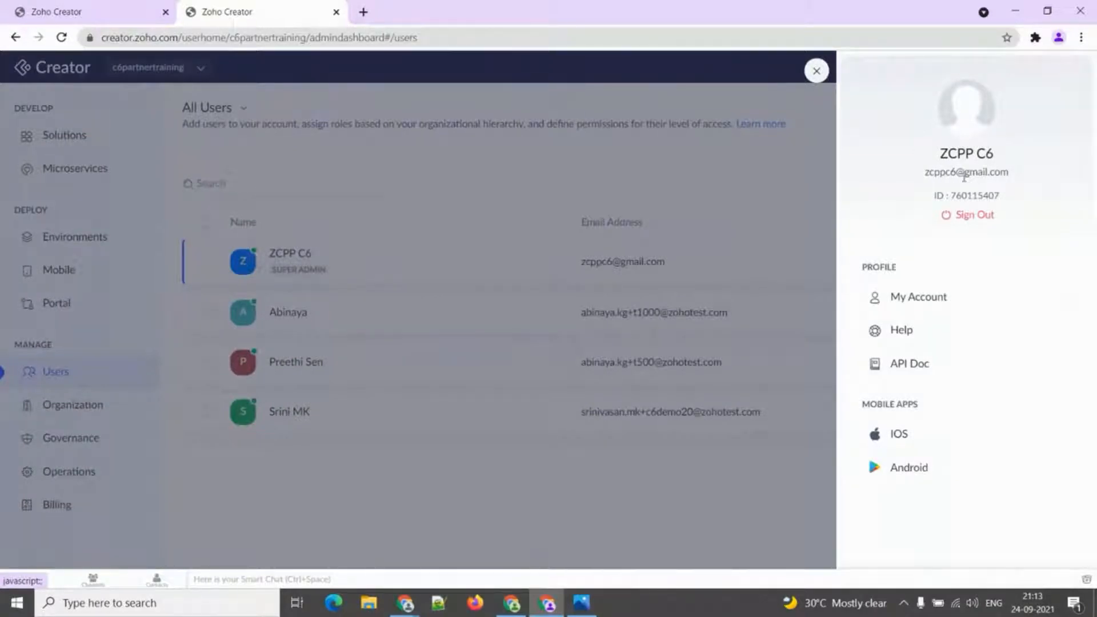
Start adding an administrator and enter their first name, last name and e-mail address.
{"action": "left_click", "coordinate": [816, 71]}
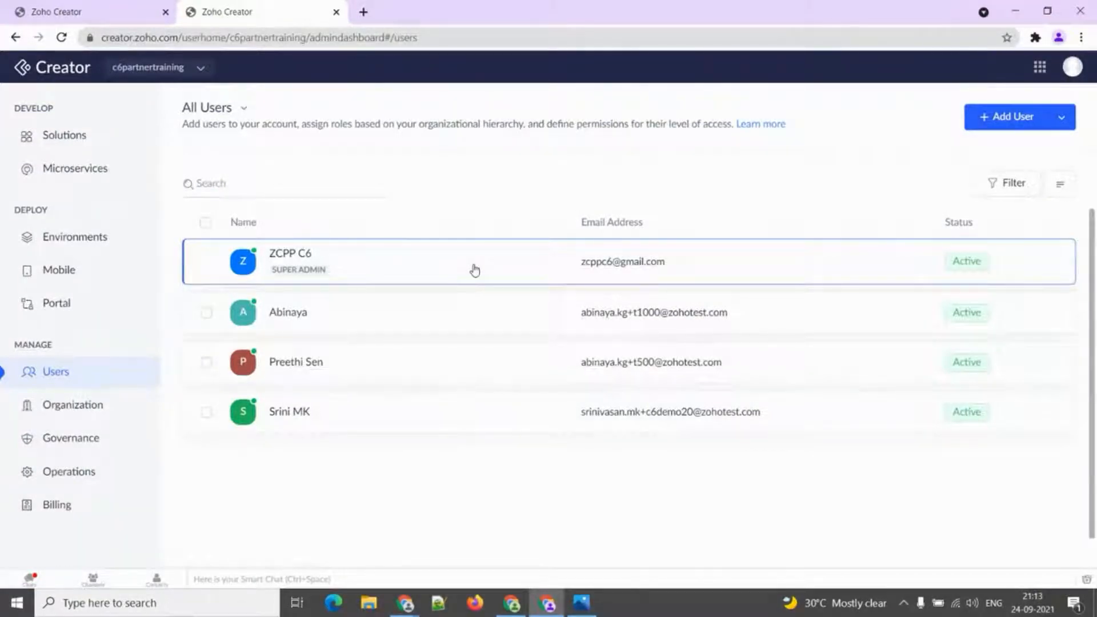
{"action": "left_click", "coordinate": [1058, 118]}
{"action": "left_click", "coordinate": [953, 152]}
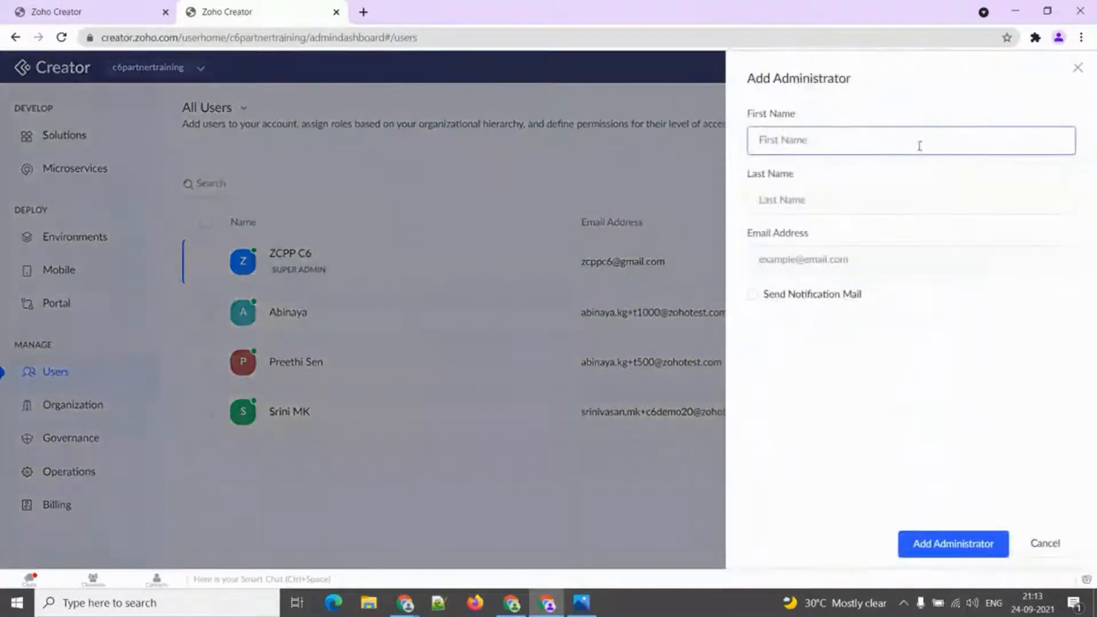
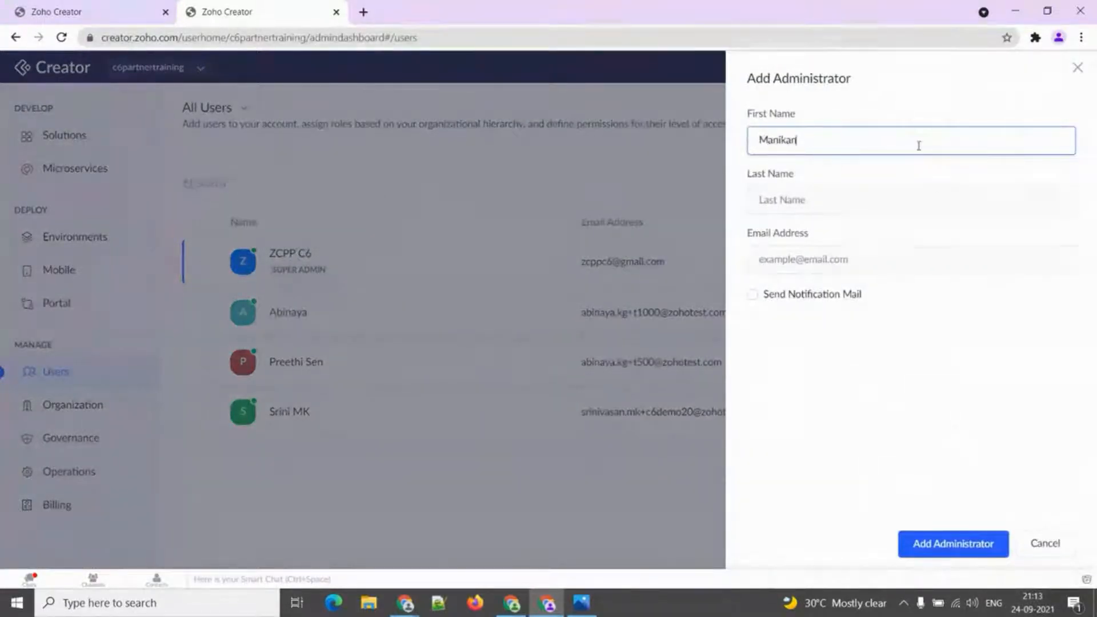
{"action": "key", "text": "Tab"}
{"action": "key", "text": "Tab"}
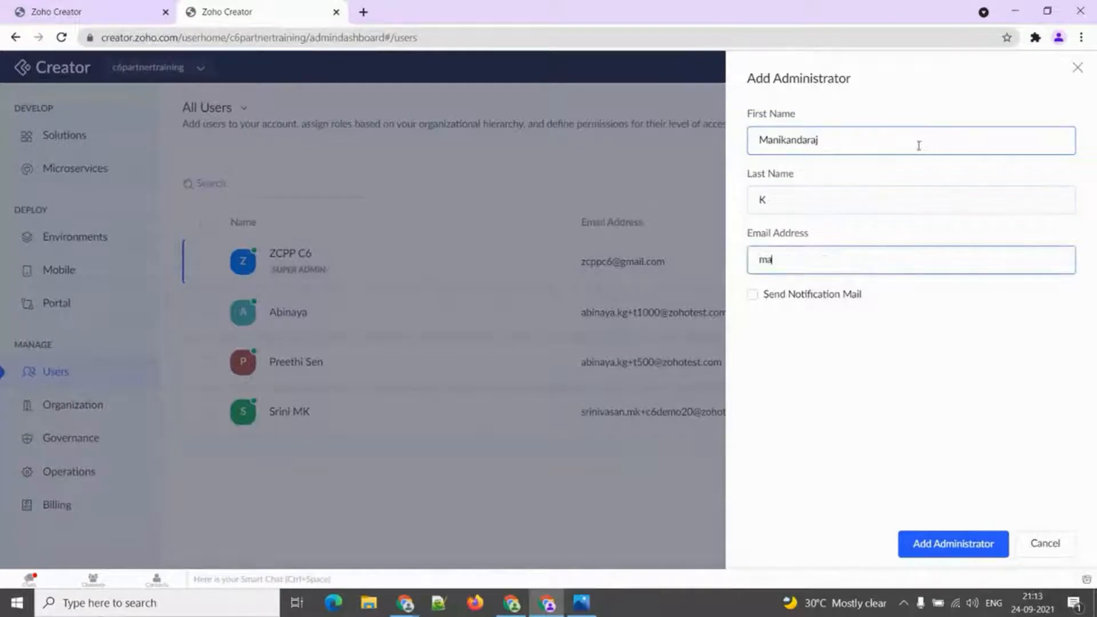
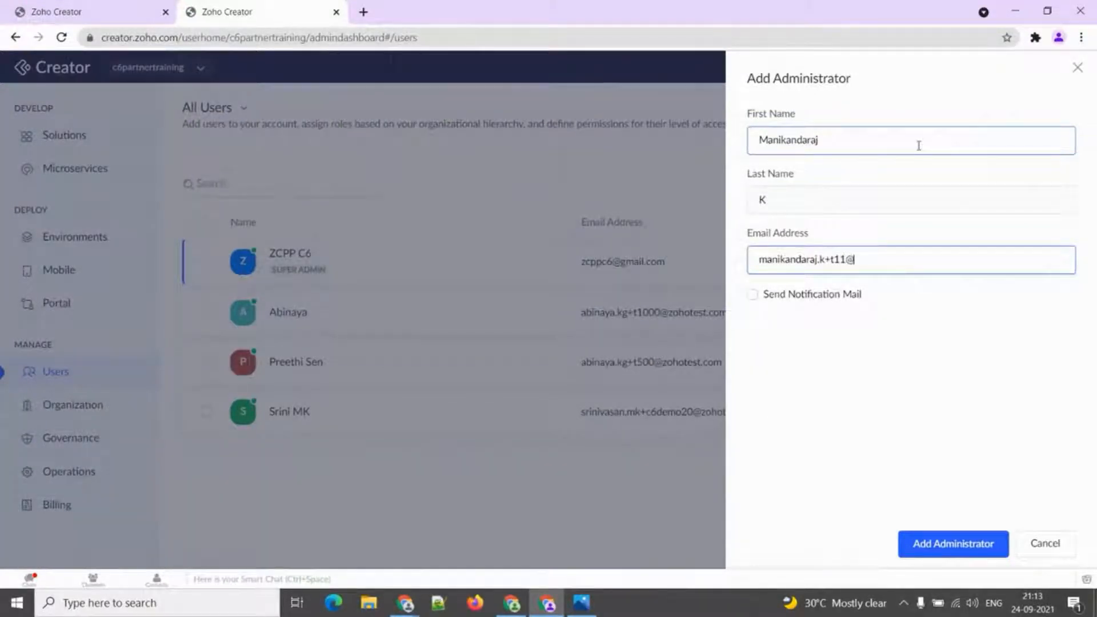
Enable Send Notification Mail and create the administrator.
{"action": "left_click", "coordinate": [844, 295]}
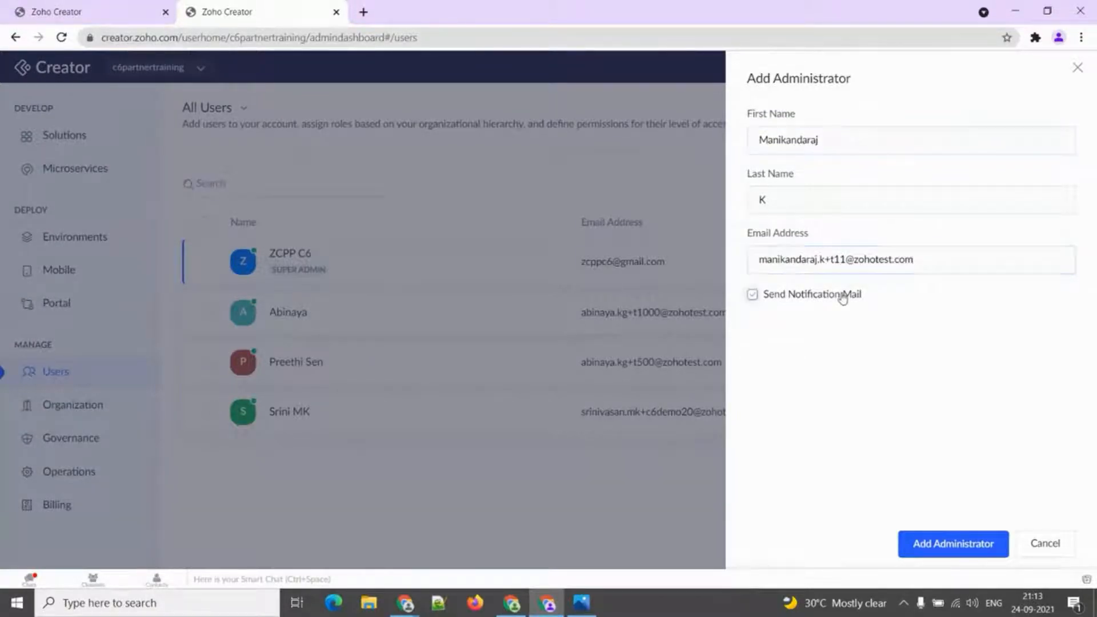
{"action": "left_click", "coordinate": [942, 546]}
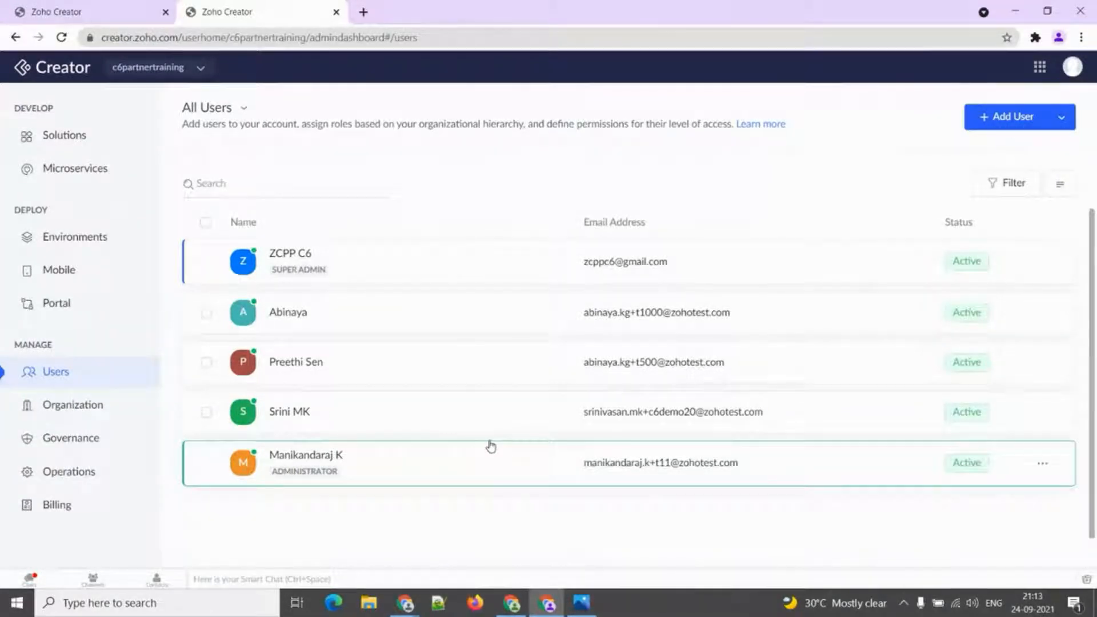
{"action": "left_click", "coordinate": [1002, 125]}
Fill the new user's name and e-mail from suggestions and enable notification mail.
{"action": "left_click", "coordinate": [656, 154]}
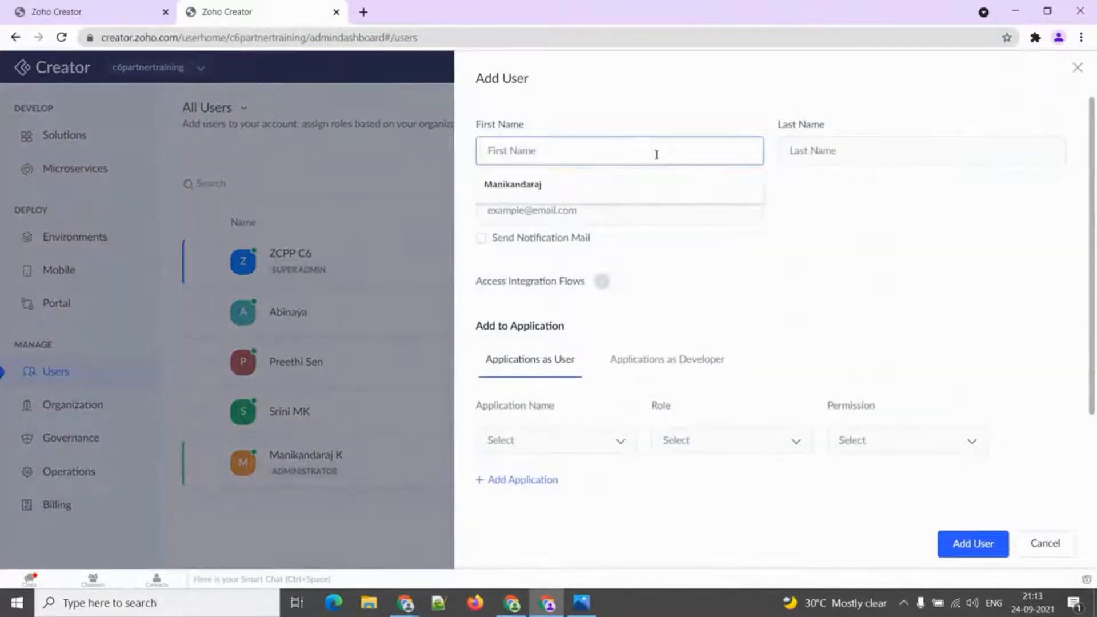
{"action": "left_click", "coordinate": [650, 177]}
{"action": "left_click", "coordinate": [838, 150]}
{"action": "left_click", "coordinate": [836, 183]}
{"action": "left_click", "coordinate": [710, 209]}
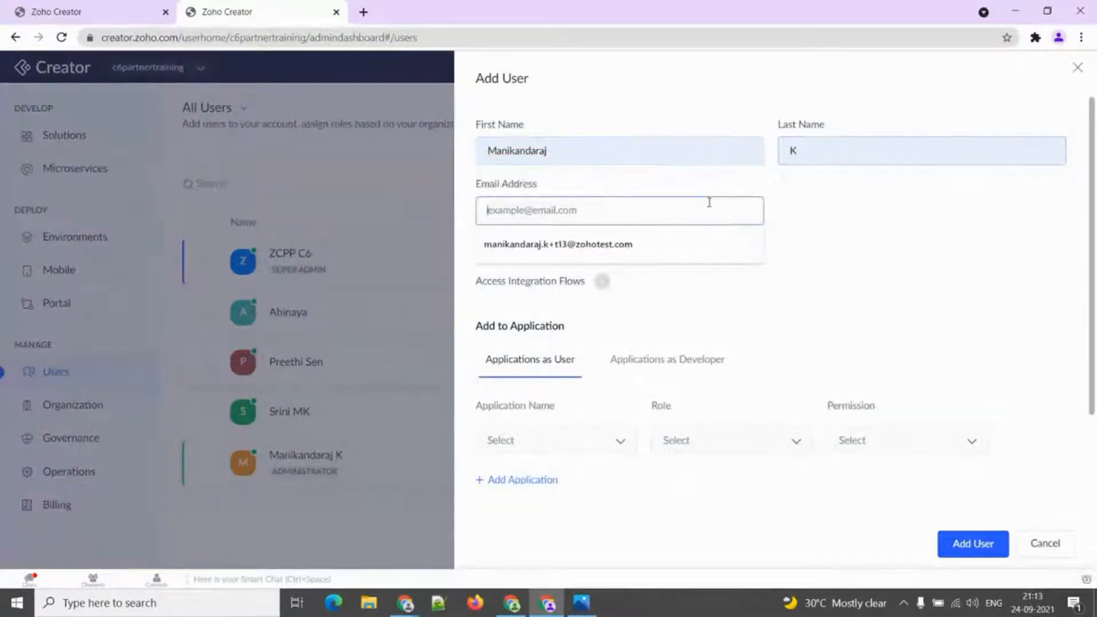
{"action": "left_click", "coordinate": [686, 242]}
{"action": "left_click", "coordinate": [482, 240]}
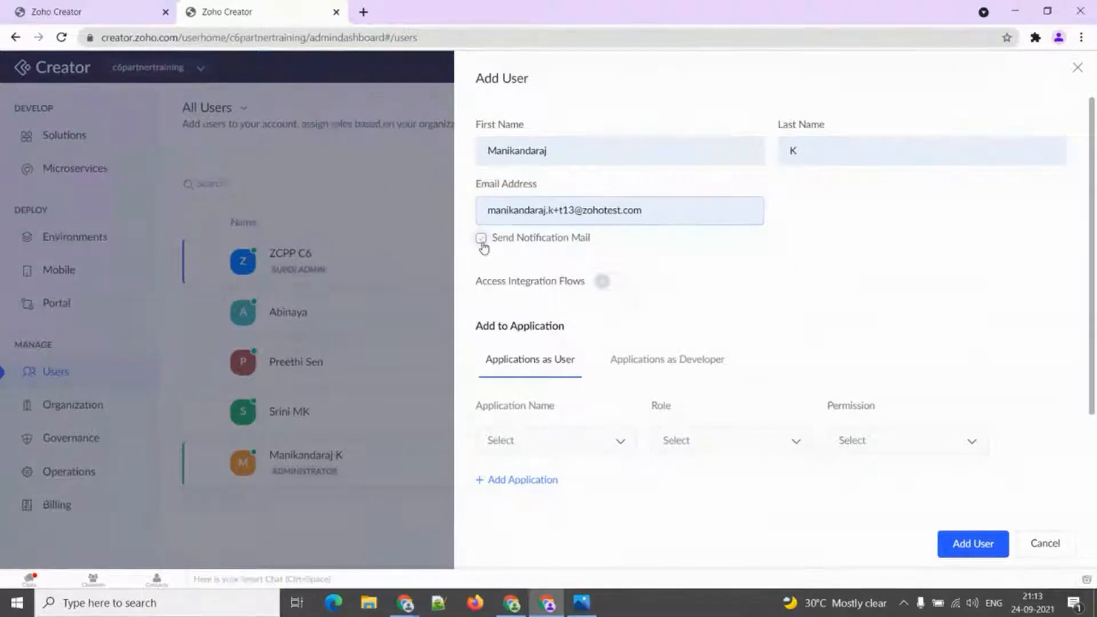
{"action": "scroll", "coordinate": [497, 280], "scroll_direction": "down", "scroll_amount": 1}
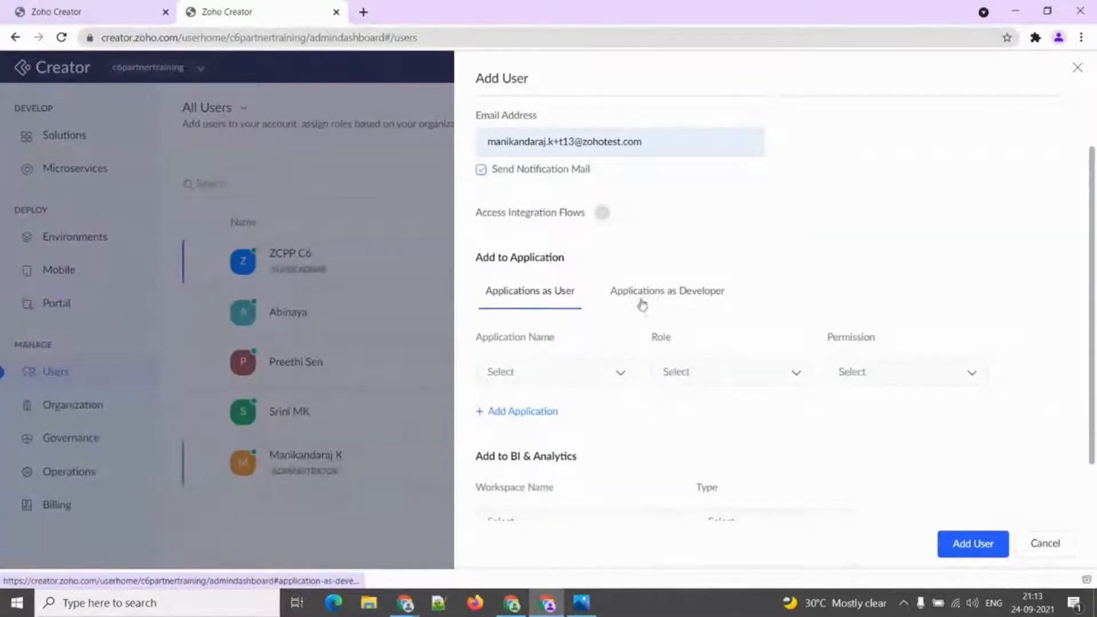
Grant the user the CEO role with Write permission on Employee Management.
{"action": "left_click", "coordinate": [664, 292]}
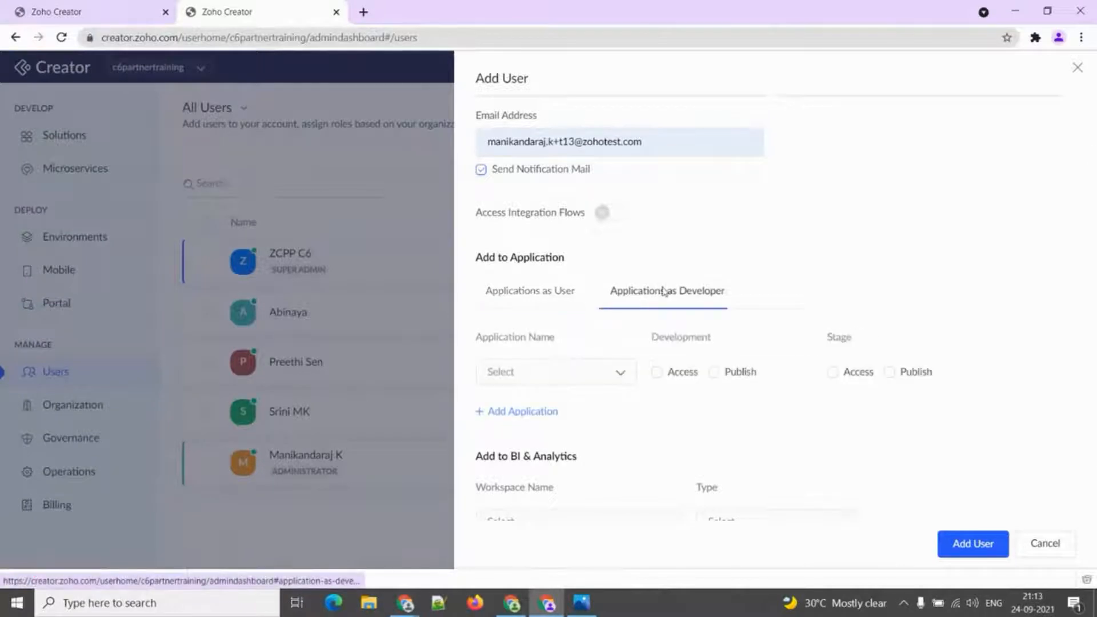
{"action": "left_click", "coordinate": [538, 290]}
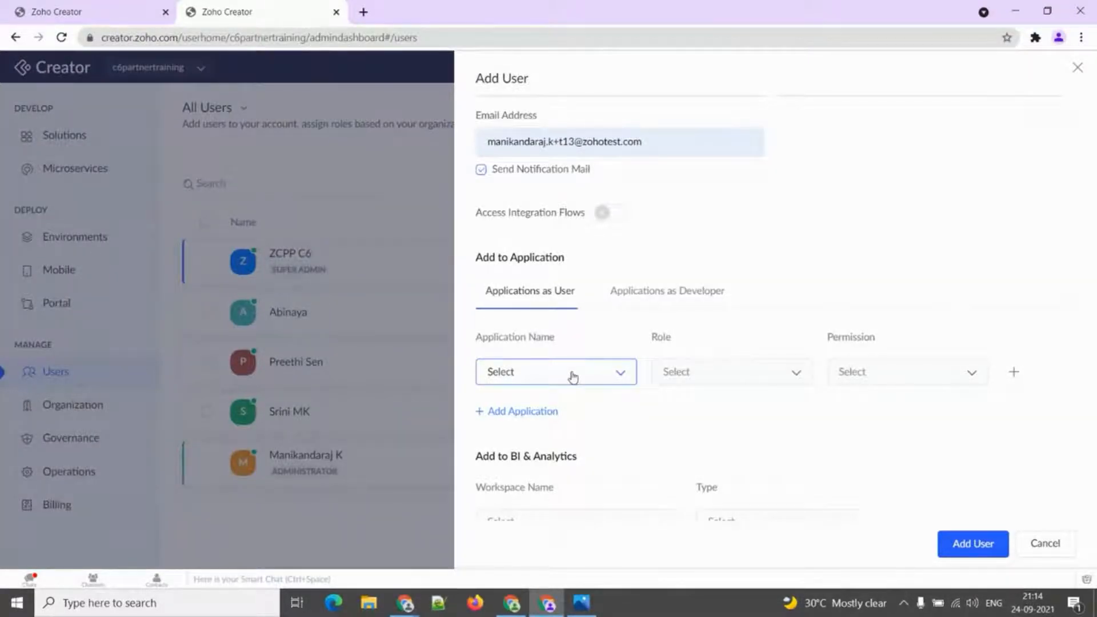
{"action": "left_click", "coordinate": [573, 377]}
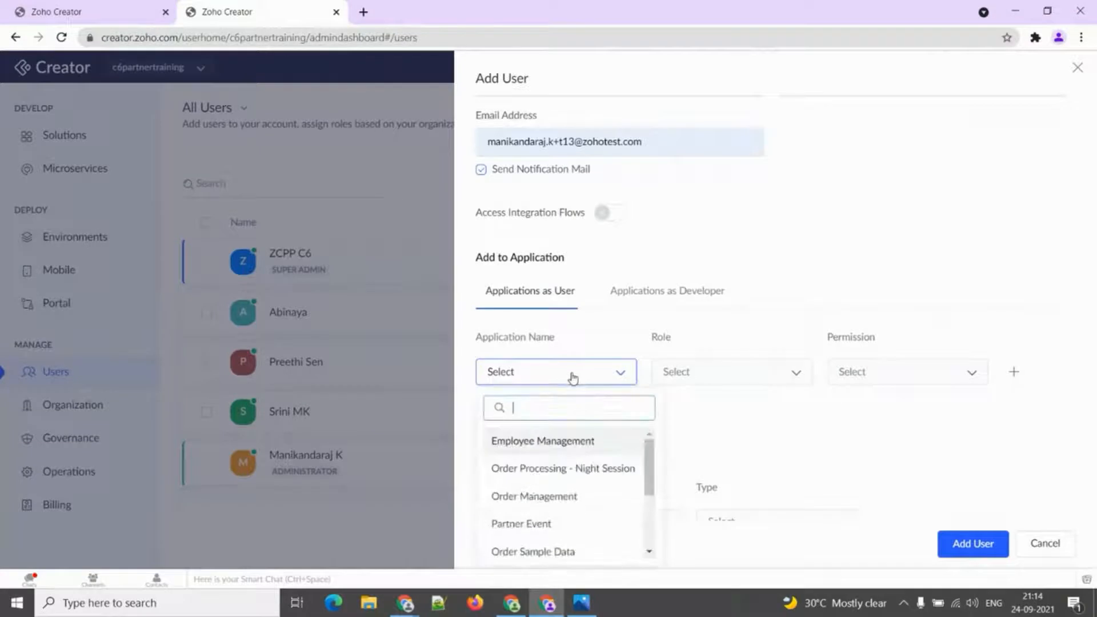
{"action": "left_click", "coordinate": [559, 440]}
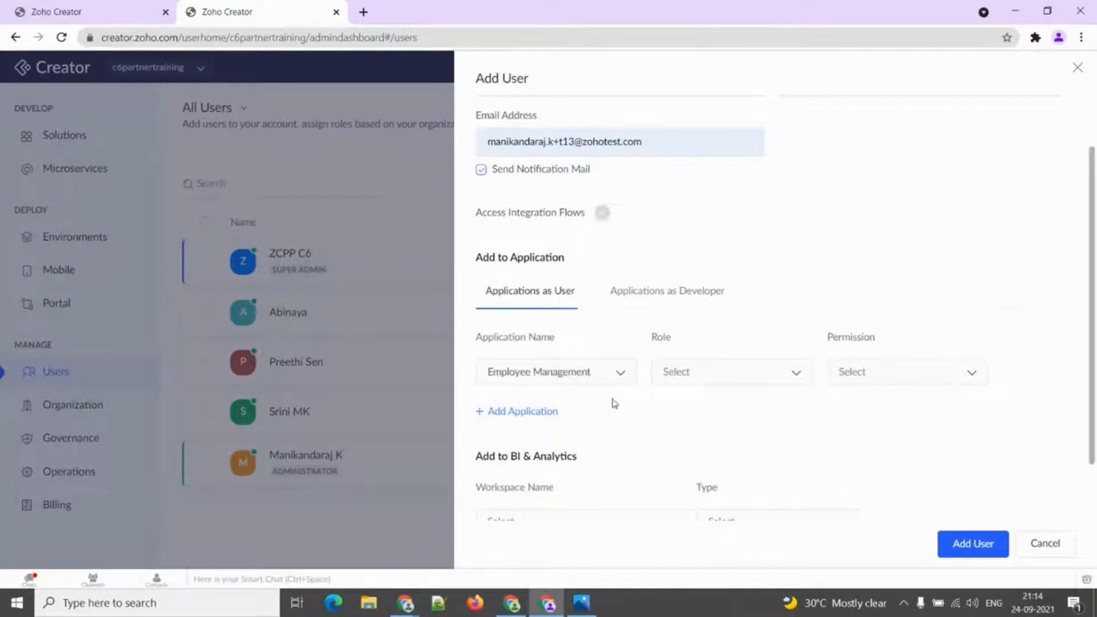
{"action": "left_click", "coordinate": [671, 379]}
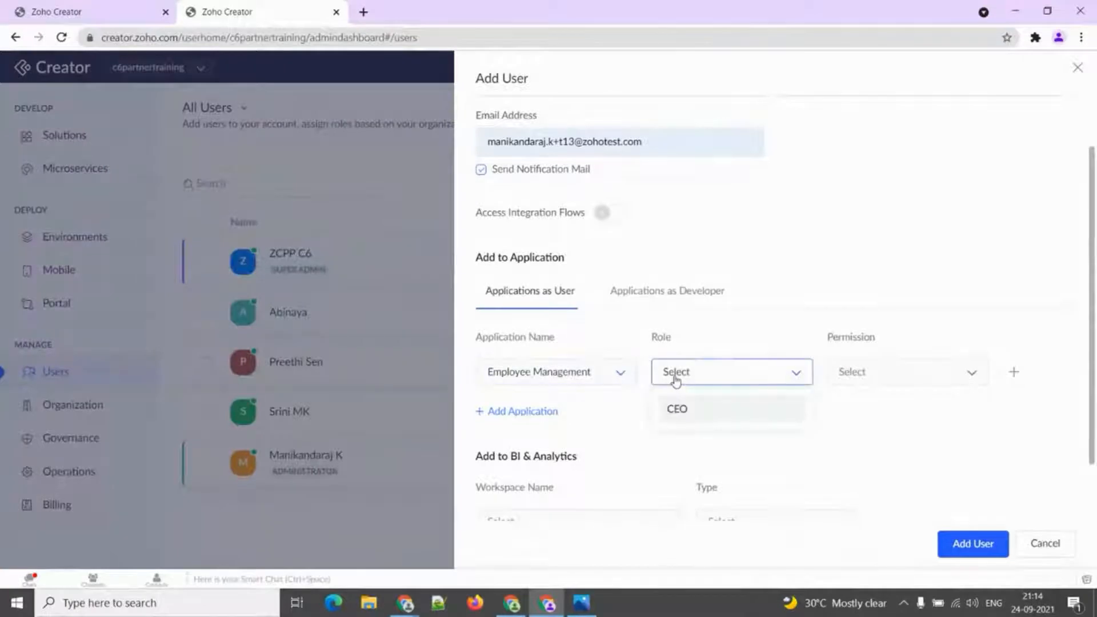
{"action": "left_click", "coordinate": [676, 406]}
{"action": "left_click", "coordinate": [837, 382]}
{"action": "left_click", "coordinate": [846, 434]}
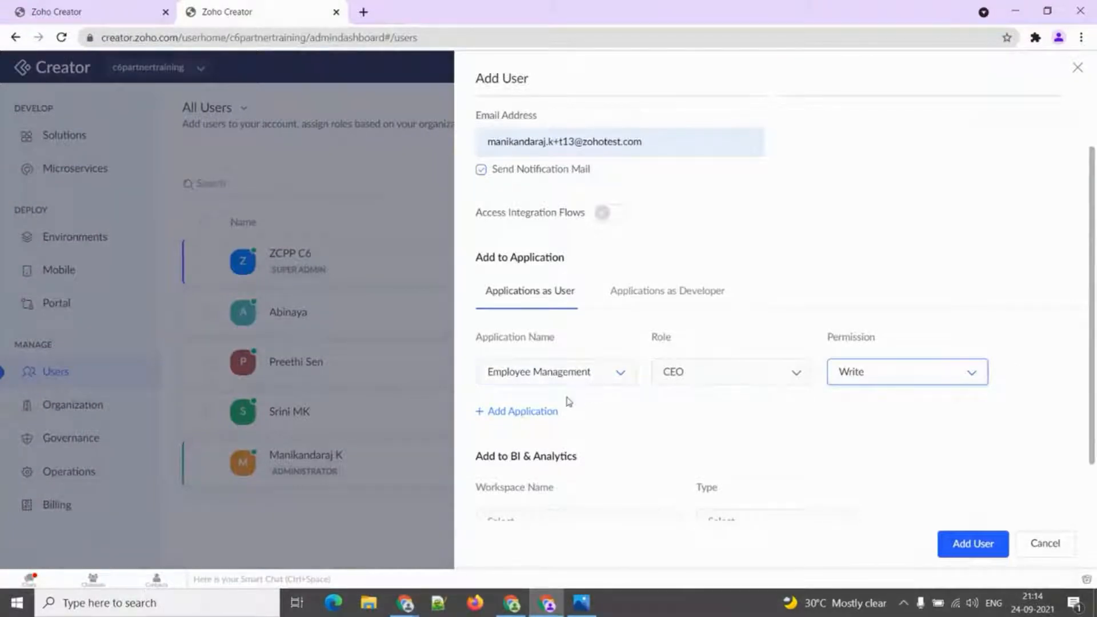
Add a second application row: Order Management with CEO role and Write permission.
{"action": "left_click", "coordinate": [537, 411]}
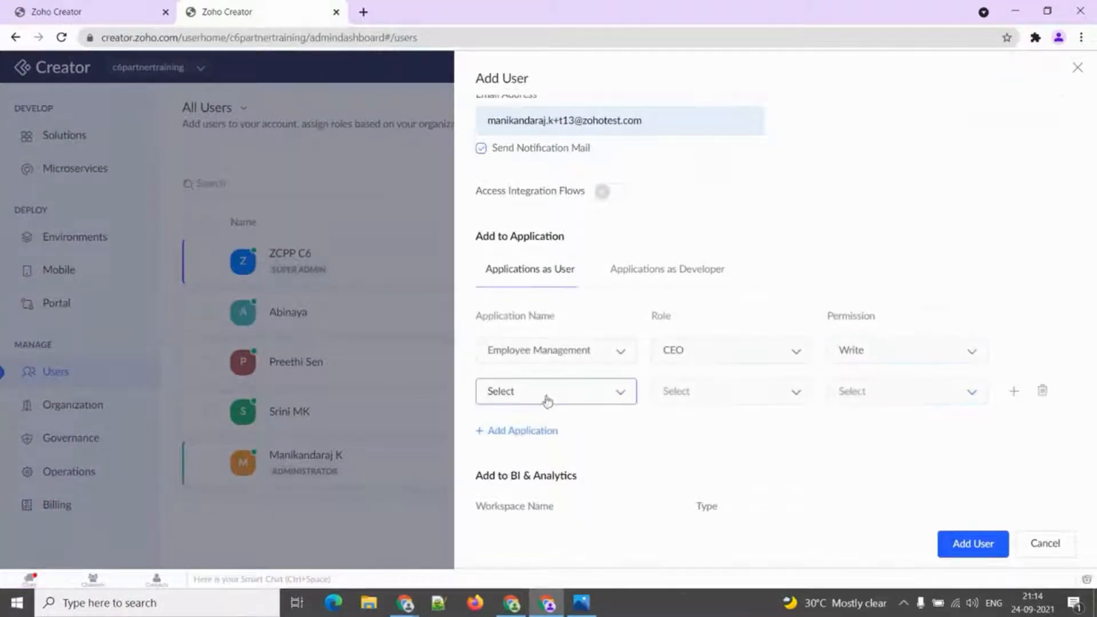
{"action": "left_click", "coordinate": [548, 397]}
{"action": "left_click", "coordinate": [536, 485]}
{"action": "left_click", "coordinate": [687, 401]}
{"action": "left_click", "coordinate": [692, 430]}
{"action": "left_click", "coordinate": [857, 392]}
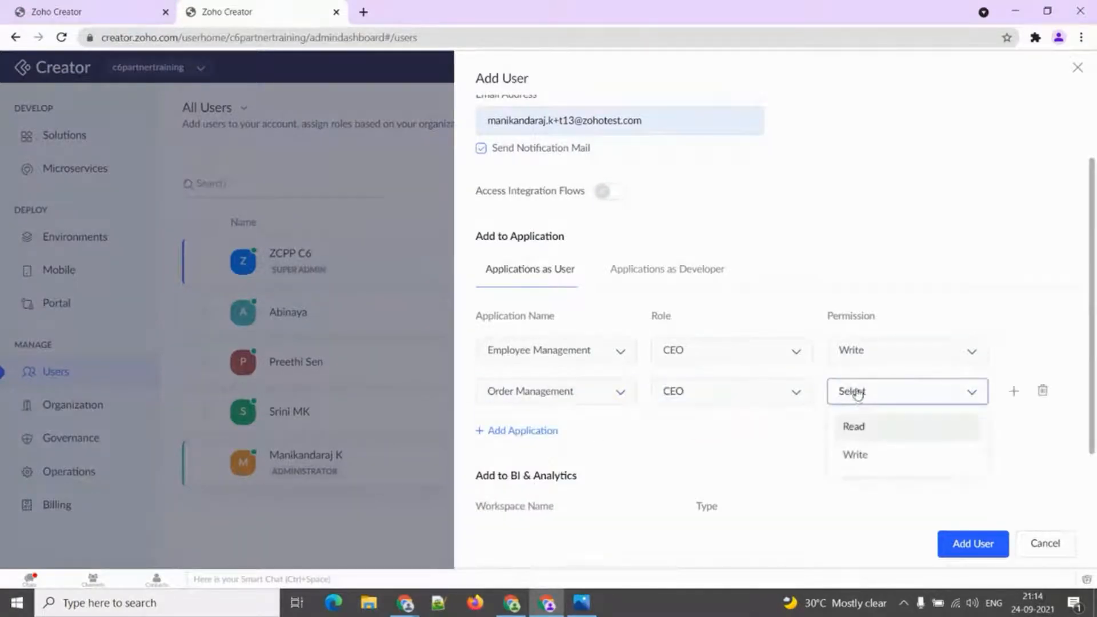
{"action": "left_click", "coordinate": [853, 455]}
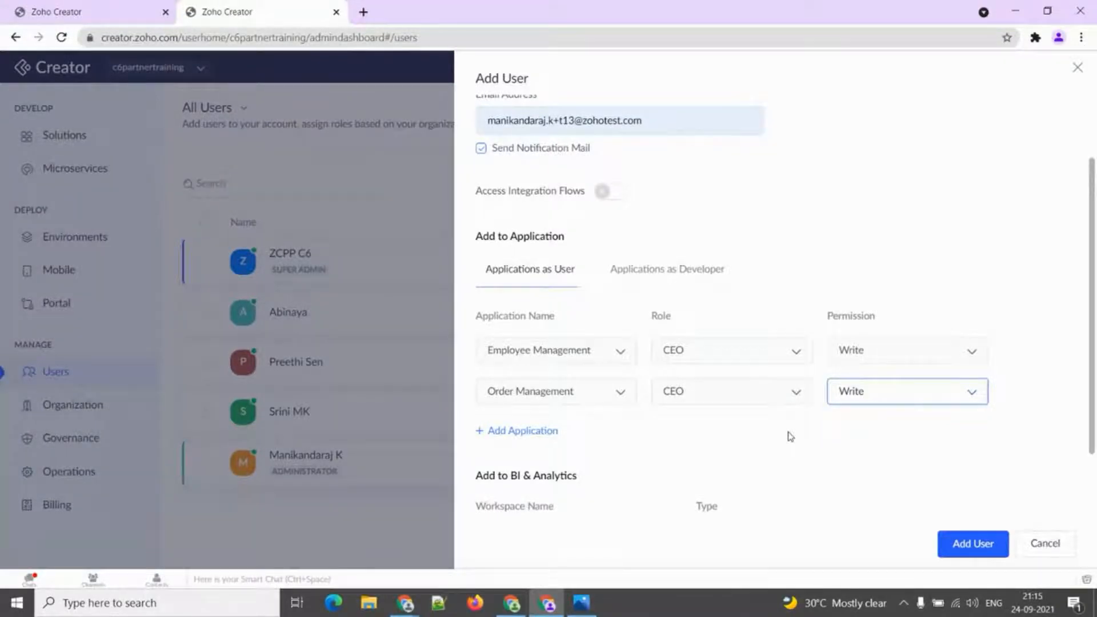
{"action": "left_click", "coordinate": [698, 269]}
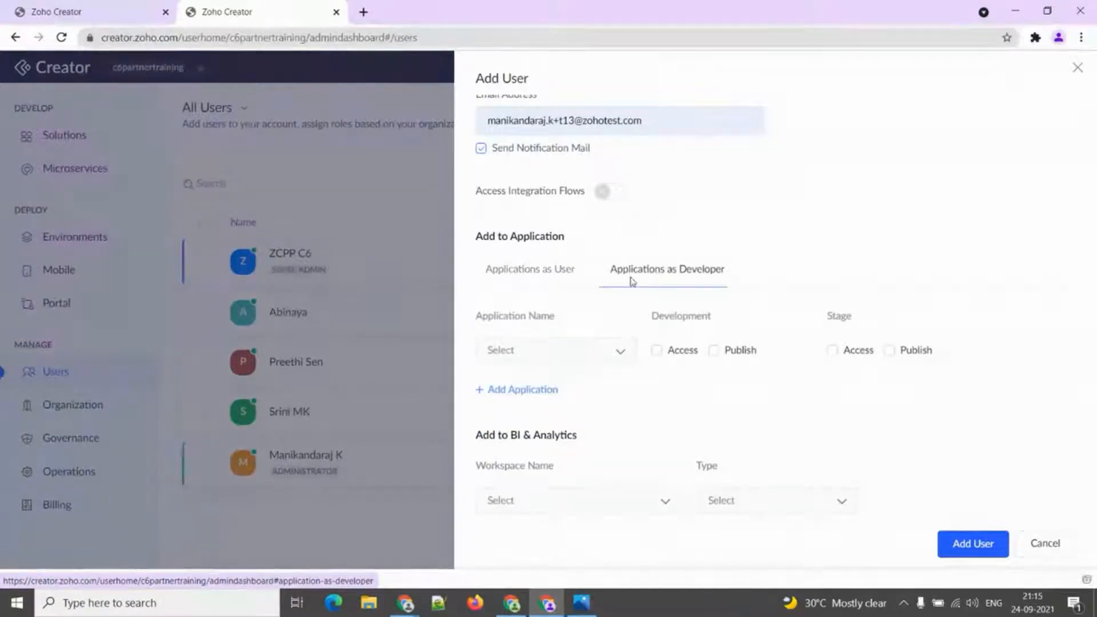
Give developer access to Employee Management with development and stage publishing allowed.
{"action": "left_click", "coordinate": [619, 355]}
{"action": "left_click", "coordinate": [619, 355]}
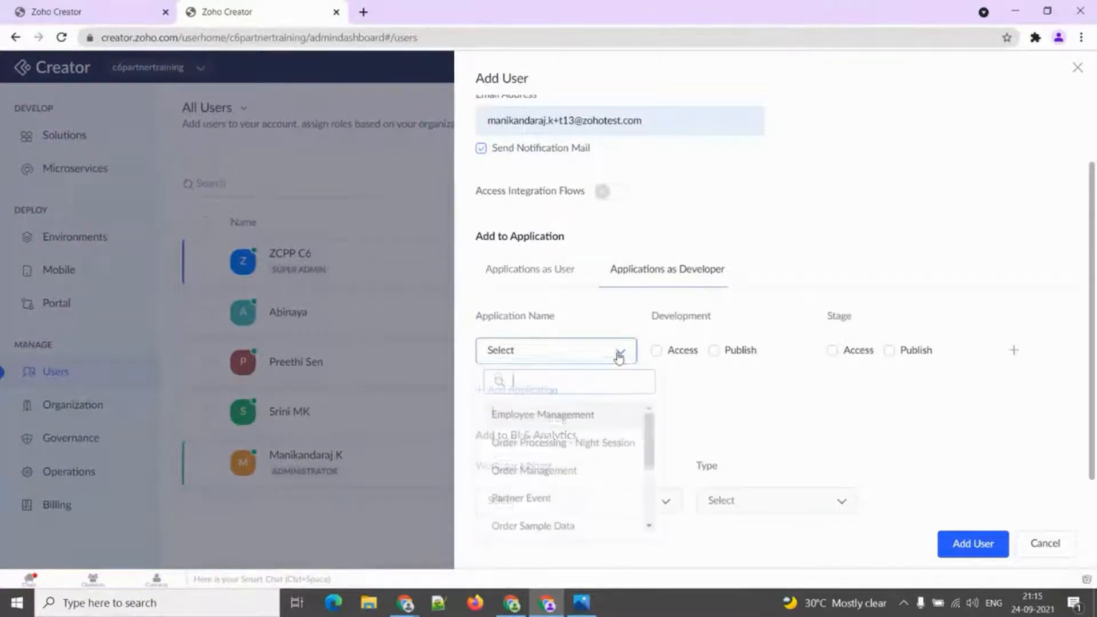
{"action": "left_click", "coordinate": [570, 422]}
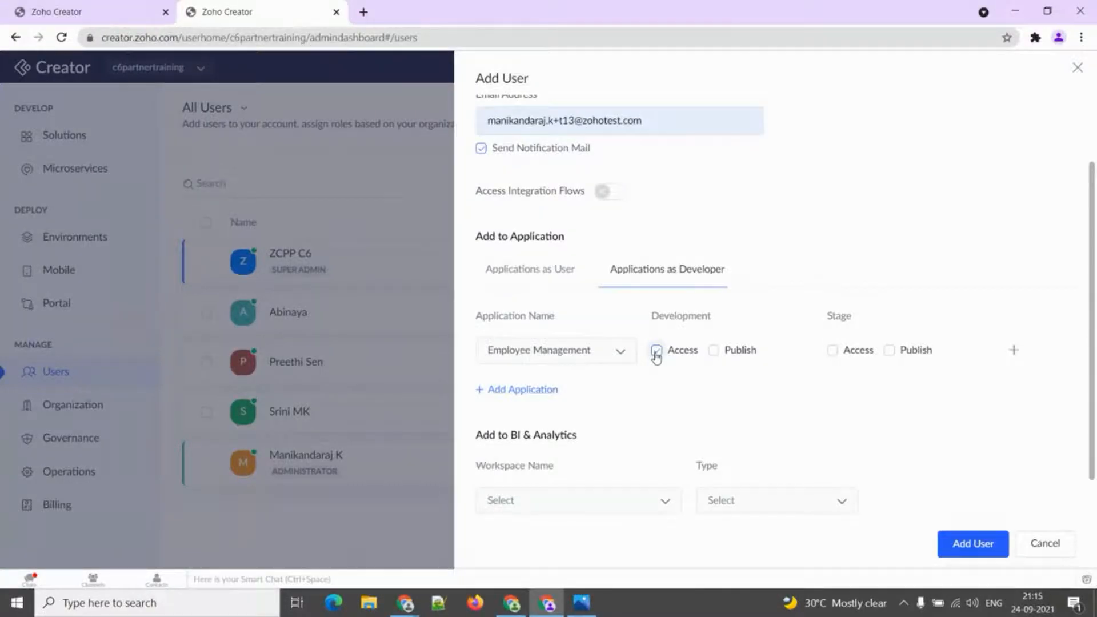
{"action": "left_click", "coordinate": [714, 353]}
{"action": "left_click", "coordinate": [890, 351]}
Add Order Management as a developer application with development access only.
{"action": "left_click", "coordinate": [1015, 350]}
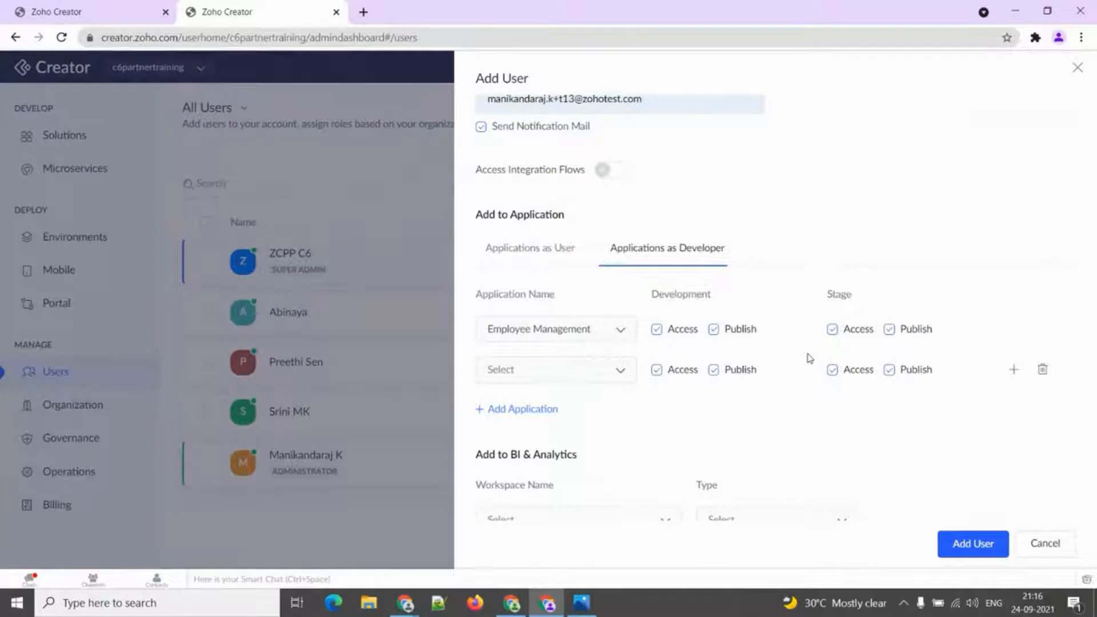
{"action": "left_click", "coordinate": [580, 378]}
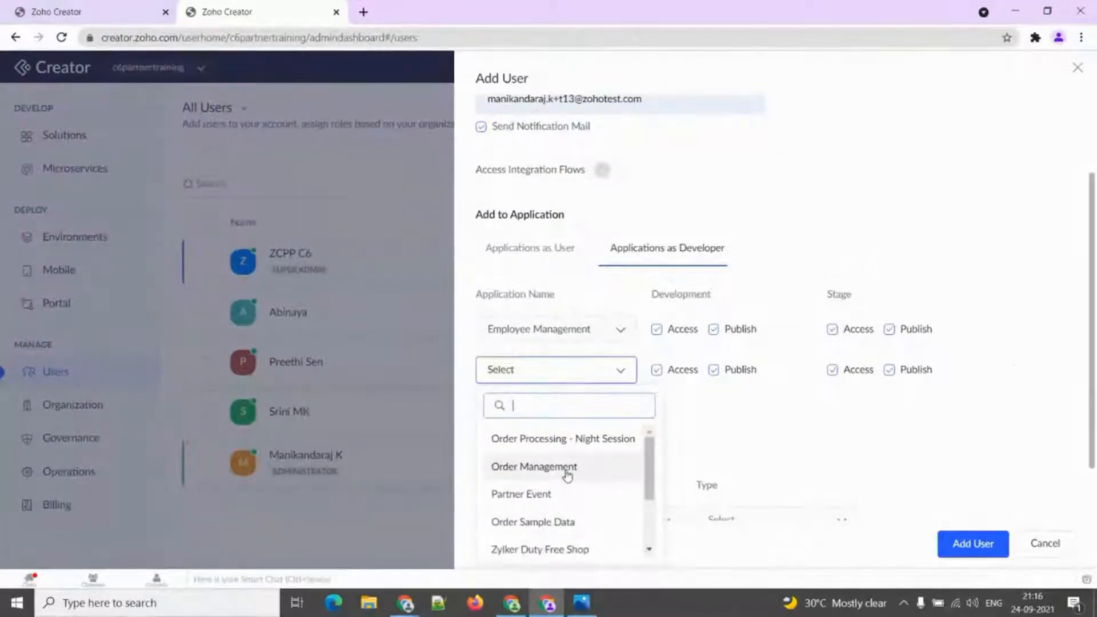
{"action": "left_click", "coordinate": [567, 469]}
{"action": "left_click", "coordinate": [714, 370]}
{"action": "left_click", "coordinate": [834, 371]}
{"action": "left_click", "coordinate": [890, 369]}
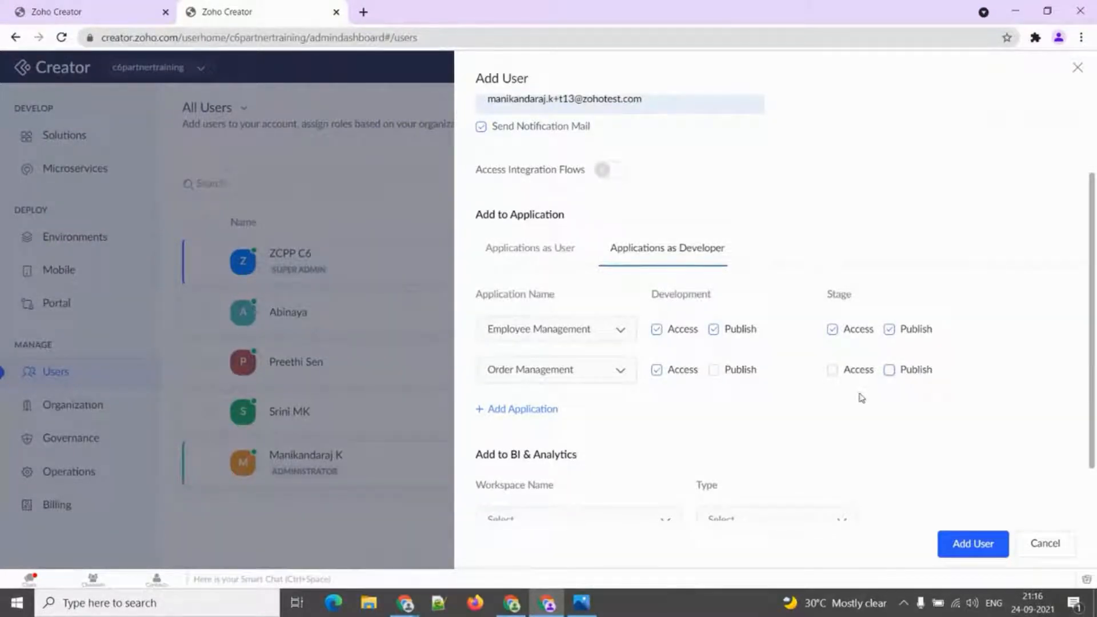
{"action": "scroll", "coordinate": [630, 203], "scroll_direction": "up", "scroll_amount": 1}
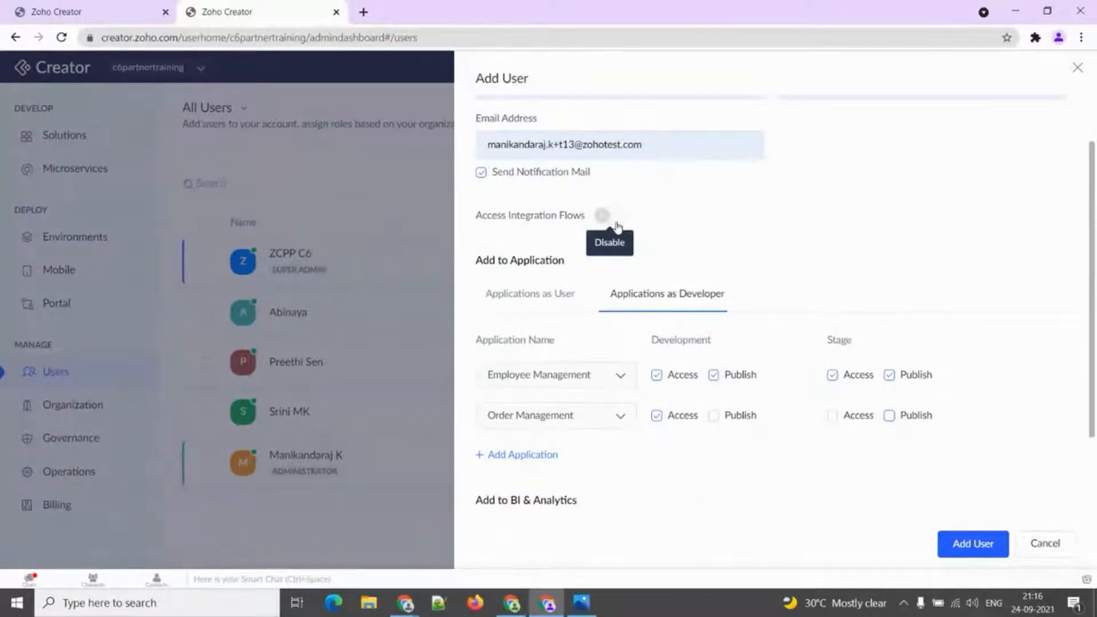
Enable integration flows access and assign QuickBooks Analytics with Admin access.
{"action": "left_click", "coordinate": [612, 217]}
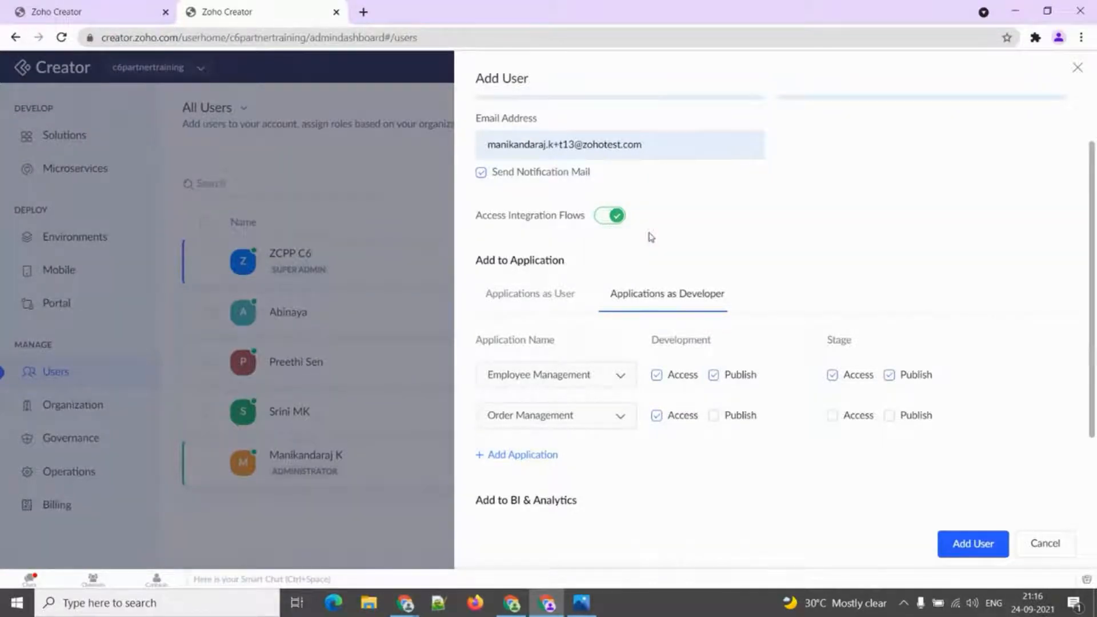
{"action": "scroll", "coordinate": [639, 384], "scroll_direction": "down", "scroll_amount": 2}
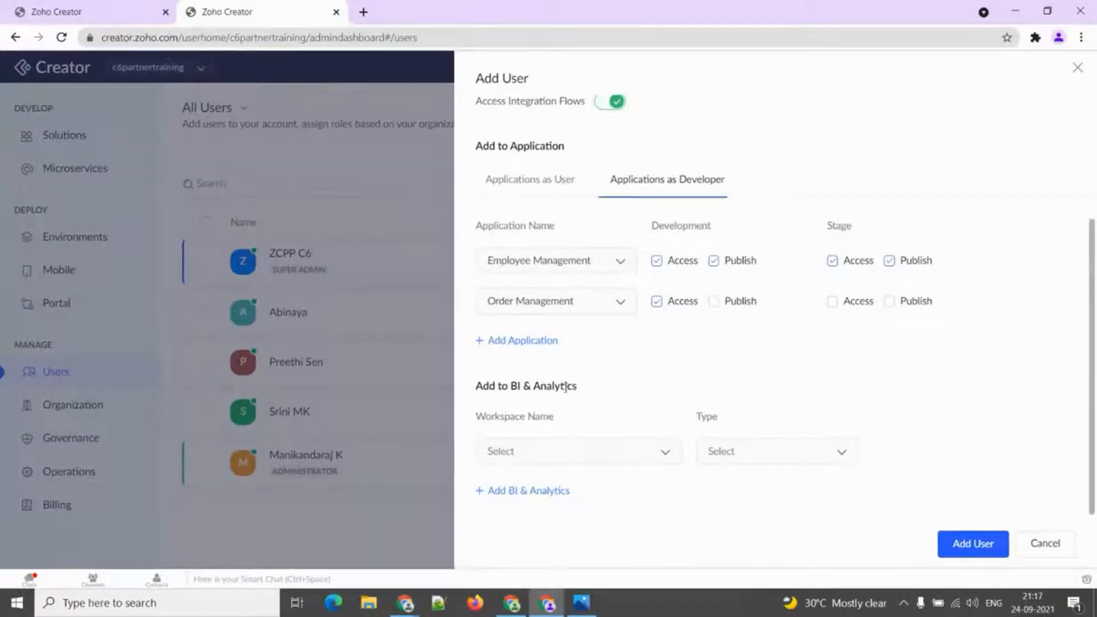
{"action": "left_click", "coordinate": [580, 456]}
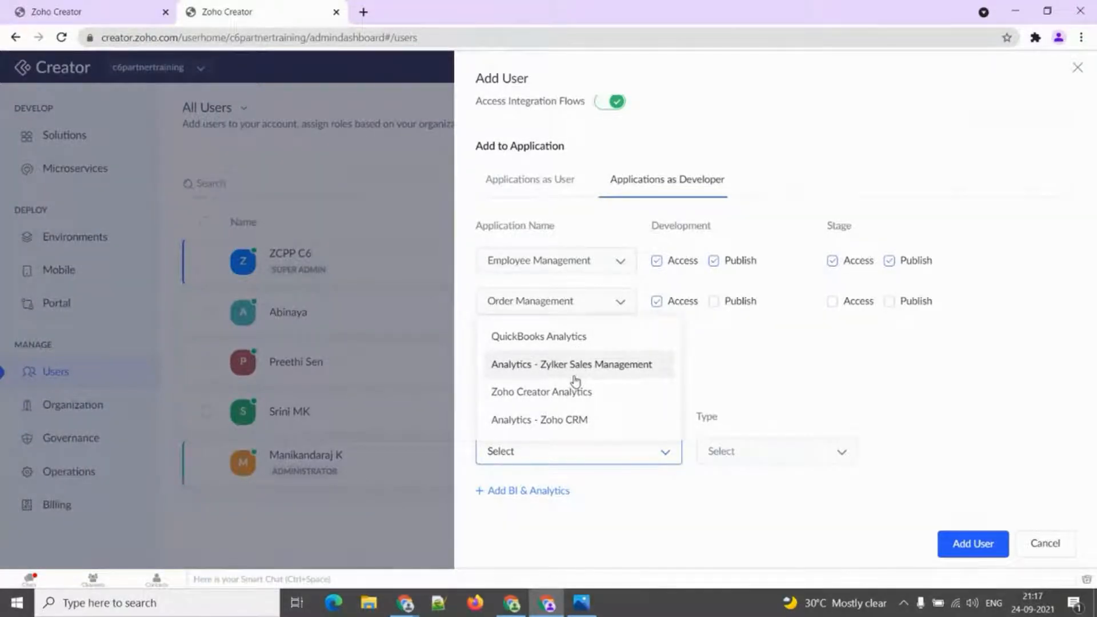
{"action": "left_click", "coordinate": [574, 342]}
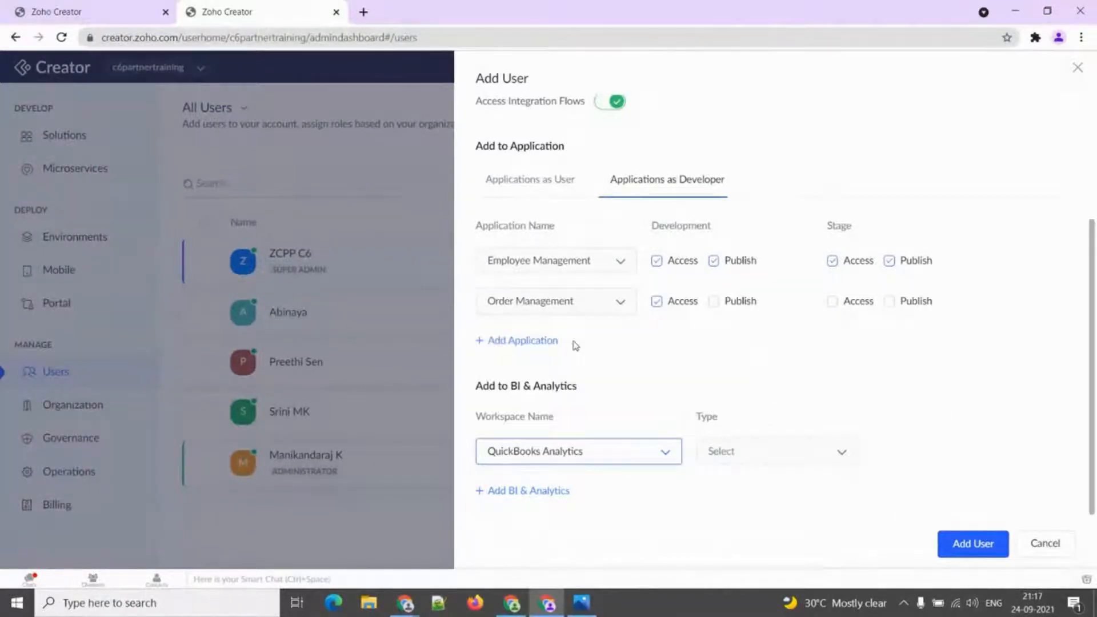
{"action": "left_click", "coordinate": [719, 463]}
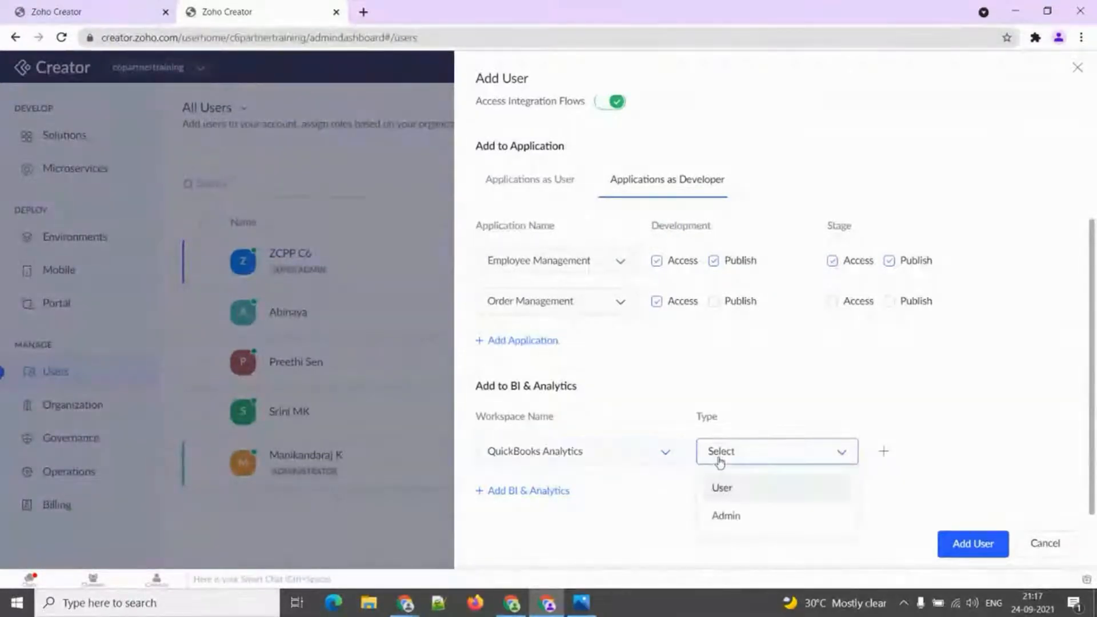
{"action": "left_click", "coordinate": [729, 522]}
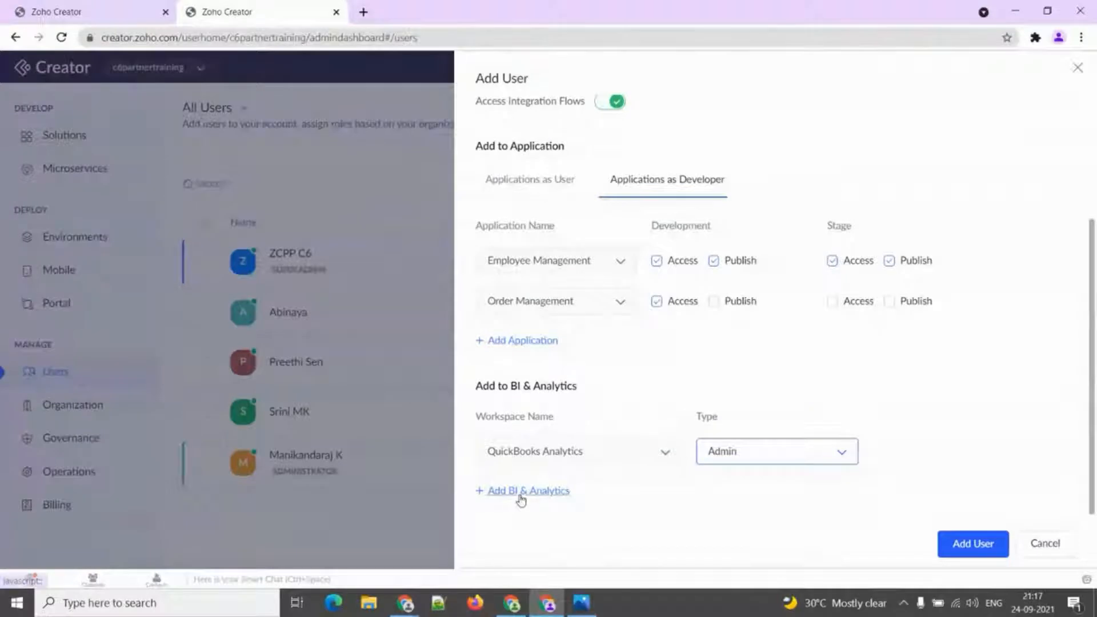
Add Analytics - Zylker Sales Management with User access and create the user.
{"action": "left_click", "coordinate": [518, 492]}
{"action": "left_click", "coordinate": [532, 472]}
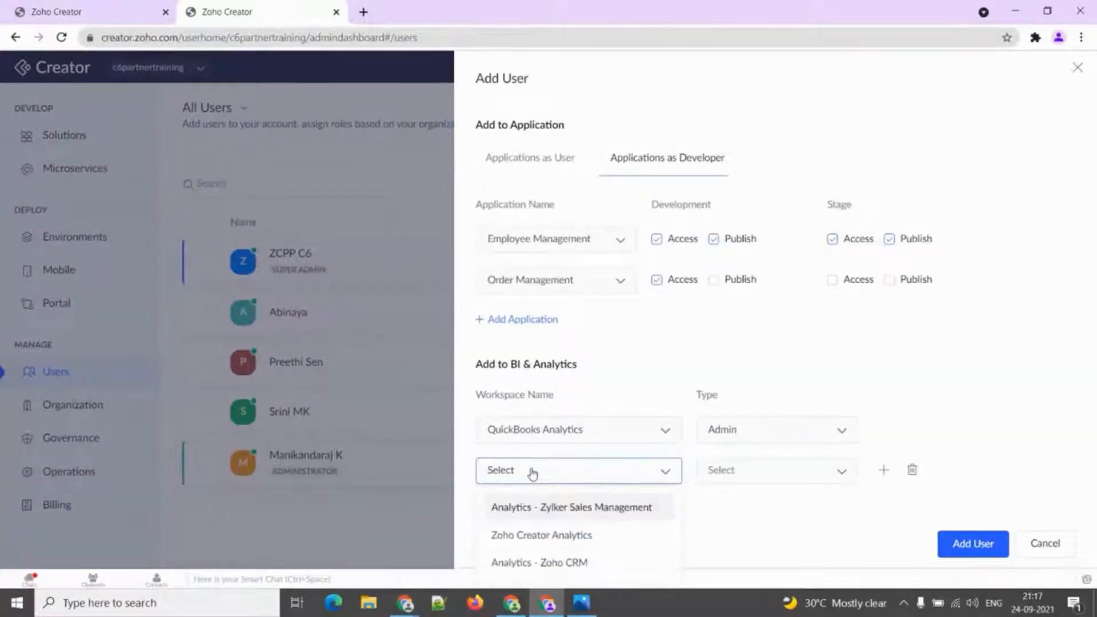
{"action": "left_click", "coordinate": [534, 507]}
{"action": "left_click", "coordinate": [743, 475]}
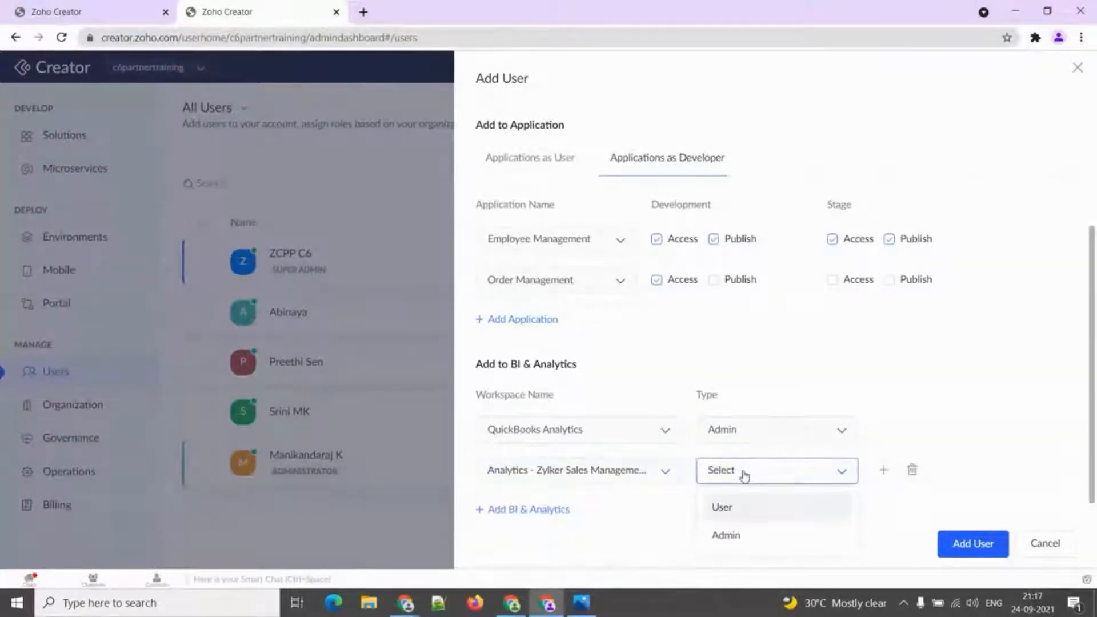
{"action": "left_click", "coordinate": [731, 510]}
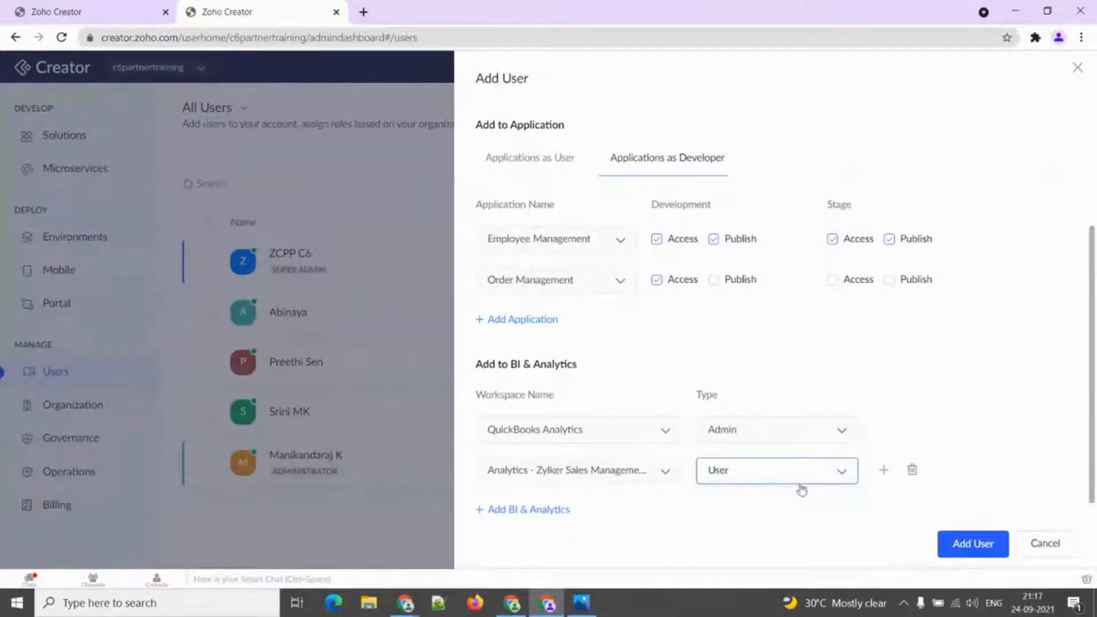
{"action": "left_click", "coordinate": [961, 537]}
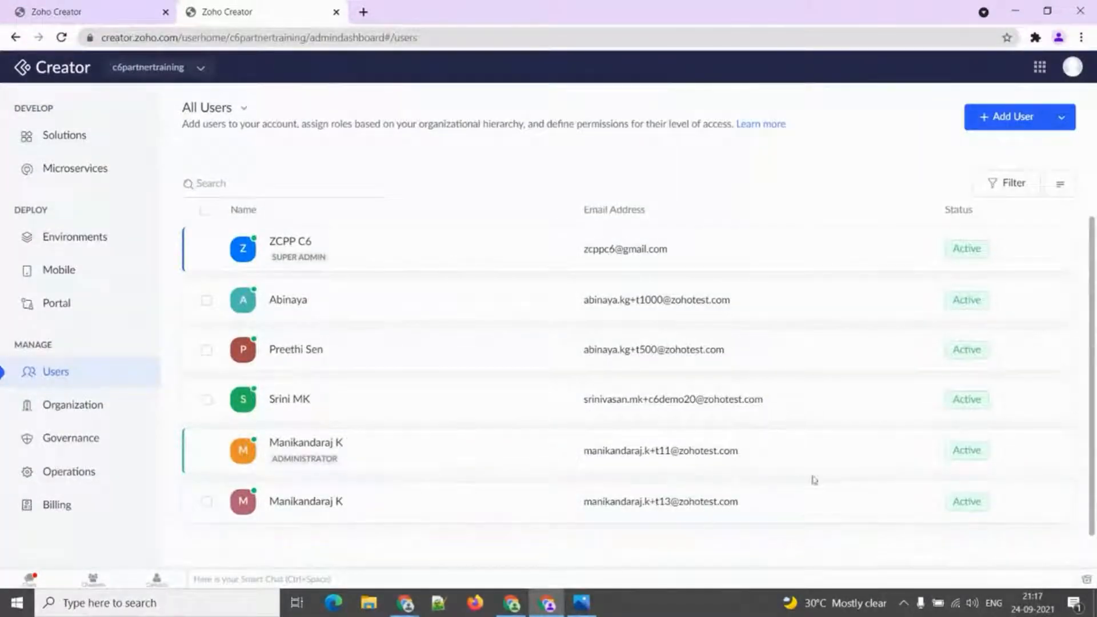
{"action": "left_click", "coordinate": [1043, 503]}
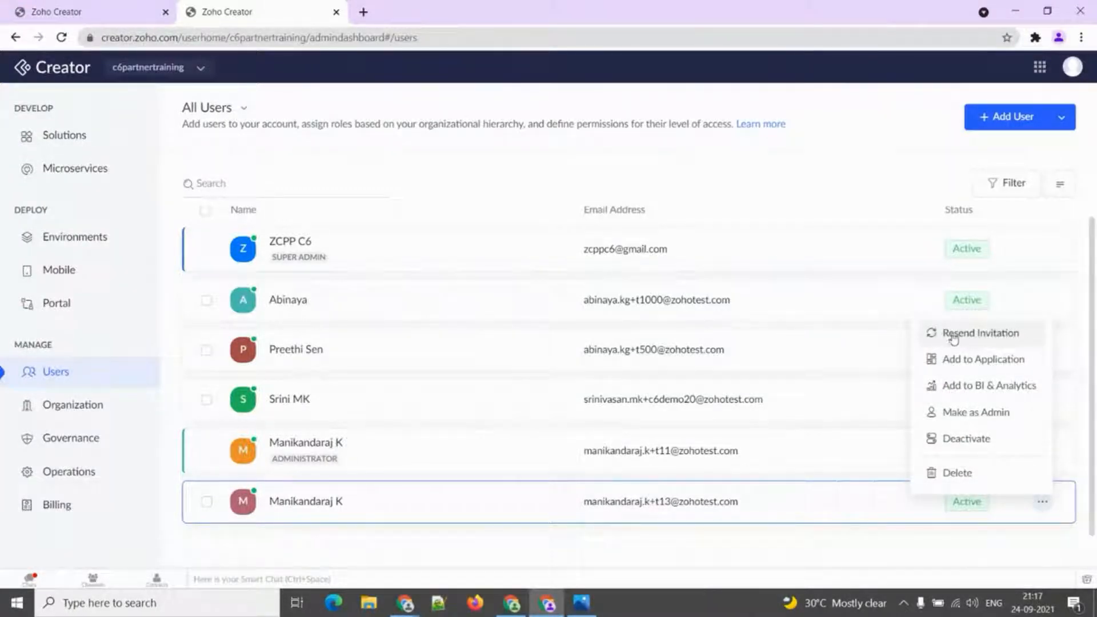
Check the new user's details panel, close it, and reopen the row's actions menu.
{"action": "left_click", "coordinate": [499, 512]}
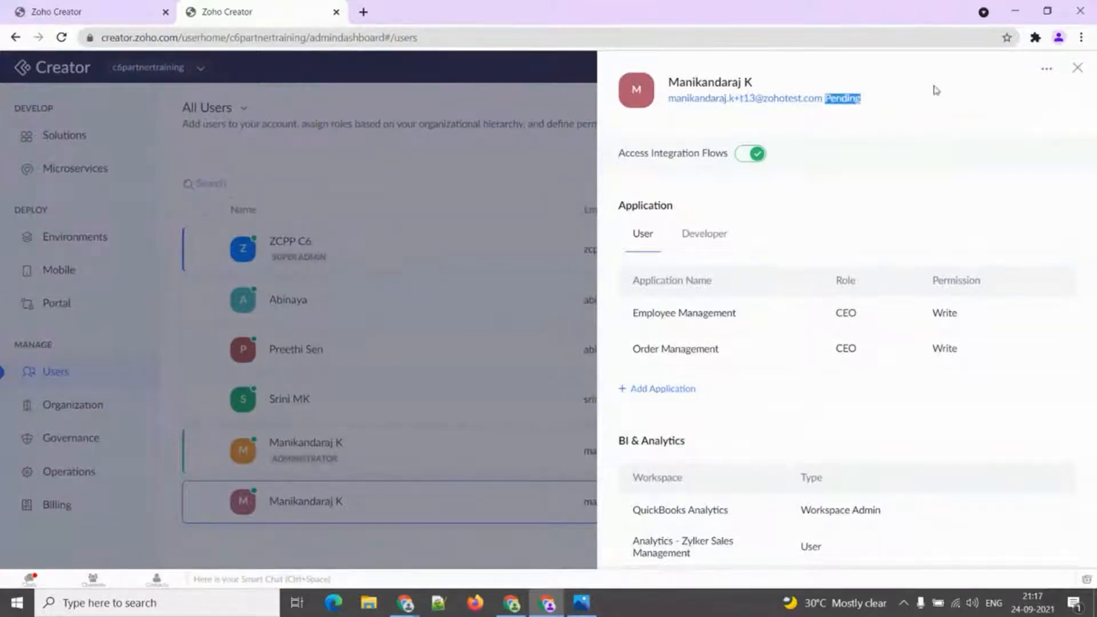
{"action": "left_click", "coordinate": [1078, 68]}
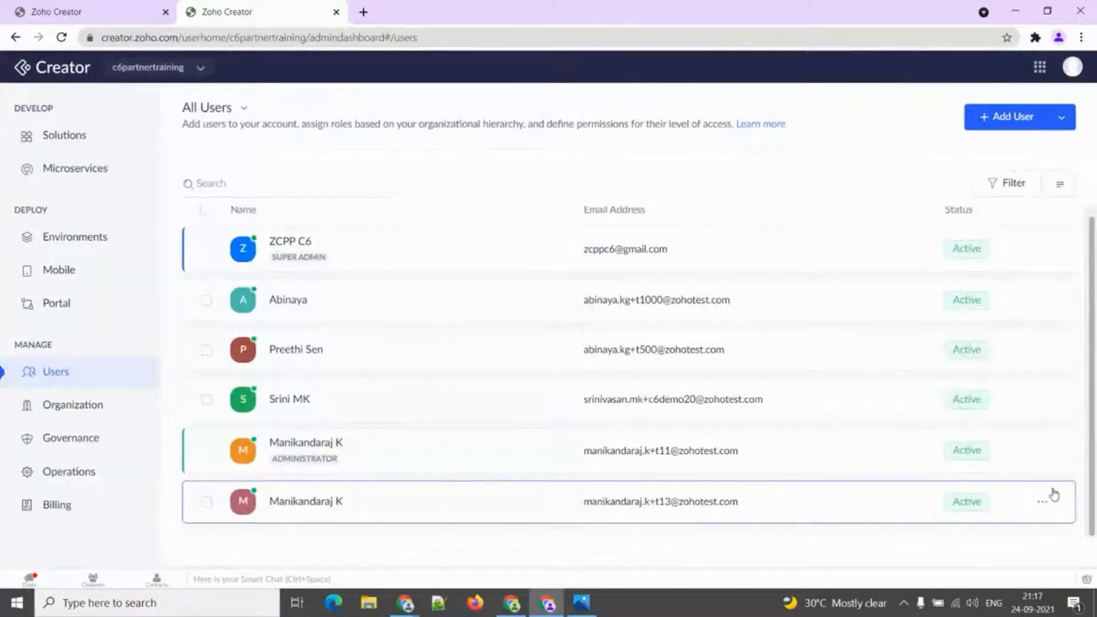
{"action": "left_click", "coordinate": [1043, 501]}
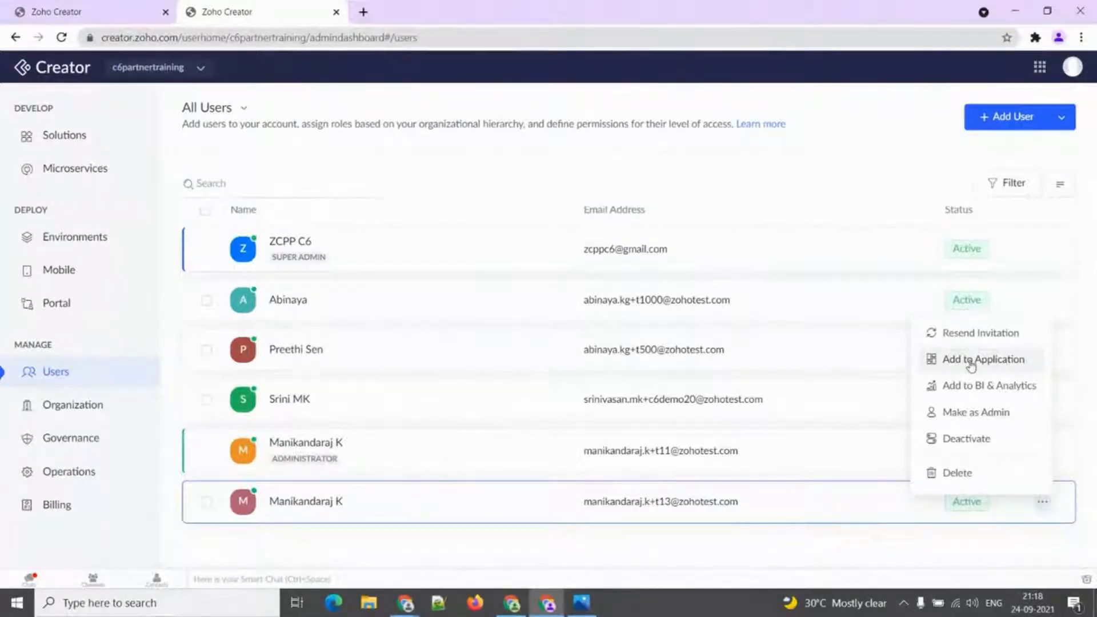
{"action": "left_click", "coordinate": [988, 366]}
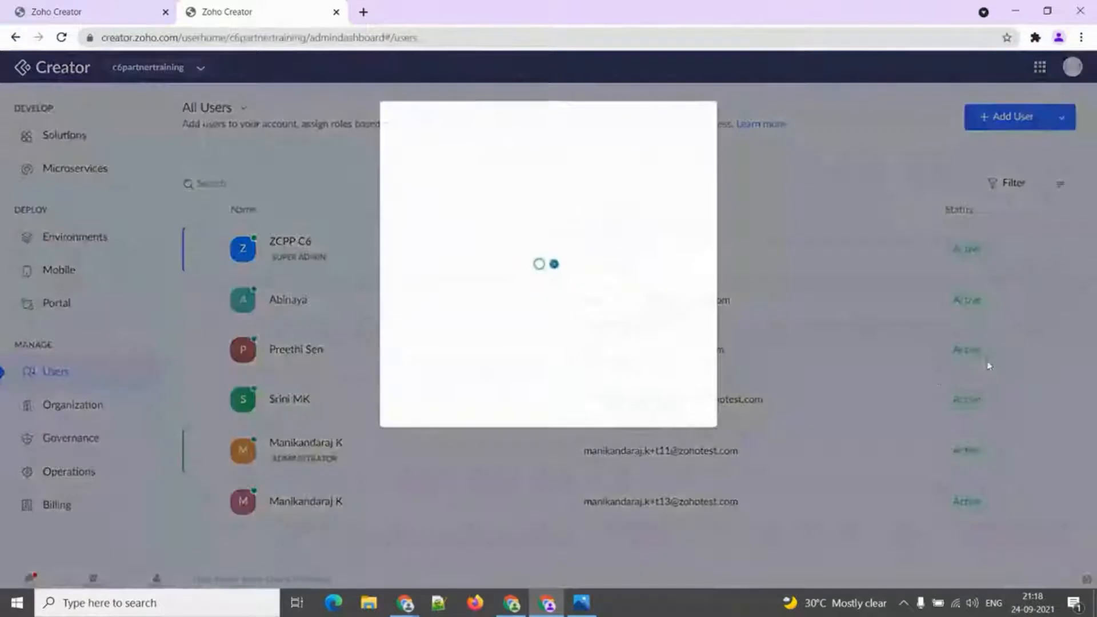
{"action": "left_click", "coordinate": [602, 214]}
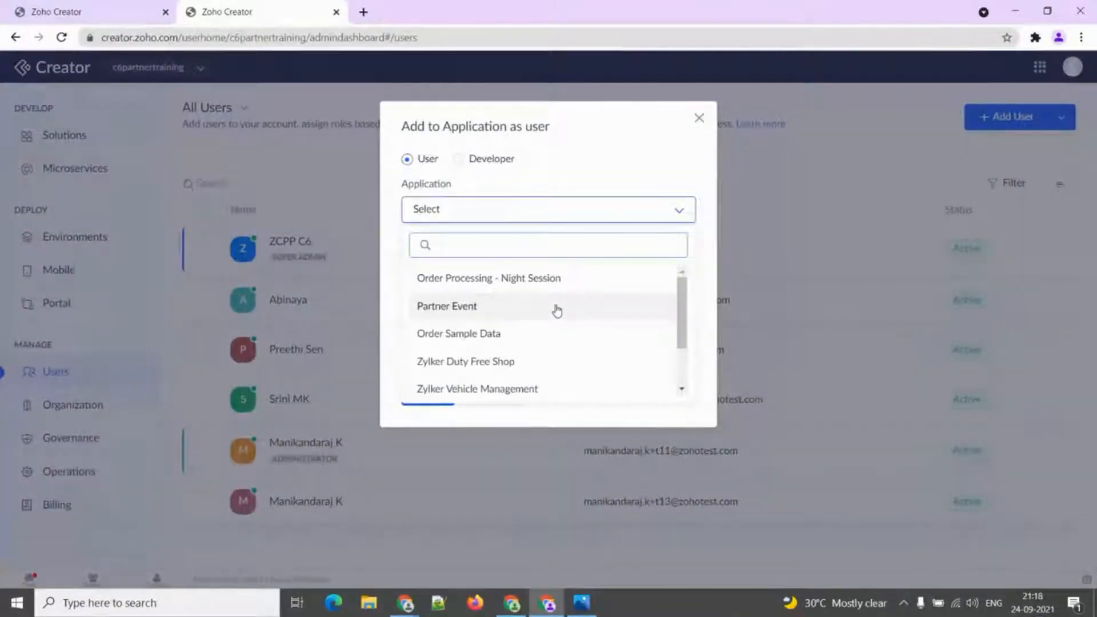
{"action": "left_click", "coordinate": [464, 174]}
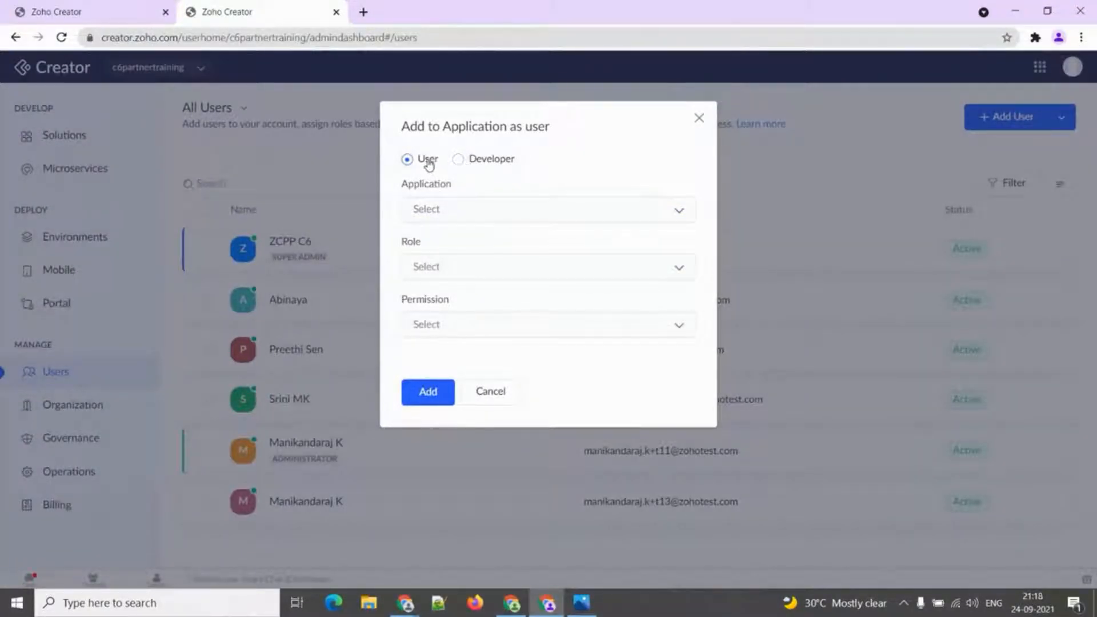
{"action": "left_click", "coordinate": [472, 165]}
{"action": "left_click", "coordinate": [423, 163]}
{"action": "left_click", "coordinate": [698, 118]}
{"action": "left_click", "coordinate": [1042, 501]}
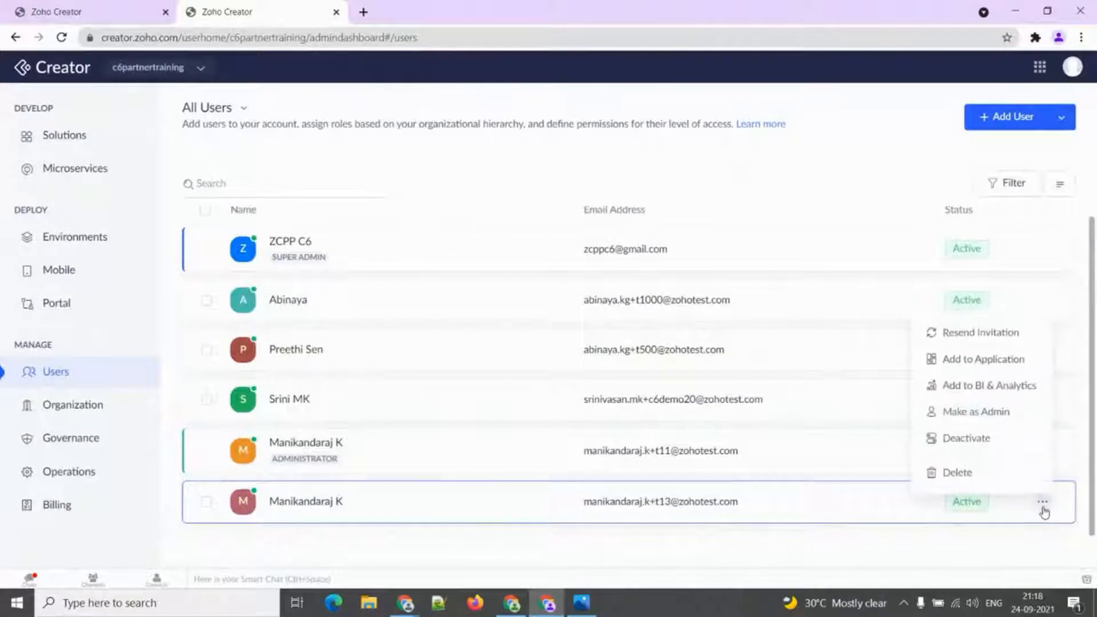
Add the user to the Zoho Creator Analytics workspace with Admin access.
{"action": "left_click", "coordinate": [988, 389]}
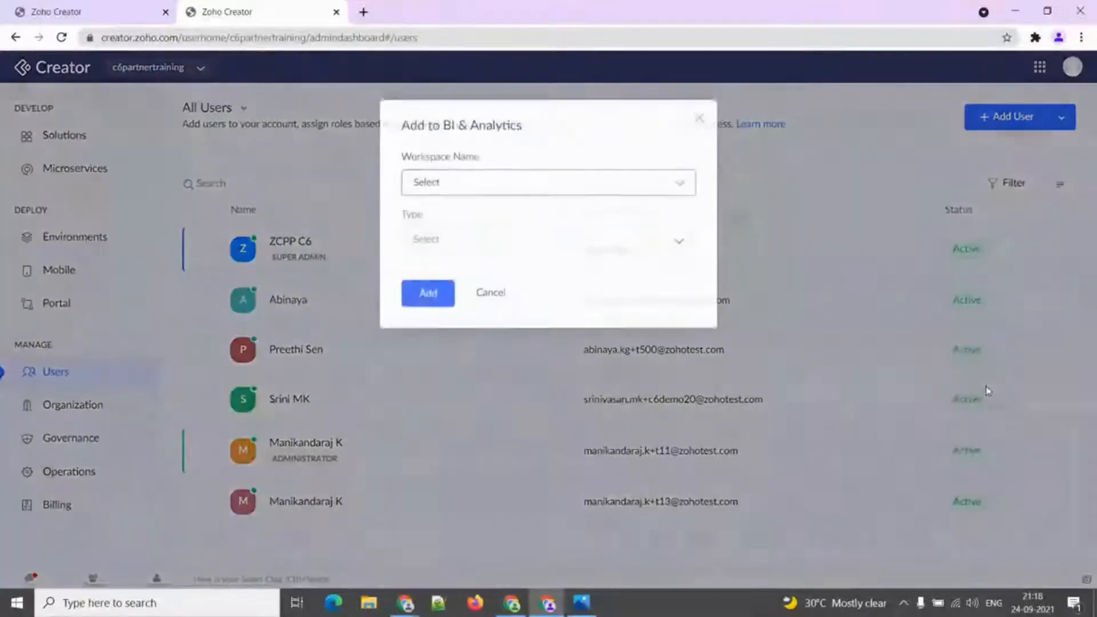
{"action": "left_click", "coordinate": [629, 191]}
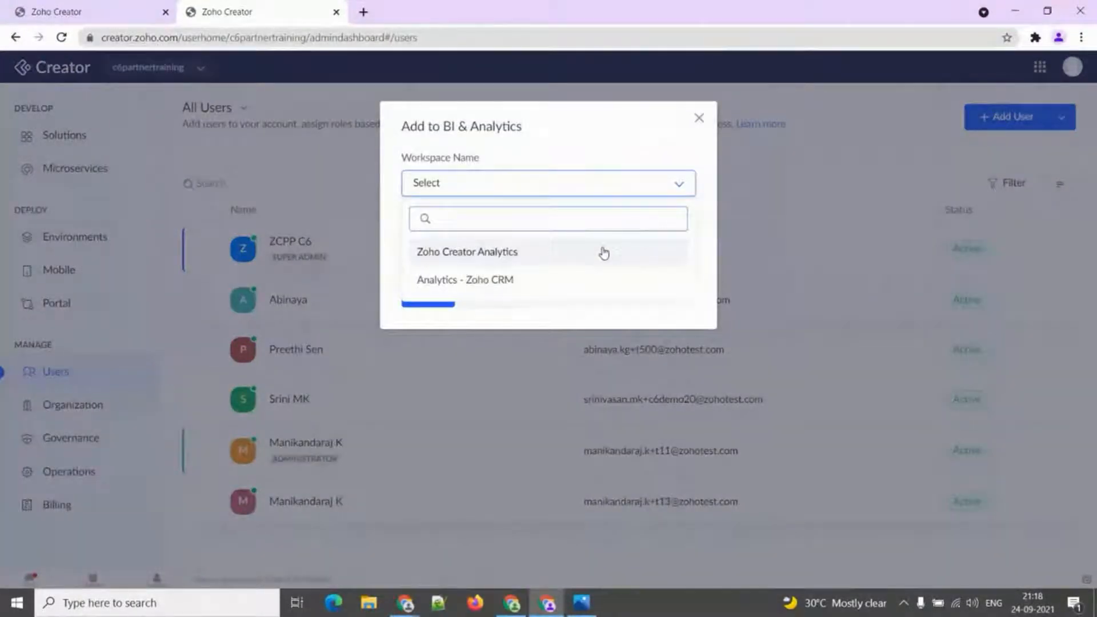
{"action": "left_click", "coordinate": [604, 253]}
{"action": "left_click", "coordinate": [602, 250]}
{"action": "left_click", "coordinate": [560, 333]}
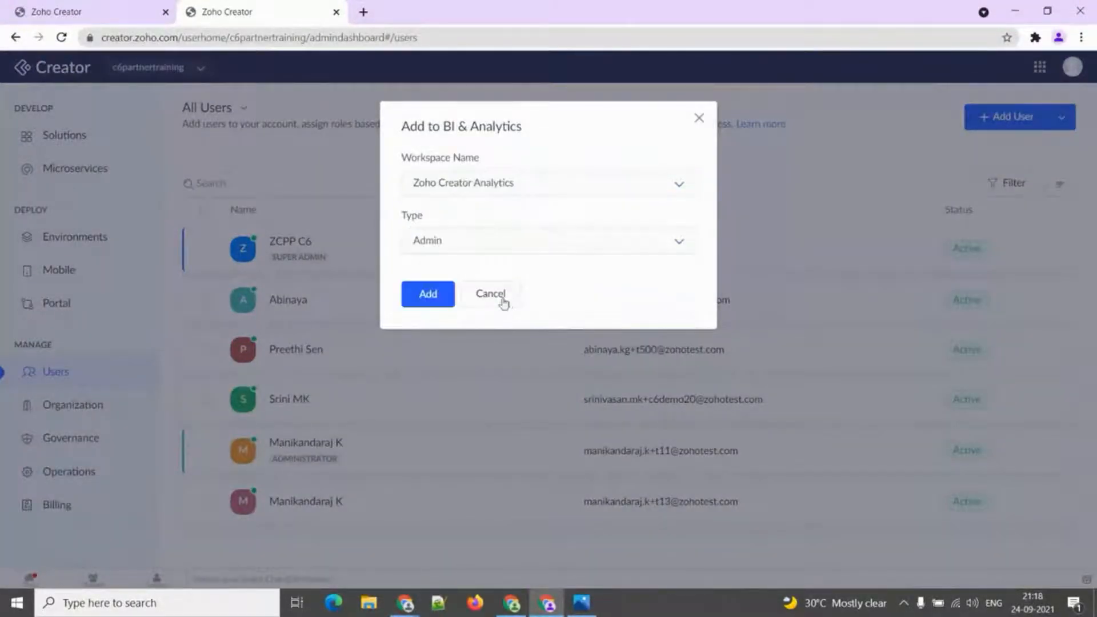
{"action": "left_click", "coordinate": [440, 292]}
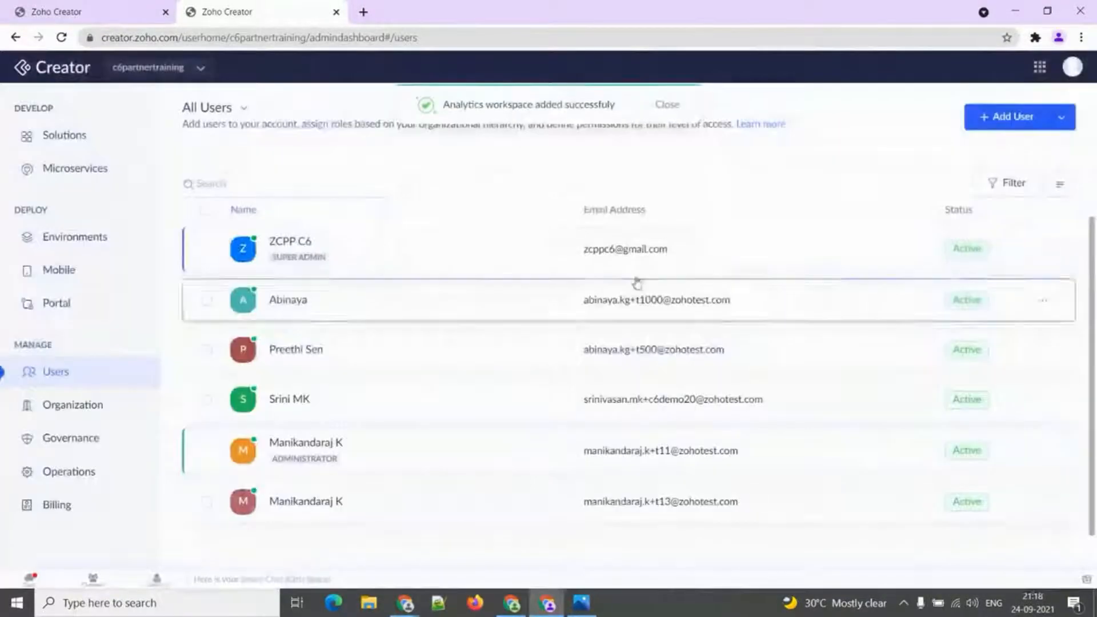
{"action": "left_click", "coordinate": [1043, 501]}
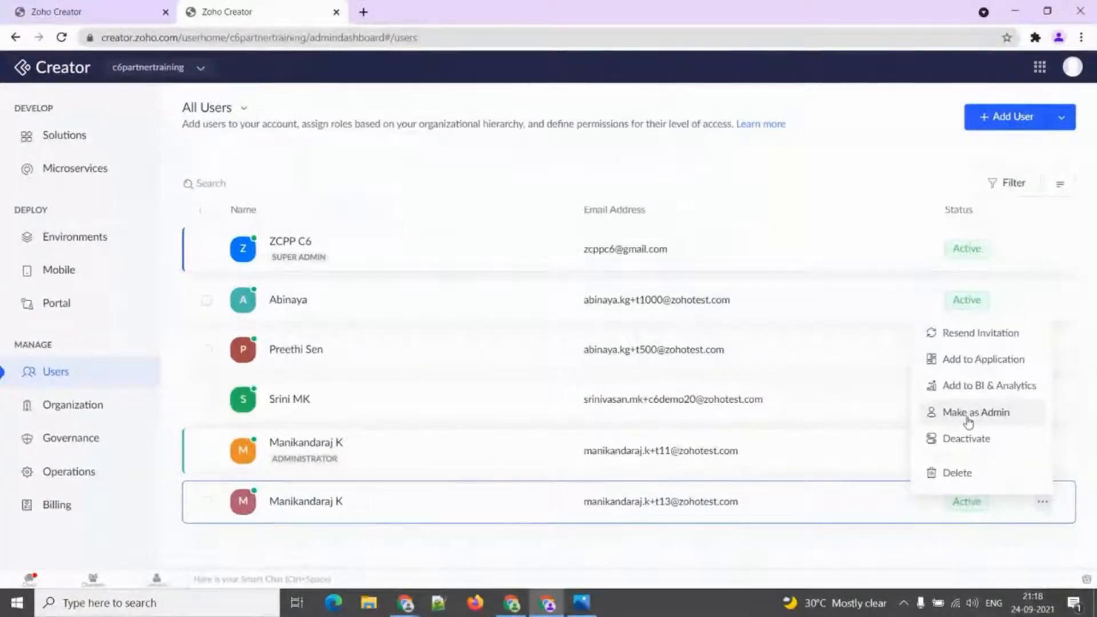
Promote the new user to administrator with Make as Admin.
{"action": "left_click", "coordinate": [968, 419]}
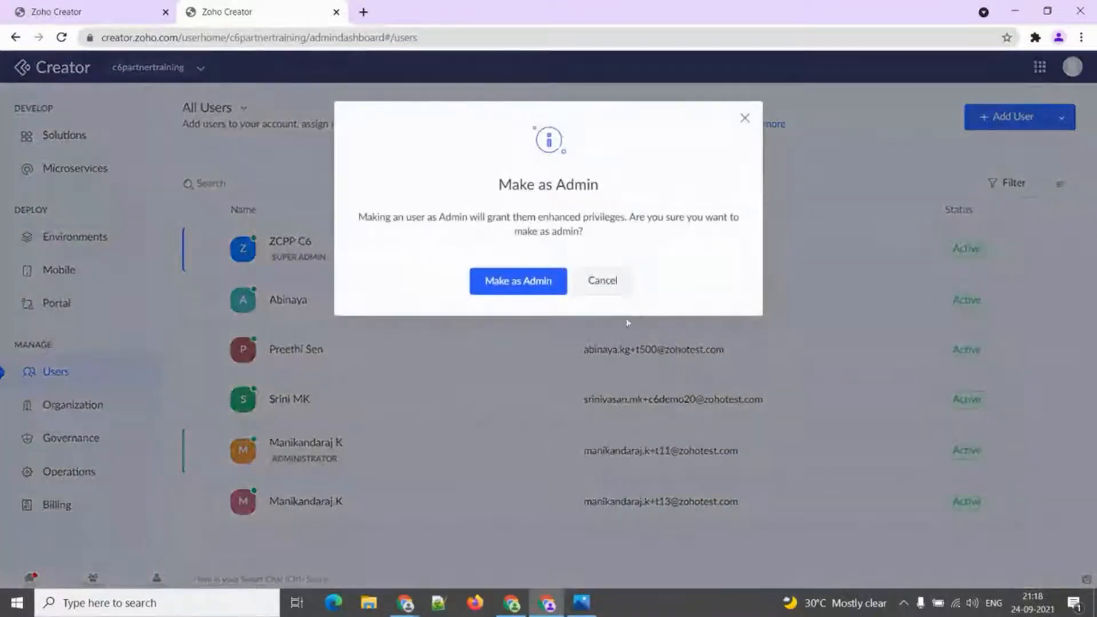
{"action": "left_click", "coordinate": [554, 294]}
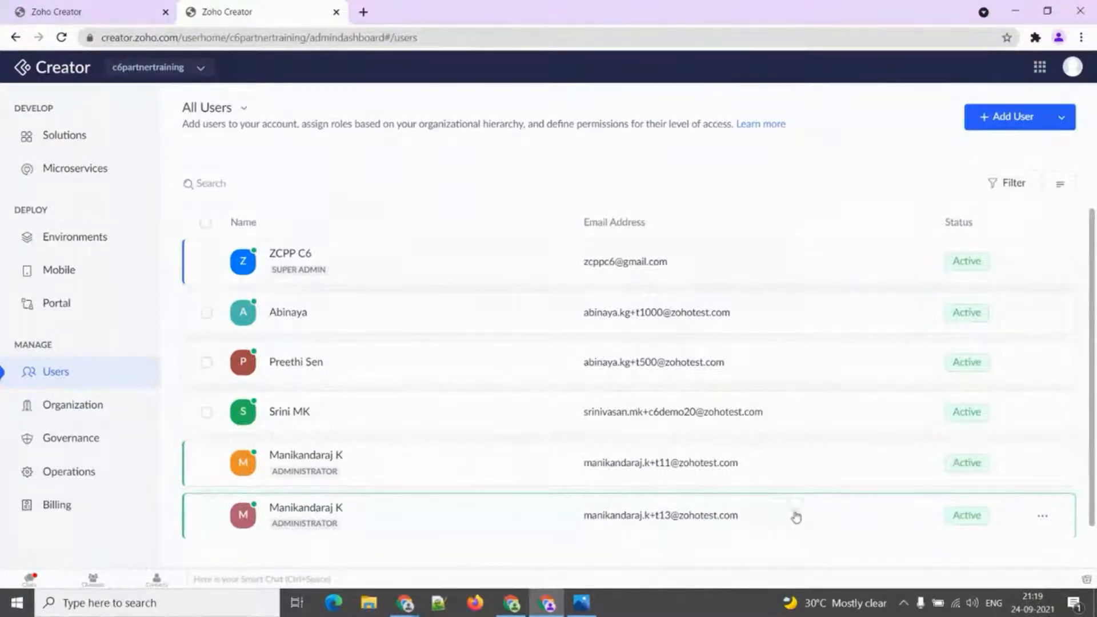
{"action": "left_click", "coordinate": [1040, 518]}
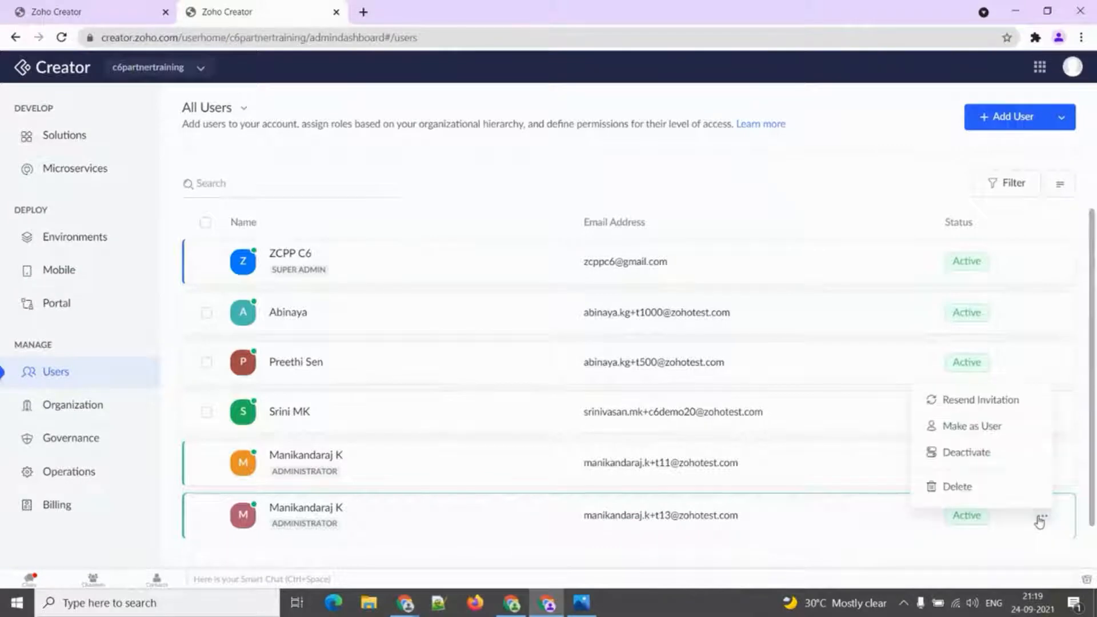
Demote the user back to a regular user, then dismiss the actions menu.
{"action": "left_click", "coordinate": [974, 433]}
{"action": "left_click", "coordinate": [509, 288]}
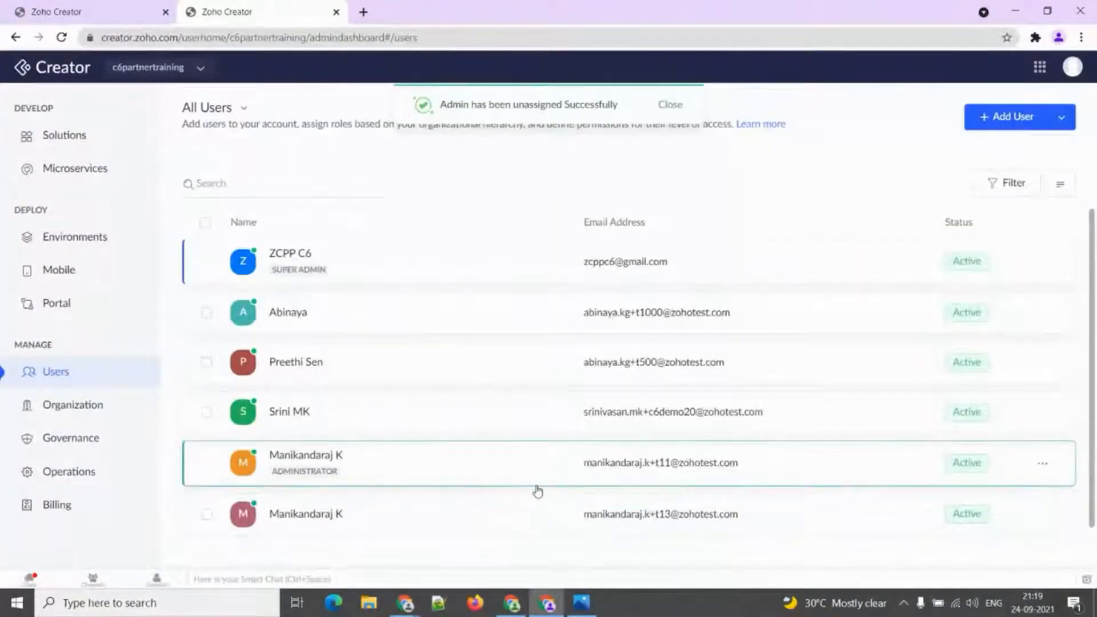
{"action": "left_click", "coordinate": [1042, 514]}
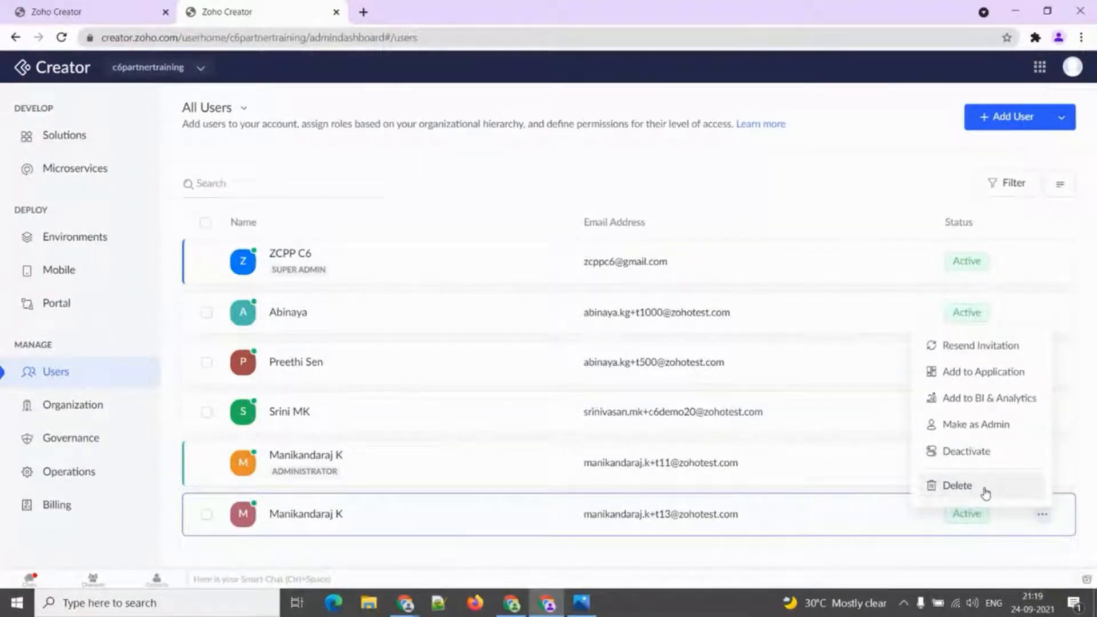
{"action": "left_click", "coordinate": [901, 543]}
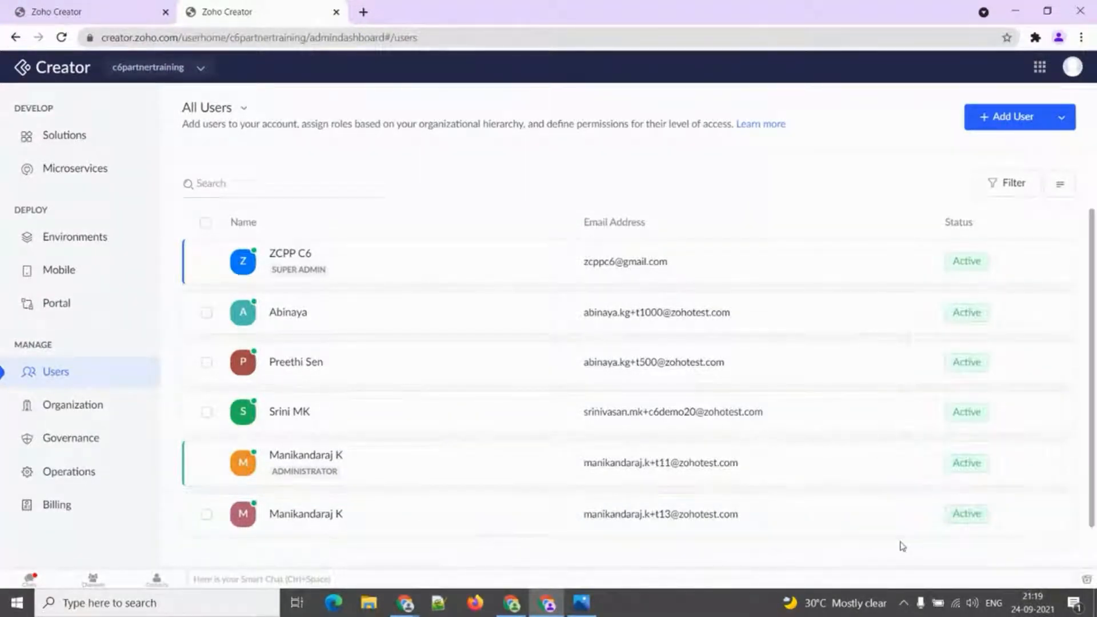
Open Import Users and download the sample users import file.
{"action": "left_click", "coordinate": [1059, 191]}
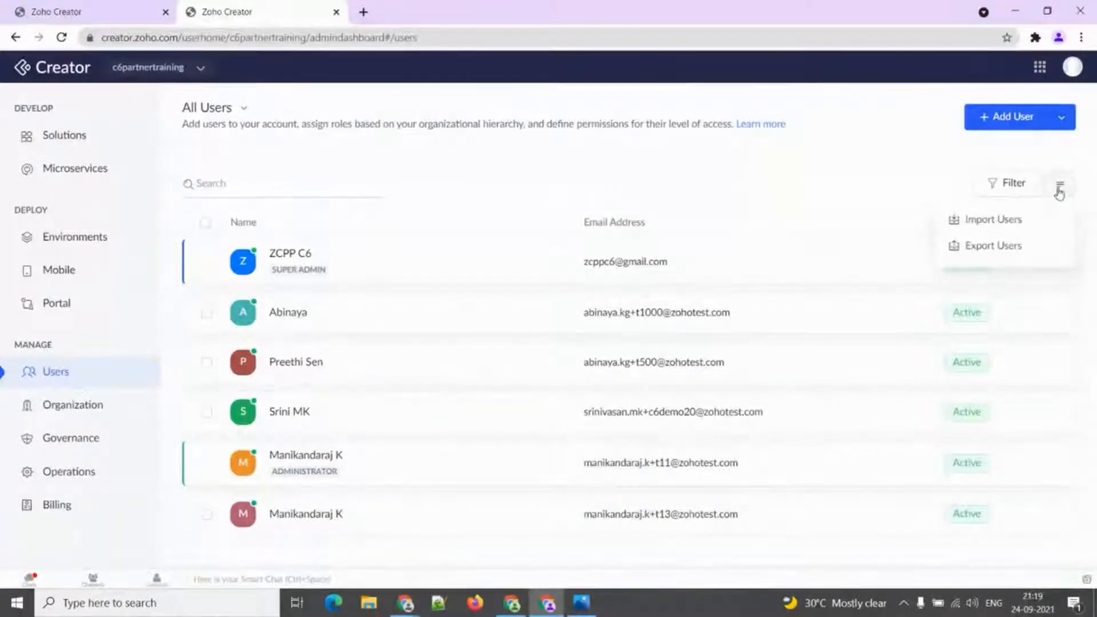
{"action": "left_click", "coordinate": [1045, 219]}
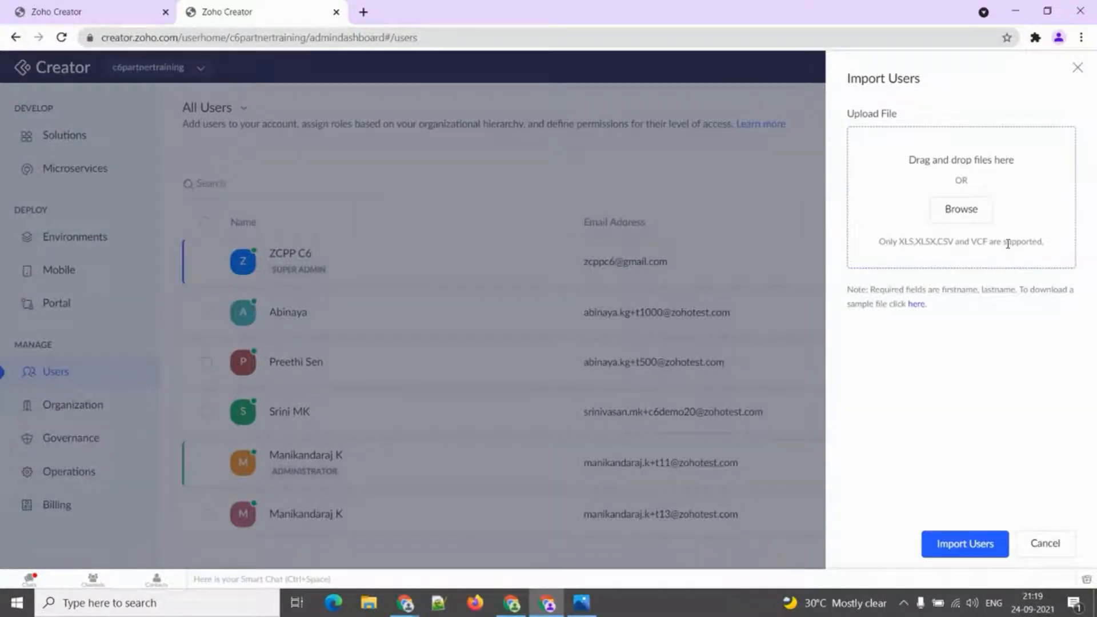
{"action": "left_click", "coordinate": [918, 307]}
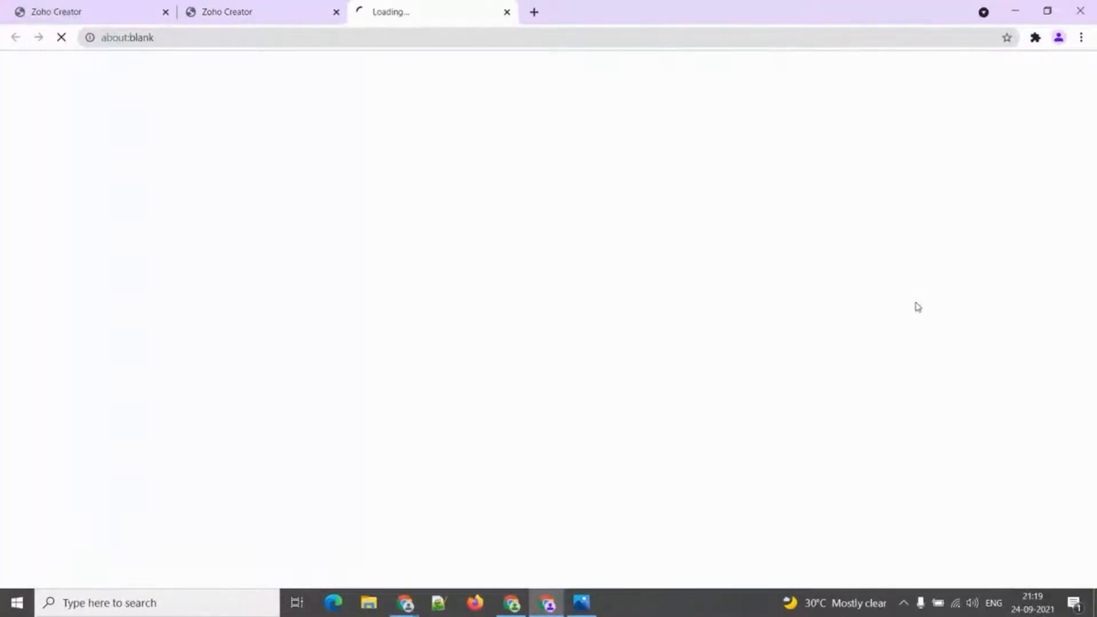
Open the downloaded Sample-Users (6).csv in LibreOffice Calc, then close it.
{"action": "left_click", "coordinate": [64, 571]}
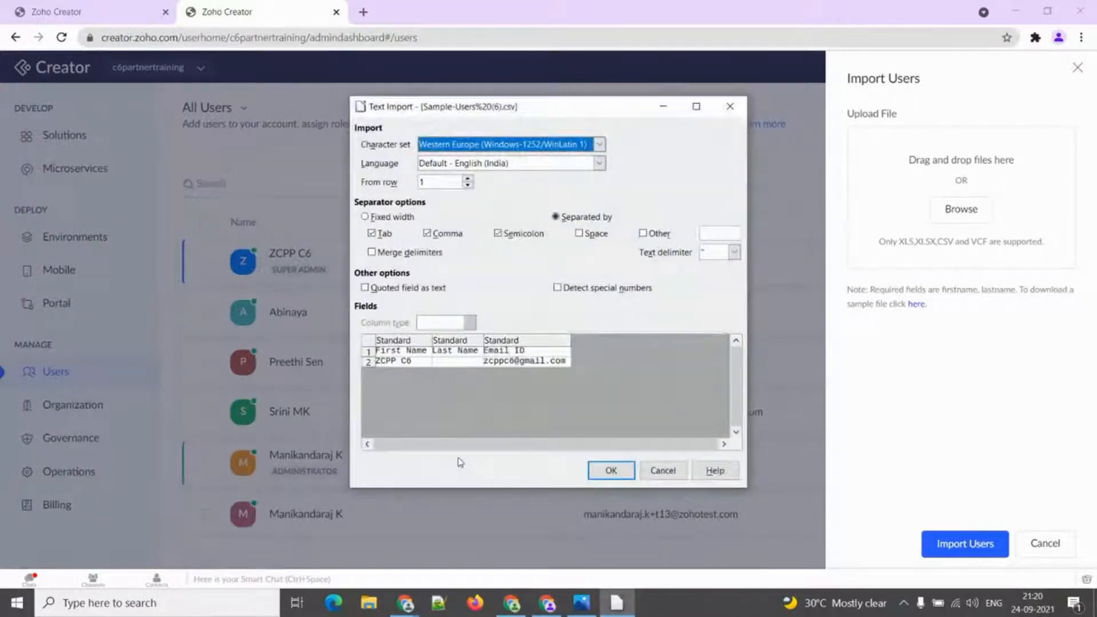
{"action": "left_click", "coordinate": [611, 470]}
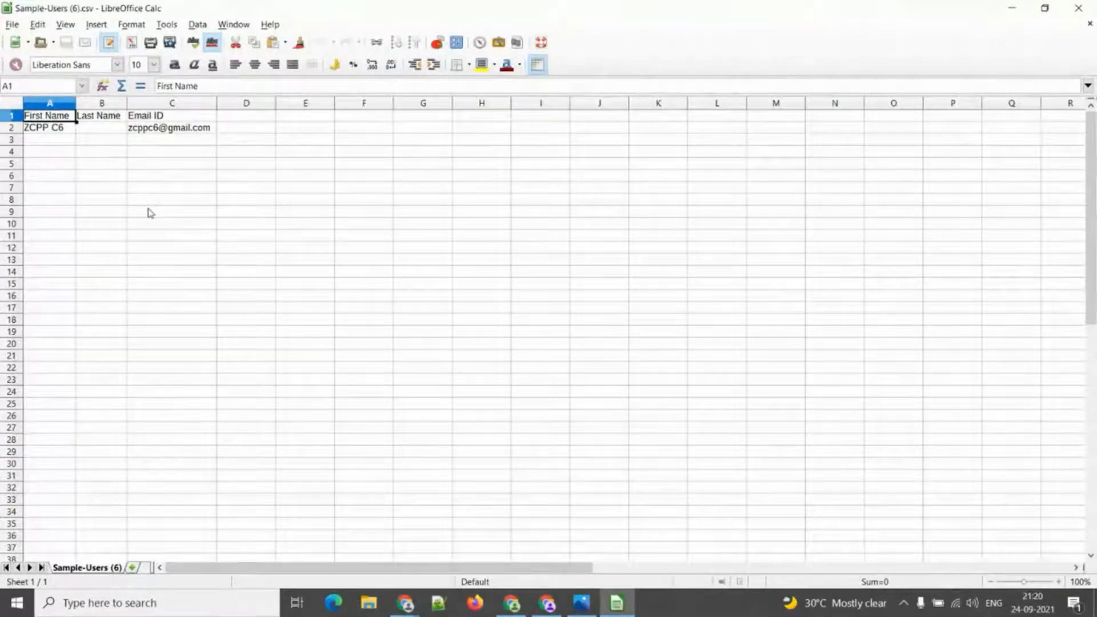
{"action": "left_click", "coordinate": [1078, 8]}
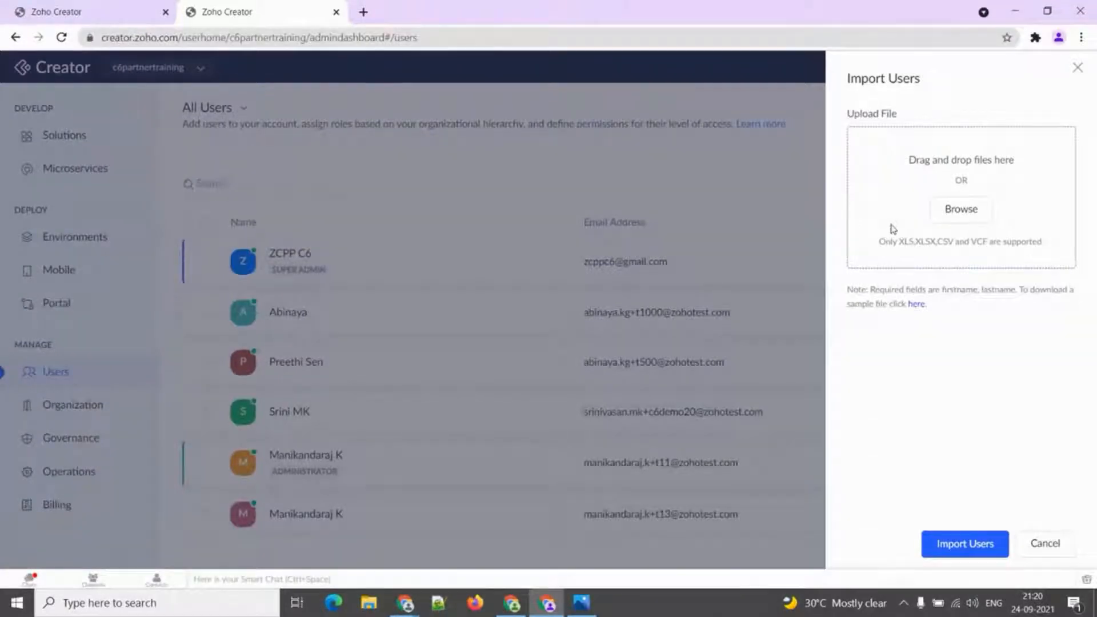
Close Import Users, check Export Users status options, and close it without exporting.
{"action": "left_click", "coordinate": [1078, 68]}
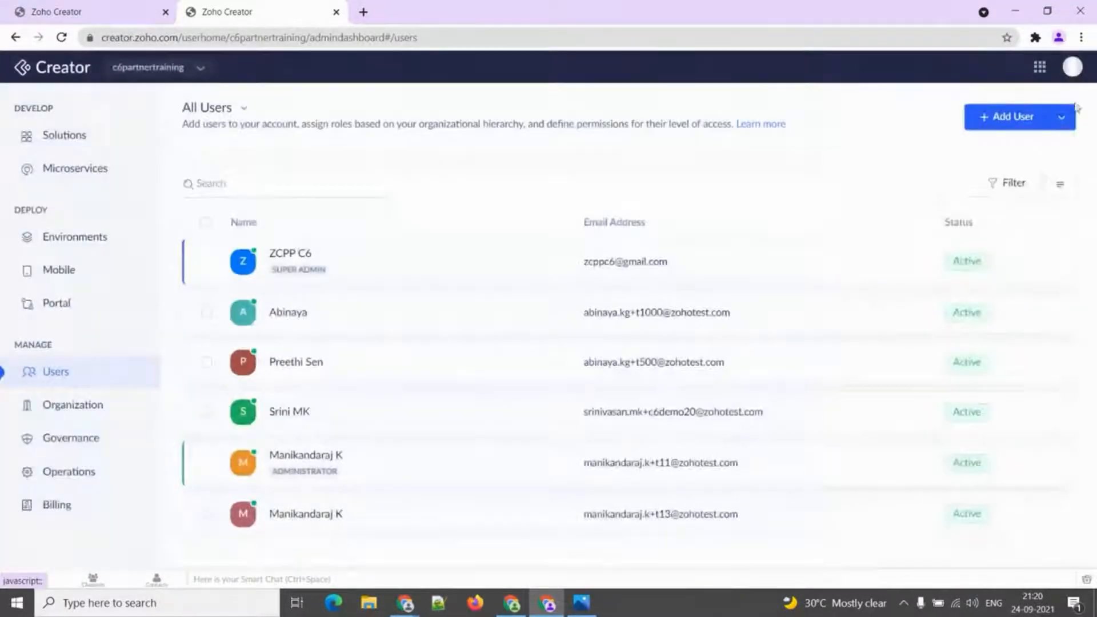
{"action": "left_click", "coordinate": [1062, 181]}
{"action": "left_click", "coordinate": [989, 247]}
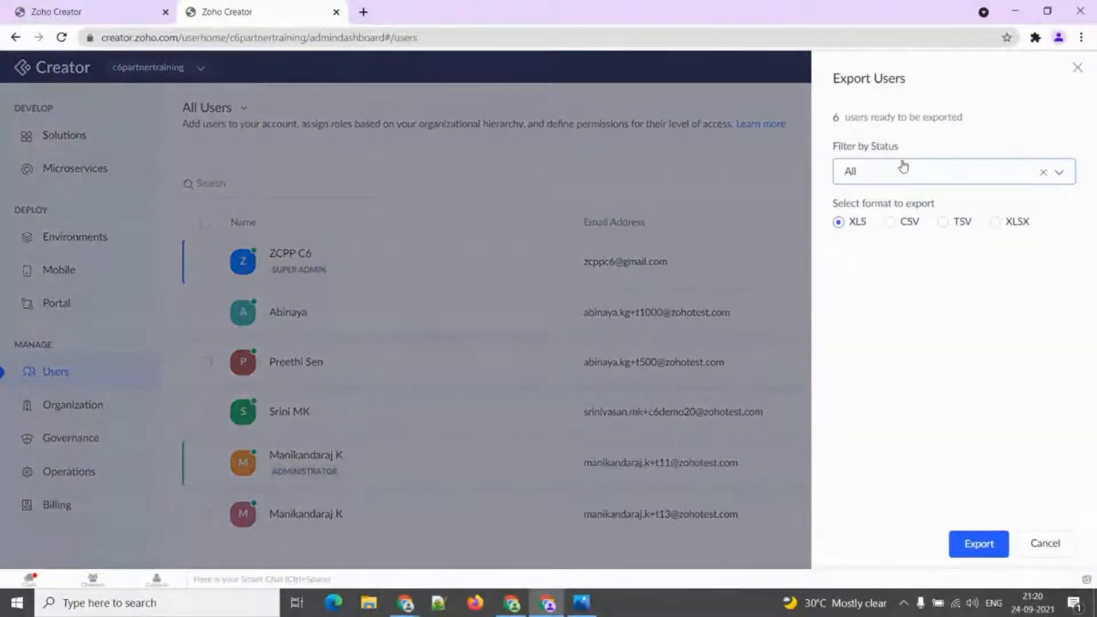
{"action": "left_click", "coordinate": [906, 171]}
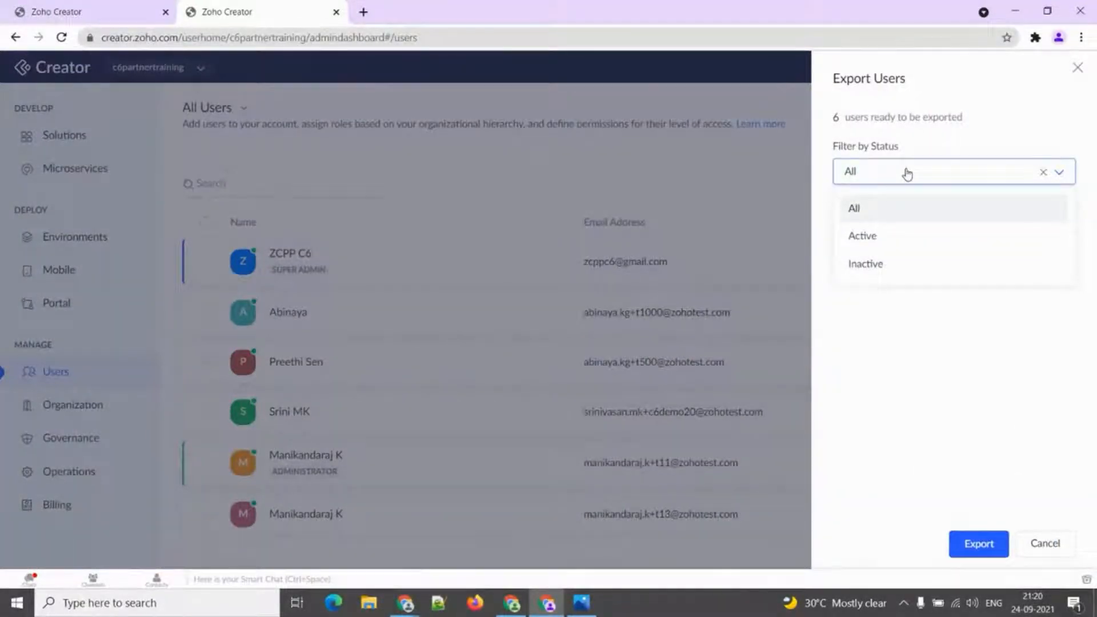
{"action": "left_click", "coordinate": [908, 173]}
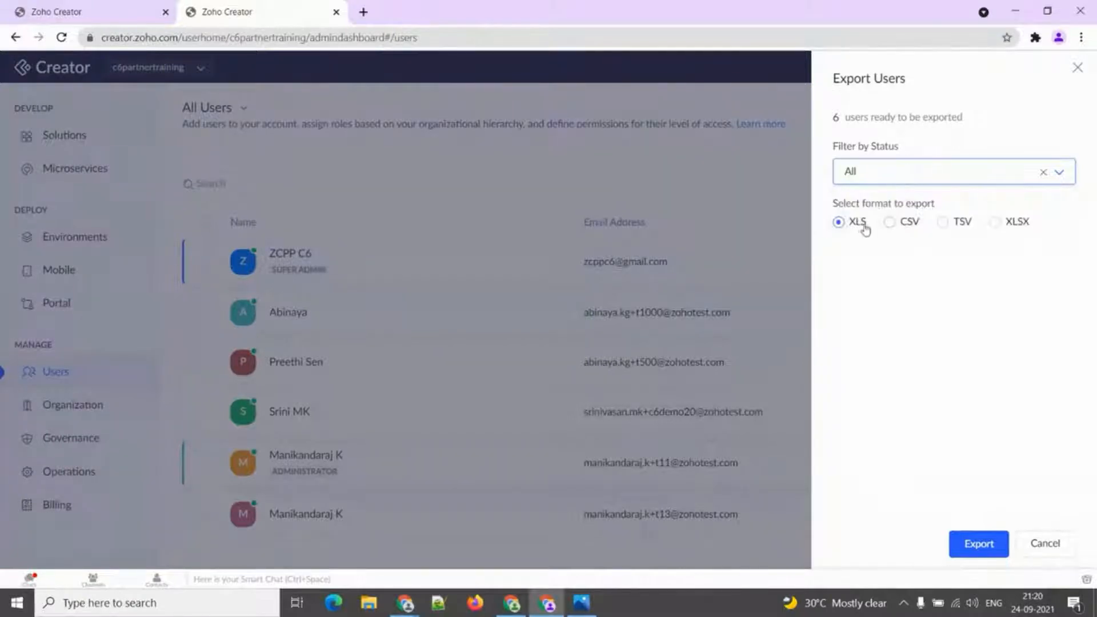
{"action": "left_click", "coordinate": [1078, 68]}
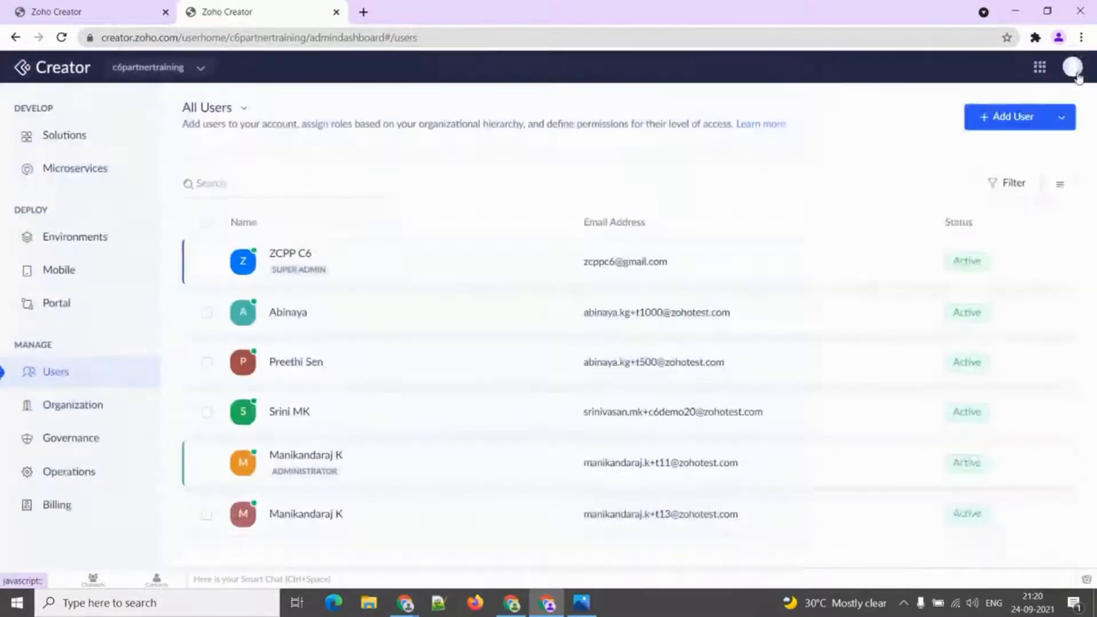
{"action": "left_click", "coordinate": [1025, 191]}
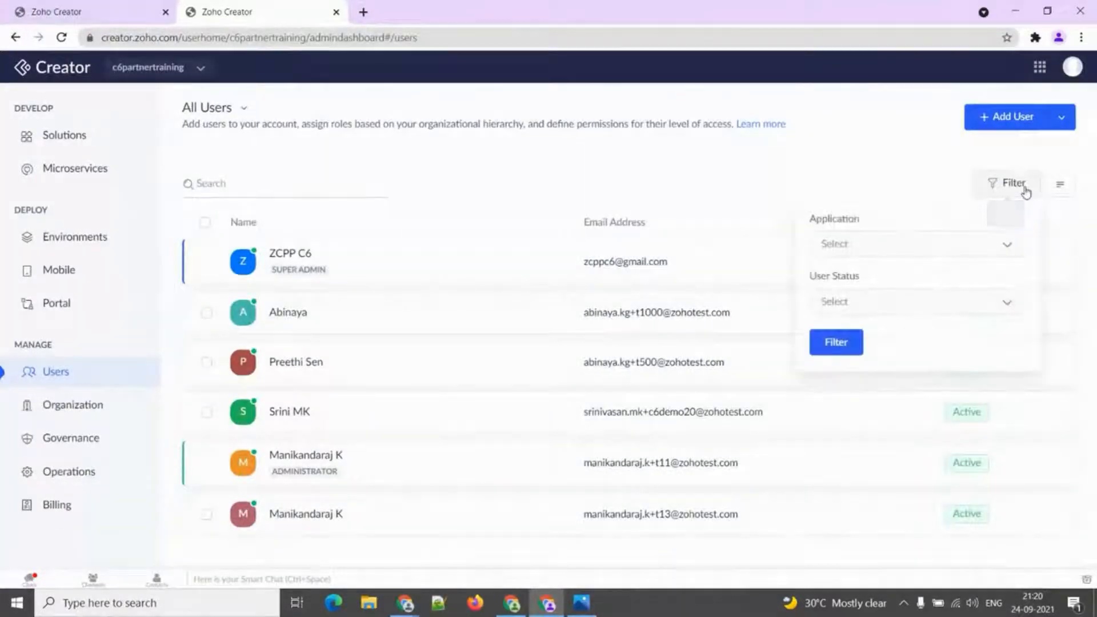
{"action": "left_click", "coordinate": [927, 252]}
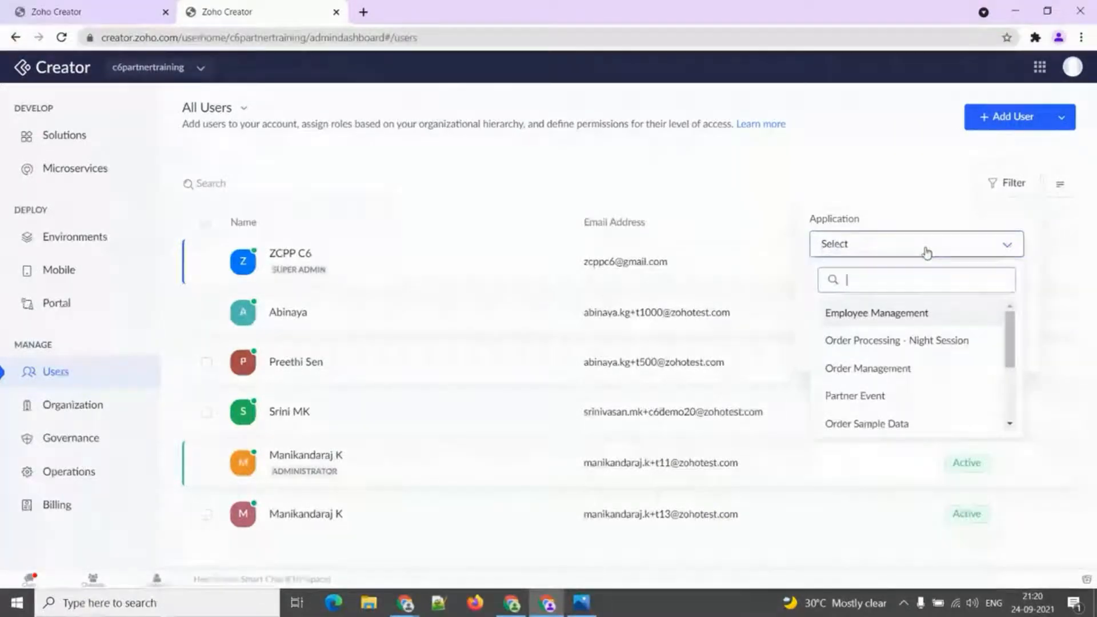
{"action": "left_click", "coordinate": [896, 313]}
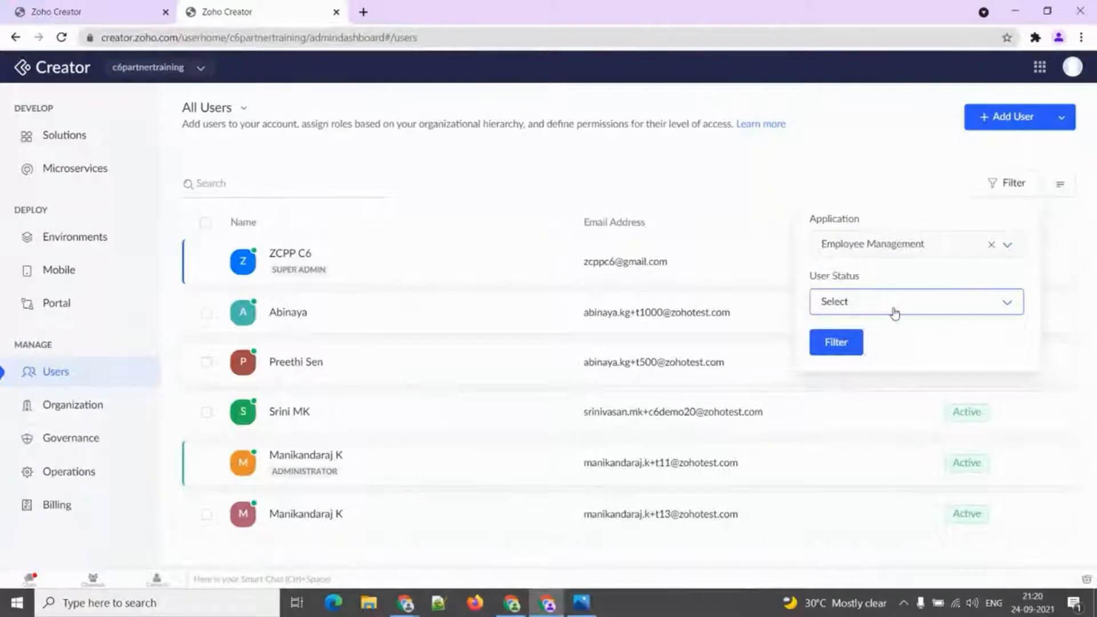
{"action": "left_click", "coordinate": [843, 342]}
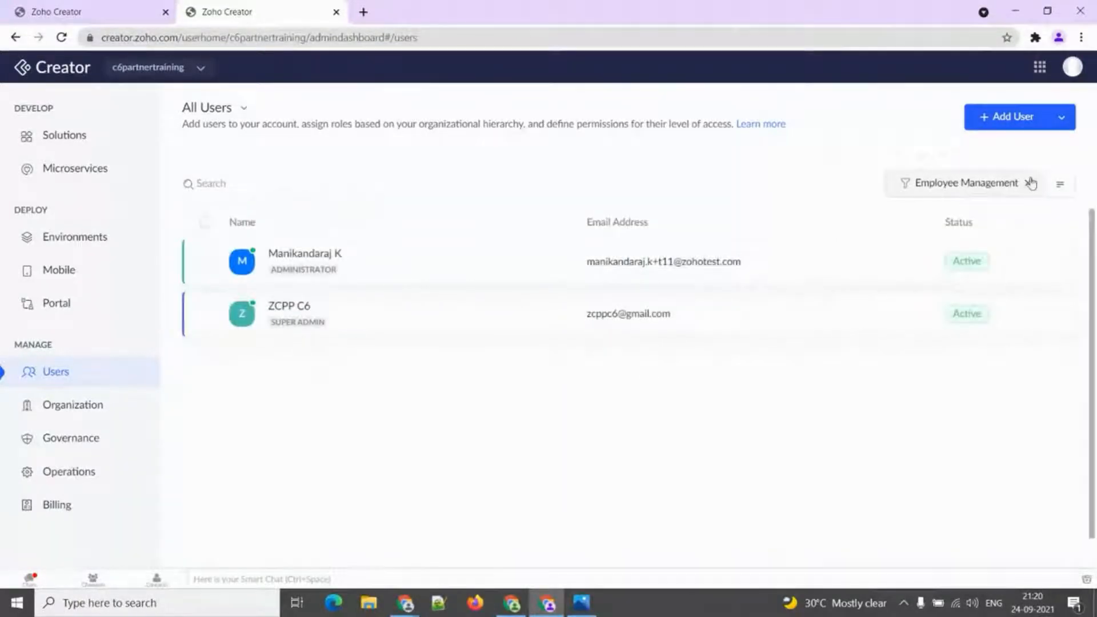
{"action": "left_click", "coordinate": [998, 186]}
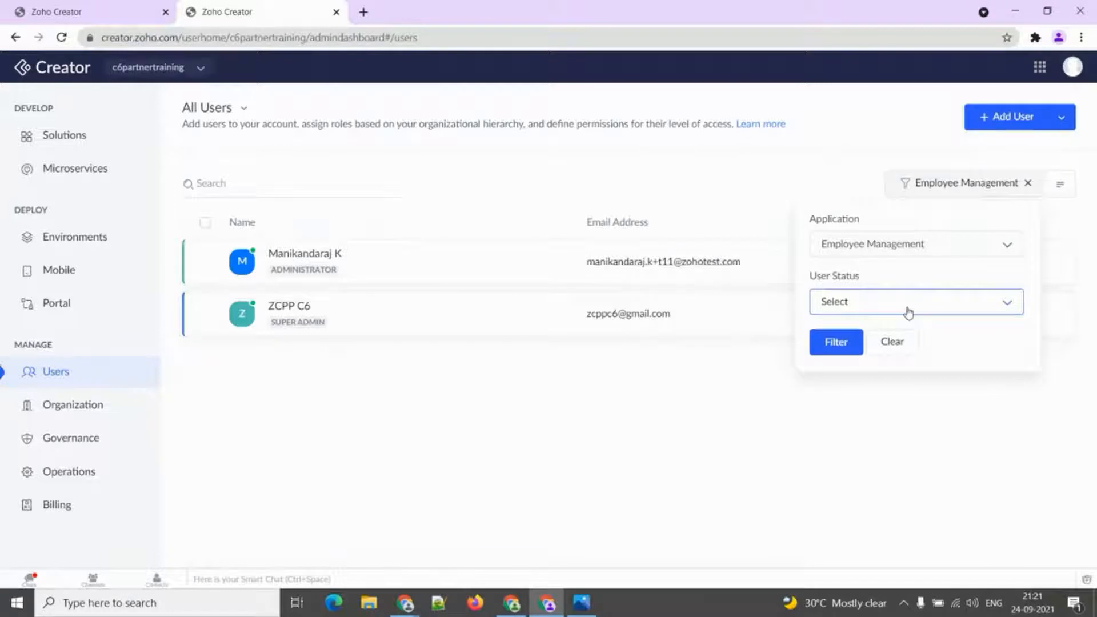
{"action": "left_click", "coordinate": [1030, 184]}
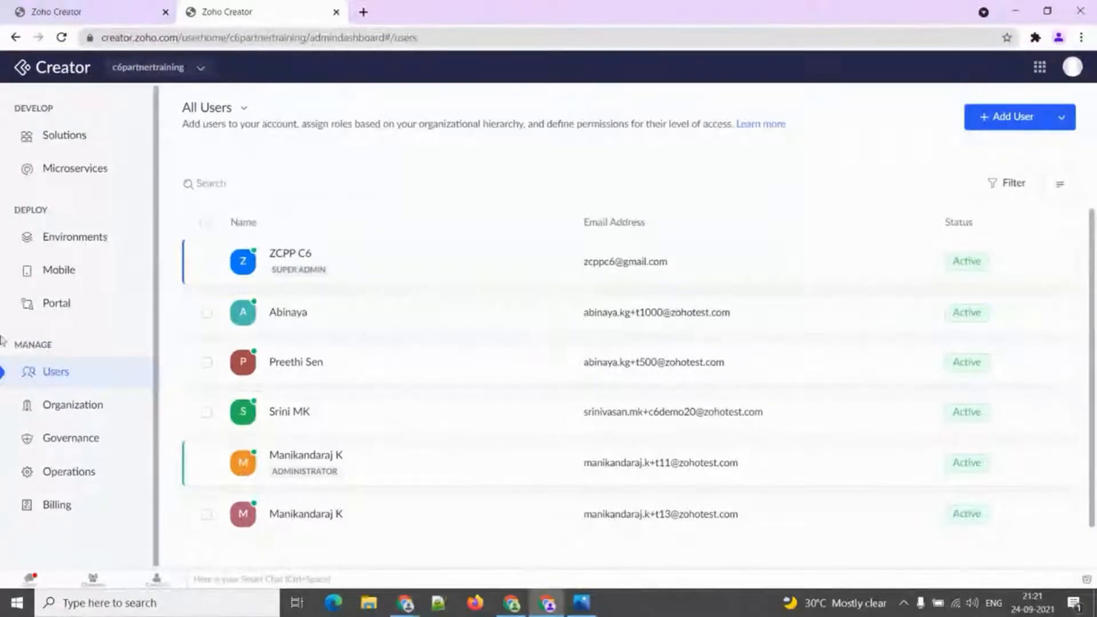
Check the Zylker Vehicle Management portal's Add Portal Users form, then return to Users and the User Management slide.
{"action": "left_click", "coordinate": [71, 306]}
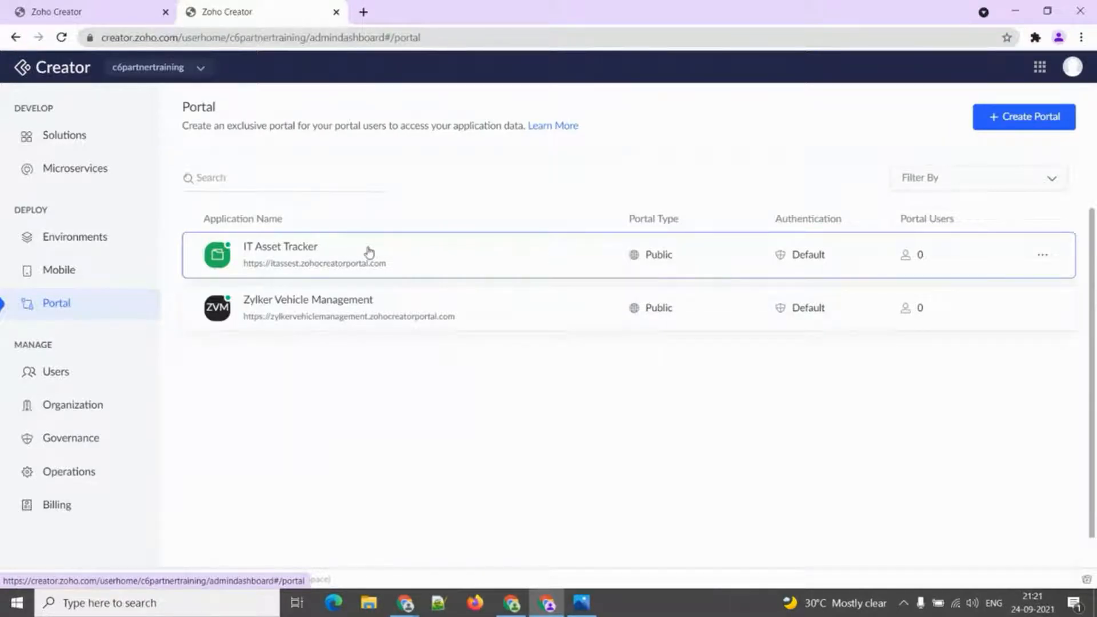
{"action": "left_click", "coordinate": [300, 302]}
{"action": "left_click", "coordinate": [542, 414]}
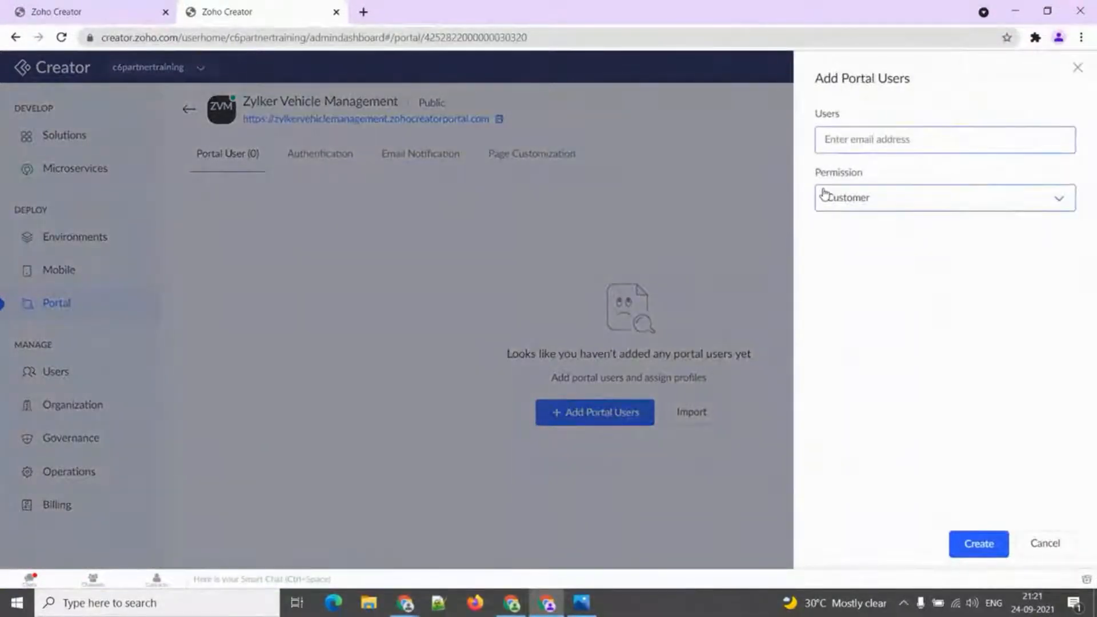
{"action": "left_click", "coordinate": [1080, 70]}
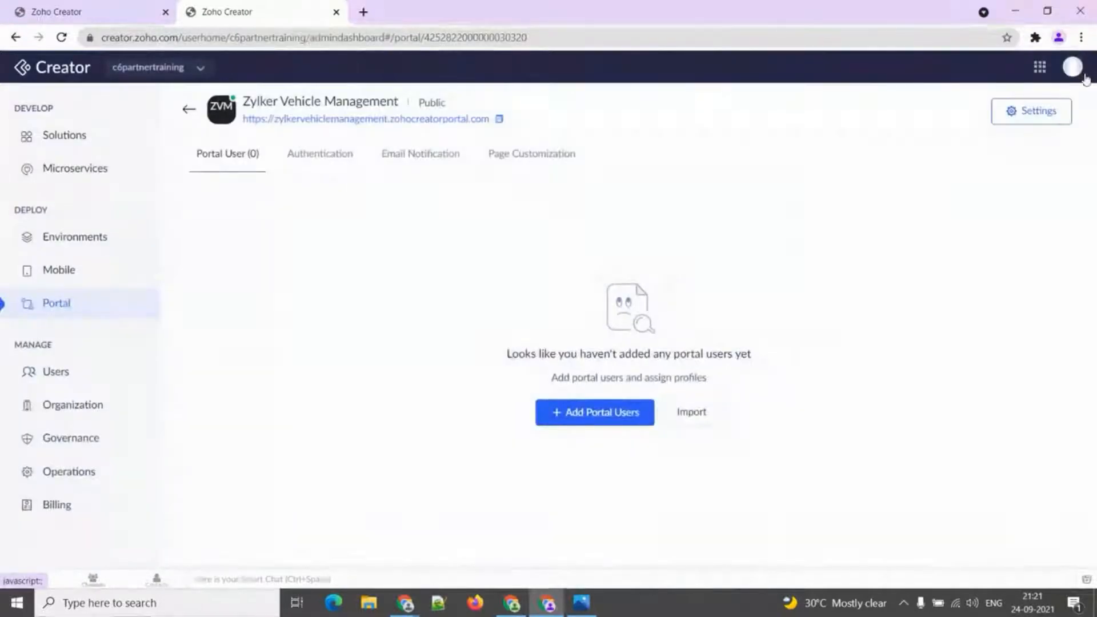
{"action": "left_click", "coordinate": [94, 371]}
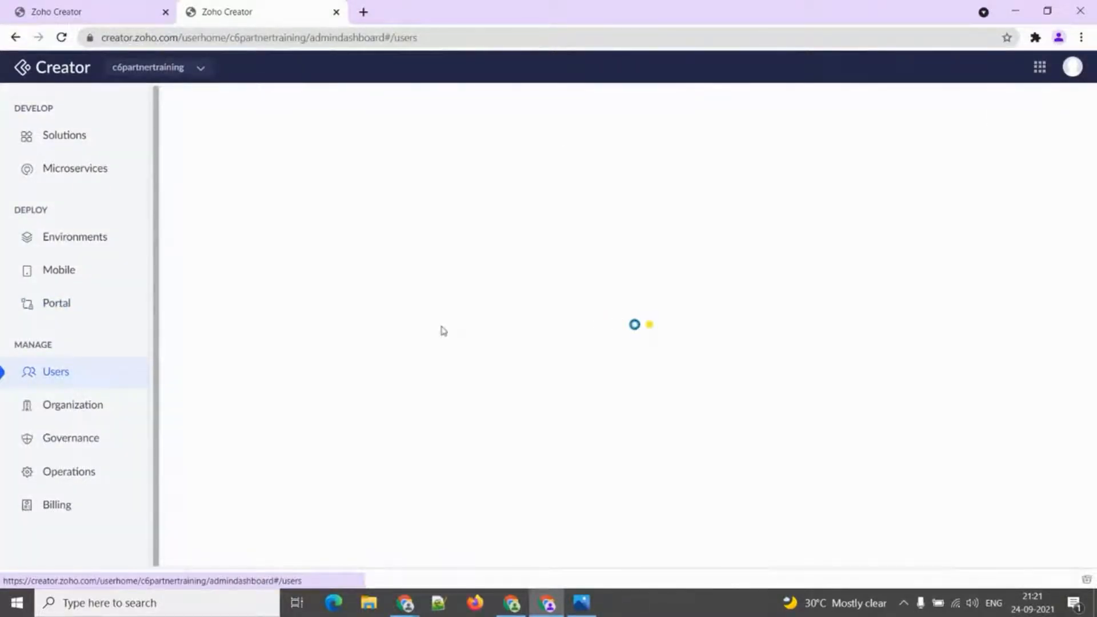
{"action": "key", "text": "alt+Tab"}
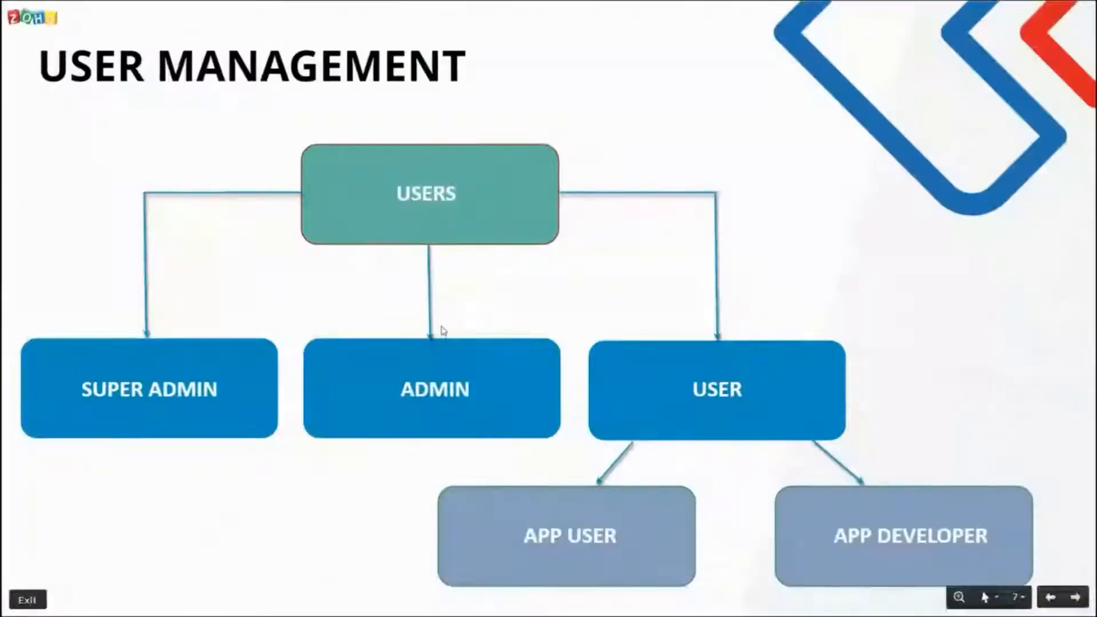
Advance the slideshow to the Organization slide, then return to Zoho Creator's six-user All Users list.
{"action": "key", "text": "Right"}
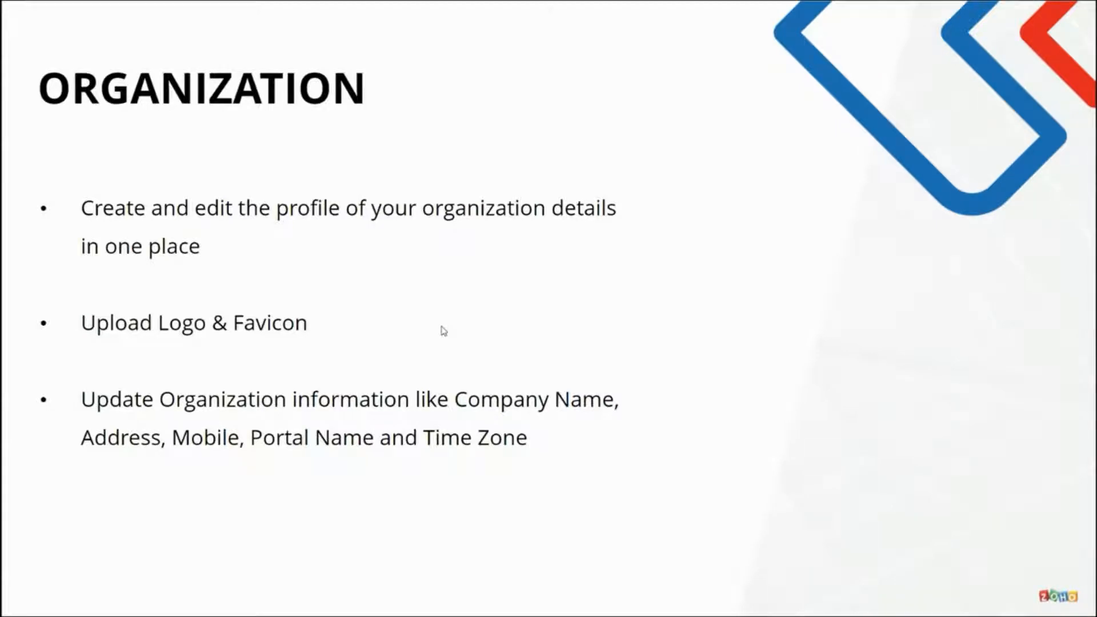
{"action": "key", "text": "alt+Tab"}
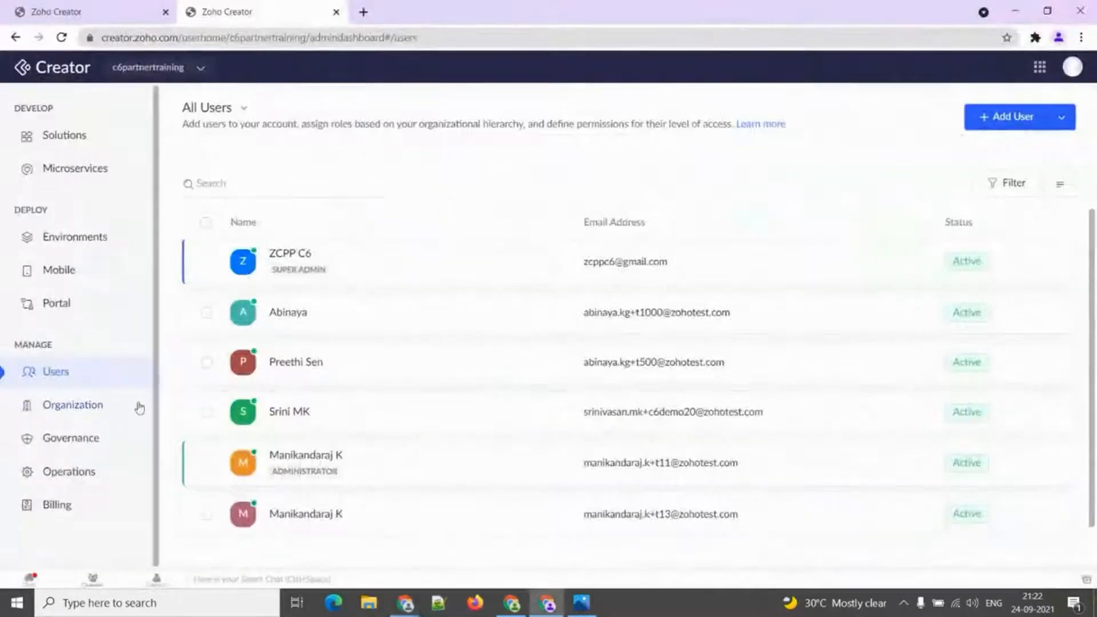
Open the Organization page, check the Upload Logo & Favicon panel, then edit Contact Information.
{"action": "left_click", "coordinate": [96, 408]}
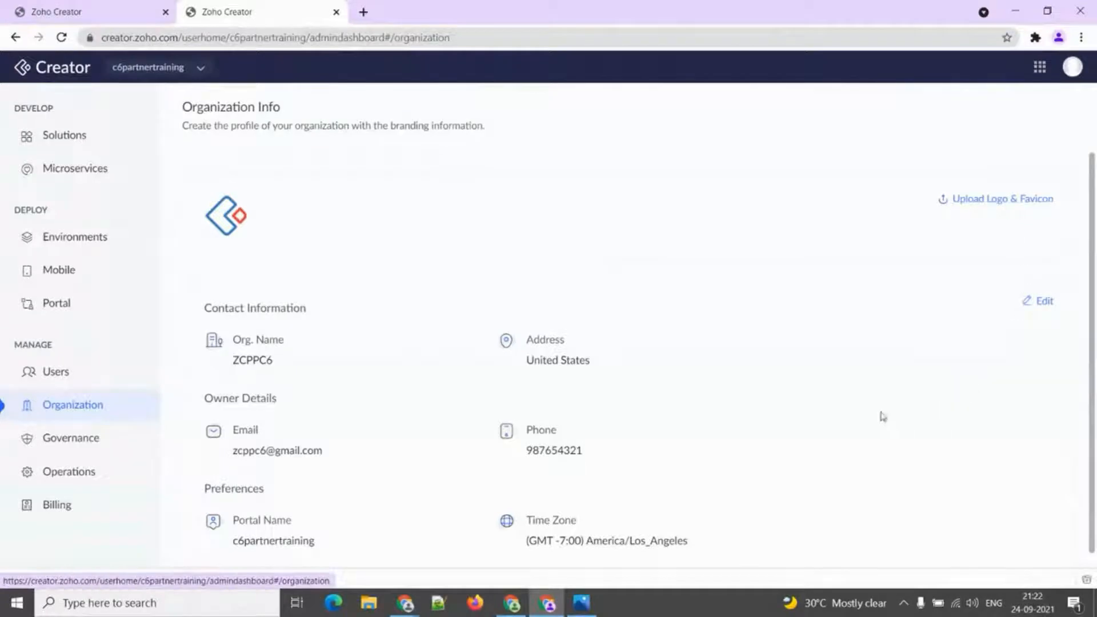
{"action": "left_click", "coordinate": [991, 201]}
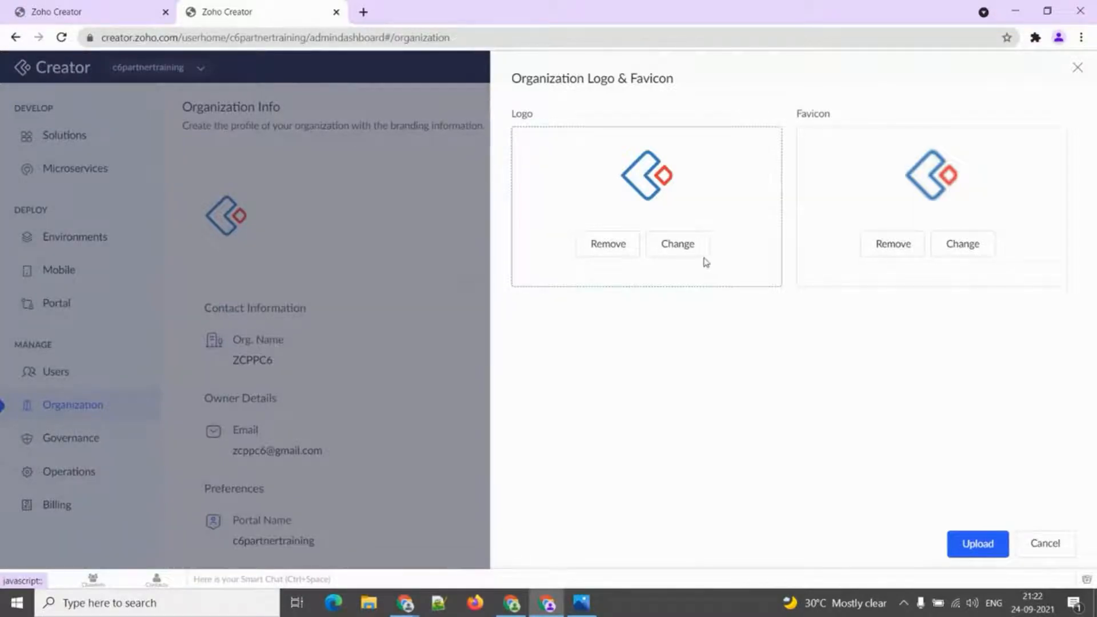
{"action": "left_click", "coordinate": [1079, 69]}
{"action": "scroll", "coordinate": [703, 342], "scroll_direction": "down", "scroll_amount": 1}
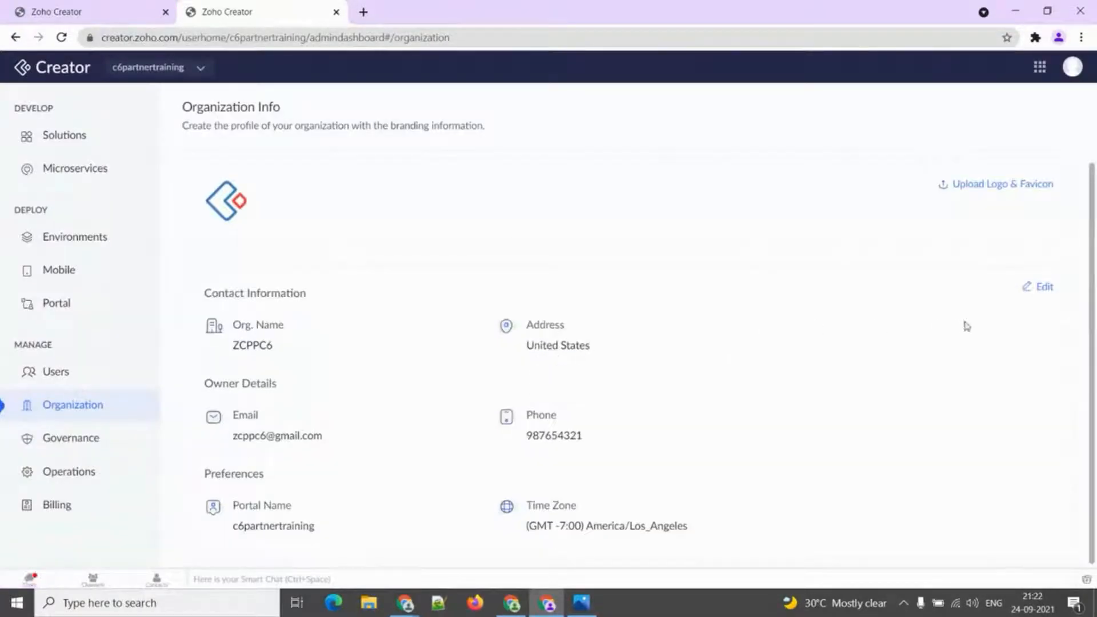
{"action": "left_click", "coordinate": [1042, 287]}
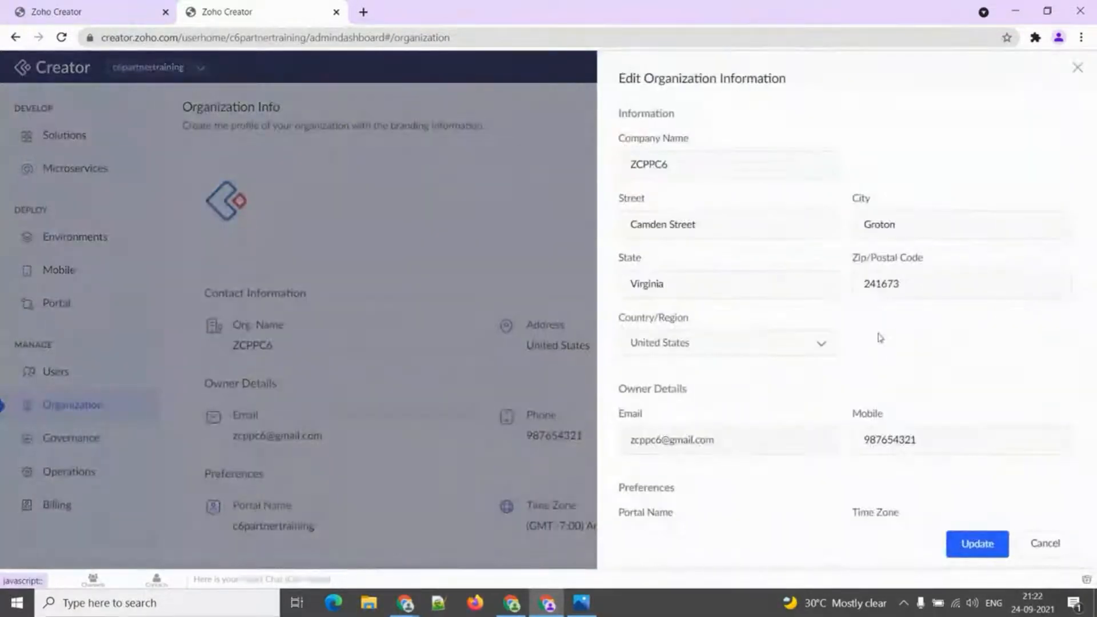
Review the company name ZCPPC6, address, owner mobile and portal name fields in the edit form.
{"action": "left_click", "coordinate": [714, 173]}
{"action": "double_click", "coordinate": [713, 172]}
{"action": "left_click", "coordinate": [710, 228]}
{"action": "double_click", "coordinate": [709, 229]}
{"action": "double_click", "coordinate": [943, 223]}
{"action": "left_click", "coordinate": [769, 286]}
{"action": "double_click", "coordinate": [783, 289]}
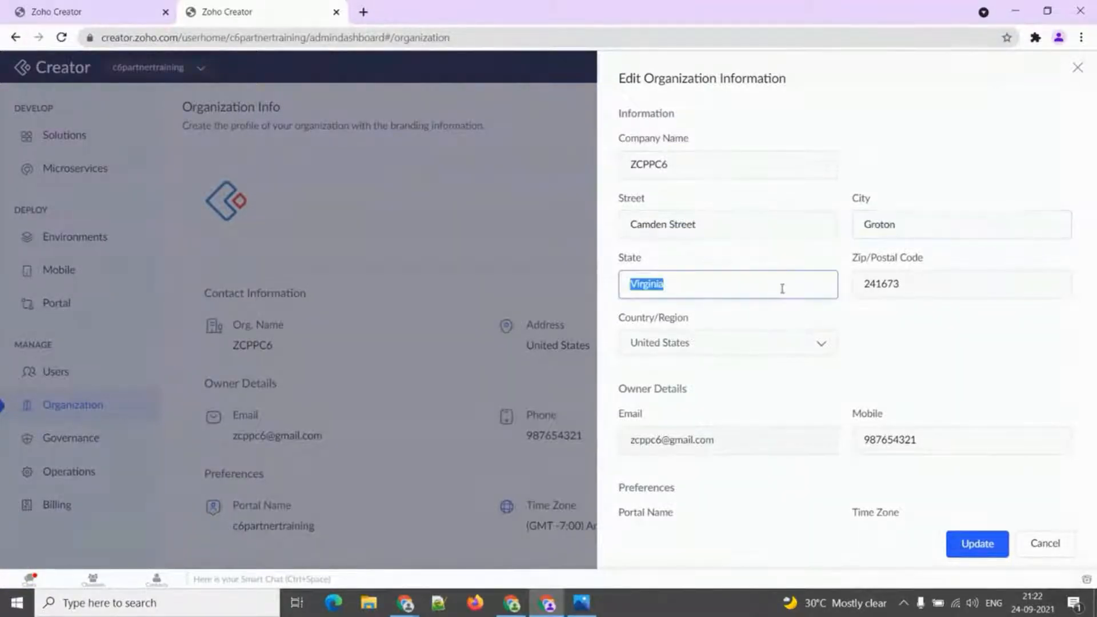
{"action": "scroll", "coordinate": [928, 431], "scroll_direction": "down", "scroll_amount": 1}
{"action": "left_click", "coordinate": [918, 372]}
{"action": "double_click", "coordinate": [918, 372]}
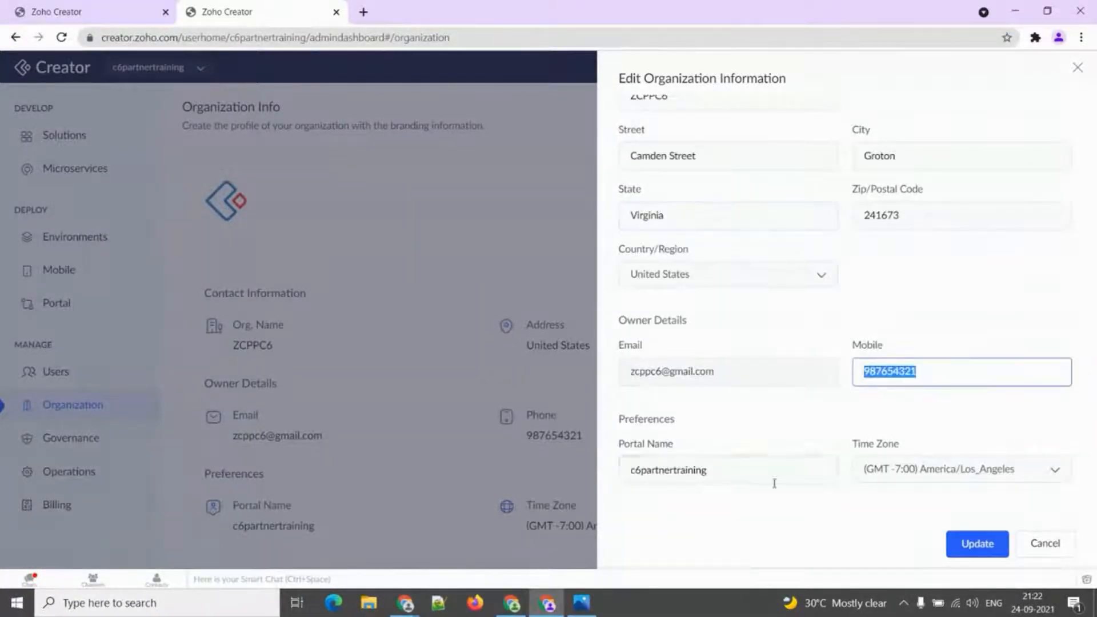
{"action": "double_click", "coordinate": [750, 470]}
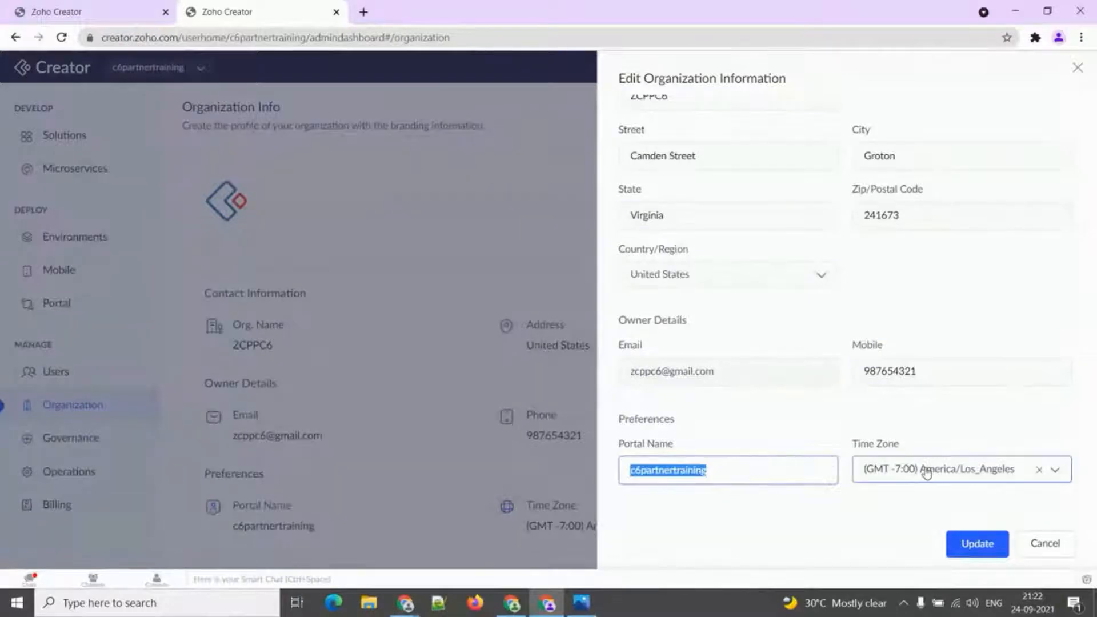
Close the edit form without saving and advance the slideshow to the Governance slide.
{"action": "left_click", "coordinate": [1078, 68]}
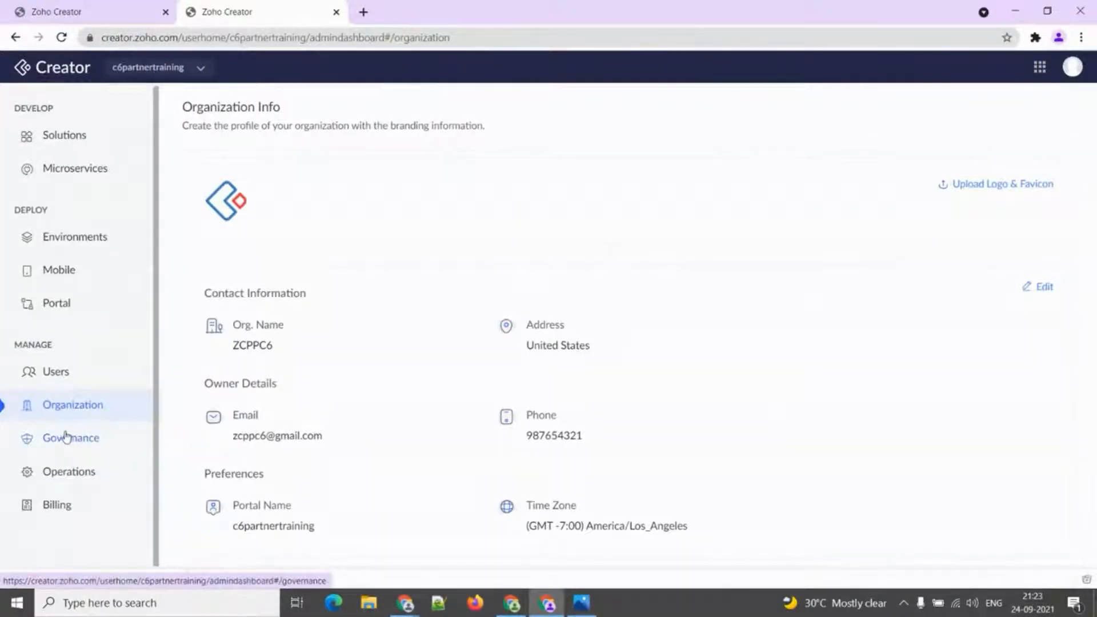
{"action": "key", "text": "alt+Tab"}
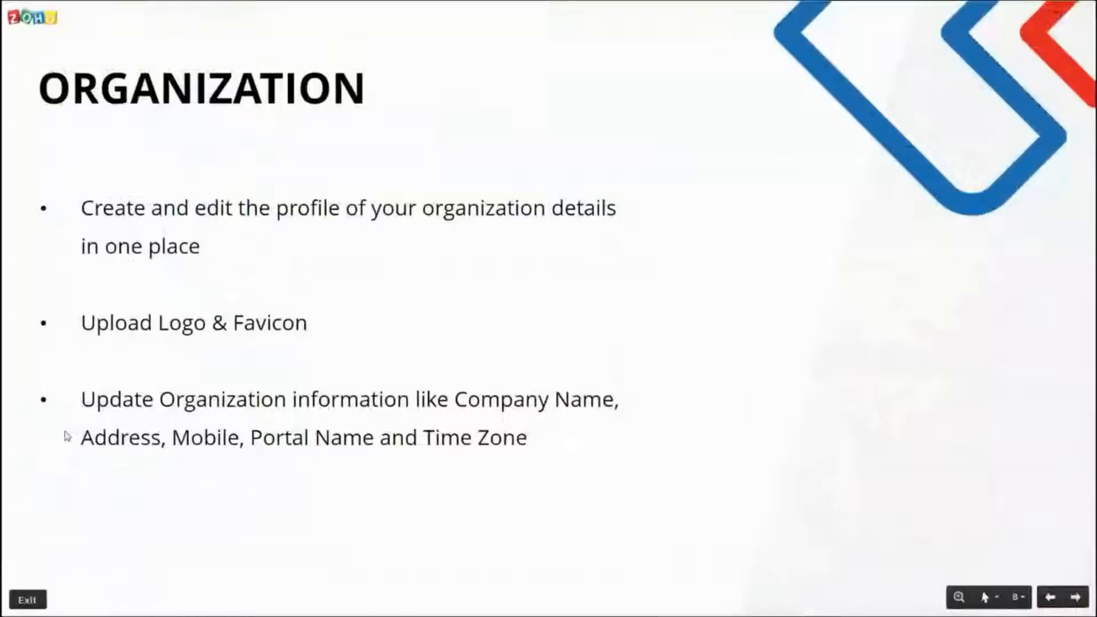
{"action": "key", "text": "Right"}
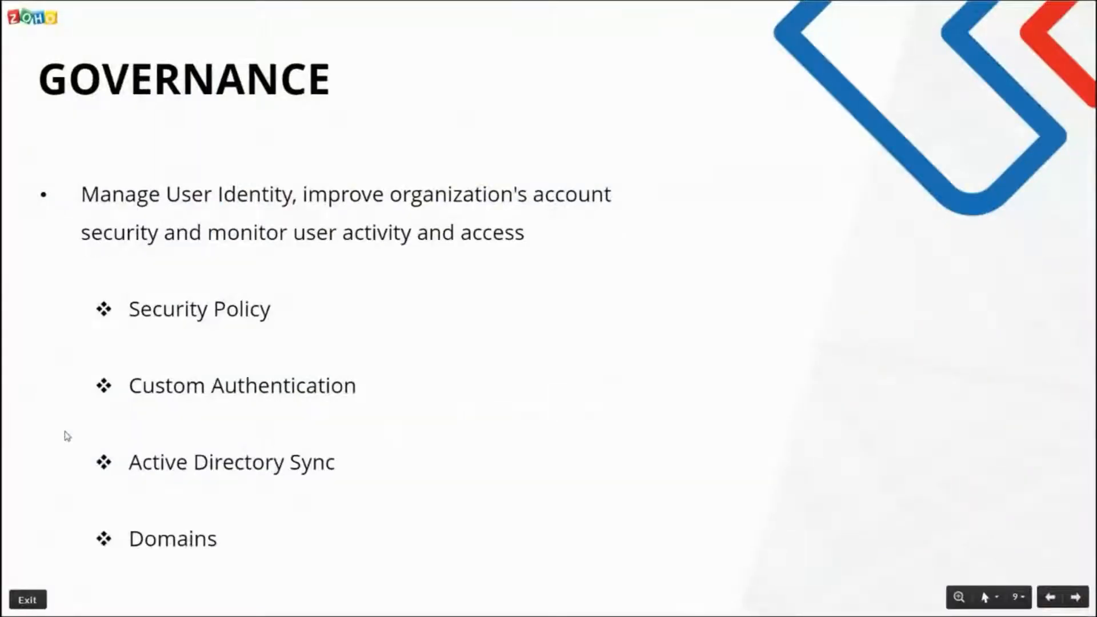
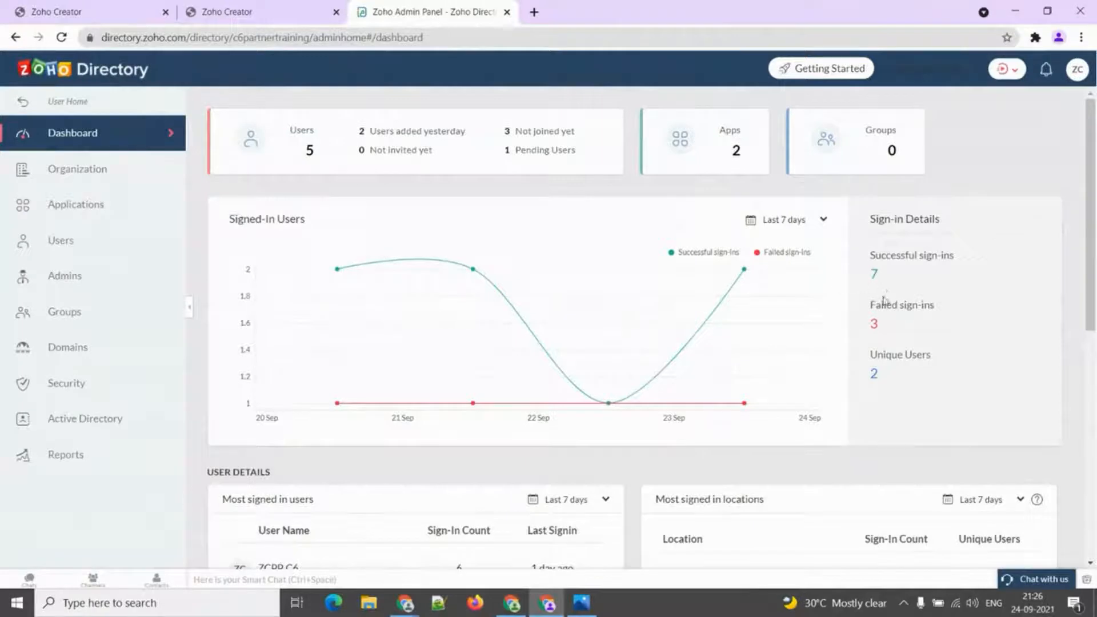
Scroll down through the dashboard's Signed-In Users, User Details and Application Details sections, then back up.
{"action": "scroll", "coordinate": [897, 309], "scroll_direction": "down", "scroll_amount": 6}
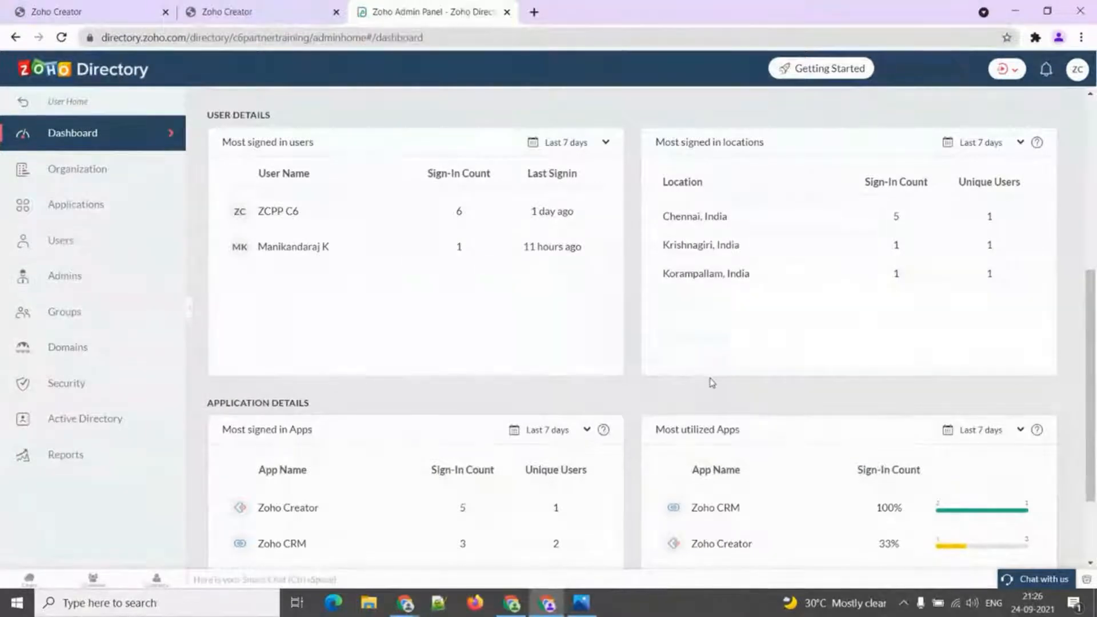
{"action": "scroll", "coordinate": [710, 382], "scroll_direction": "down", "scroll_amount": 2}
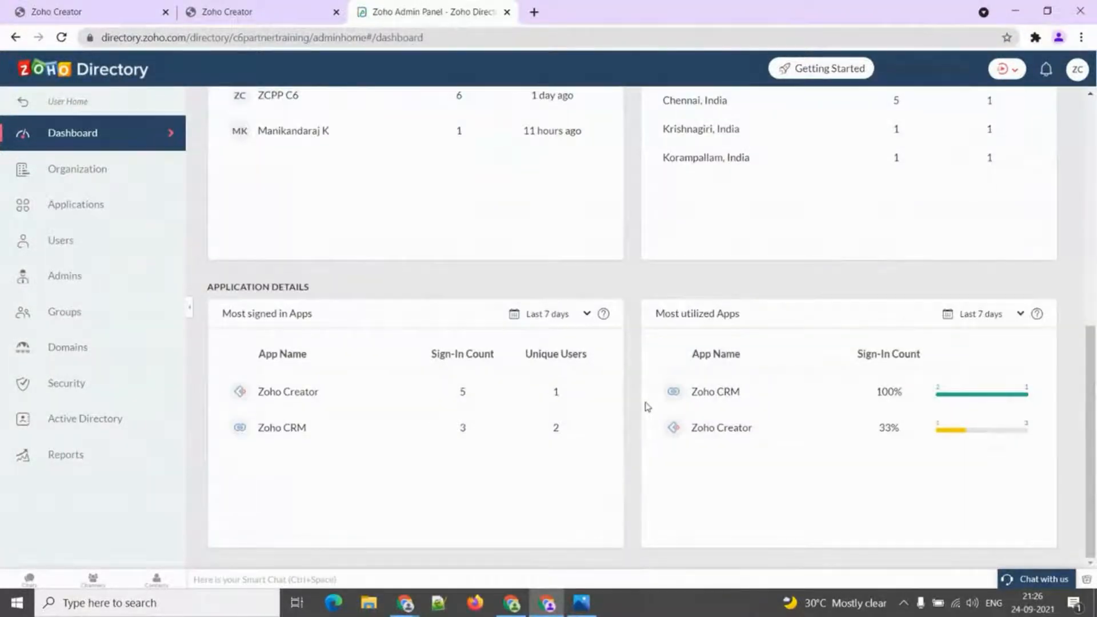
{"action": "scroll", "coordinate": [646, 404], "scroll_direction": "up", "scroll_amount": 2}
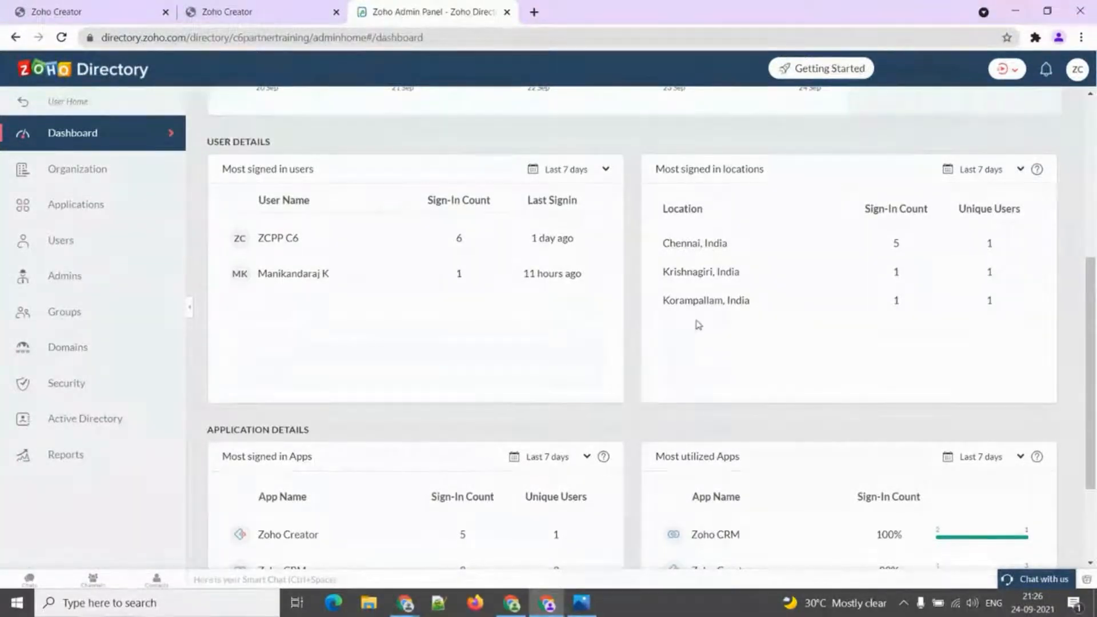
{"action": "scroll", "coordinate": [694, 324], "scroll_direction": "up", "scroll_amount": 4}
{"action": "scroll", "coordinate": [851, 332], "scroll_direction": "up", "scroll_amount": 1}
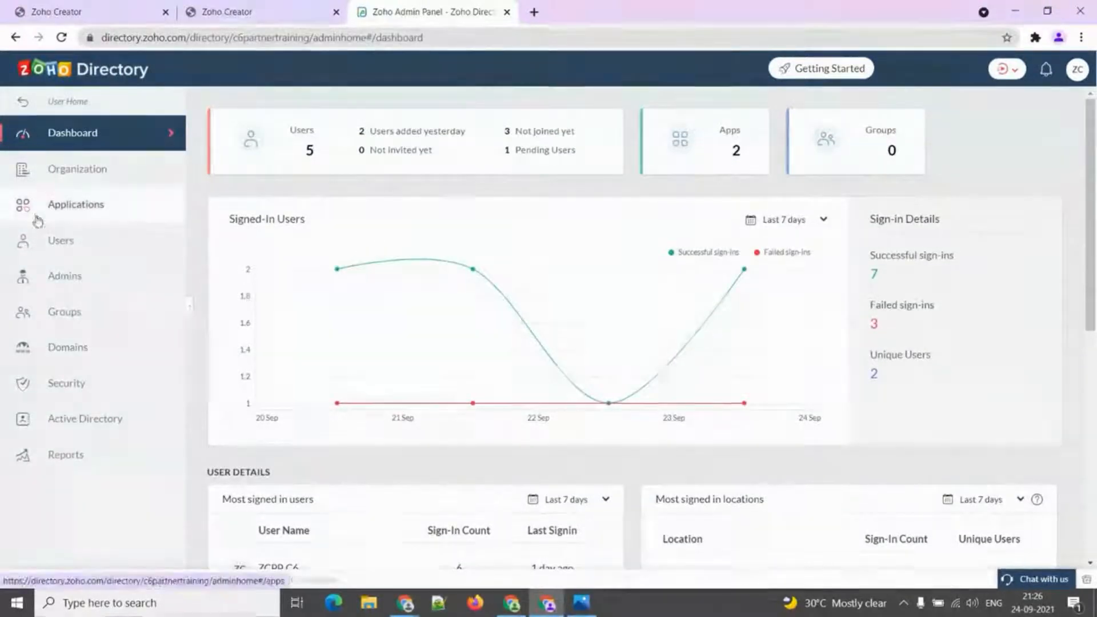
Open Organization Info, then the Applications list showing Zoho Creator (3 members) and Zoho CRM (1 member).
{"action": "left_click", "coordinate": [73, 179]}
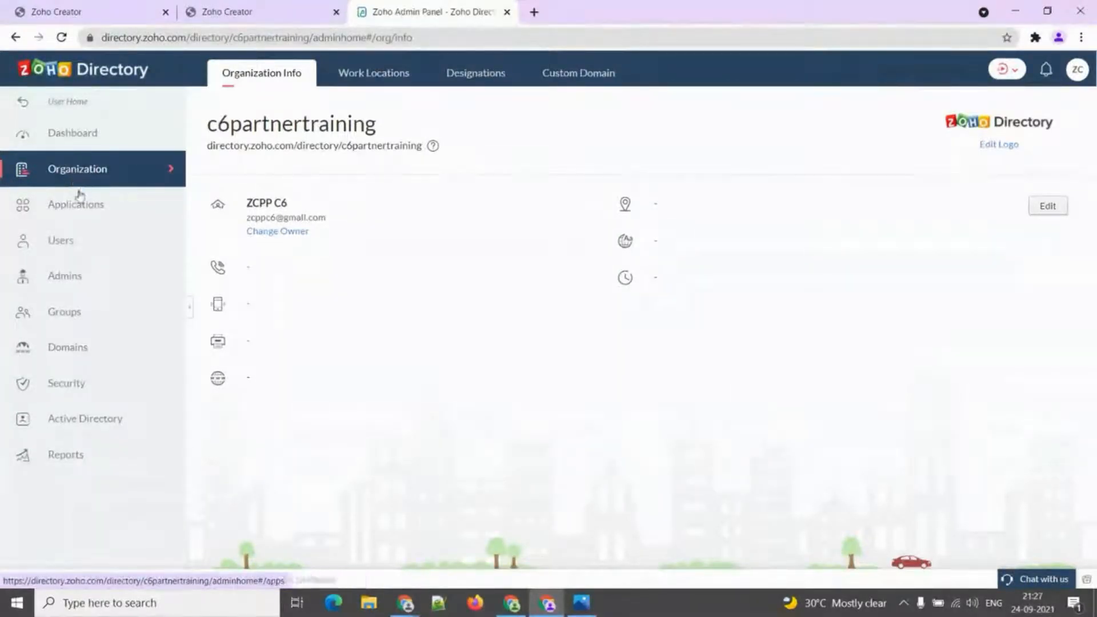
{"action": "left_click", "coordinate": [80, 198]}
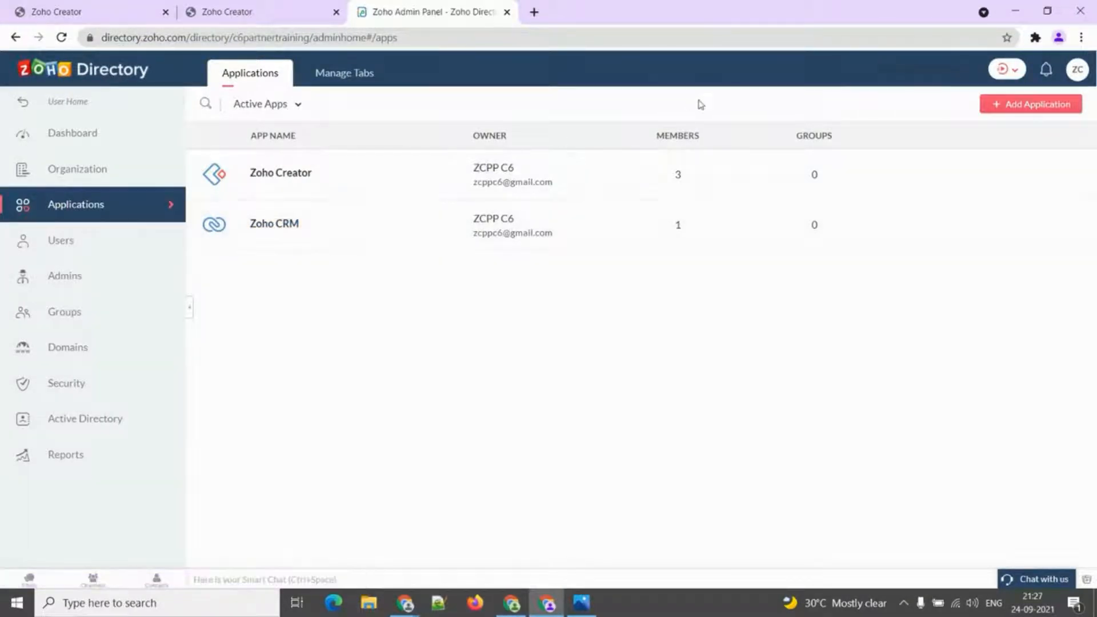
{"action": "left_click", "coordinate": [1012, 105]}
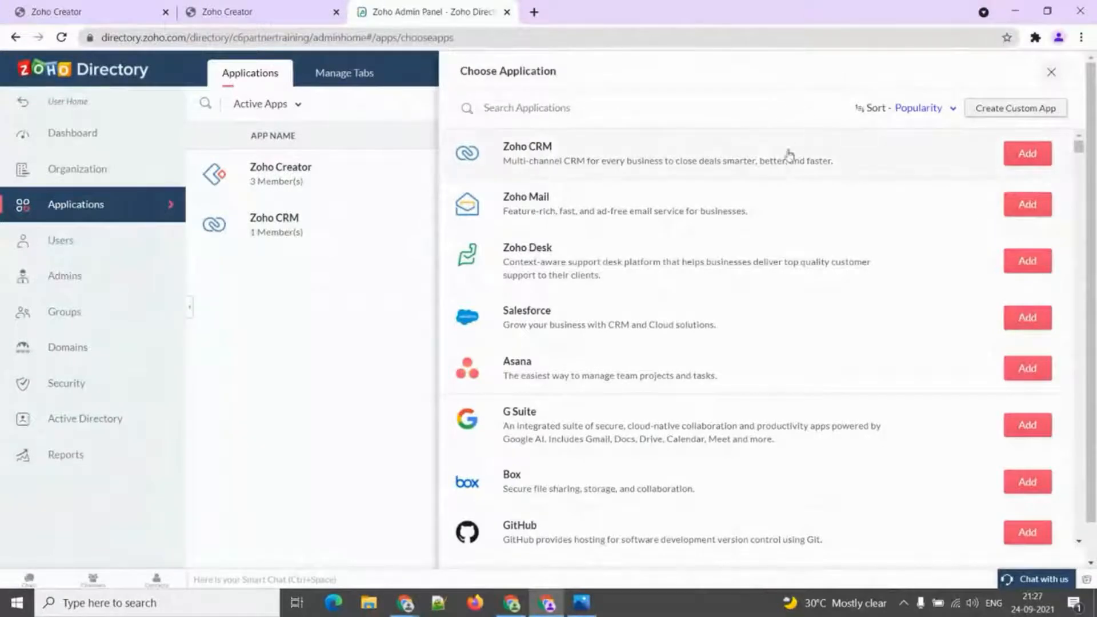
{"action": "scroll", "coordinate": [644, 184], "scroll_direction": "down", "scroll_amount": 1}
{"action": "scroll", "coordinate": [646, 185], "scroll_direction": "down", "scroll_amount": 6}
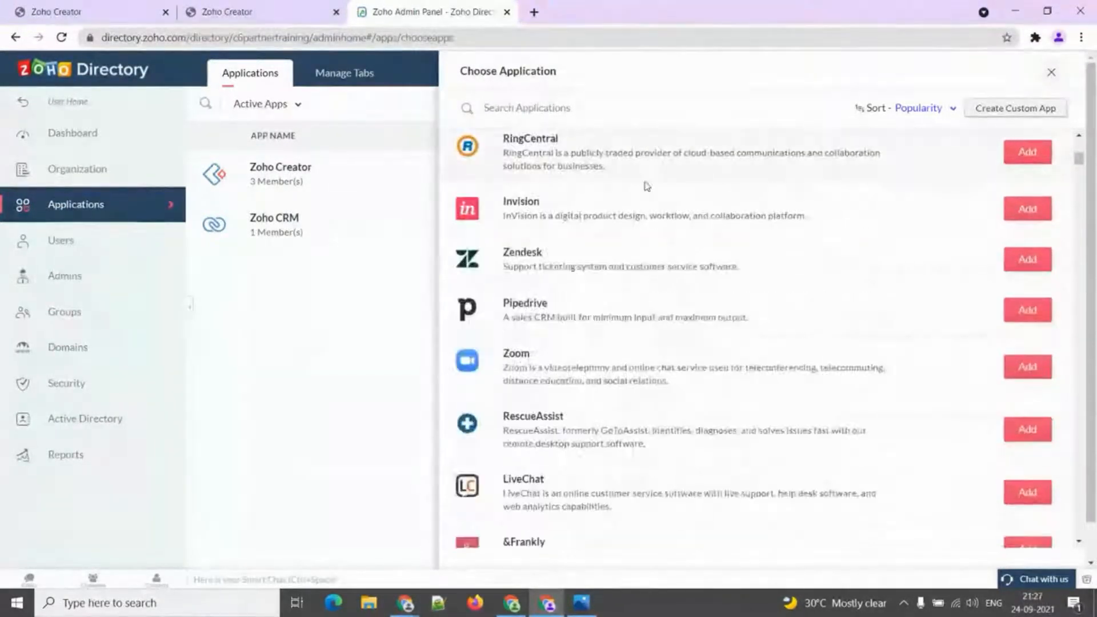
{"action": "scroll", "coordinate": [646, 183], "scroll_direction": "down", "scroll_amount": 5}
{"action": "scroll", "coordinate": [647, 186], "scroll_direction": "up", "scroll_amount": 1}
{"action": "scroll", "coordinate": [647, 187], "scroll_direction": "up", "scroll_amount": 3}
{"action": "scroll", "coordinate": [647, 187], "scroll_direction": "down", "scroll_amount": 1}
{"action": "scroll", "coordinate": [646, 186], "scroll_direction": "up", "scroll_amount": 8}
{"action": "scroll", "coordinate": [645, 186], "scroll_direction": "up", "scroll_amount": 1}
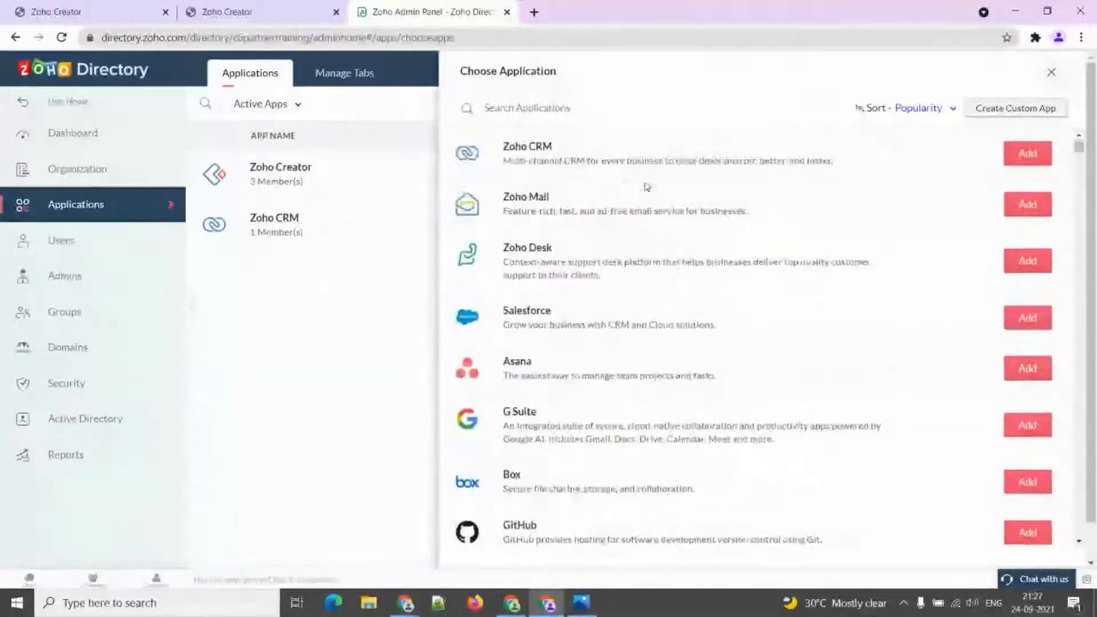
{"action": "scroll", "coordinate": [609, 177], "scroll_direction": "down", "scroll_amount": 10}
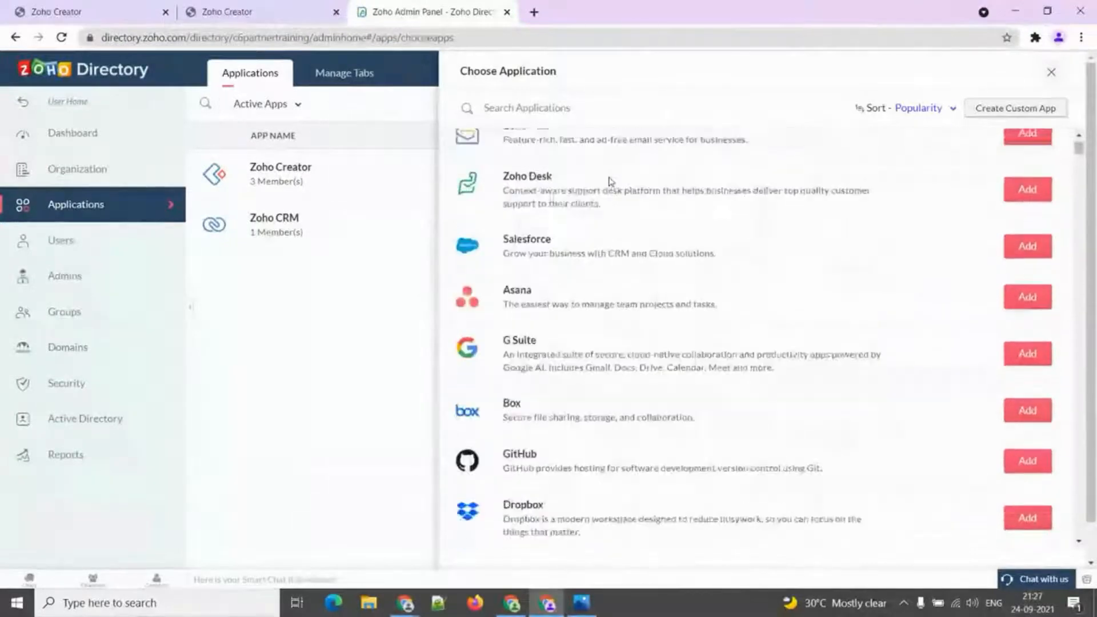
{"action": "scroll", "coordinate": [611, 183], "scroll_direction": "down", "scroll_amount": 3}
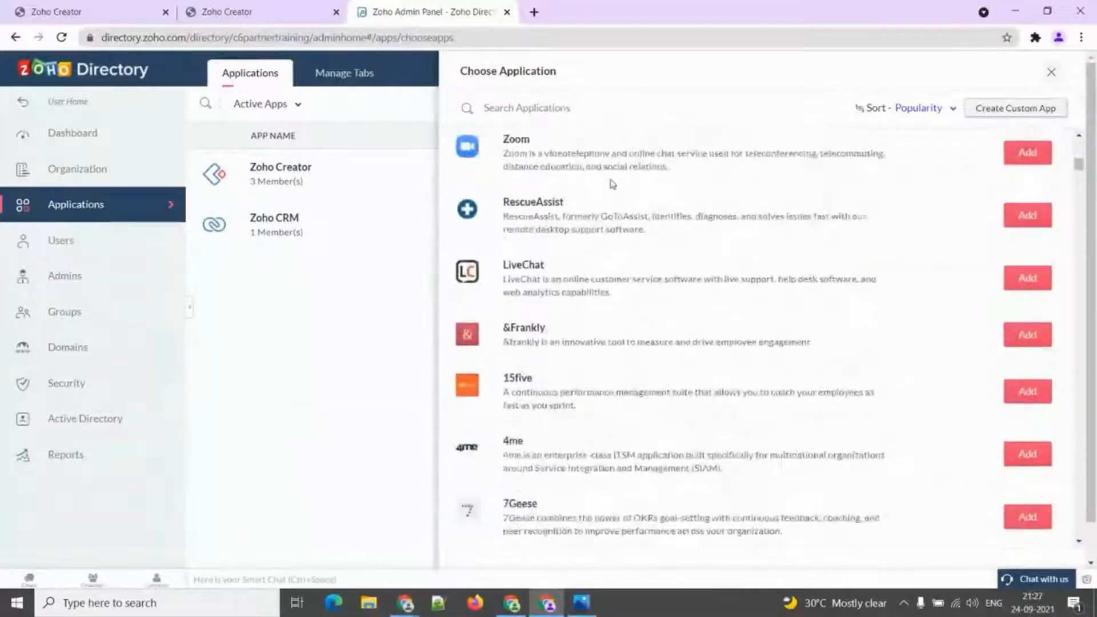
{"action": "scroll", "coordinate": [647, 212], "scroll_direction": "down", "scroll_amount": 2}
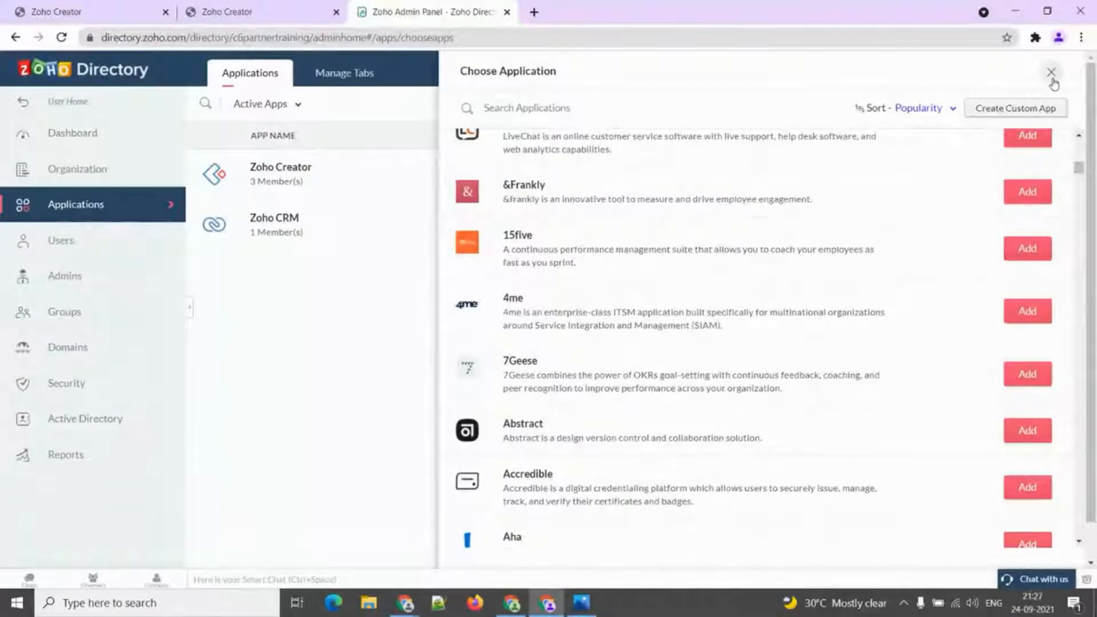
{"action": "left_click", "coordinate": [1052, 73]}
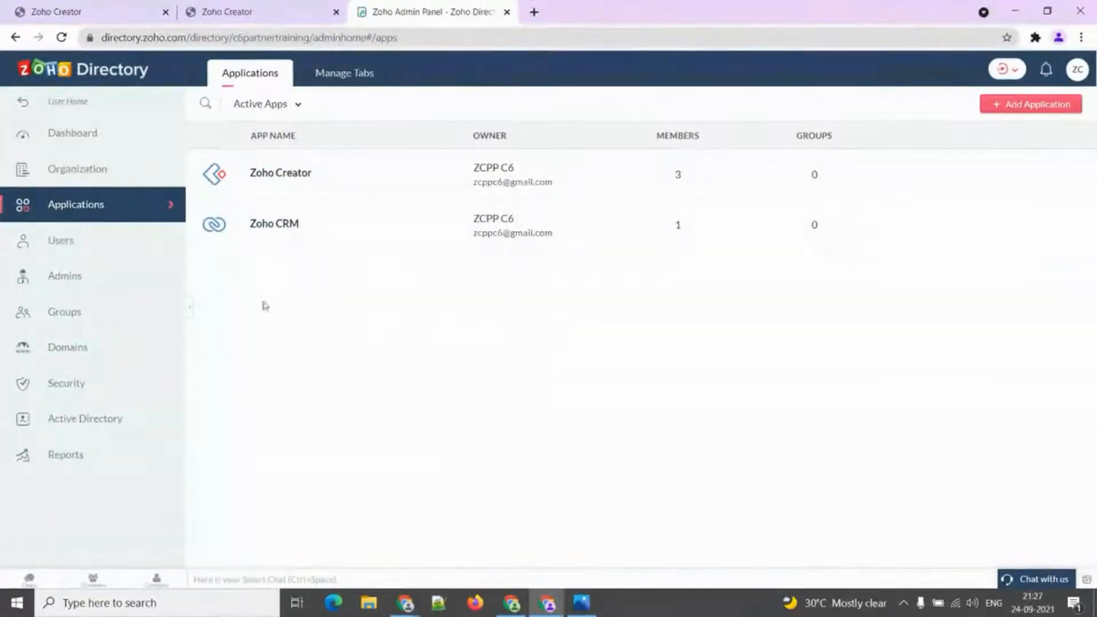
Open the Users list of five active users and preview the Add User form without saving.
{"action": "left_click", "coordinate": [112, 247]}
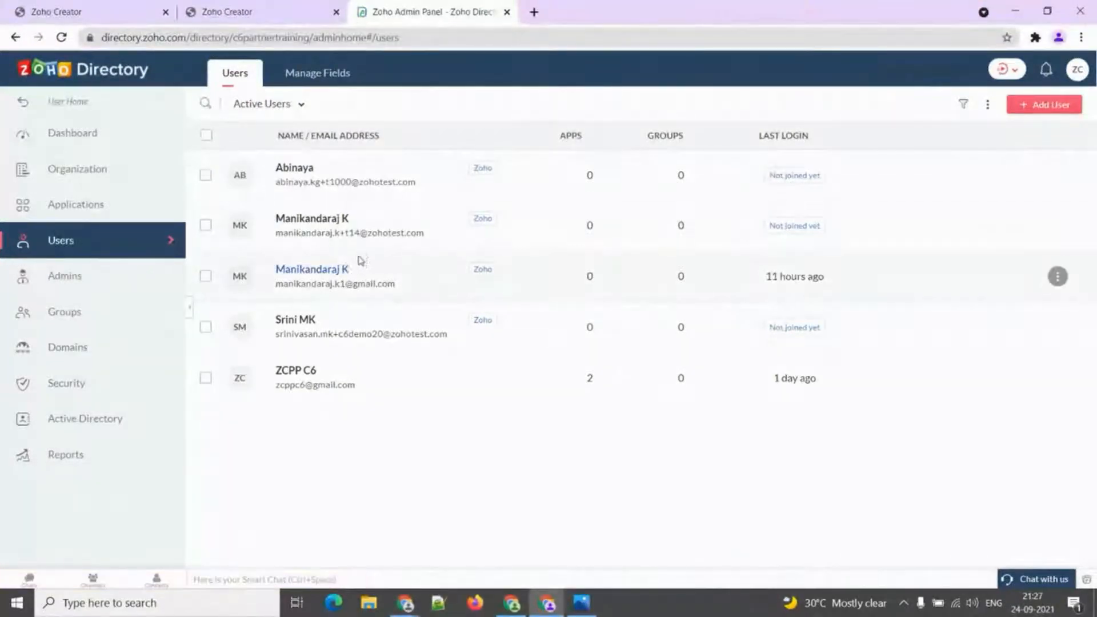
{"action": "left_click", "coordinate": [1049, 107]}
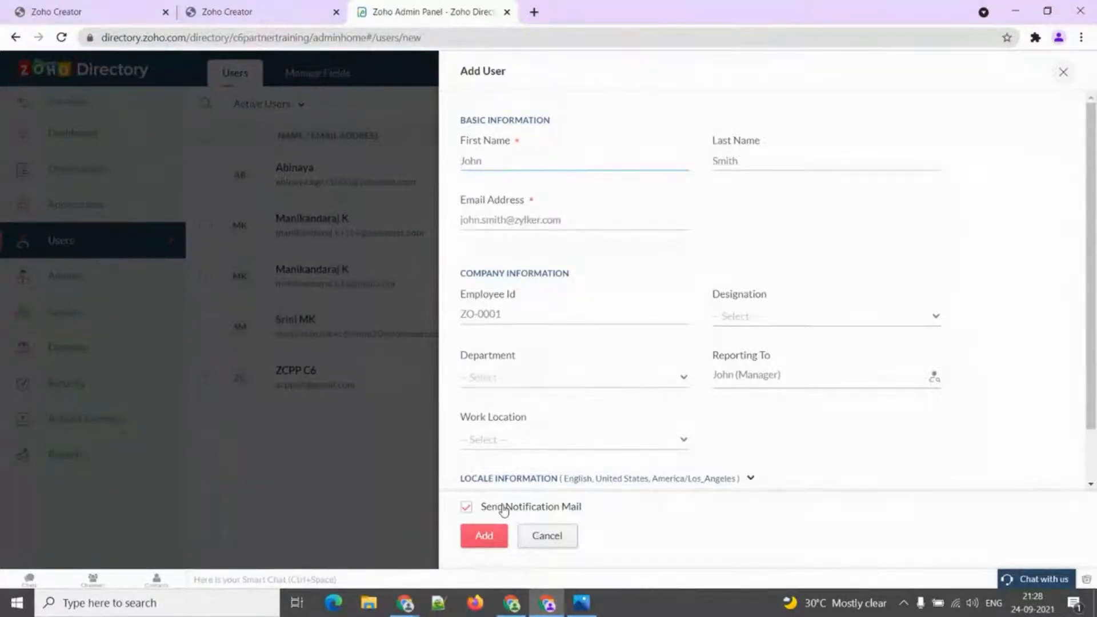
{"action": "left_click", "coordinate": [1063, 73]}
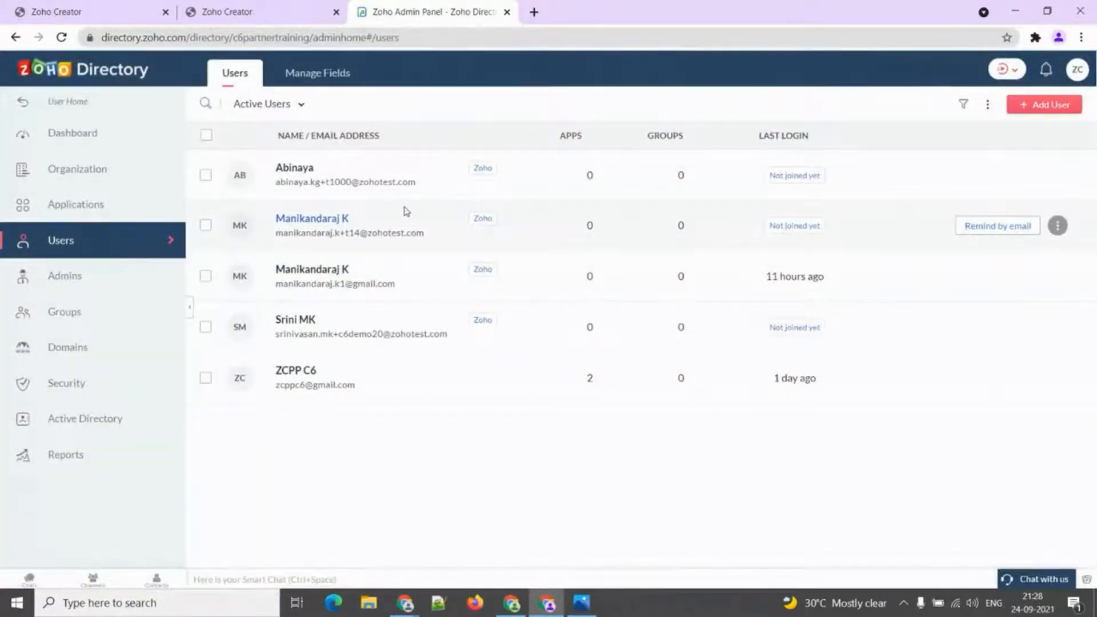
{"action": "left_click", "coordinate": [413, 279]}
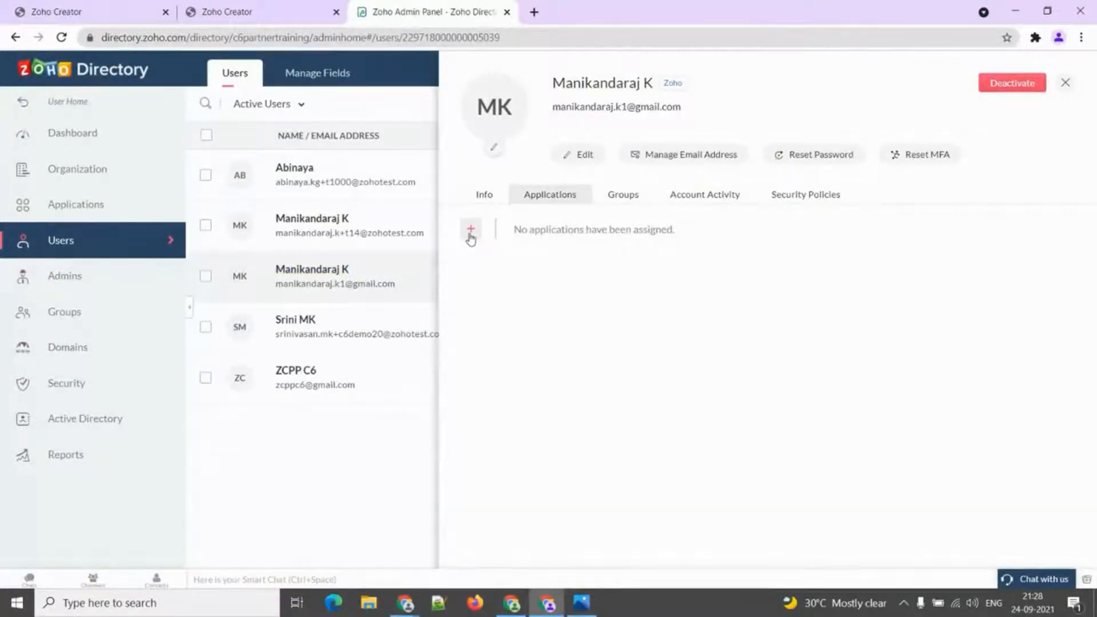
{"action": "left_click", "coordinate": [471, 232]}
{"action": "left_click", "coordinate": [469, 260]}
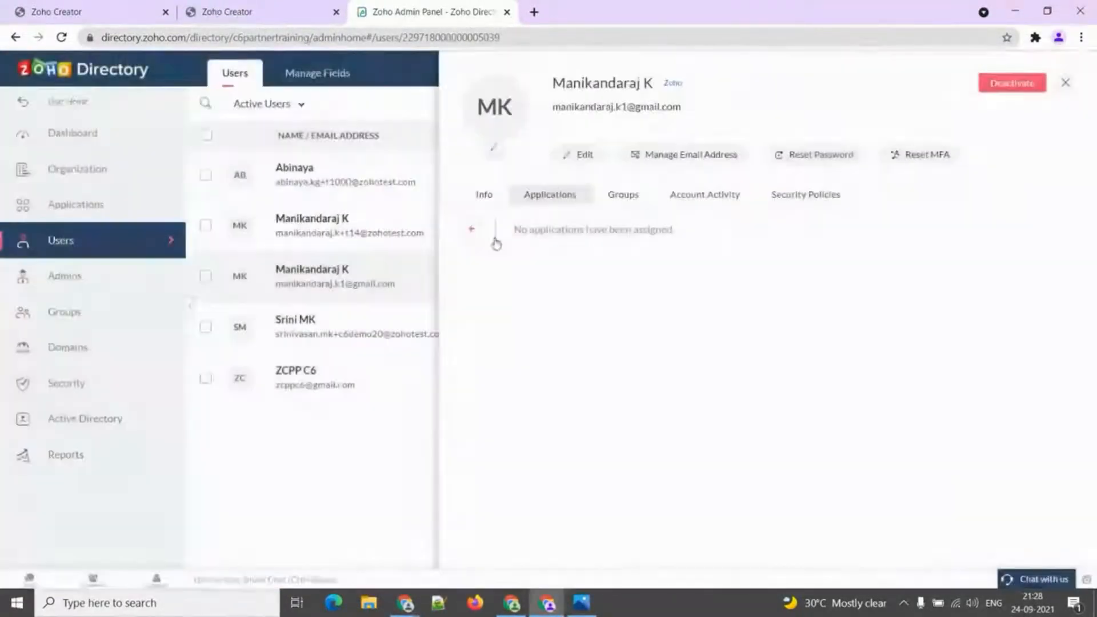
{"action": "left_click", "coordinate": [615, 201]}
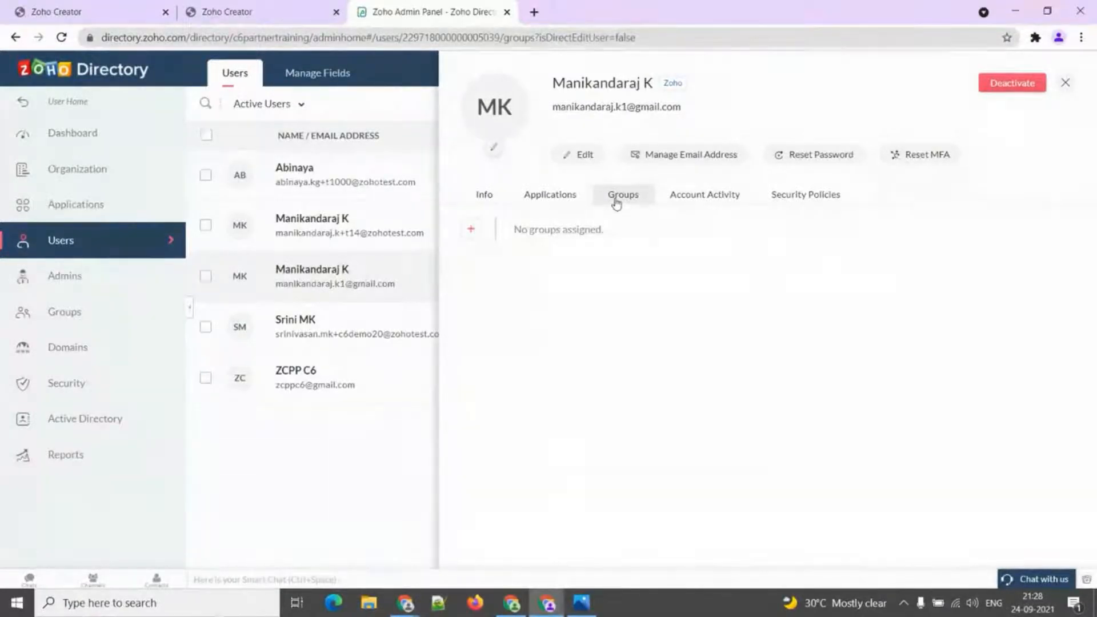
{"action": "left_click", "coordinate": [670, 196]}
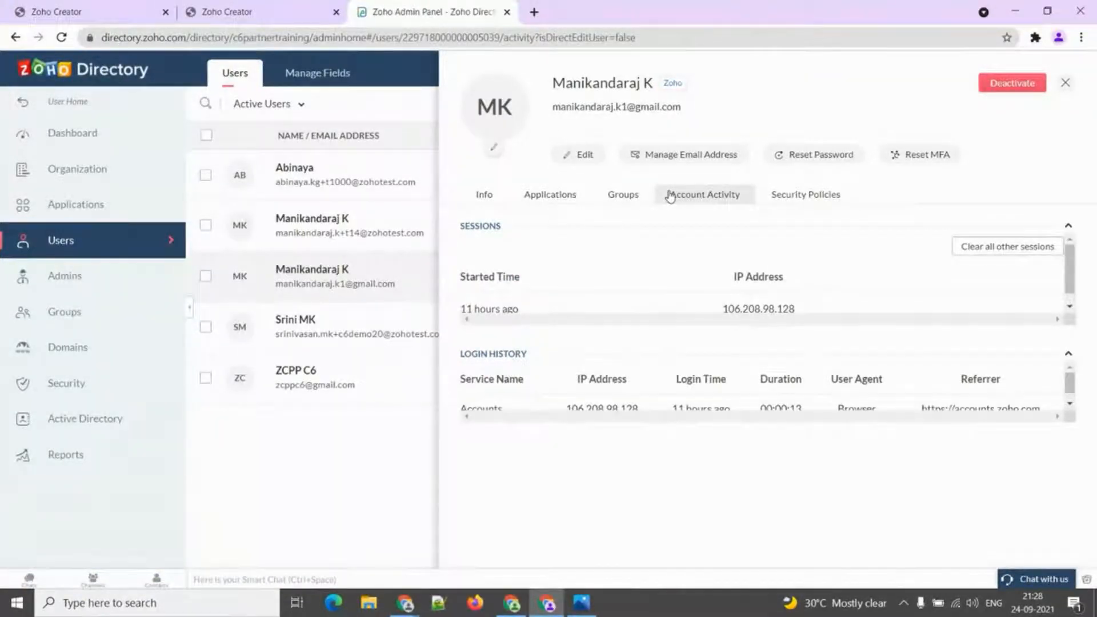
{"action": "scroll", "coordinate": [749, 376], "scroll_direction": "down", "scroll_amount": 1}
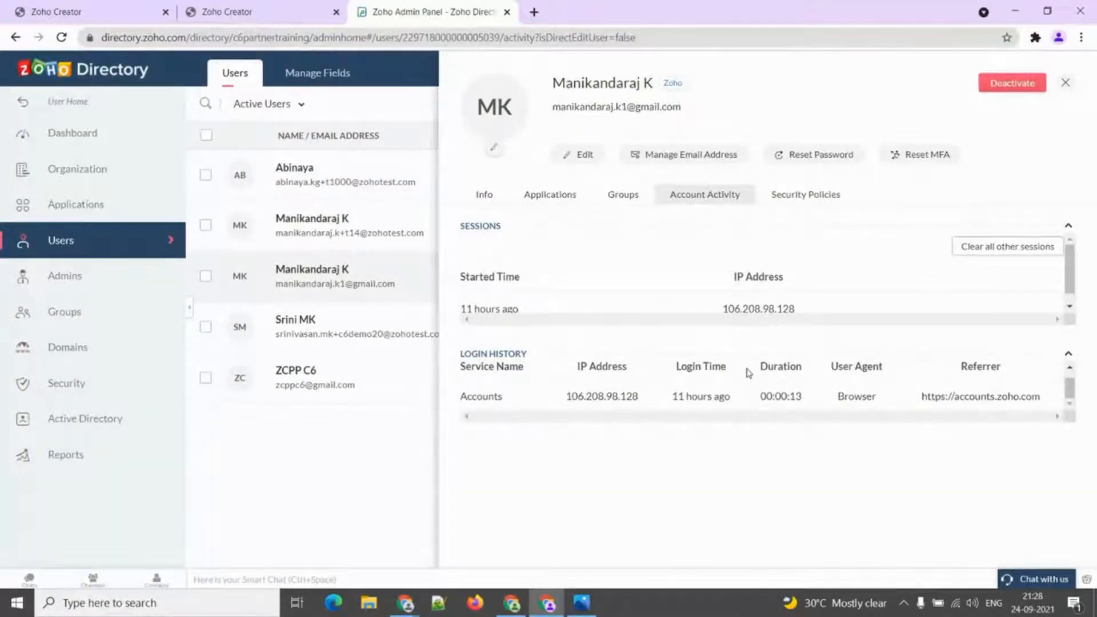
{"action": "left_click", "coordinate": [807, 195]}
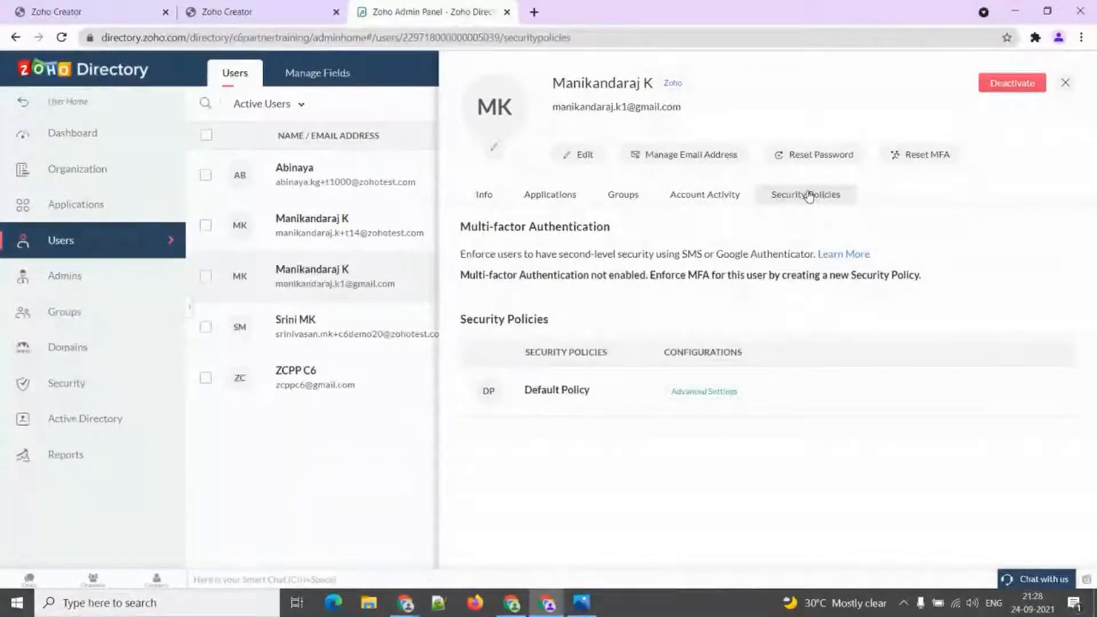
{"action": "left_click", "coordinate": [1066, 84]}
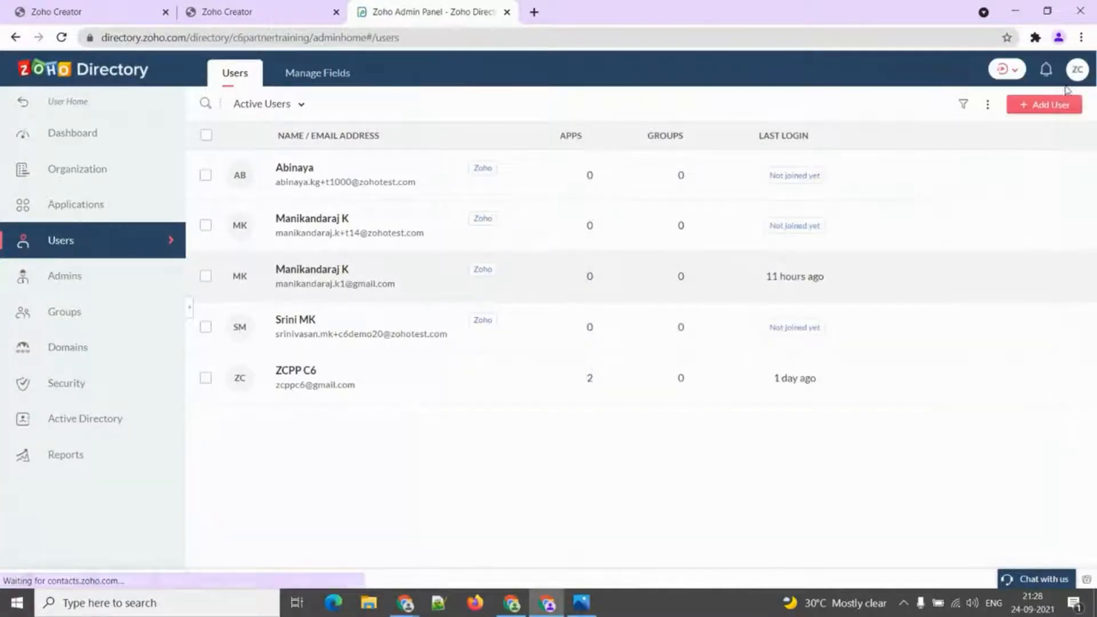
Assign a chosen directory user as admin alongside the Owner, then open the empty Groups page.
{"action": "left_click", "coordinate": [96, 288]}
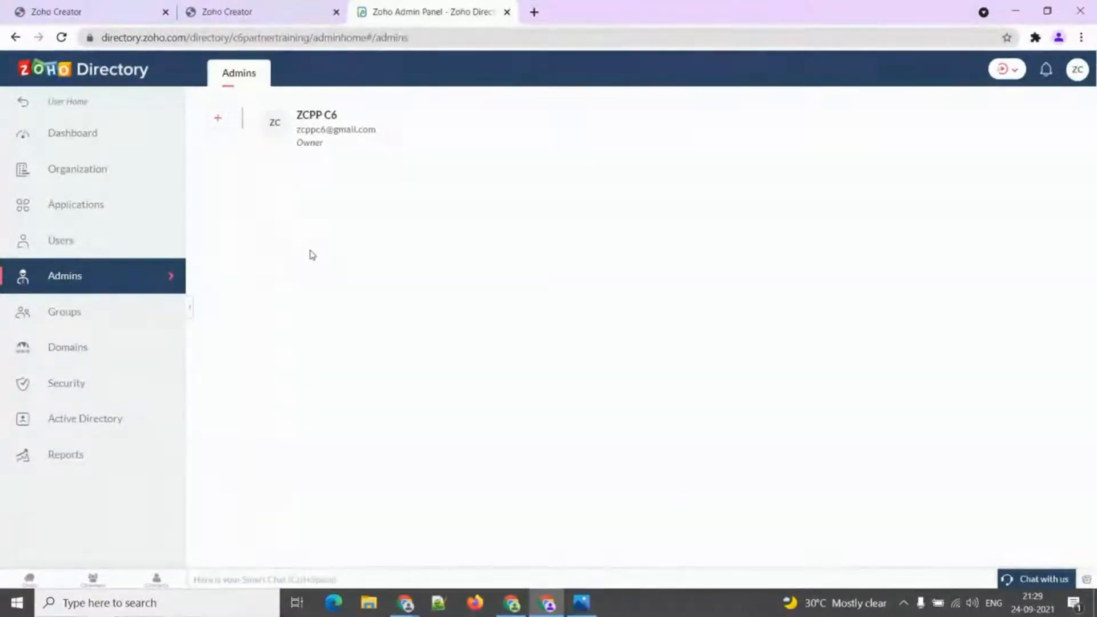
{"action": "double_click", "coordinate": [316, 143]}
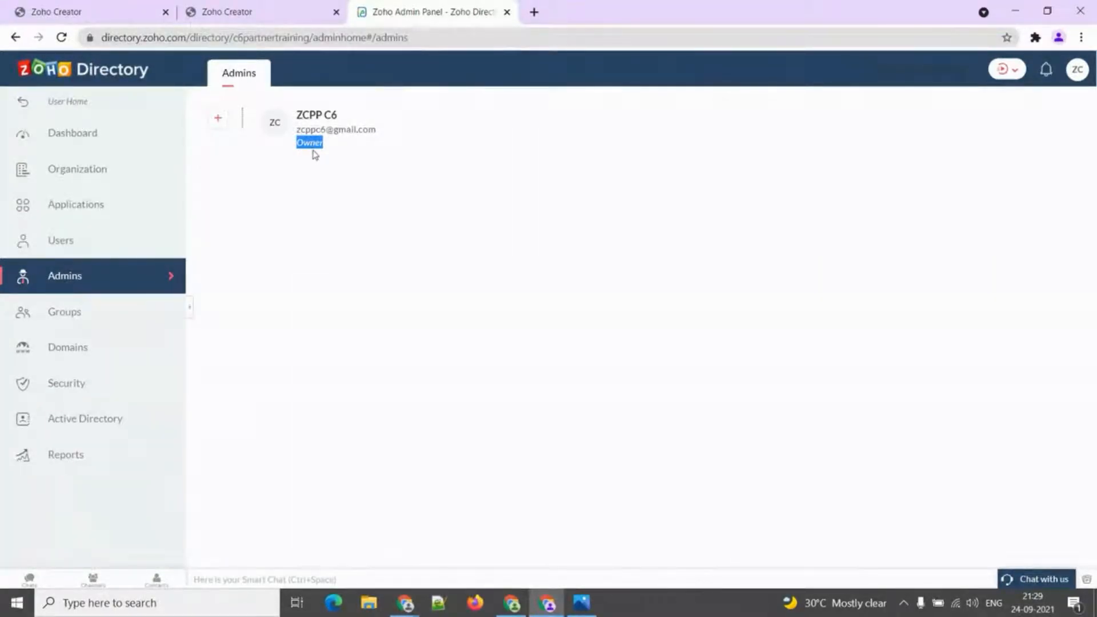
{"action": "left_click", "coordinate": [219, 121]}
{"action": "left_click", "coordinate": [479, 141]}
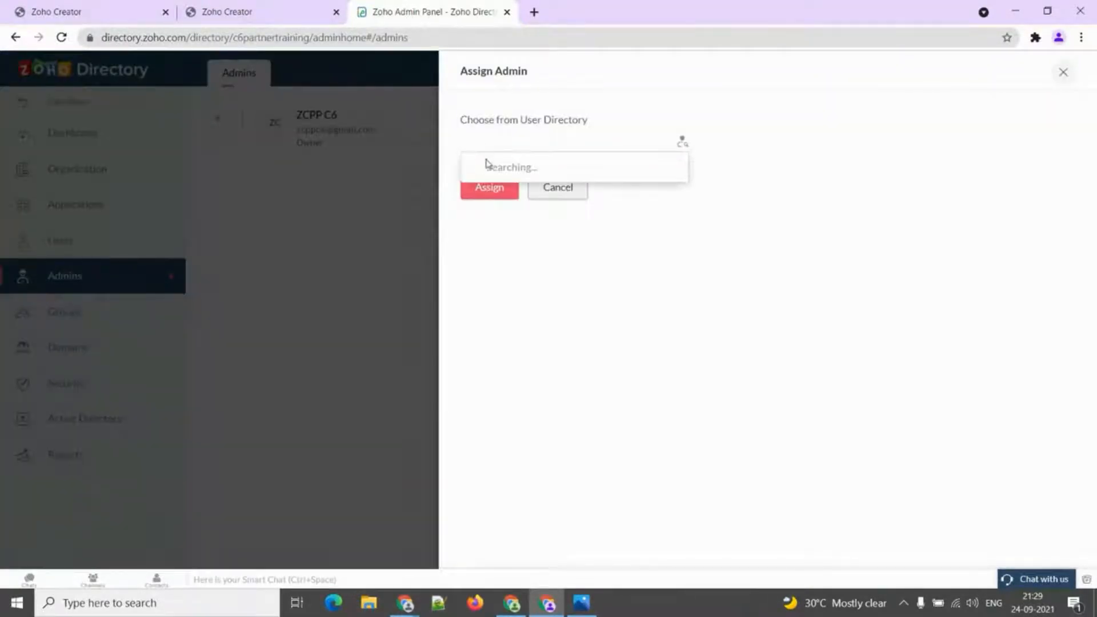
{"action": "left_click", "coordinate": [504, 176]}
{"action": "left_click", "coordinate": [493, 202]}
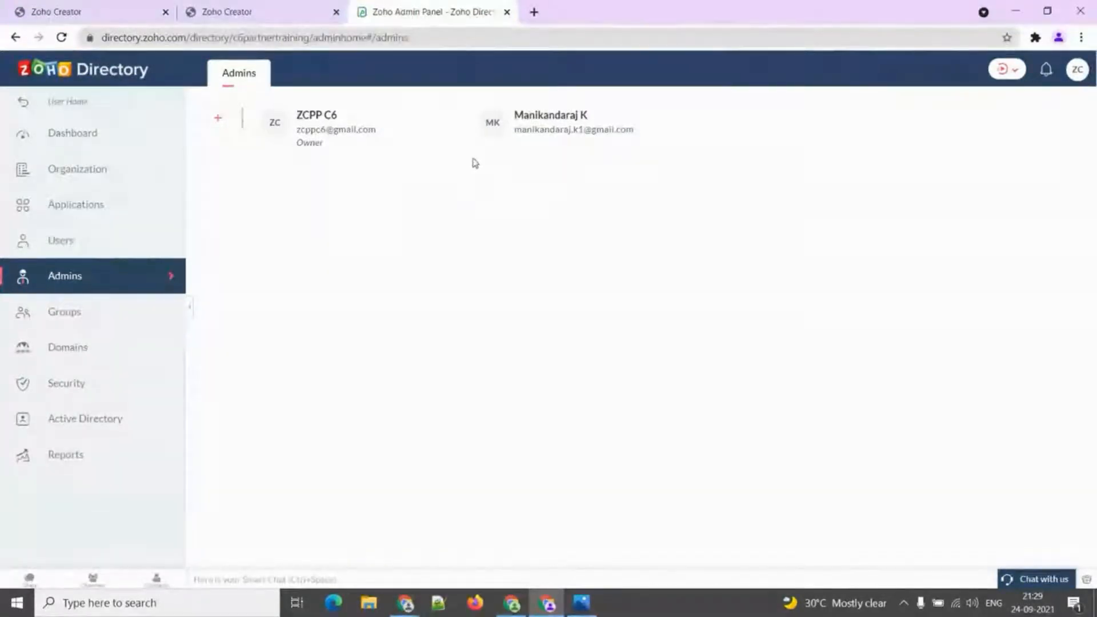
{"action": "left_click", "coordinate": [111, 320]}
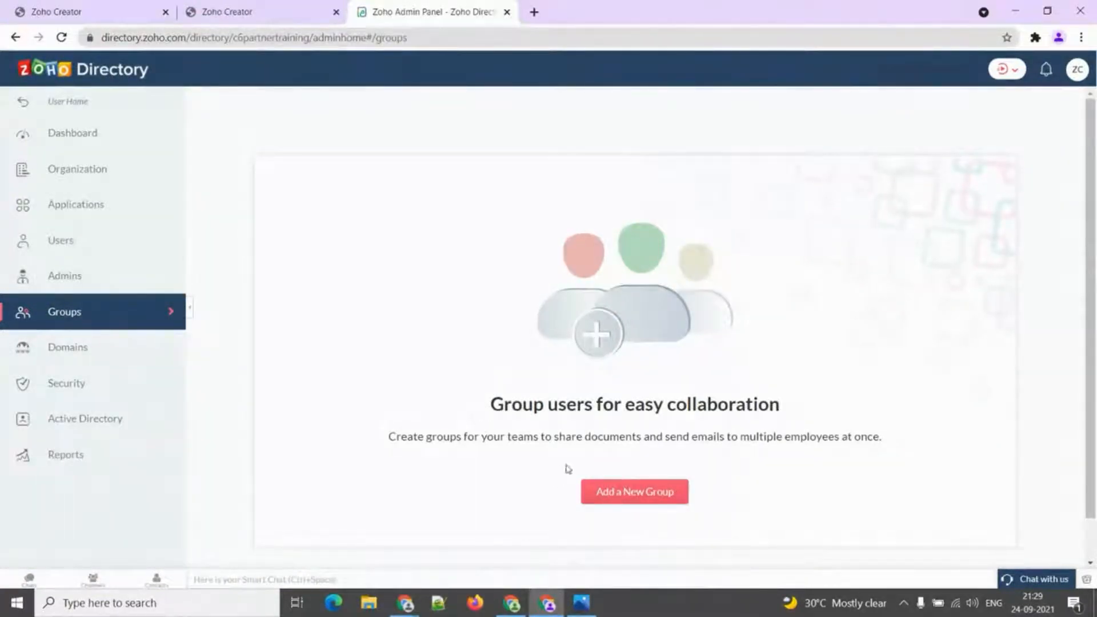
In a new Add Group form, enter the name Manager and choose the Department type.
{"action": "left_click", "coordinate": [645, 492]}
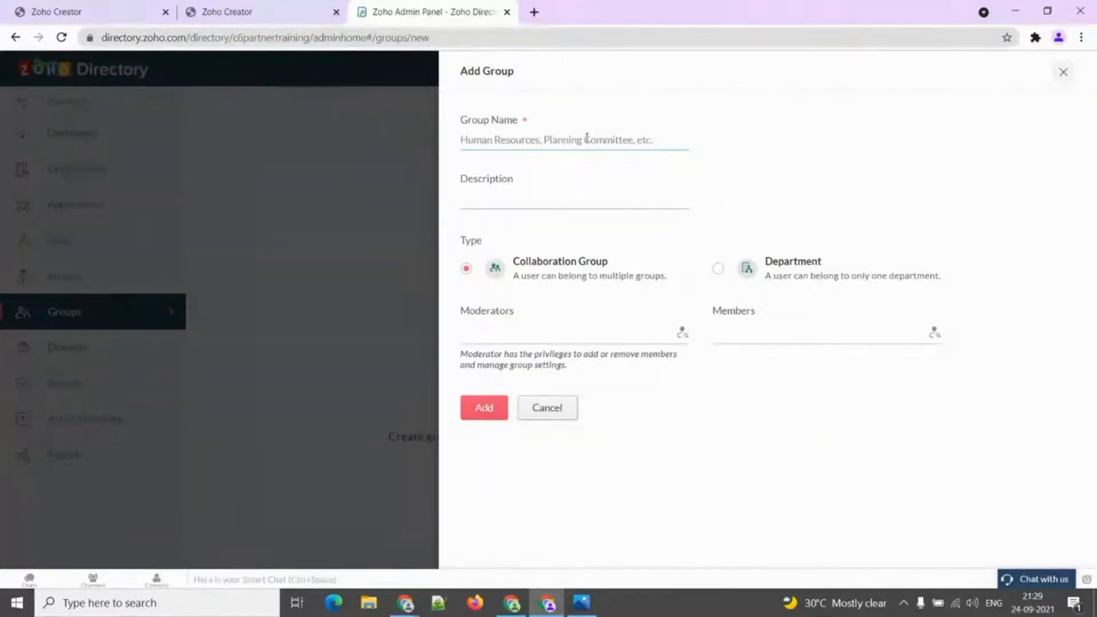
{"action": "type", "text": "Manager"}
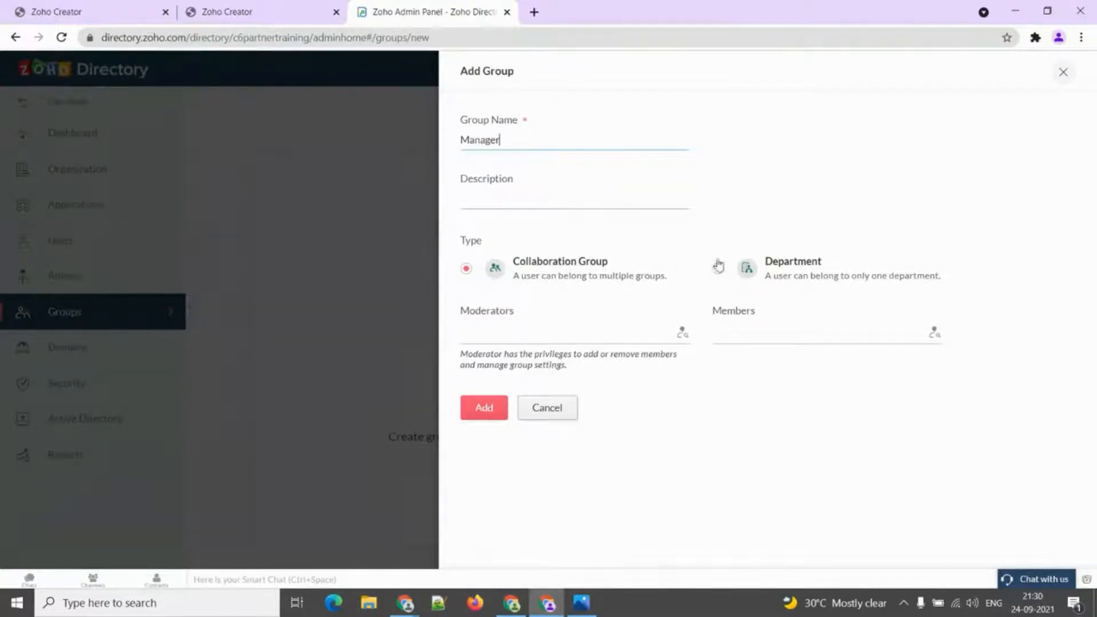
{"action": "left_click", "coordinate": [787, 267]}
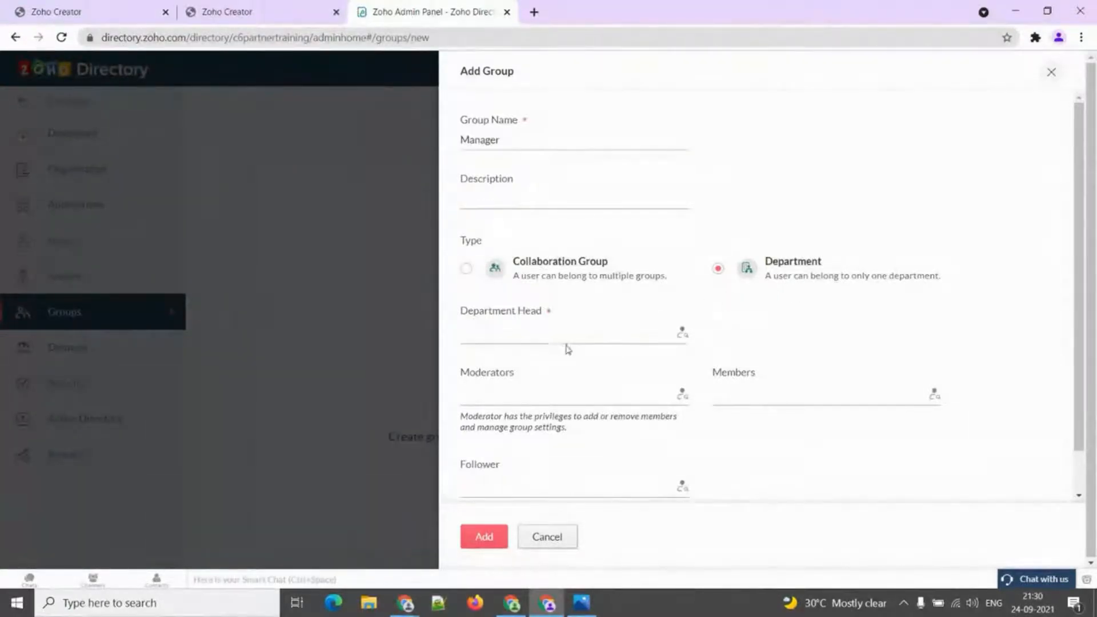
Skip choosing a department head and switch the group type back to Collaboration Group.
{"action": "left_click", "coordinate": [545, 339]}
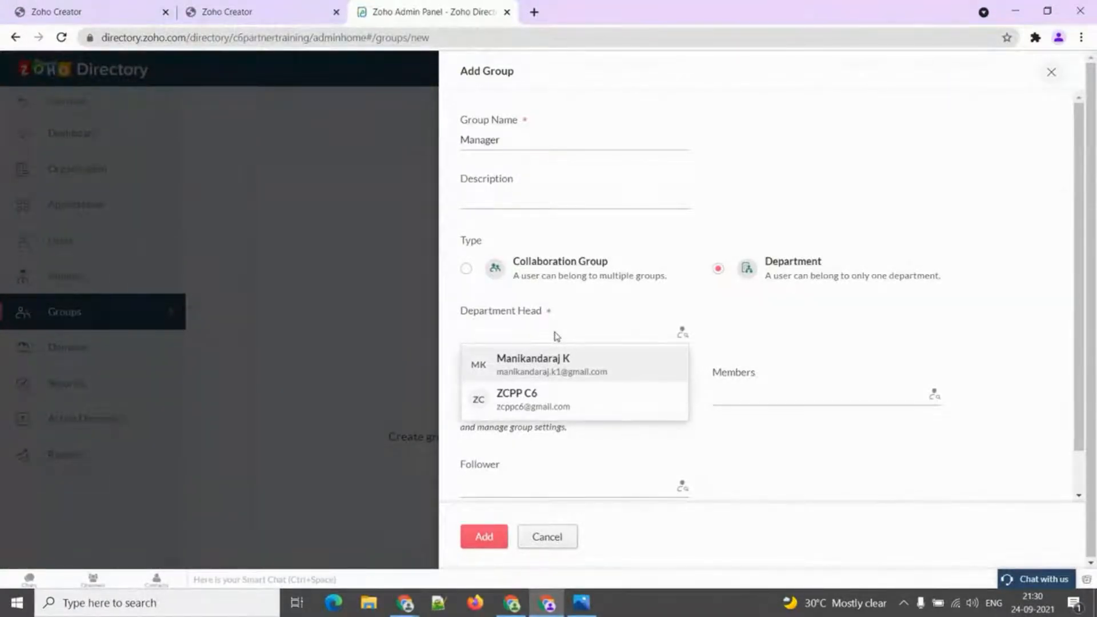
{"action": "left_click", "coordinate": [541, 320]}
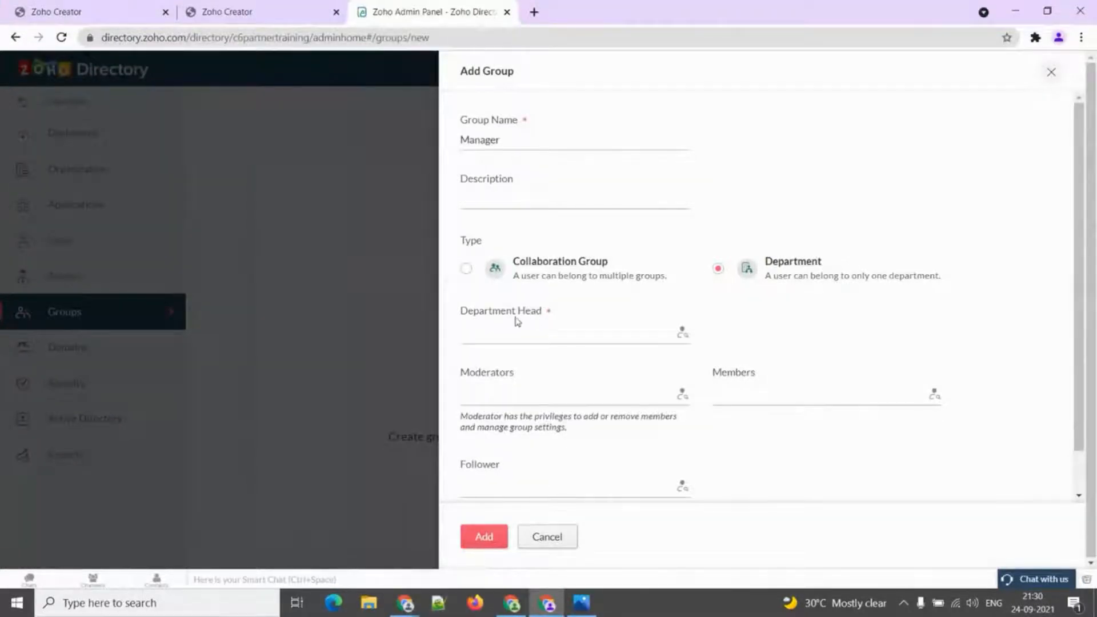
{"action": "left_click", "coordinate": [483, 271]}
Add one user as moderator and another as member, then create the Manager group.
{"action": "left_click", "coordinate": [534, 333]}
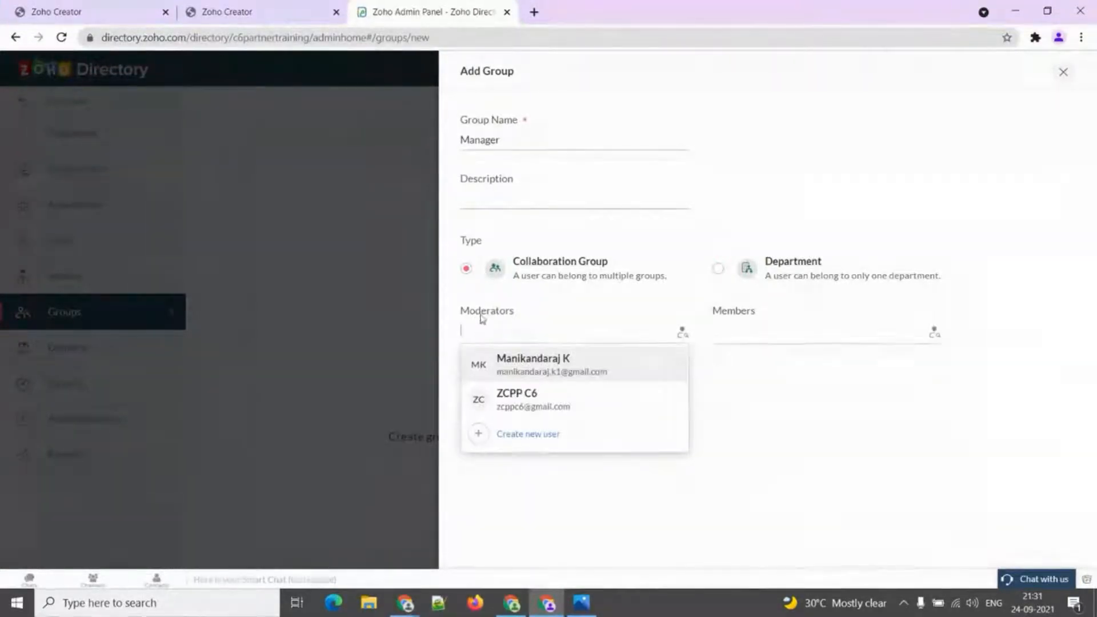
{"action": "left_click", "coordinate": [526, 395]}
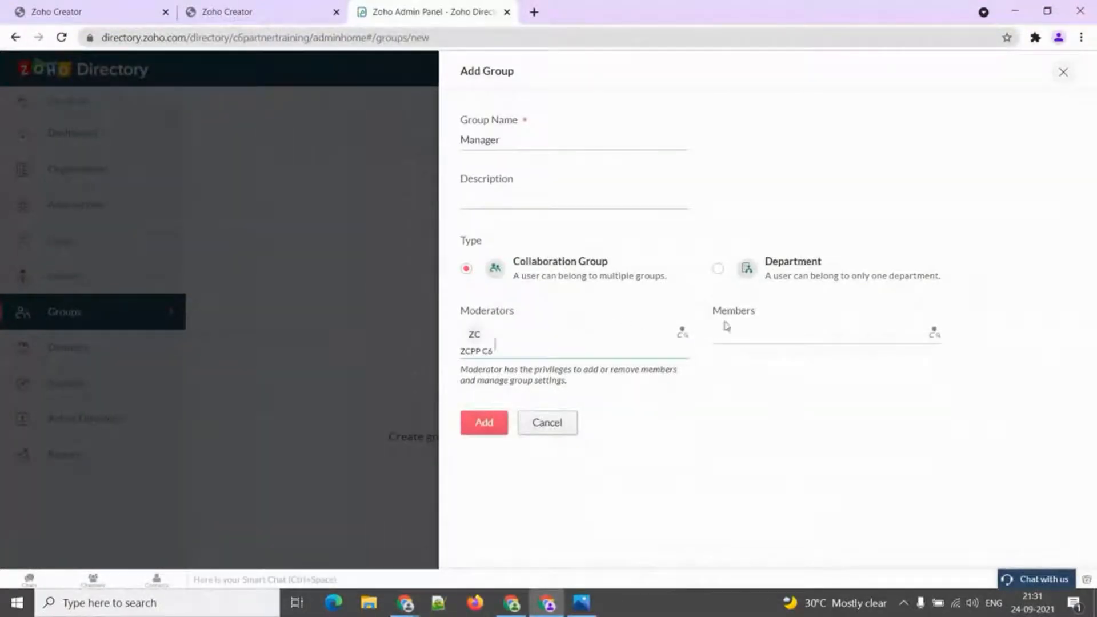
{"action": "left_click", "coordinate": [749, 330]}
{"action": "left_click", "coordinate": [756, 360]}
{"action": "left_click", "coordinate": [479, 424]}
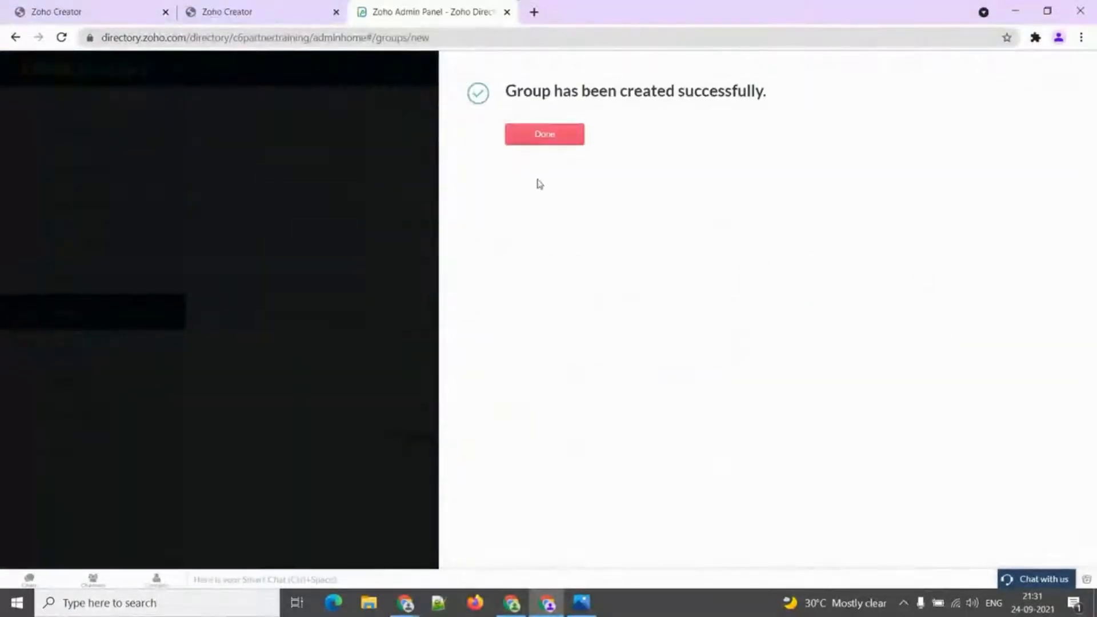
{"action": "left_click", "coordinate": [539, 139]}
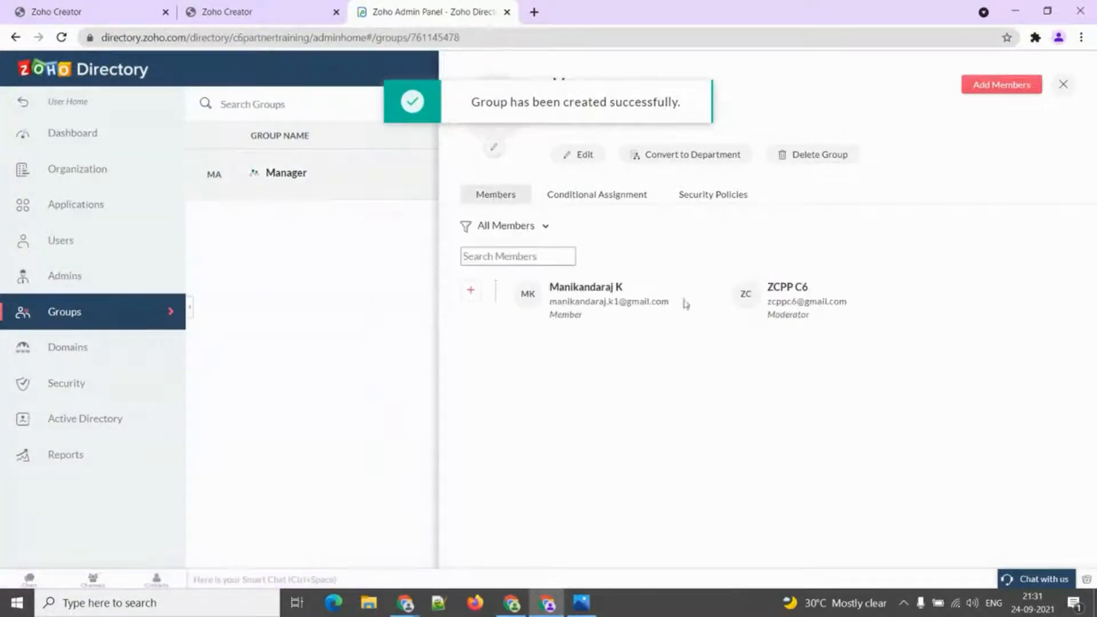
Check the Manager group's Security Policies tab, close the group, and open the Domains page.
{"action": "left_click", "coordinate": [709, 200]}
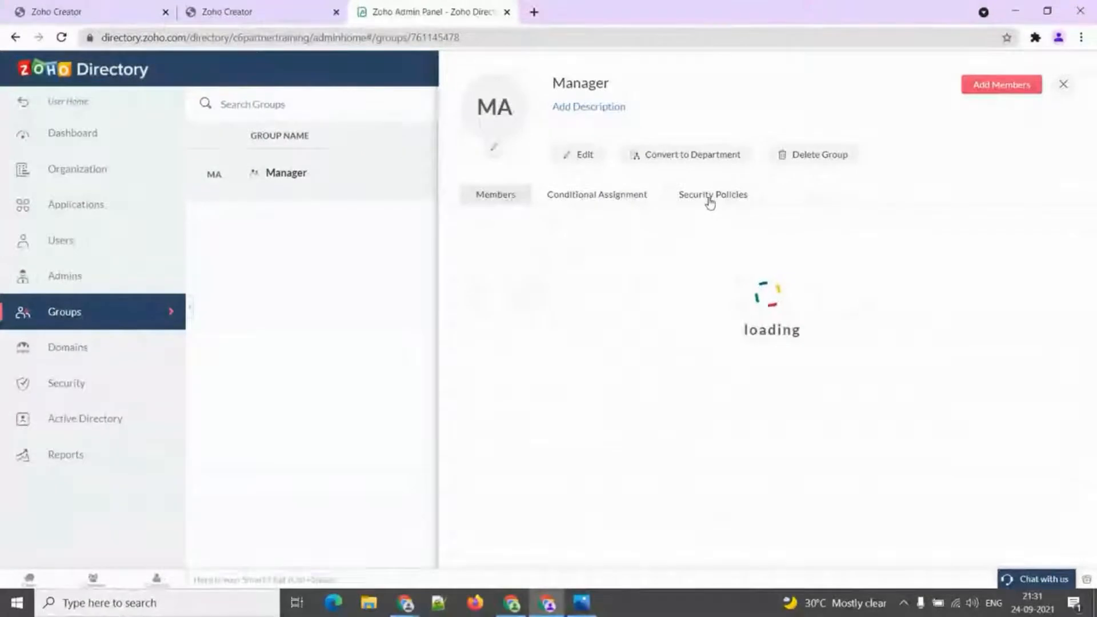
{"action": "mouse_move", "coordinate": [698, 311]}
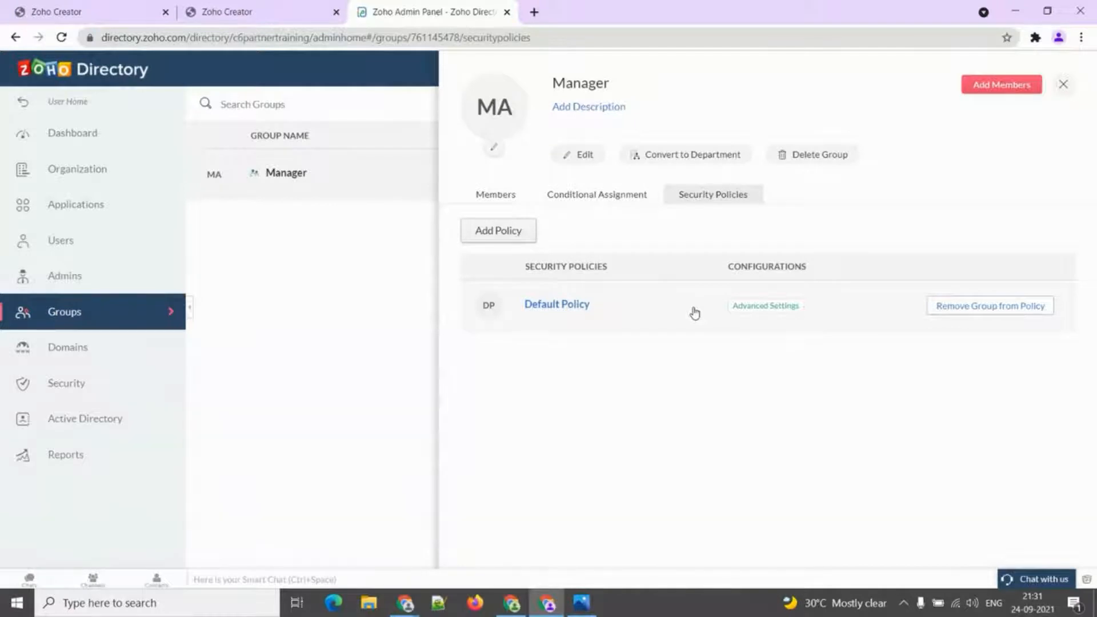
{"action": "left_click", "coordinate": [1069, 87]}
{"action": "left_click", "coordinate": [62, 346]}
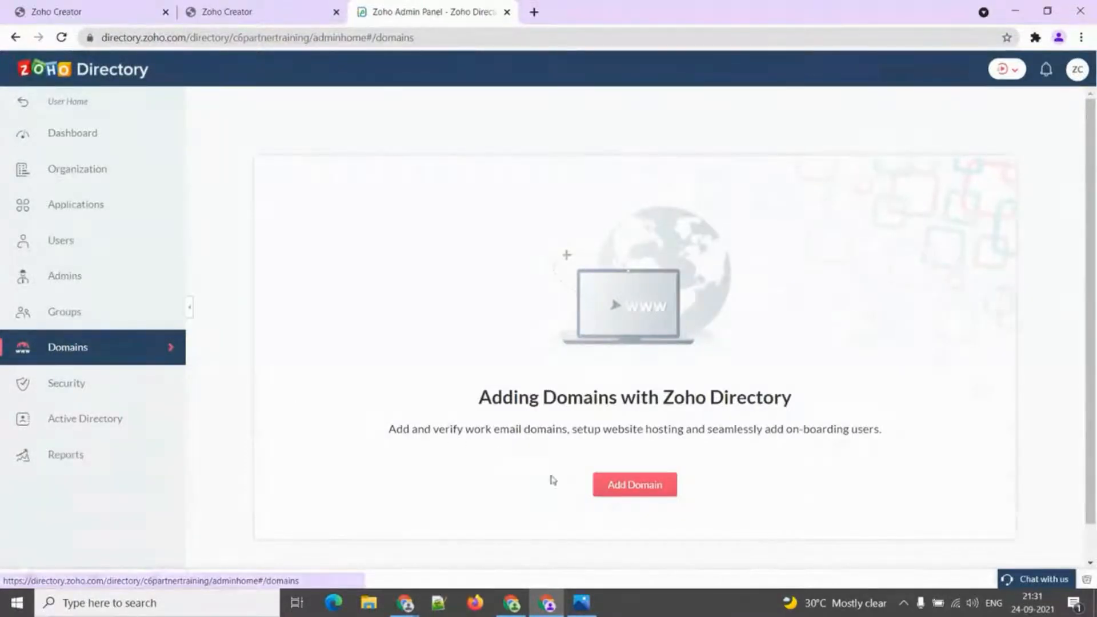
Cancel adding a domain, then open a not-yet-joined user's details from the Users list.
{"action": "left_click", "coordinate": [626, 489]}
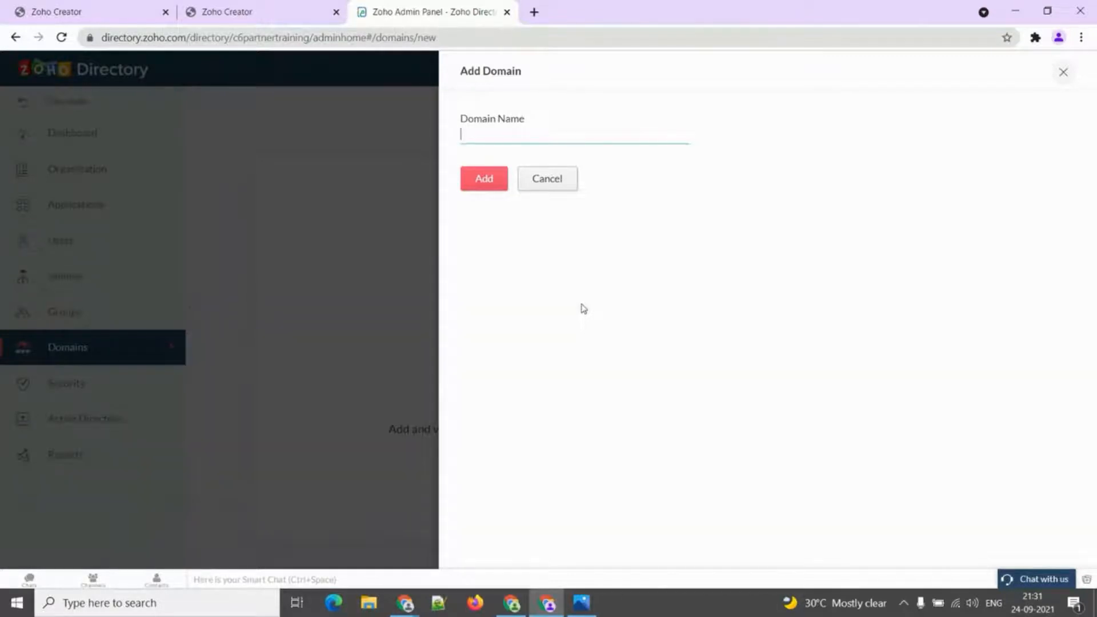
{"action": "left_click", "coordinate": [559, 186]}
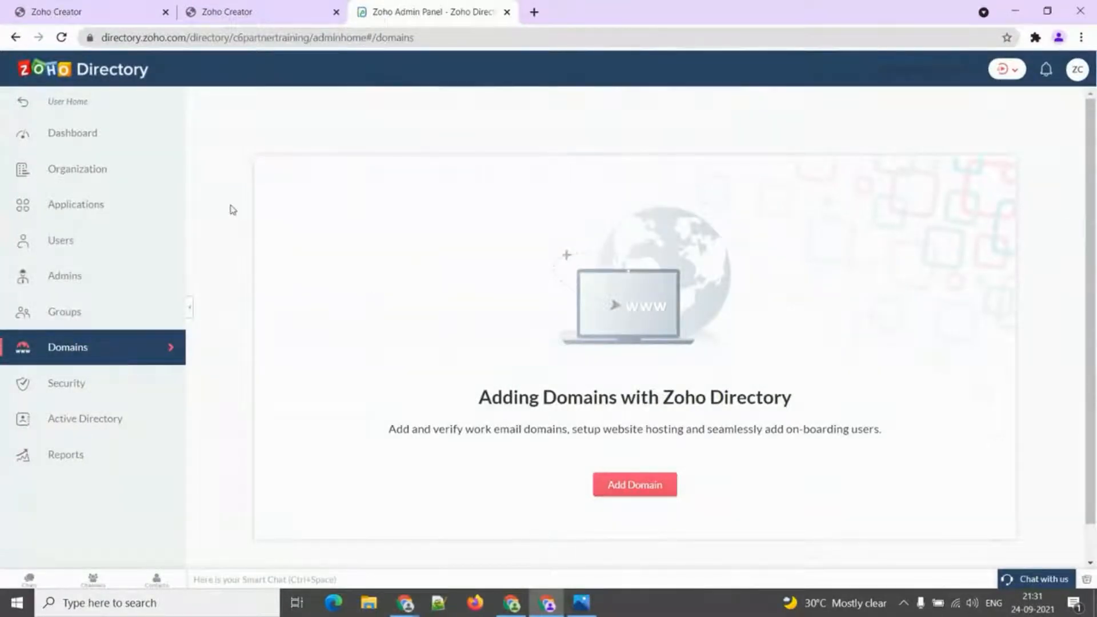
{"action": "left_click", "coordinate": [76, 239]}
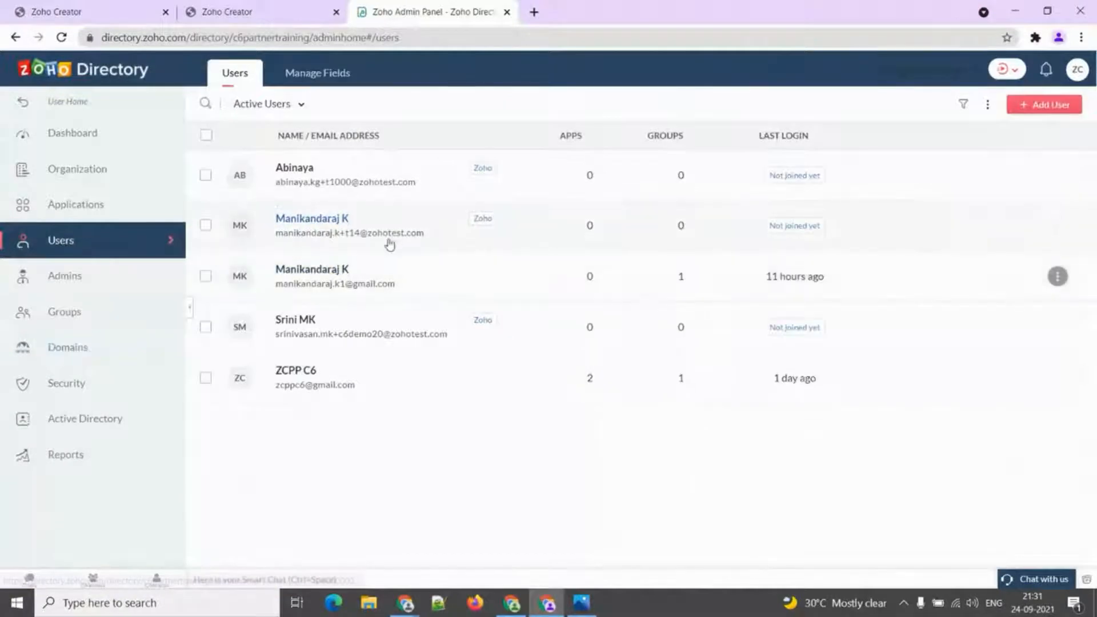
{"action": "left_click", "coordinate": [398, 224]}
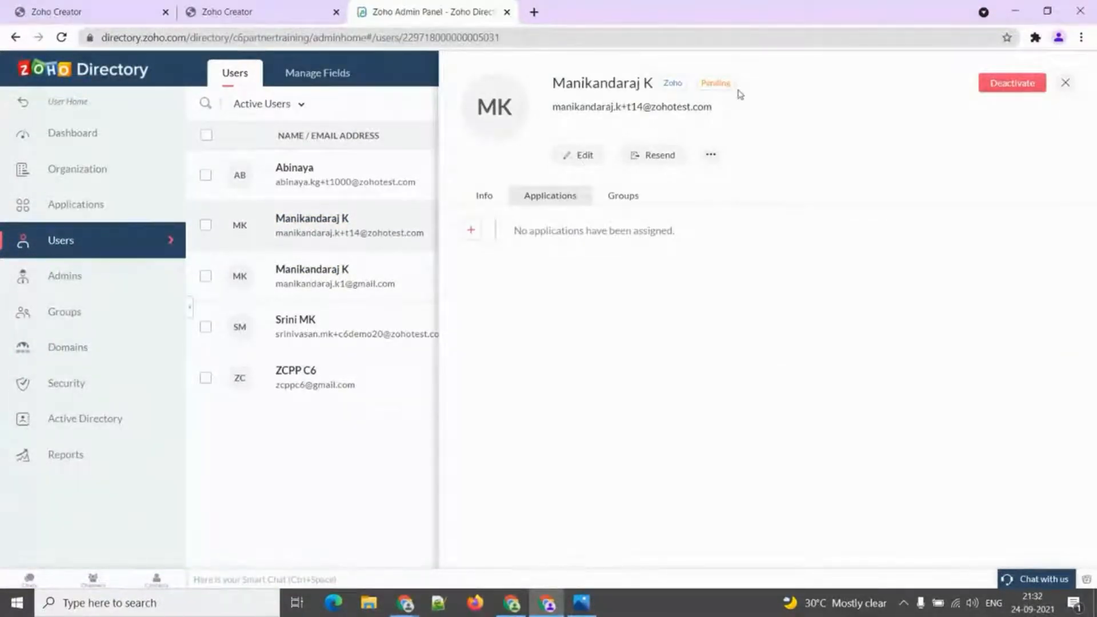
Close the pending user's detail panel and open the Security Policies page with the Default Policy.
{"action": "double_click", "coordinate": [722, 84]}
{"action": "left_click", "coordinate": [1066, 83]}
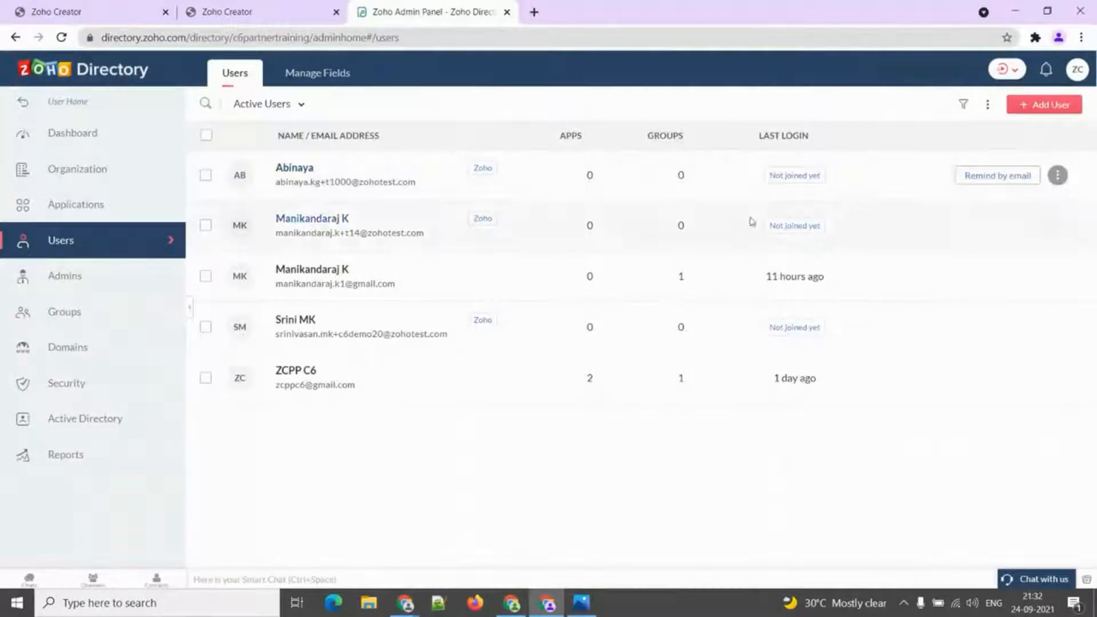
{"action": "left_click", "coordinate": [125, 394]}
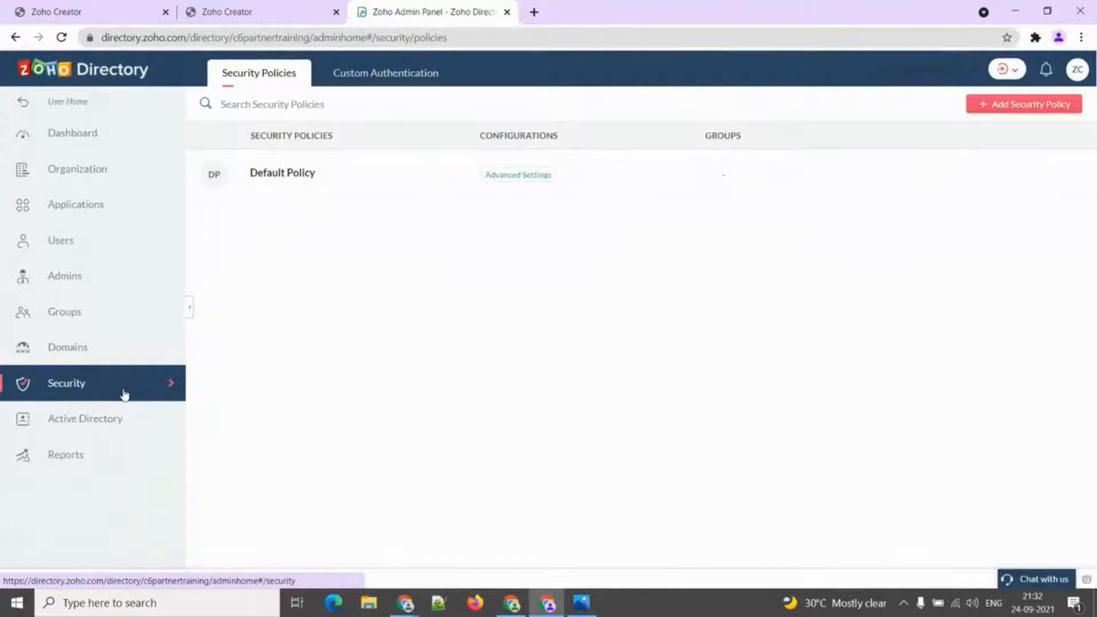
Open the Default Policy and go through its Password Policy, Multi-factor Authentication, Allowed IPs and Advanced Settings tabs.
{"action": "left_click", "coordinate": [285, 175]}
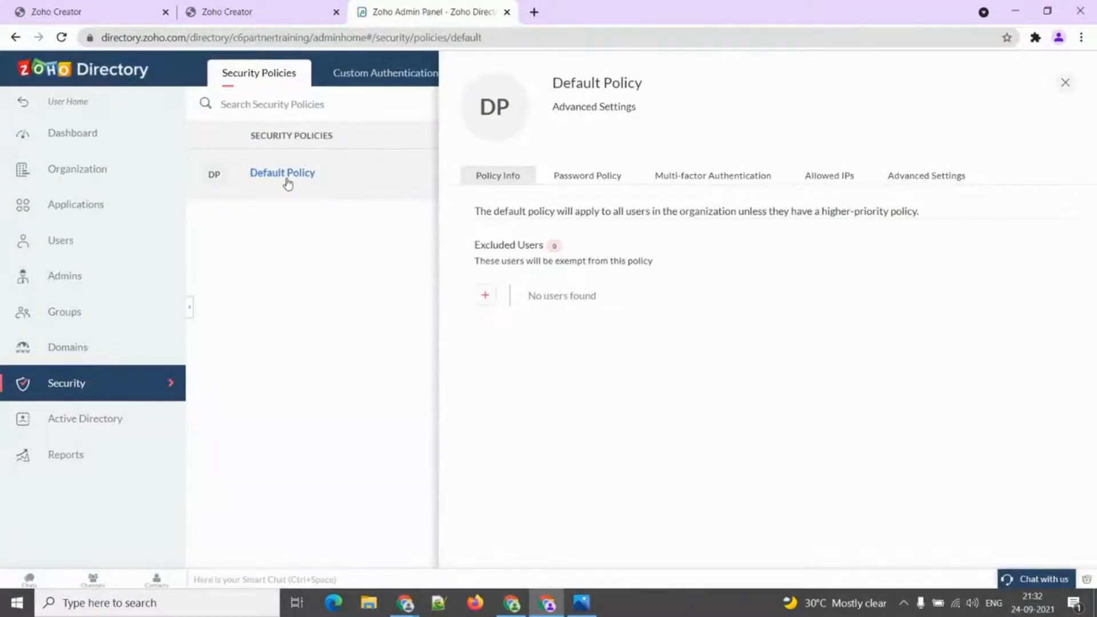
{"action": "left_click", "coordinate": [620, 177]}
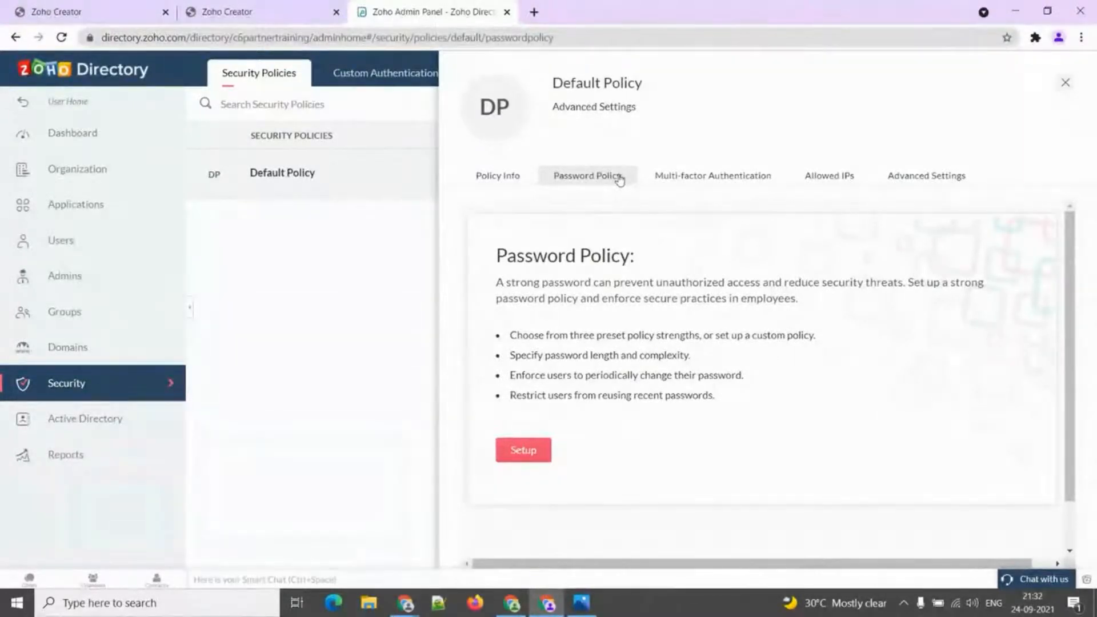
{"action": "left_click", "coordinate": [667, 178]}
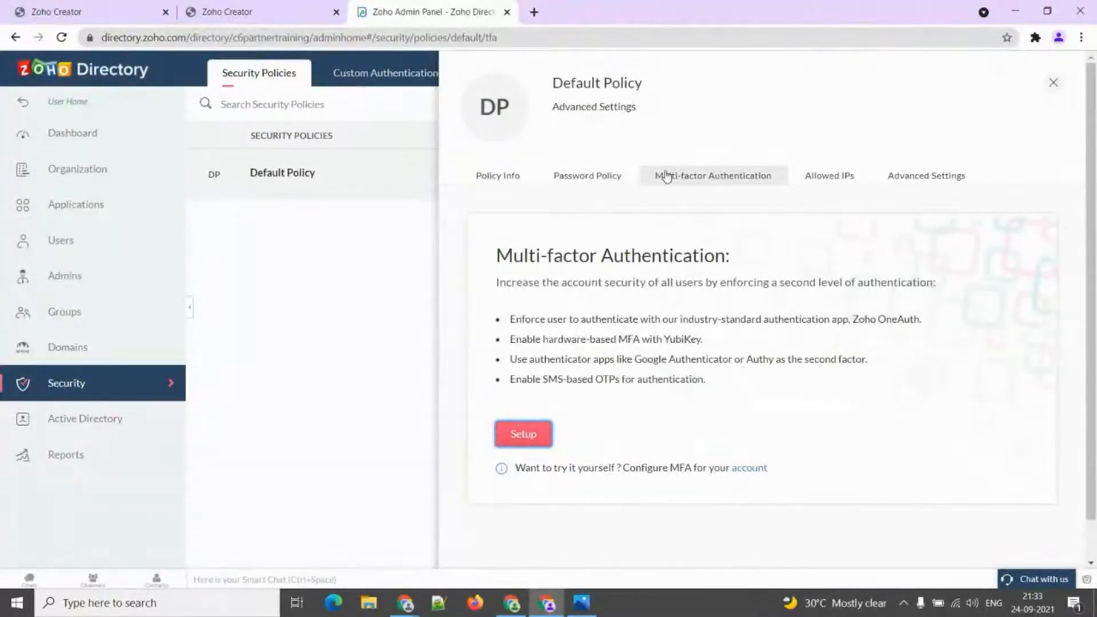
{"action": "left_click", "coordinate": [806, 176]}
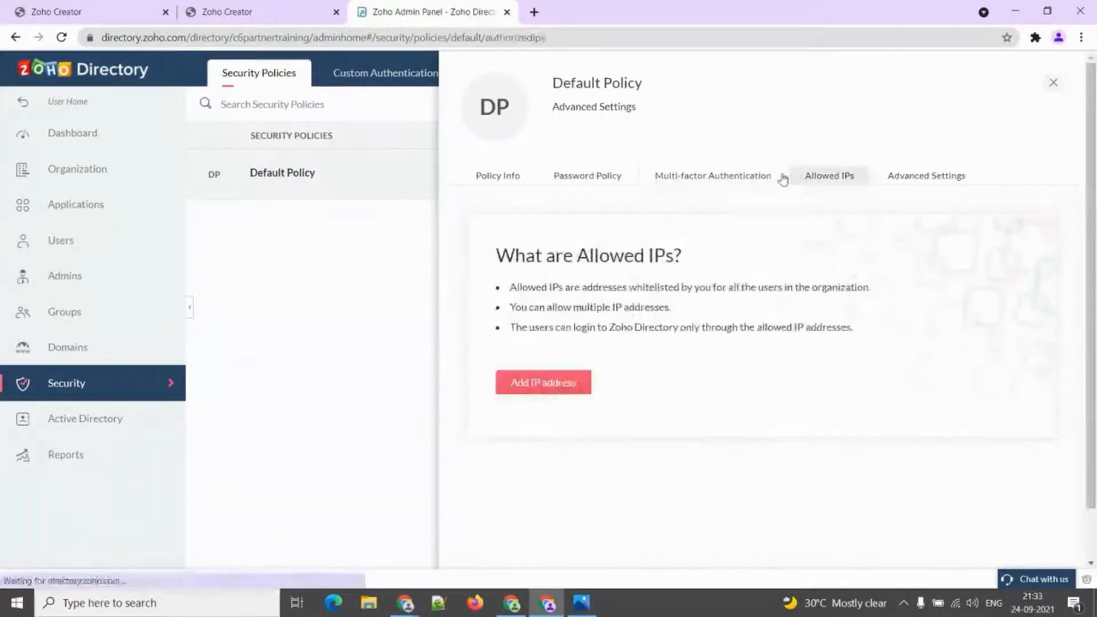
{"action": "left_click", "coordinate": [884, 183]}
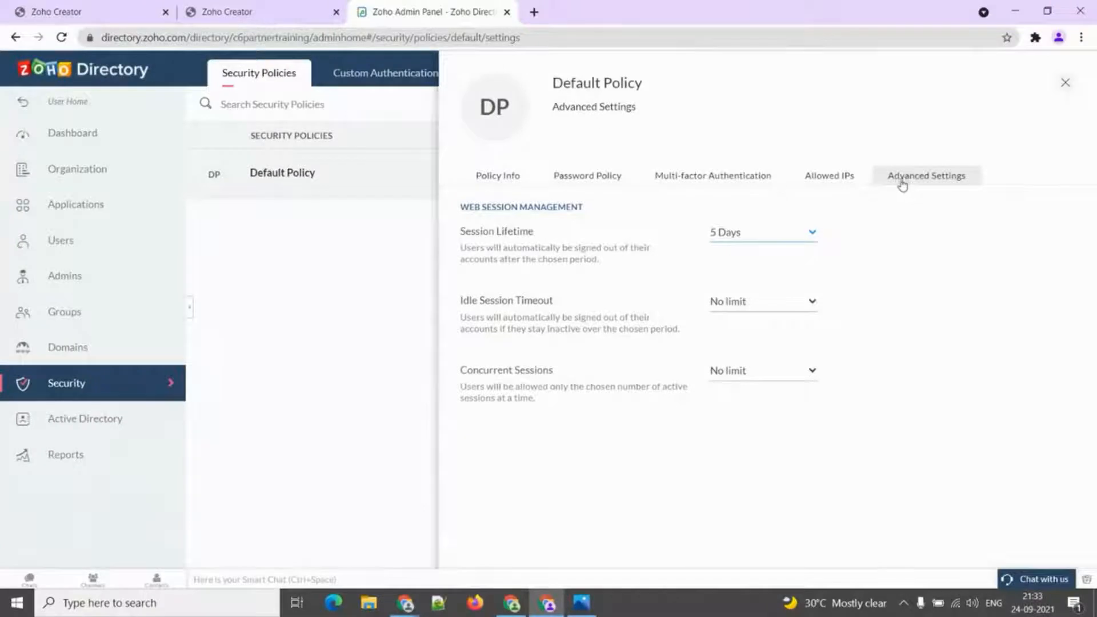
{"action": "left_click", "coordinate": [584, 178]}
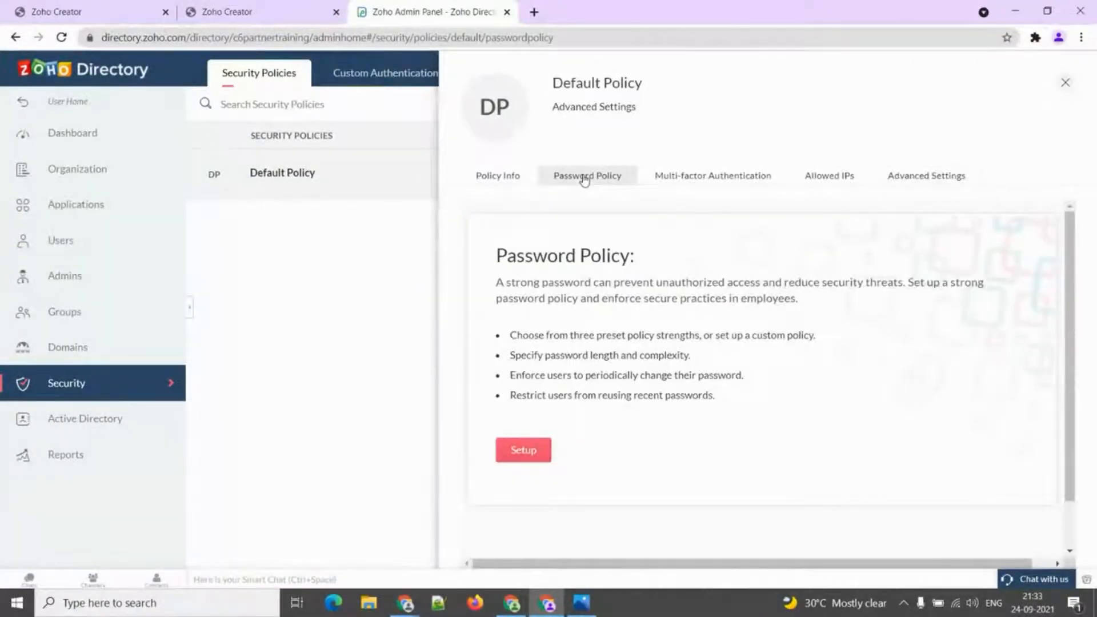
Start configuring the password policy, try Custom password strength, then settle back on Strong.
{"action": "left_click", "coordinate": [542, 452]}
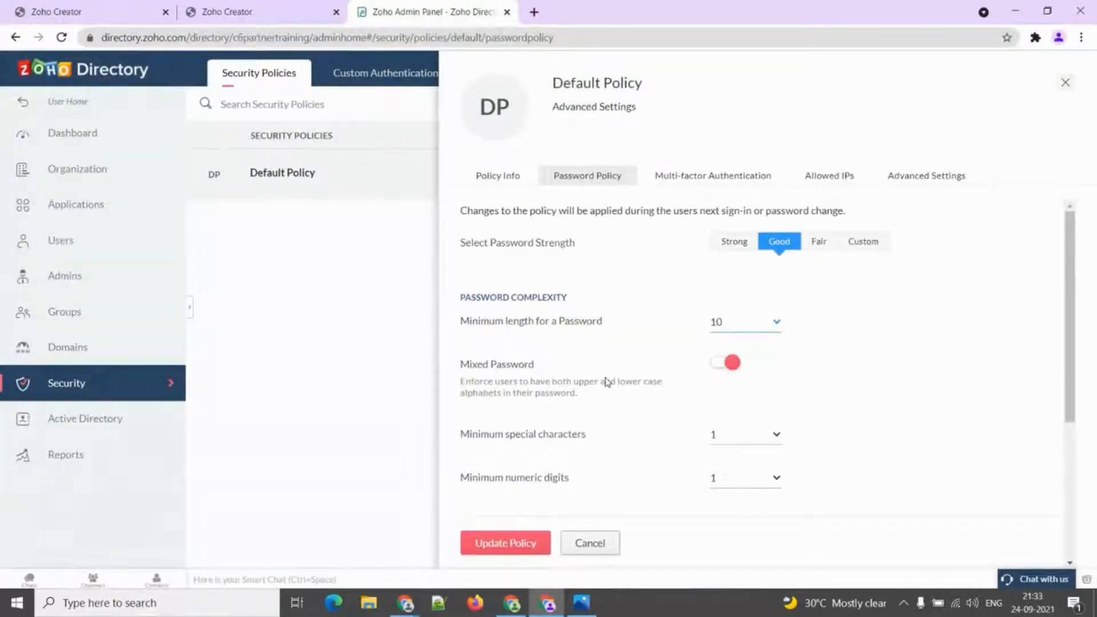
{"action": "left_click", "coordinate": [727, 245]}
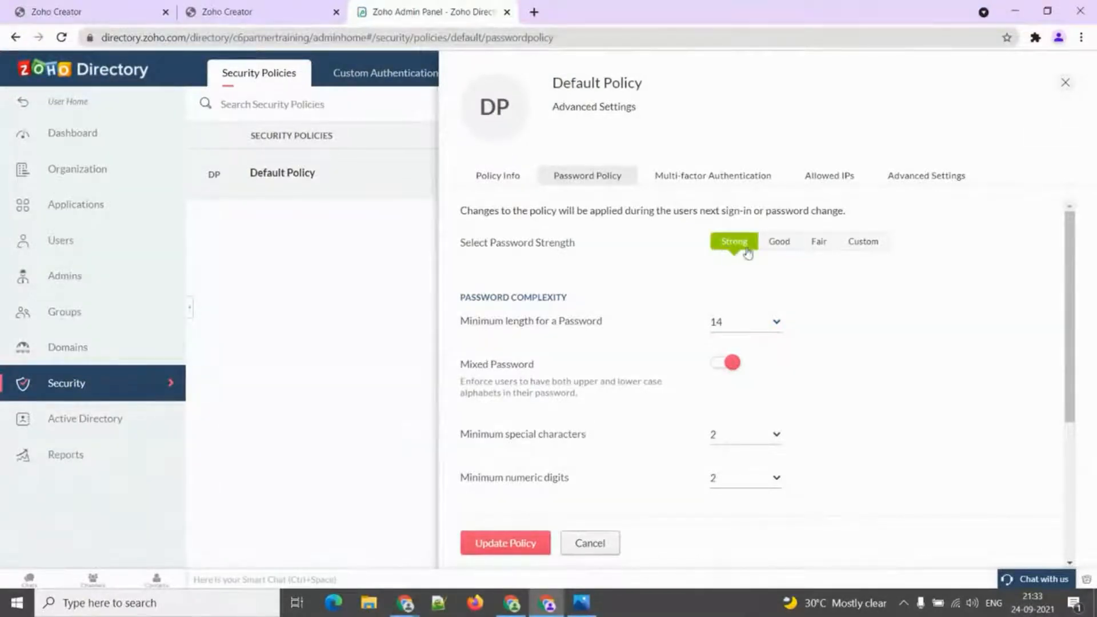
{"action": "left_click", "coordinate": [862, 246]}
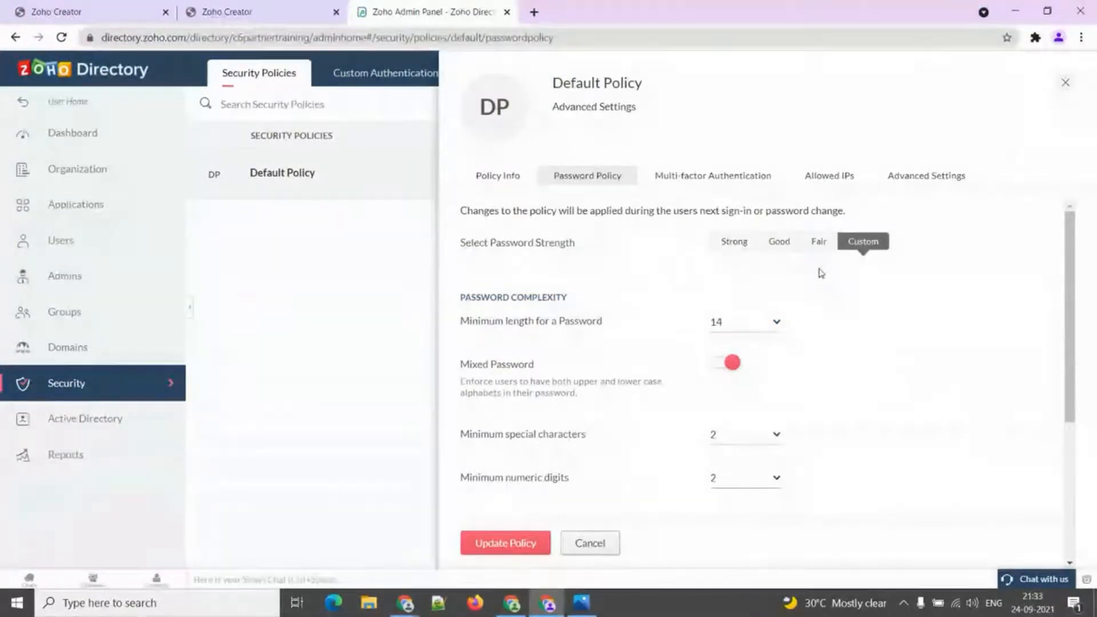
{"action": "left_click", "coordinate": [738, 252]}
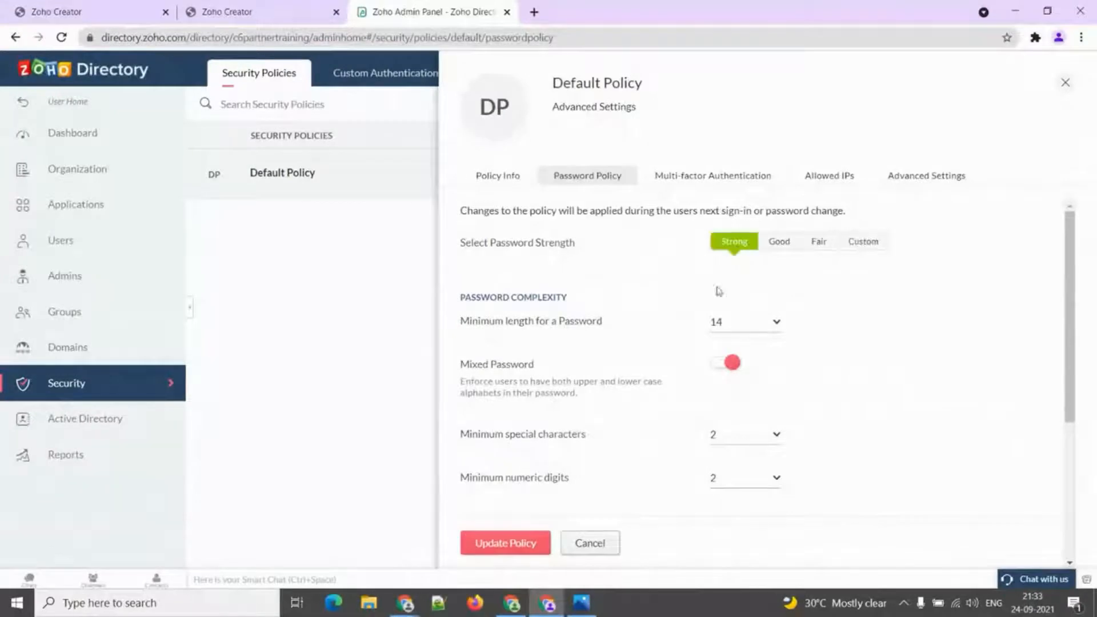
{"action": "scroll", "coordinate": [505, 331], "scroll_direction": "down", "scroll_amount": 1}
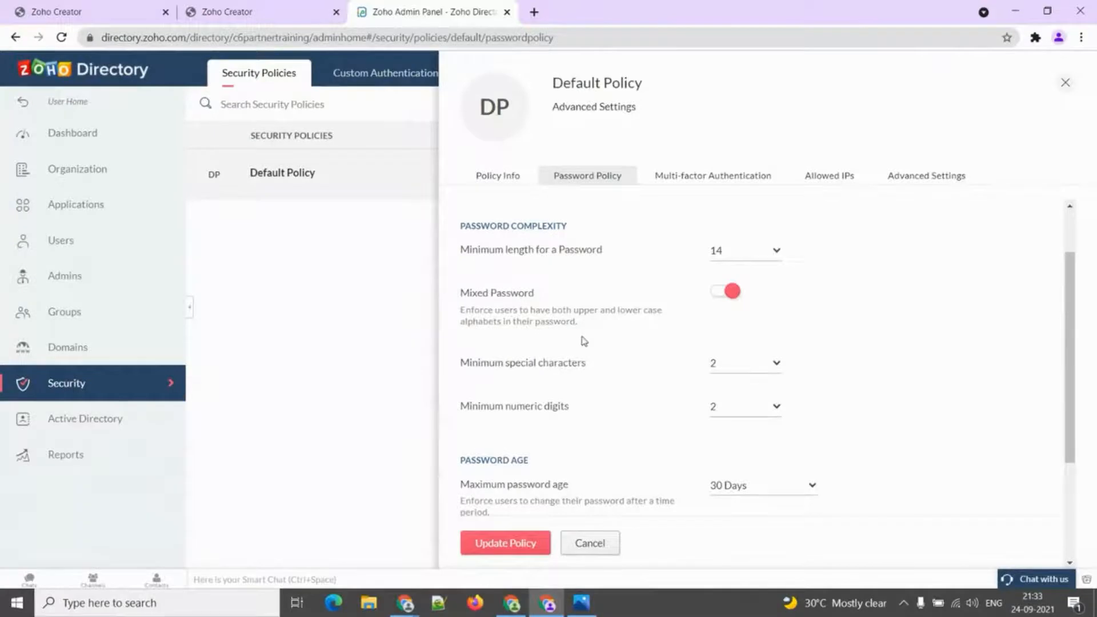
{"action": "scroll", "coordinate": [585, 341], "scroll_direction": "down", "scroll_amount": 3}
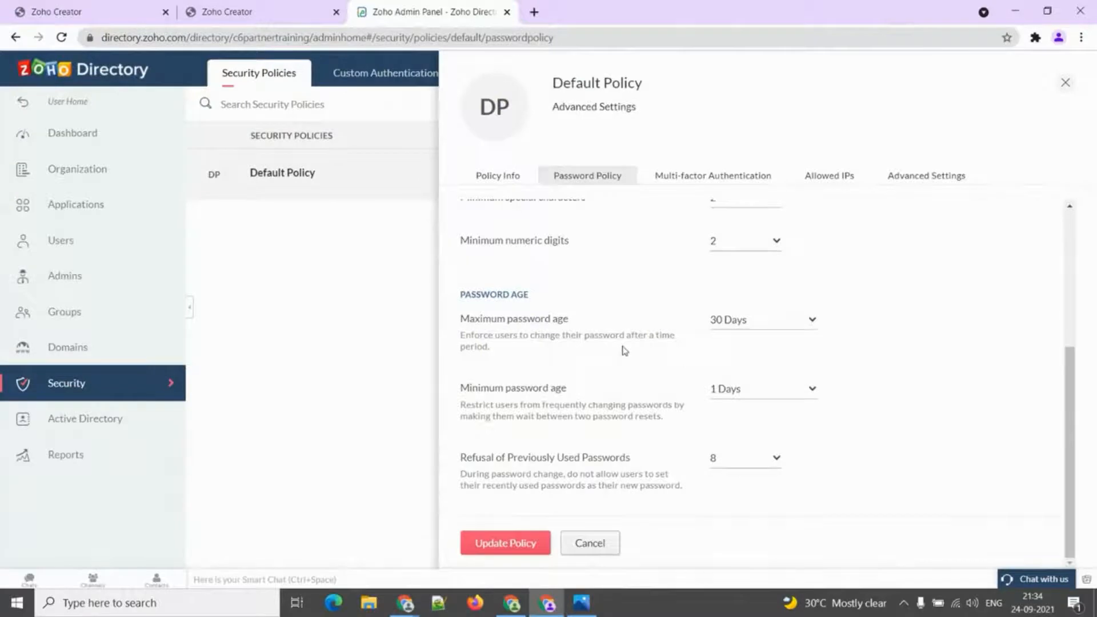
Check maximum age 30 Days, minimum age 1 Days and reuse refusal 8 unchanged, then view MFA.
{"action": "left_click", "coordinate": [753, 318]}
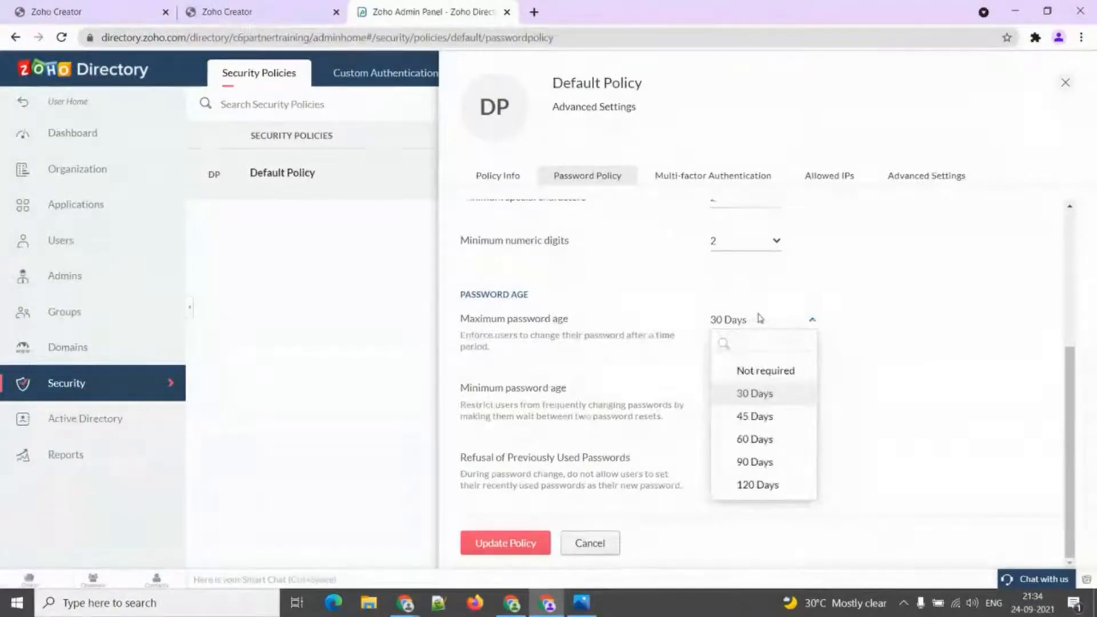
{"action": "left_click", "coordinate": [759, 319]}
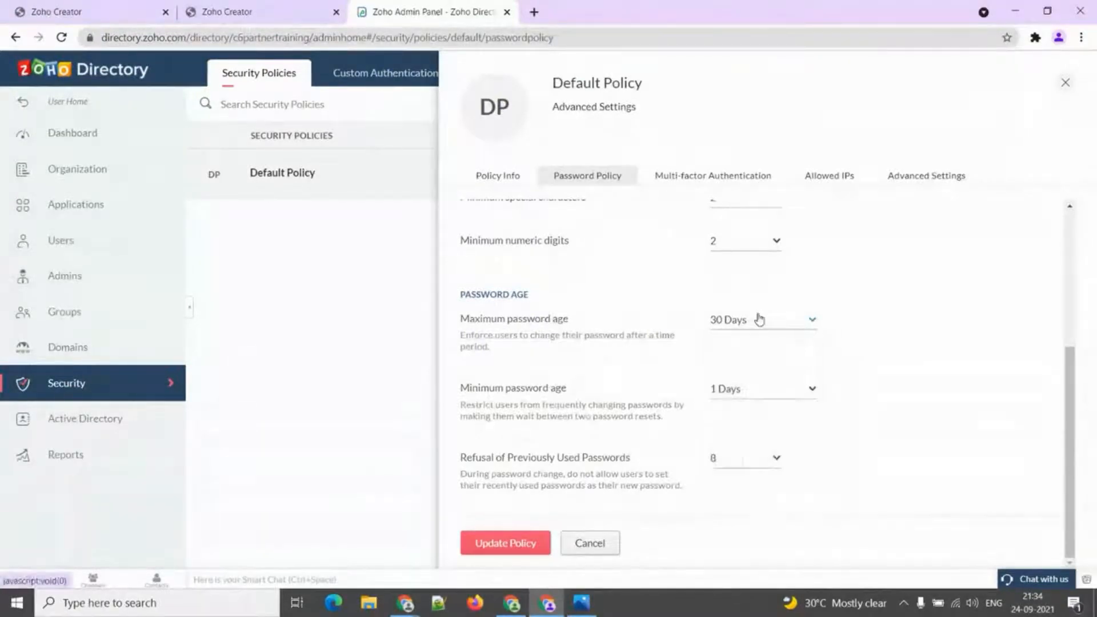
{"action": "left_click", "coordinate": [775, 392]}
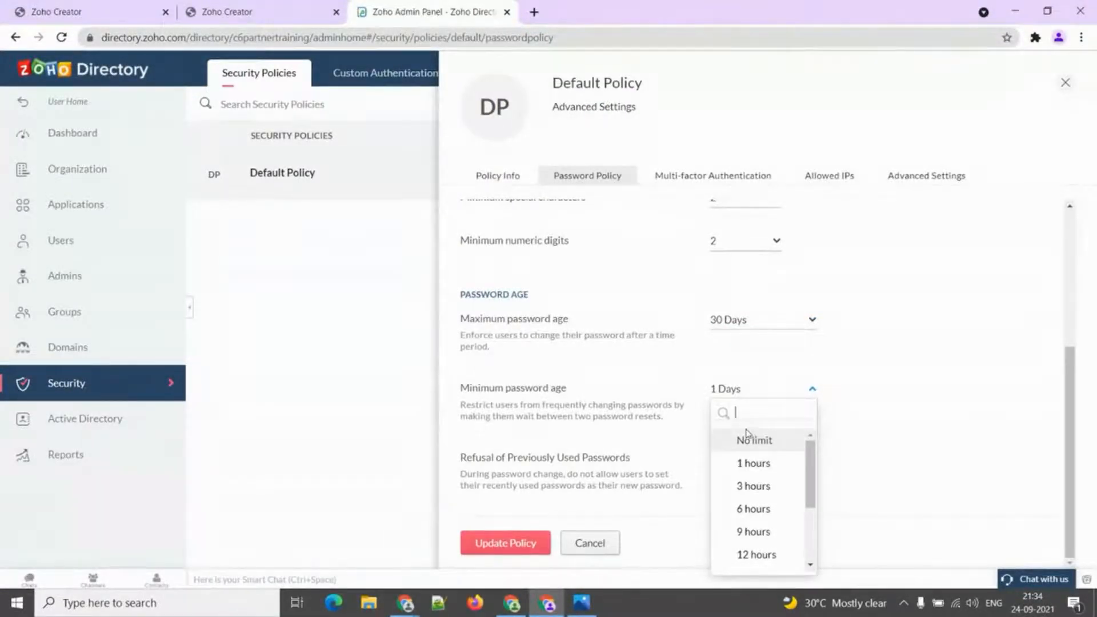
{"action": "left_click", "coordinate": [681, 426]}
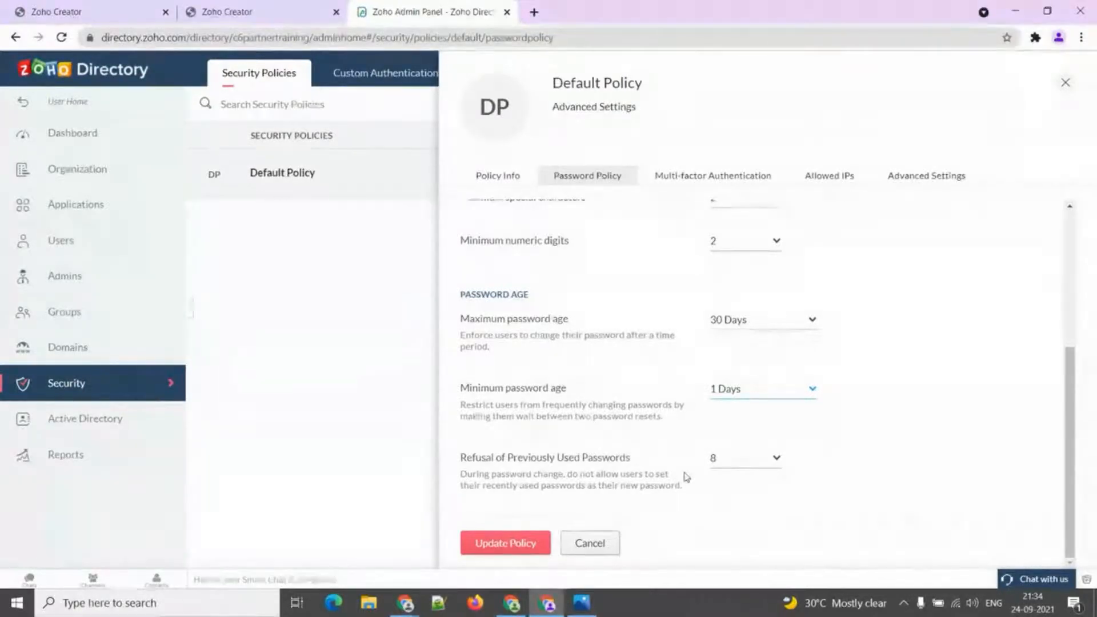
{"action": "left_click", "coordinate": [736, 463]}
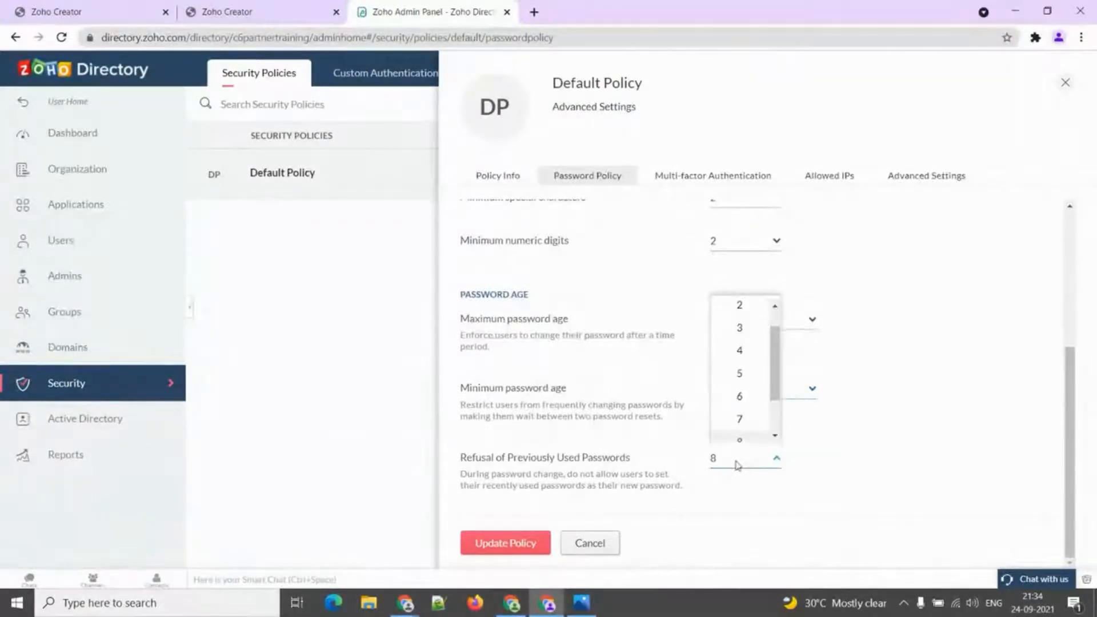
{"action": "left_click", "coordinate": [736, 463]}
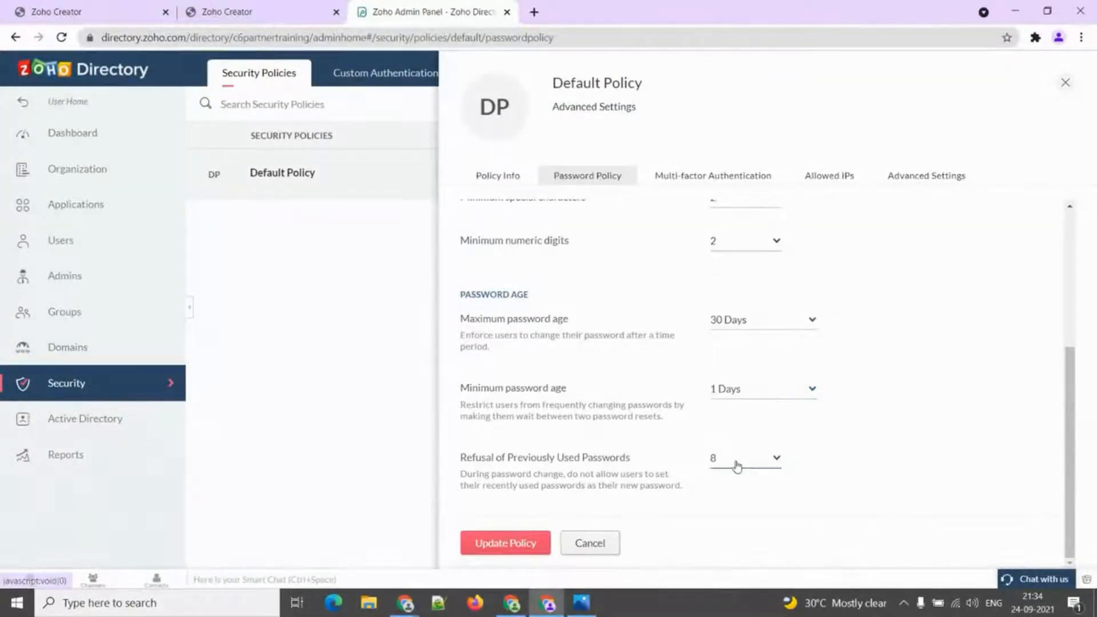
{"action": "left_click", "coordinate": [659, 177]}
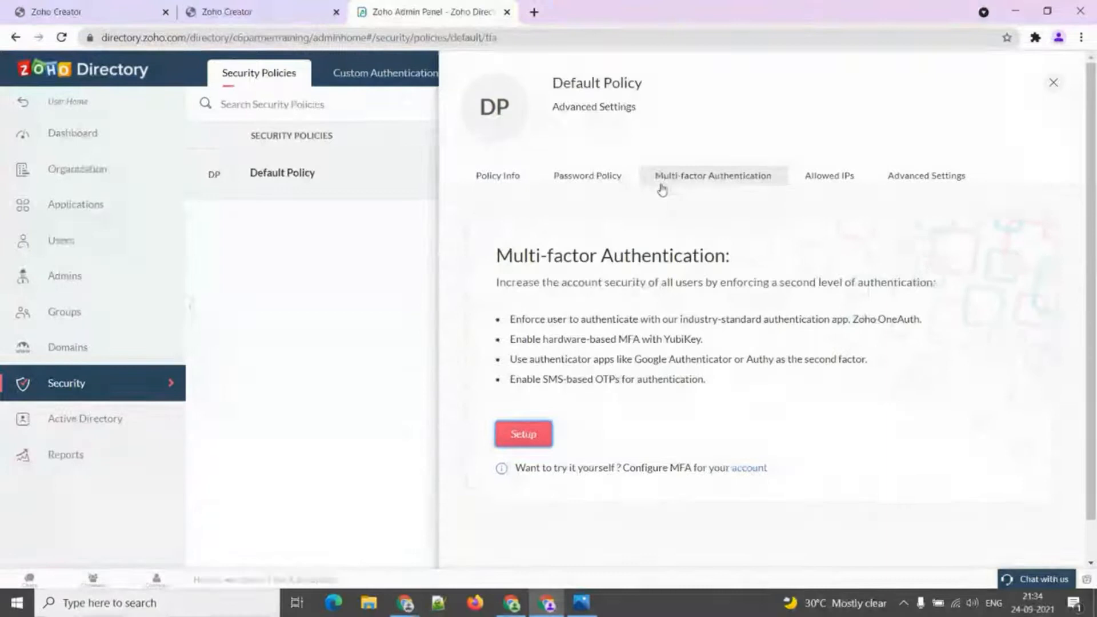
Set up MFA keeping the 180 Days lifetime and switch off backup recovery codes.
{"action": "left_click", "coordinate": [542, 436]}
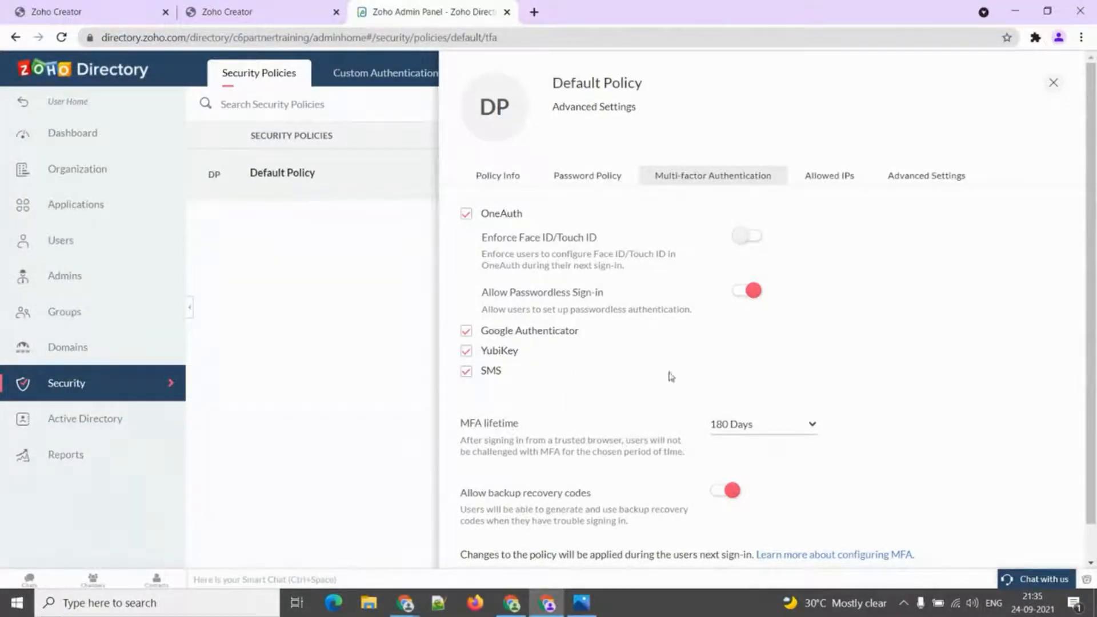
{"action": "left_click", "coordinate": [799, 429]}
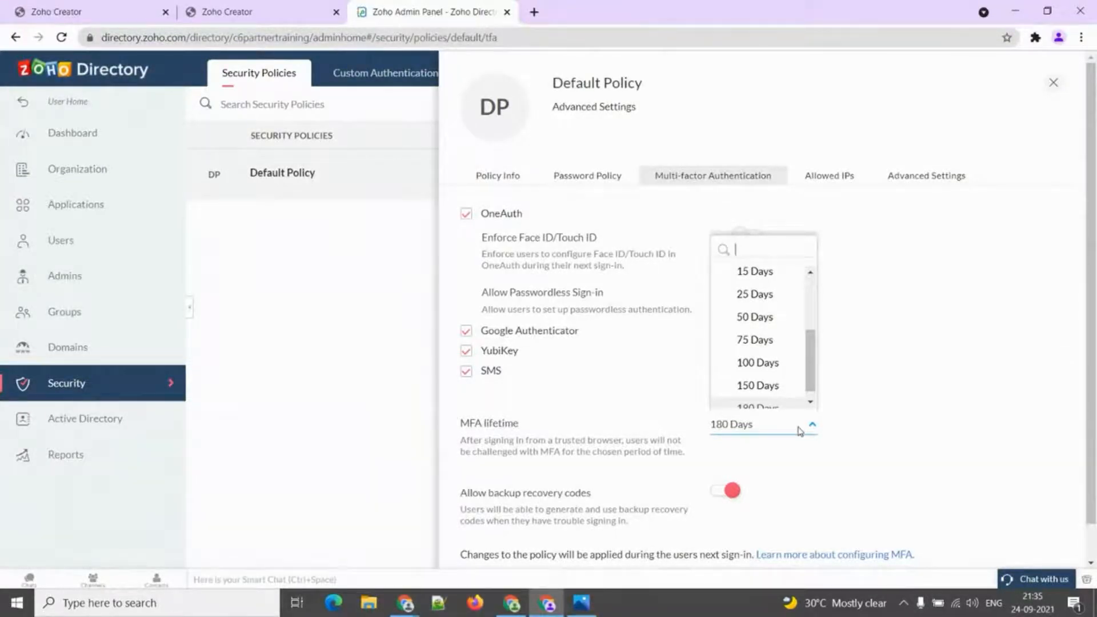
{"action": "left_click", "coordinate": [800, 430]}
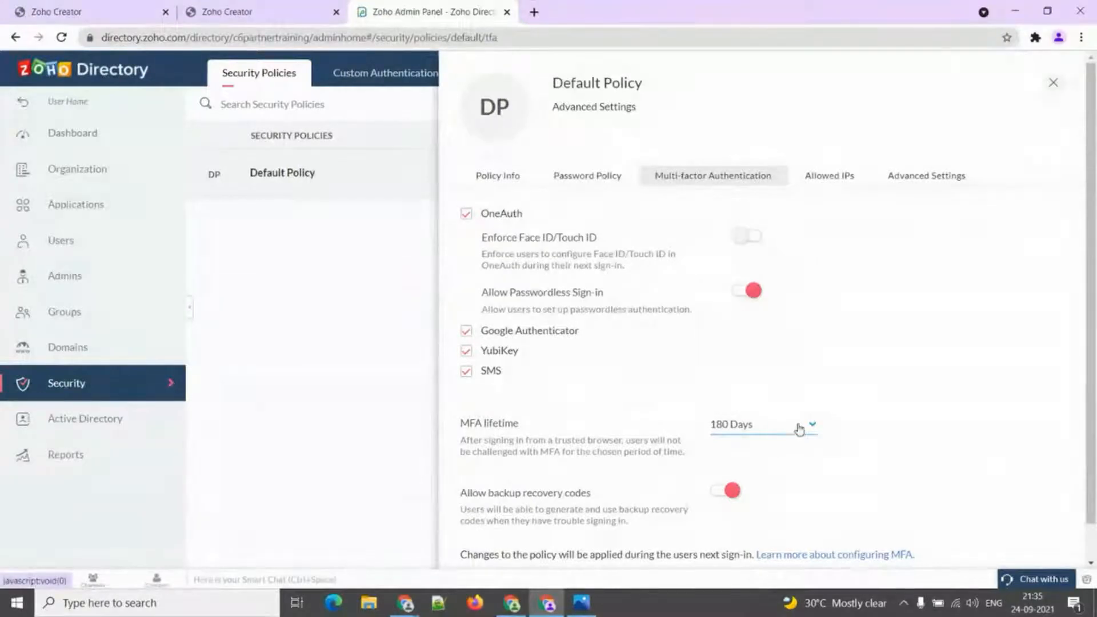
{"action": "scroll", "coordinate": [542, 479], "scroll_direction": "down", "scroll_amount": 2}
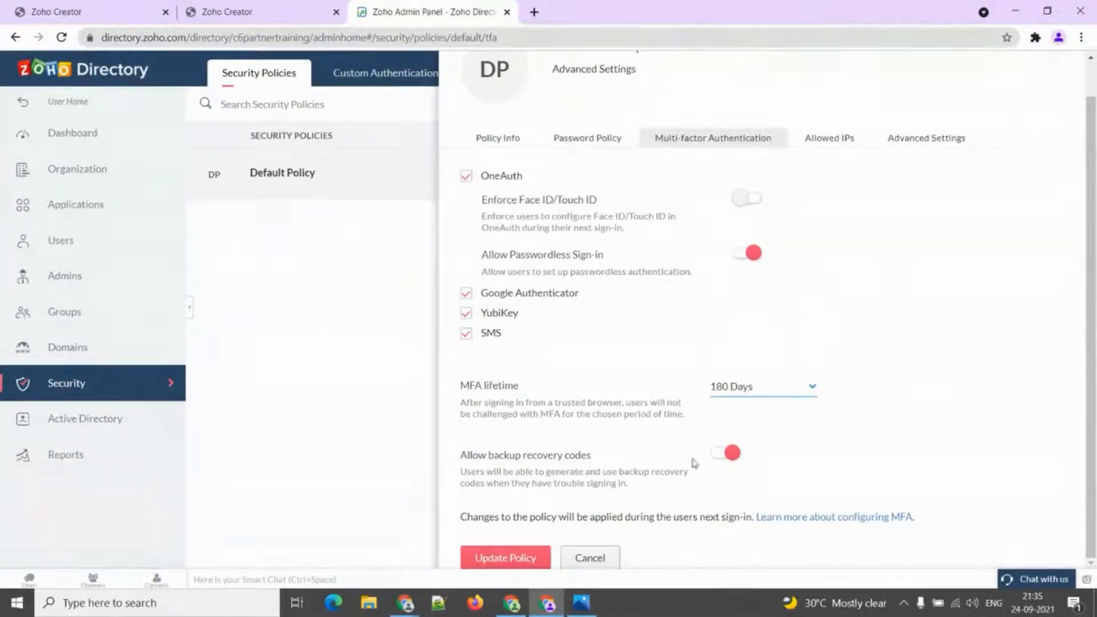
{"action": "left_click", "coordinate": [724, 455]}
Preview Static IP and IP range options for an allowed IP, cancel without adding, and view Advanced Settings.
{"action": "left_click", "coordinate": [825, 138]}
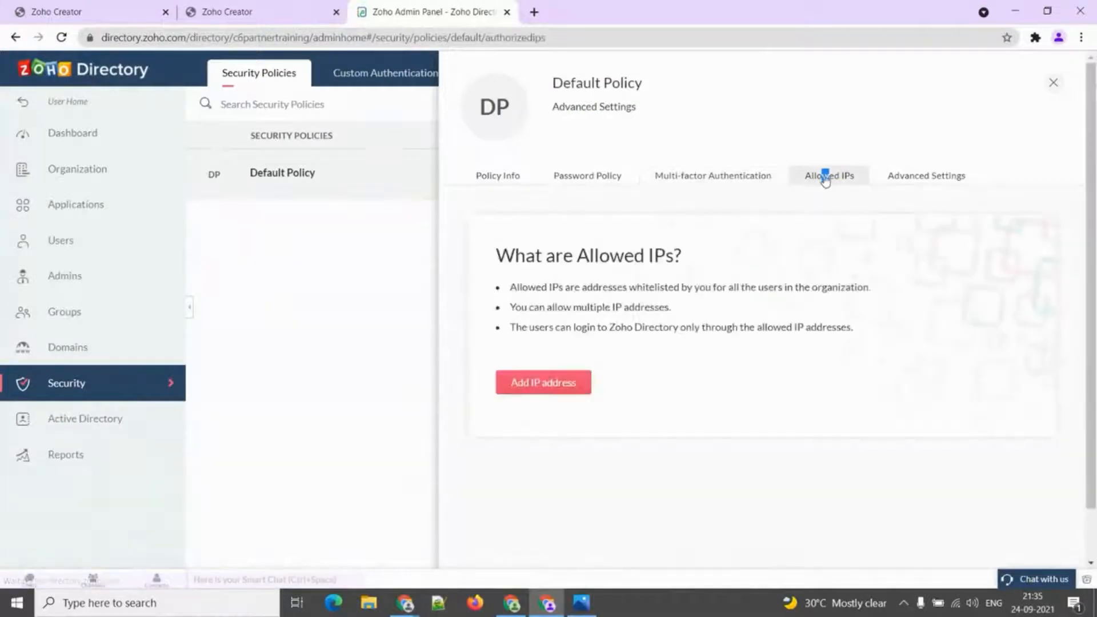
{"action": "left_click", "coordinate": [566, 387]}
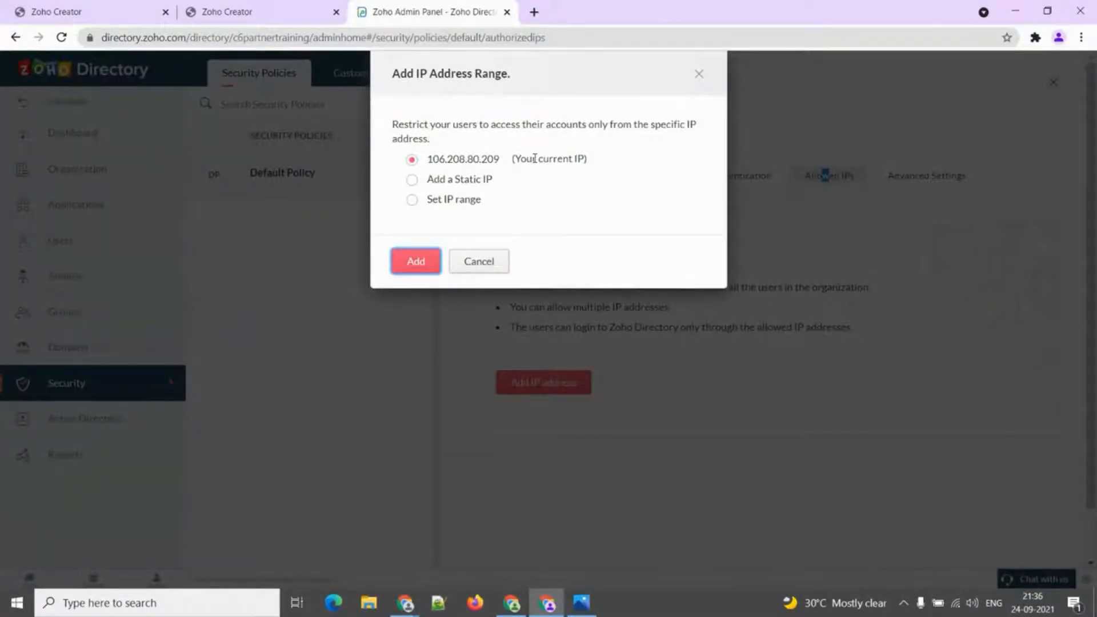
{"action": "left_click", "coordinate": [465, 181]}
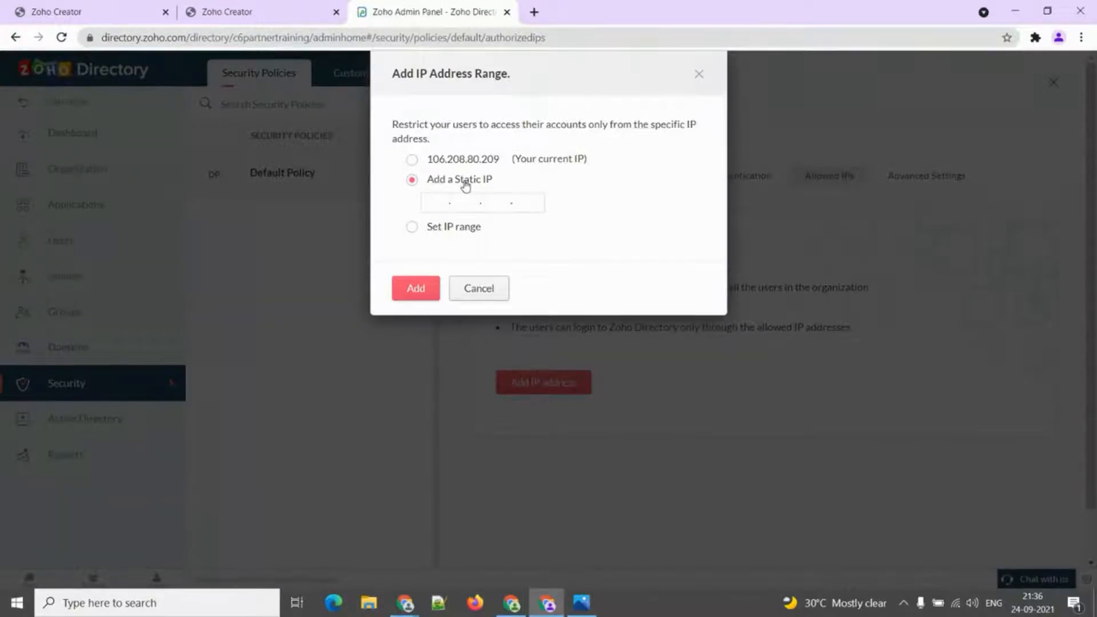
{"action": "left_click", "coordinate": [467, 228]}
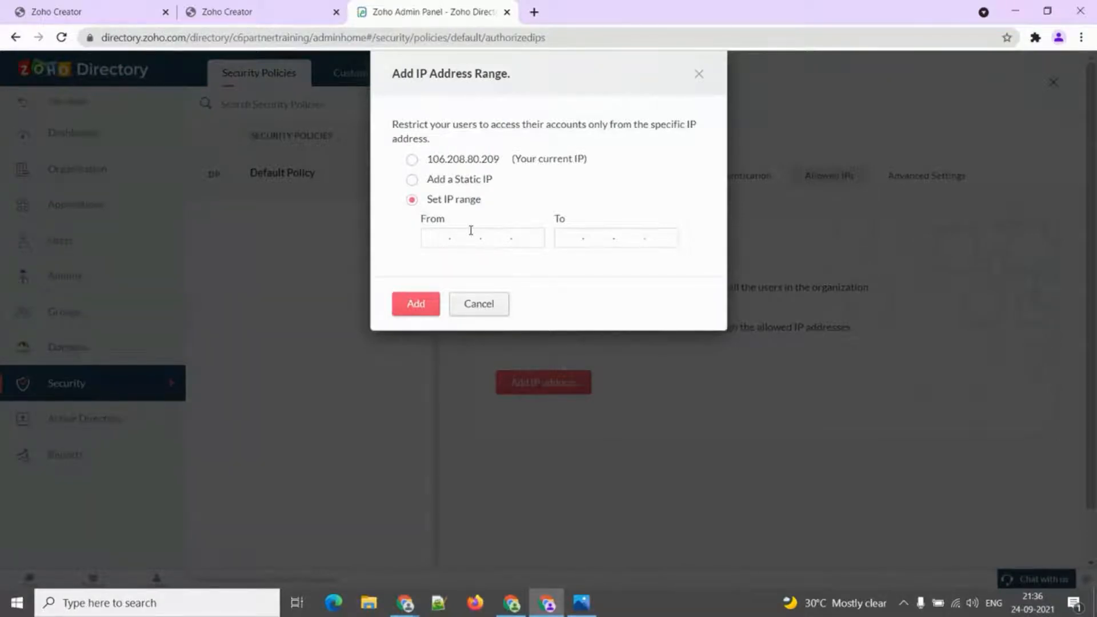
{"action": "left_click", "coordinate": [496, 304]}
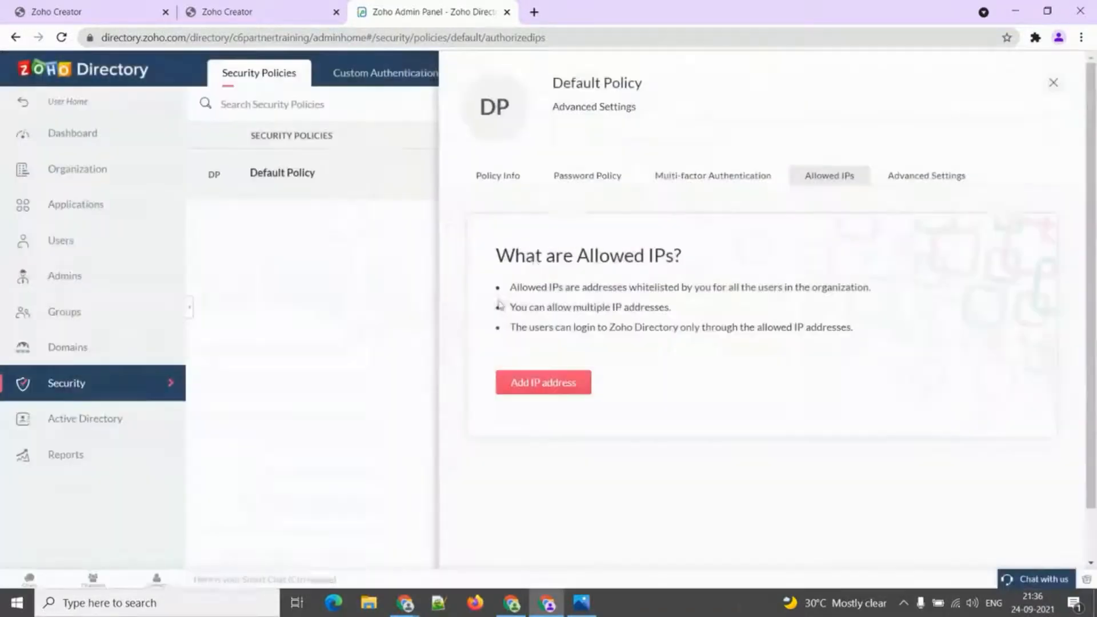
{"action": "left_click", "coordinate": [911, 178]}
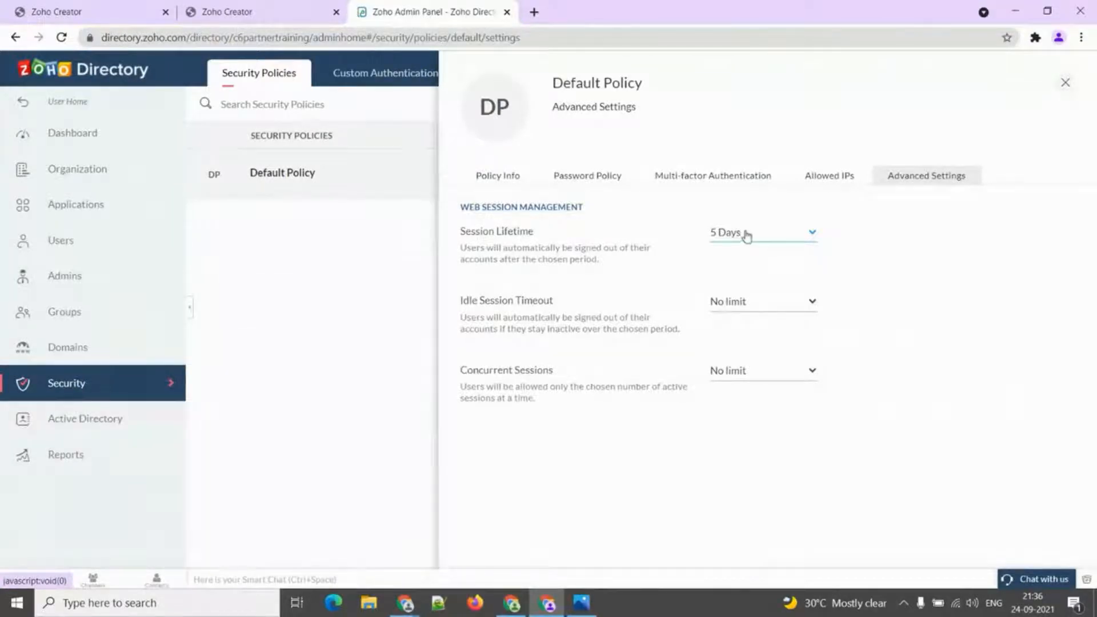
Check session lifetime 5 Days, idle timeout No limit and concurrent sessions No limit, unchanged.
{"action": "left_click", "coordinate": [745, 235]}
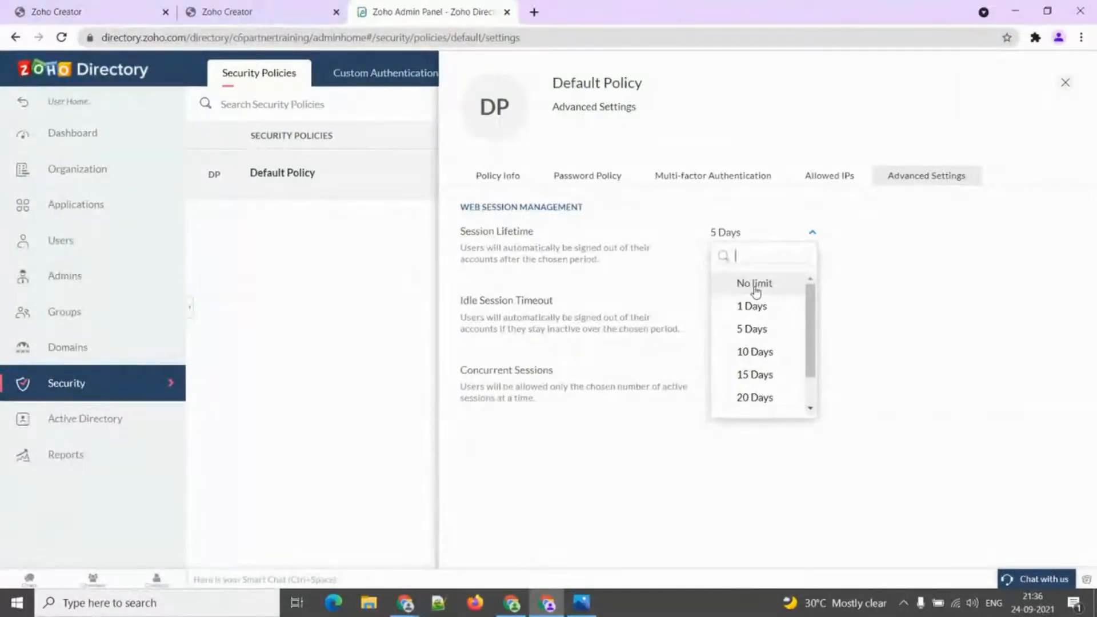
{"action": "left_click", "coordinate": [669, 284]}
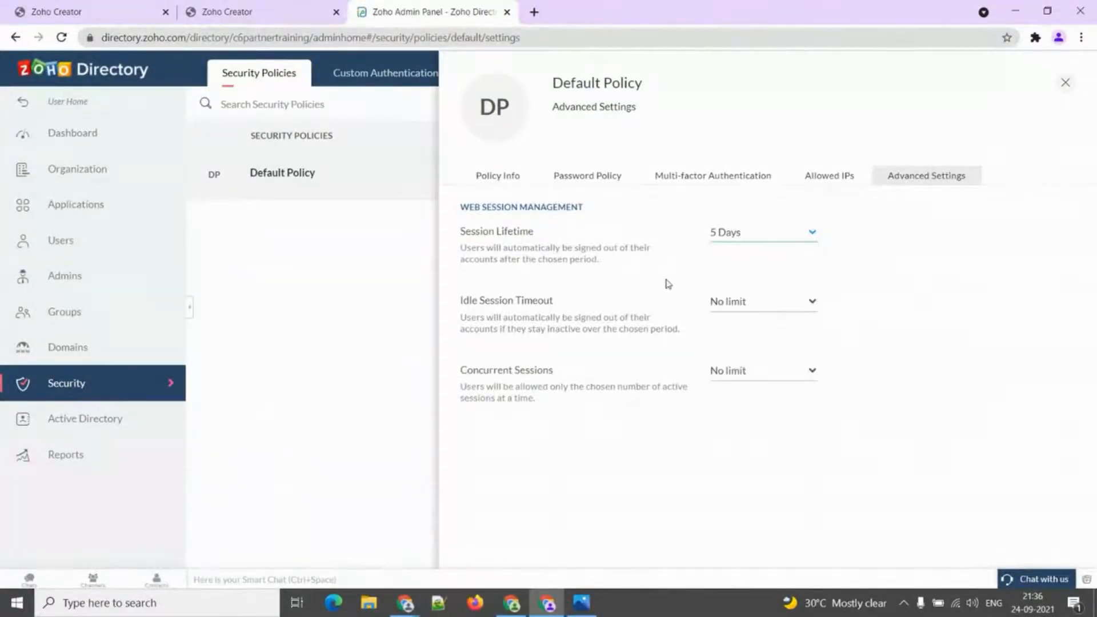
{"action": "left_click", "coordinate": [757, 304]}
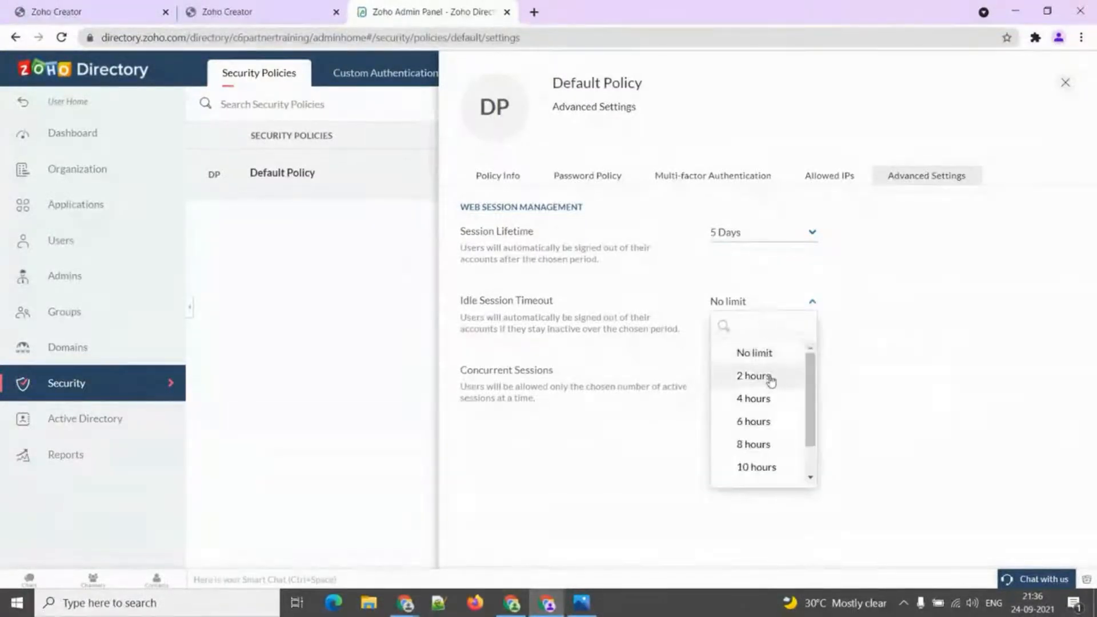
{"action": "left_click", "coordinate": [754, 355]}
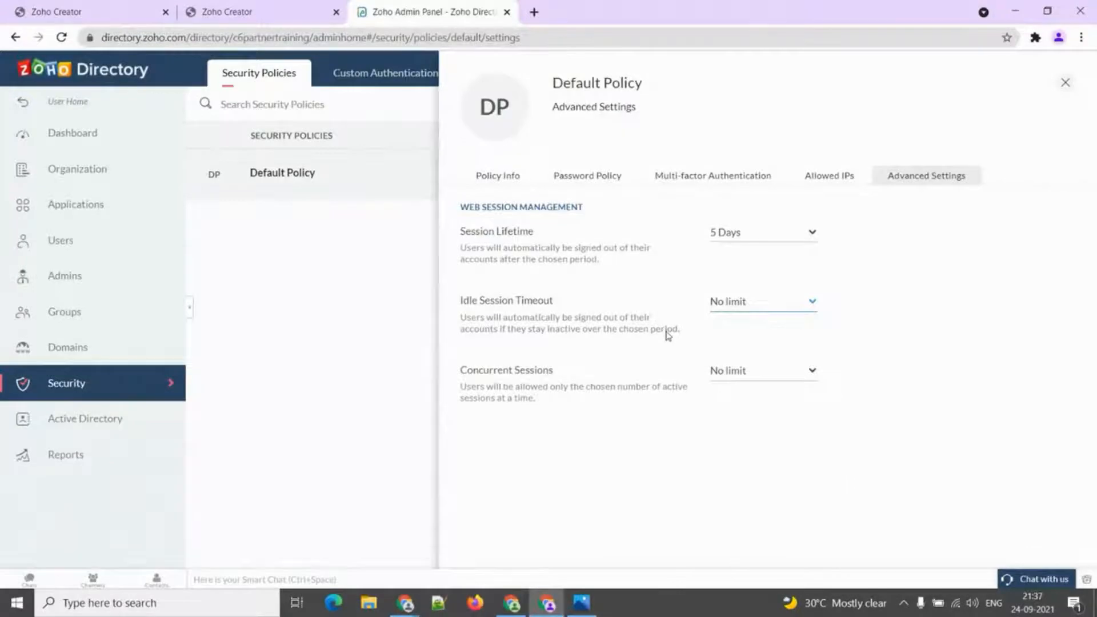
{"action": "left_click", "coordinate": [749, 380]}
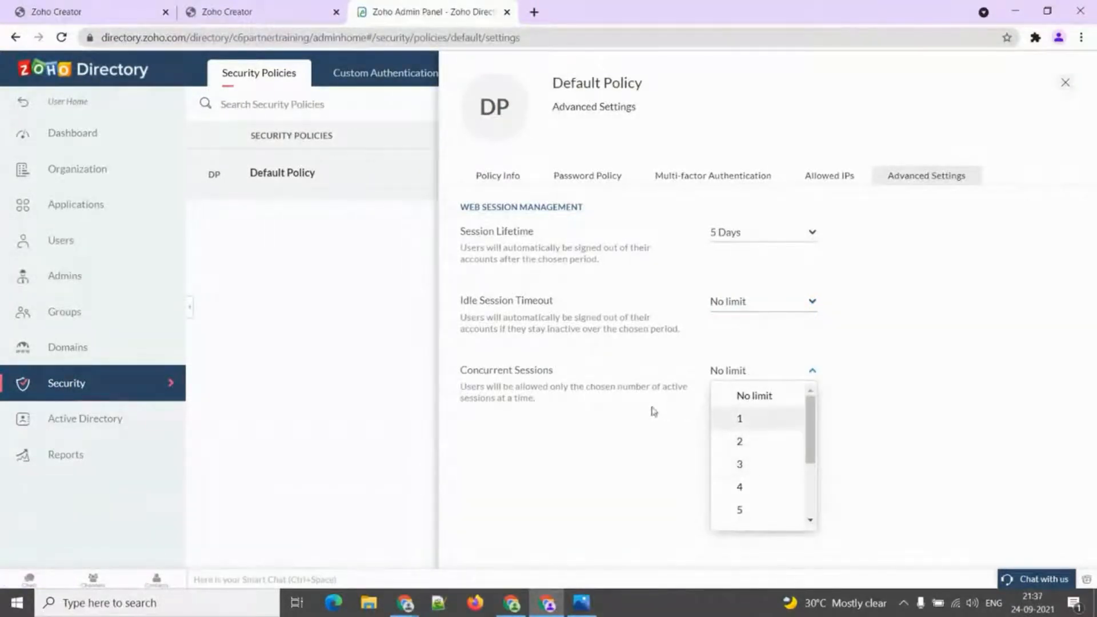
{"action": "left_click", "coordinate": [643, 378]}
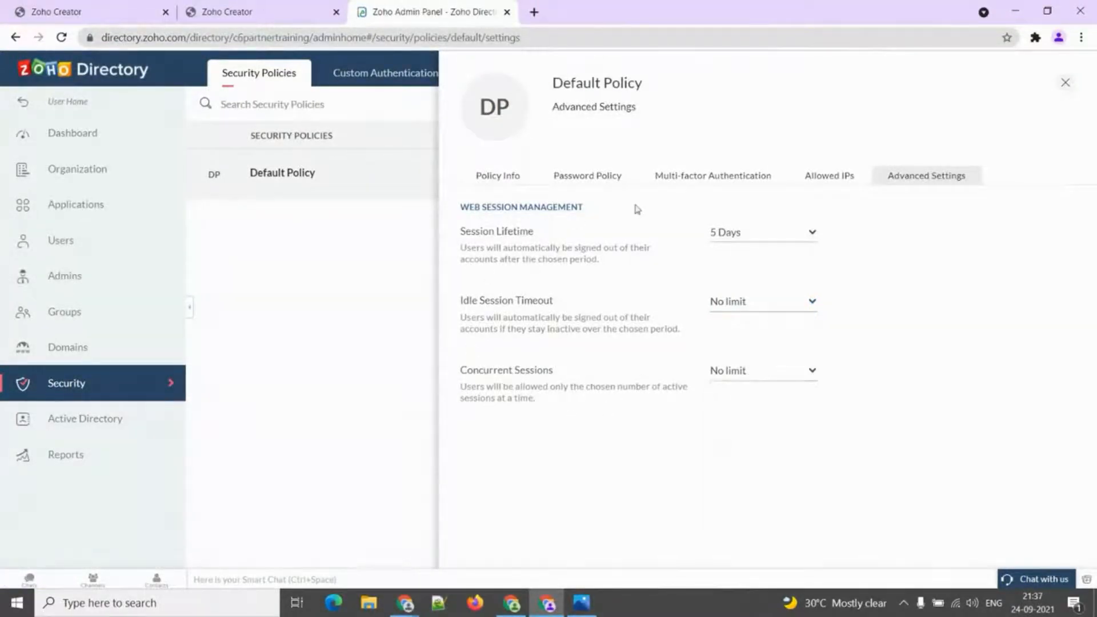
Close the Default Policy settings and move to the slideshow's Single Sign On for Org Users slide.
{"action": "left_click", "coordinate": [615, 177]}
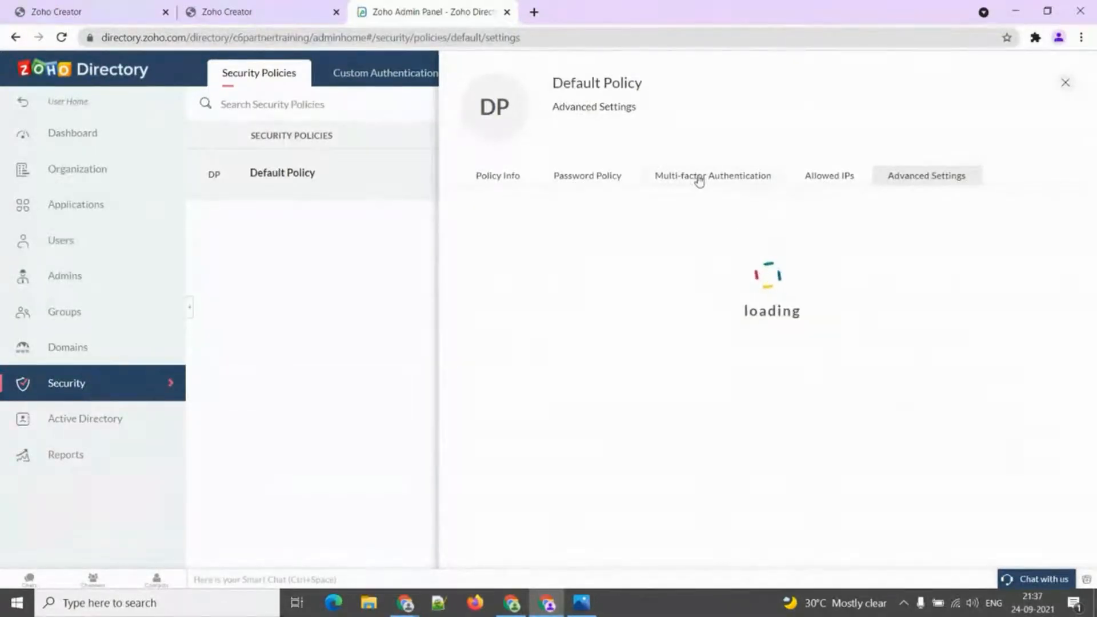
{"action": "left_click", "coordinate": [819, 178]}
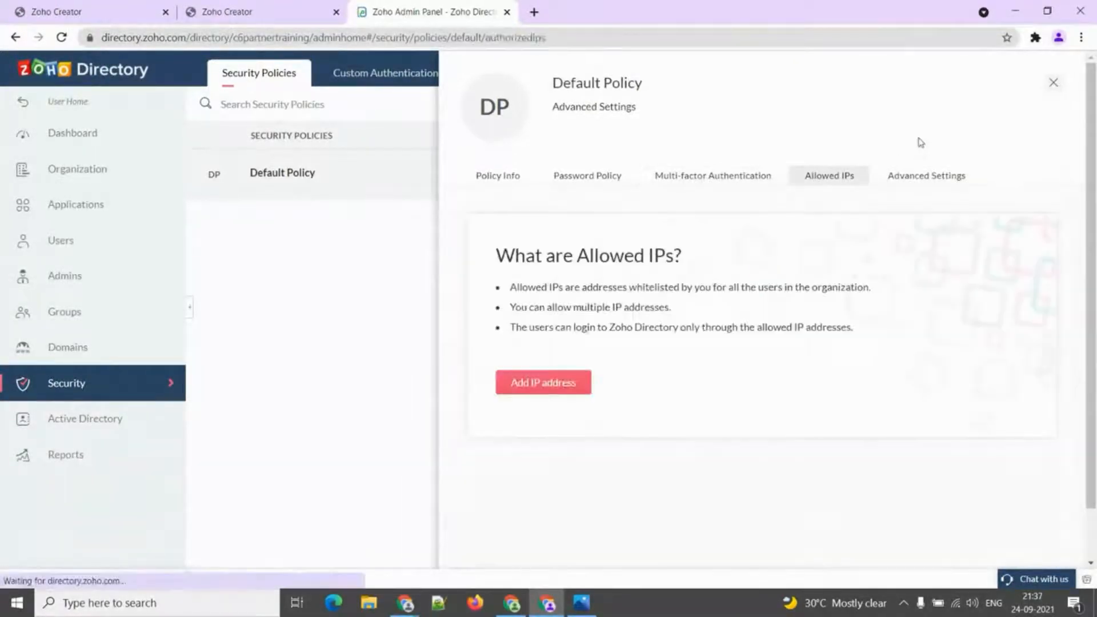
{"action": "left_click", "coordinate": [1053, 81]}
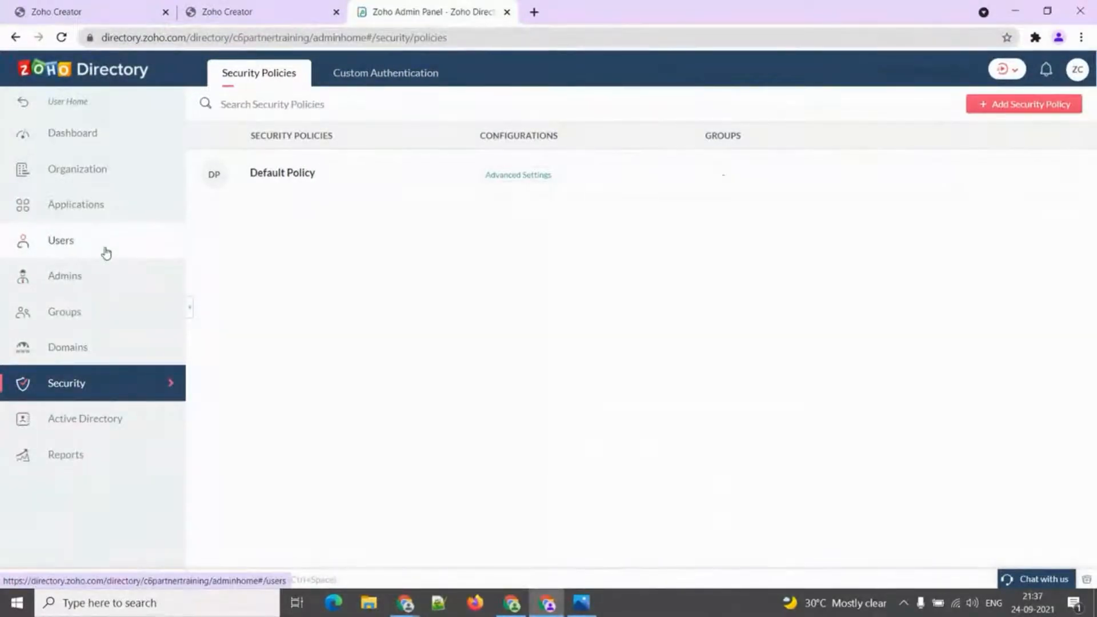
{"action": "key", "text": "alt+Tab"}
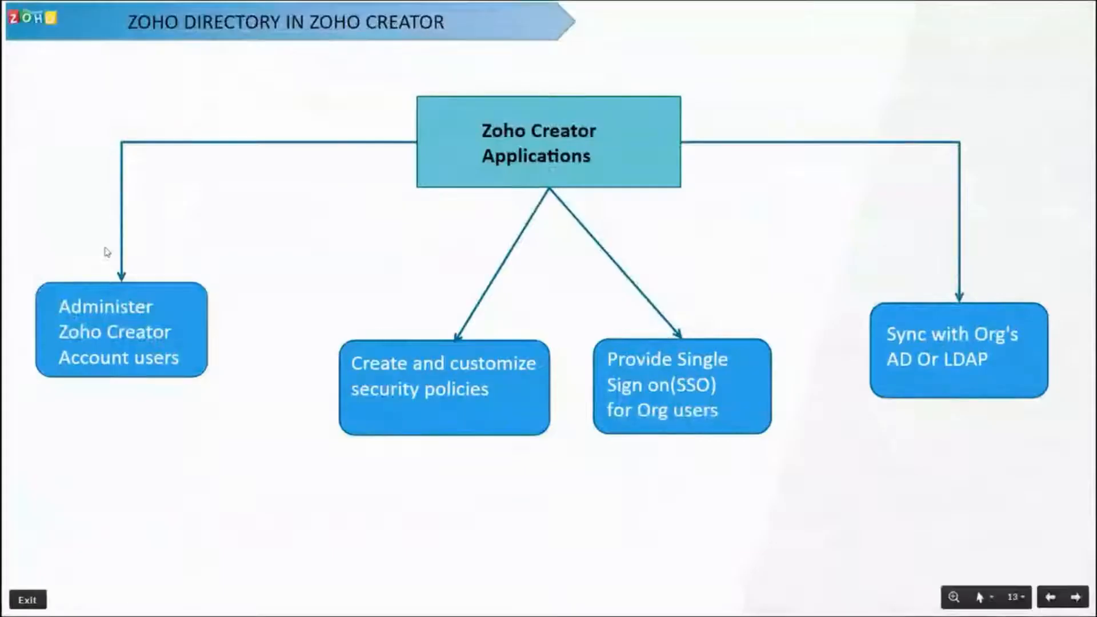
{"action": "key", "text": "Right"}
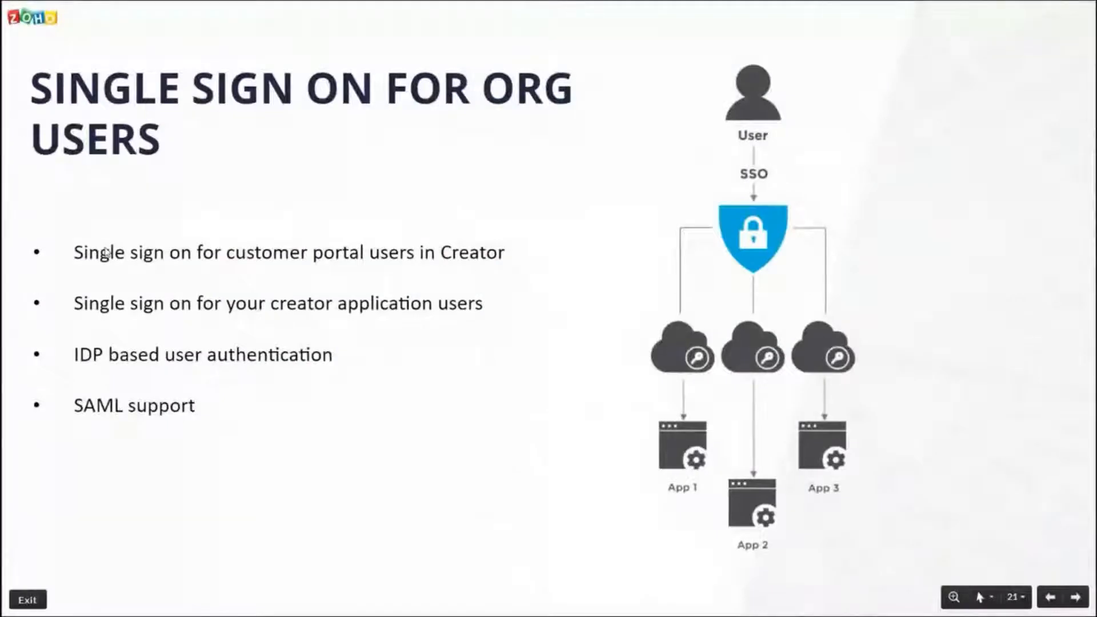
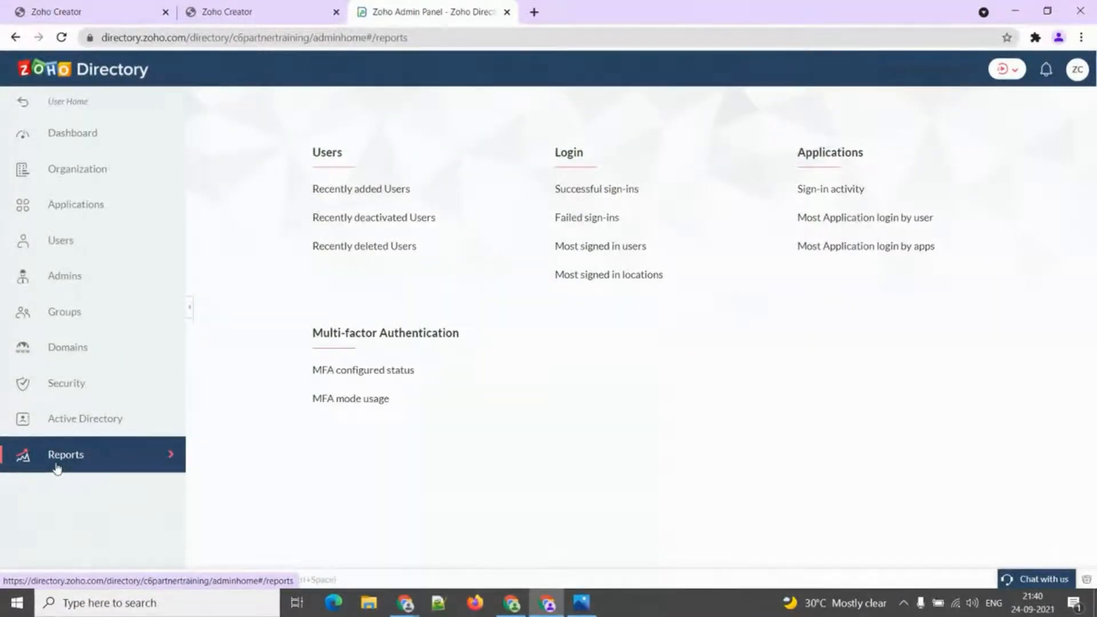
{"action": "left_click", "coordinate": [871, 218]}
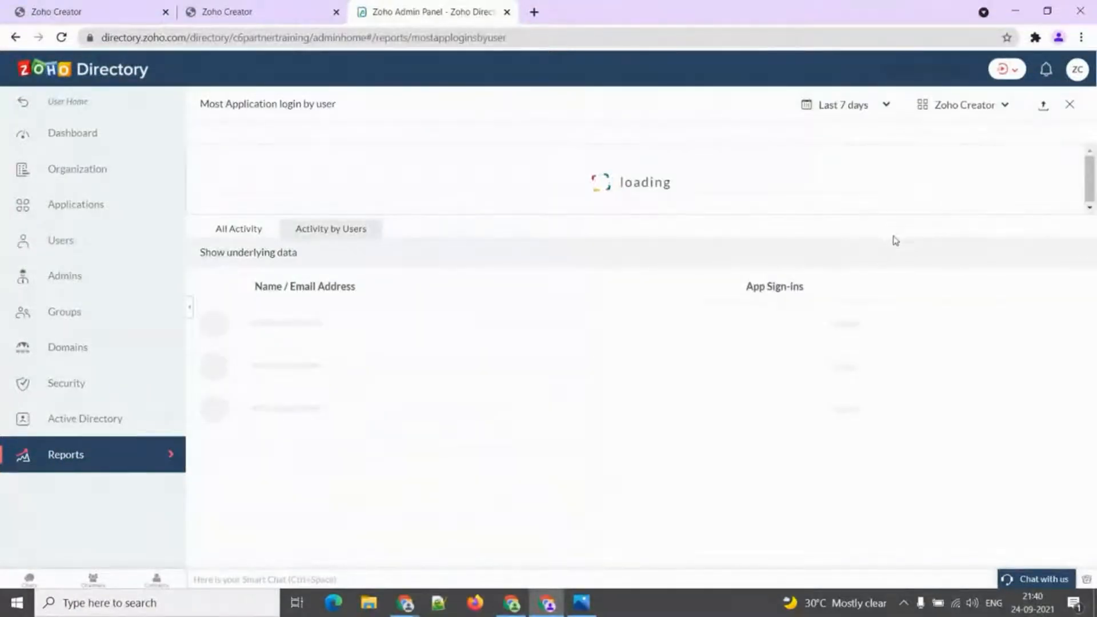
{"action": "left_click", "coordinate": [1070, 105]}
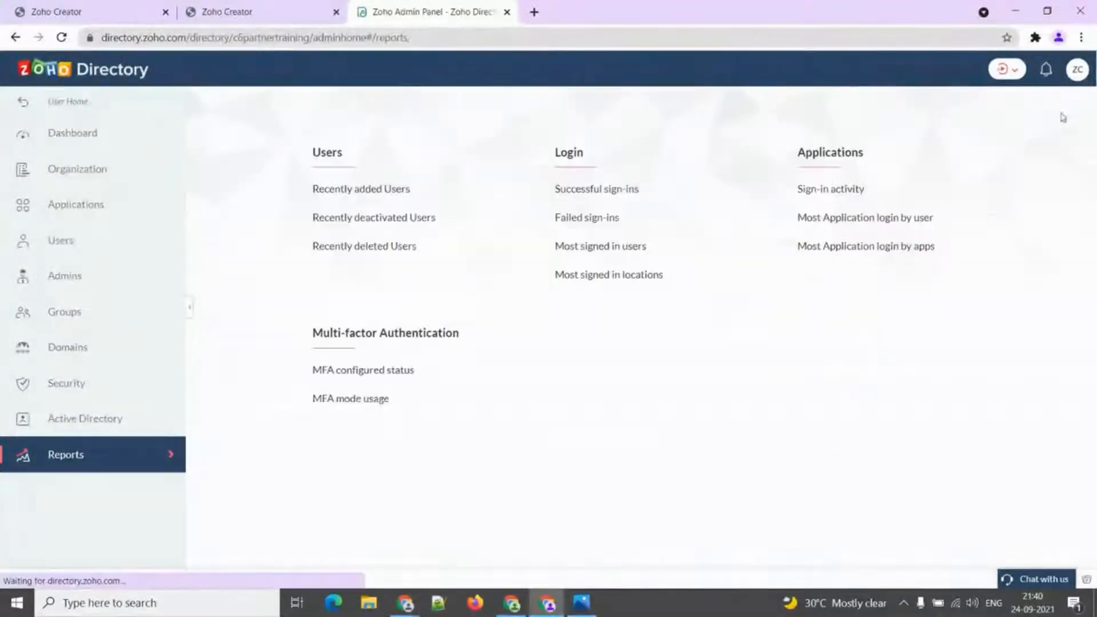
{"action": "left_click", "coordinate": [888, 246]}
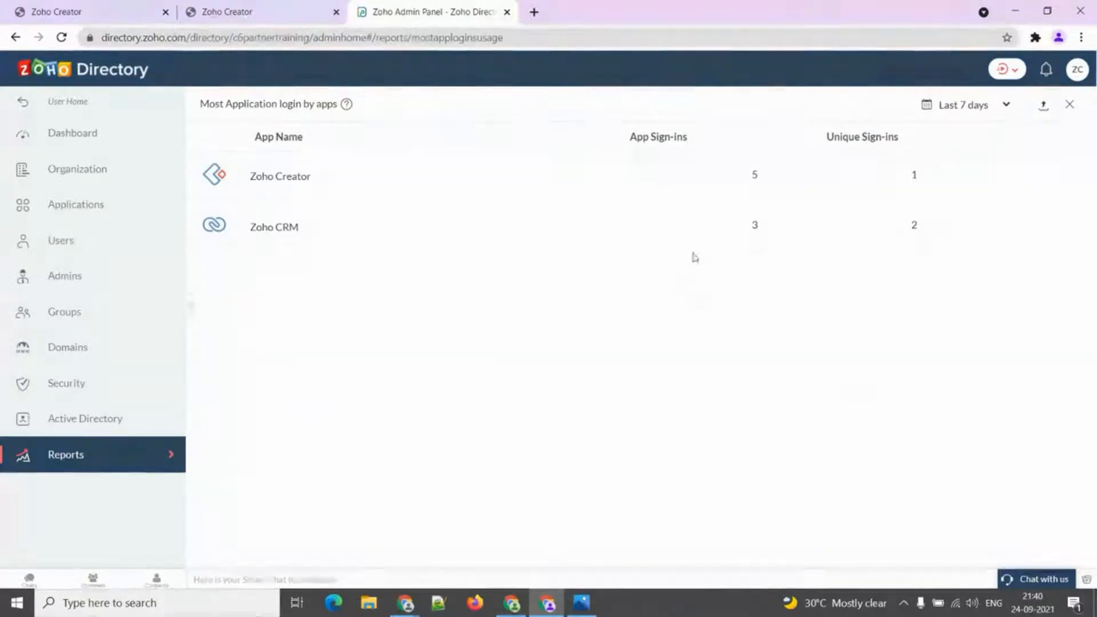
{"action": "left_click", "coordinate": [1072, 106]}
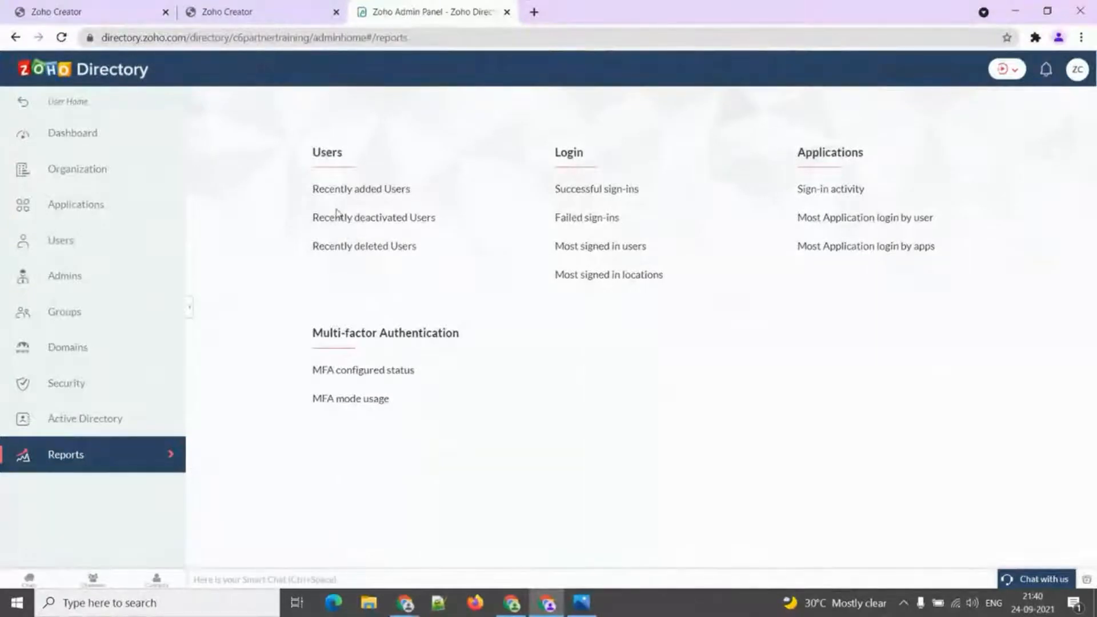
{"action": "left_click", "coordinate": [349, 198]}
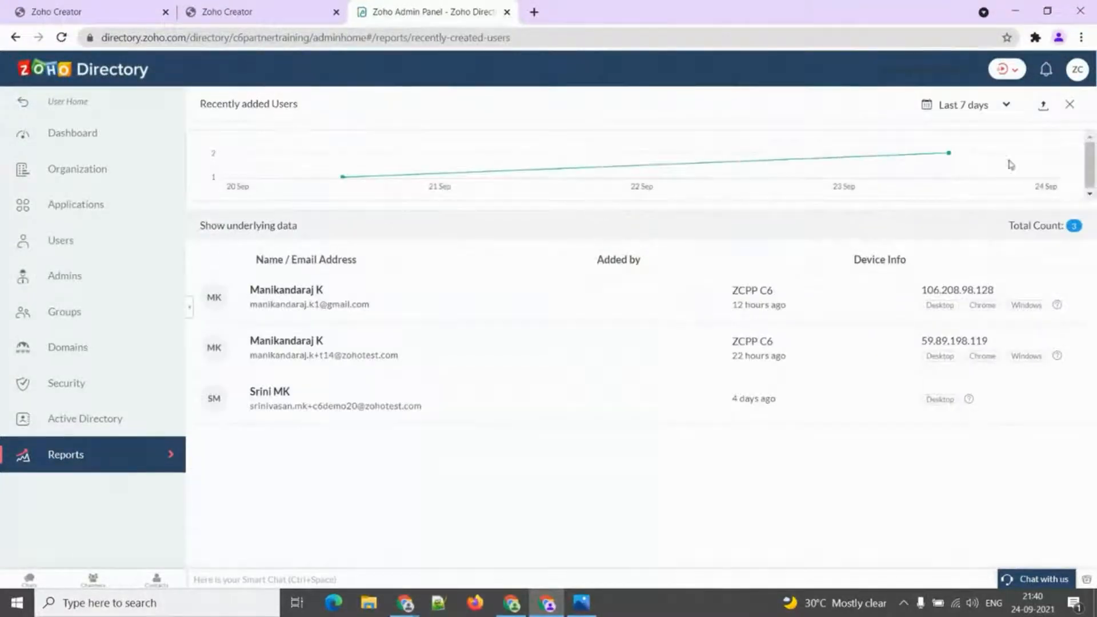
{"action": "left_click", "coordinate": [1071, 105]}
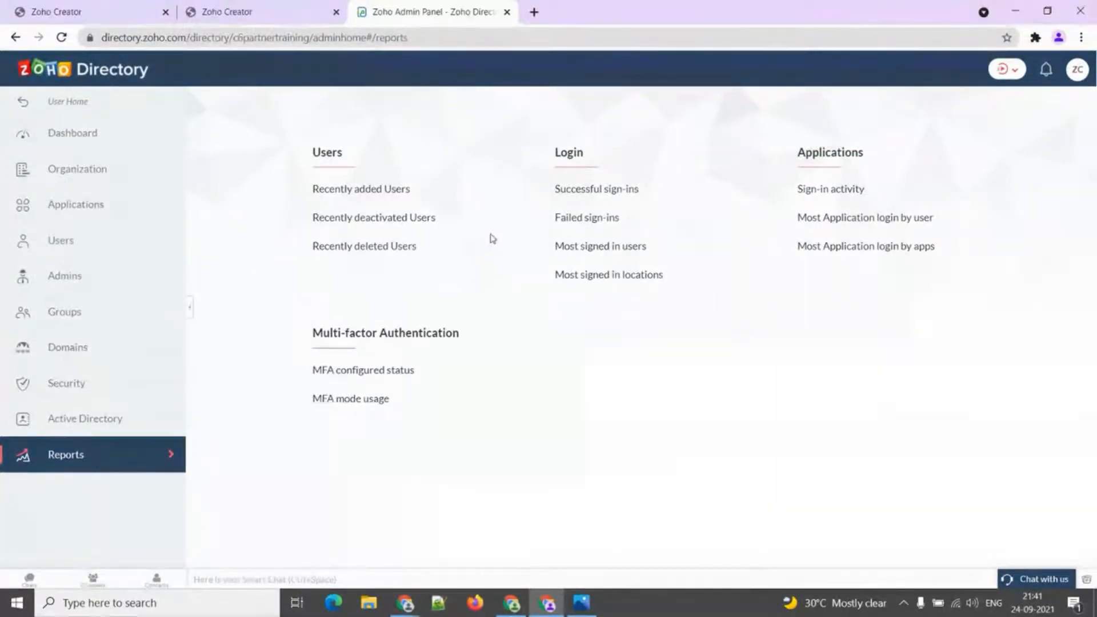
{"action": "left_click", "coordinate": [580, 192]}
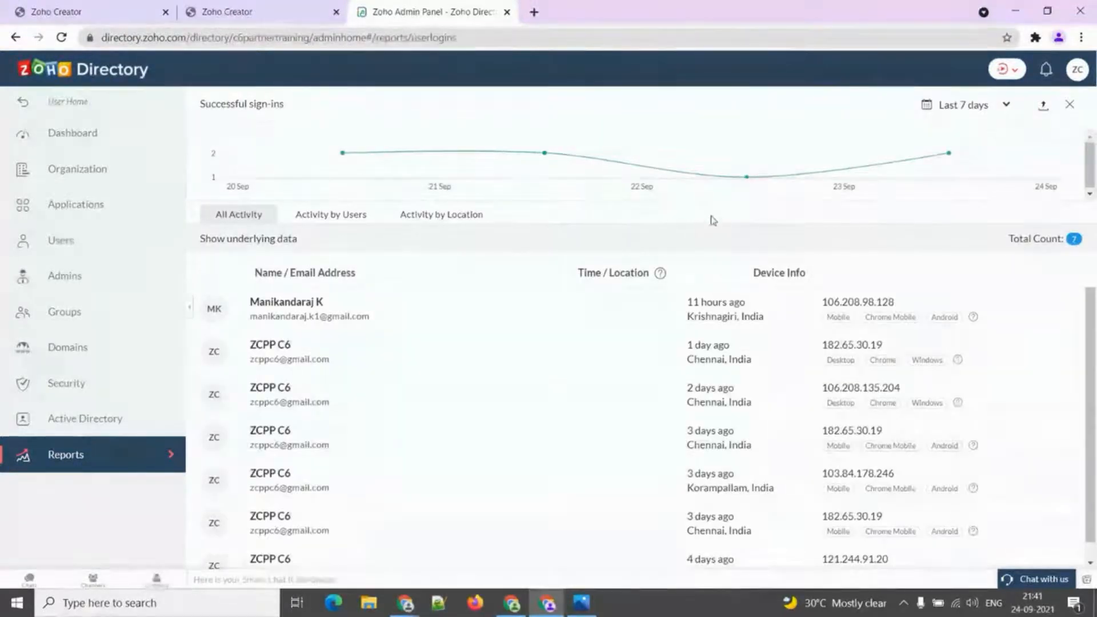
{"action": "left_click", "coordinate": [1070, 105]}
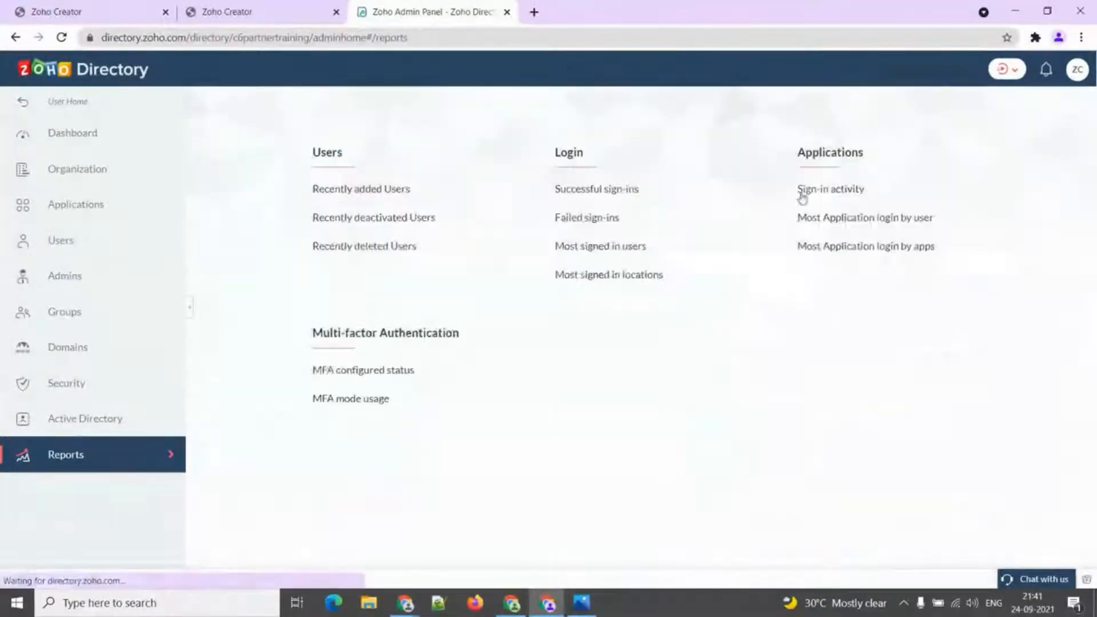
{"action": "left_click", "coordinate": [588, 223]}
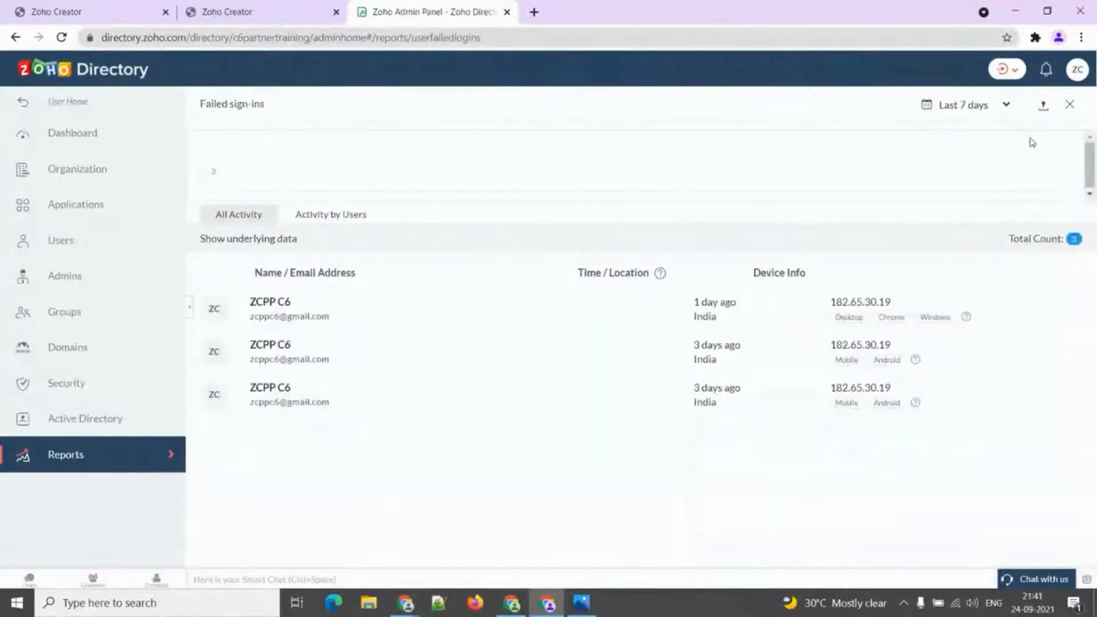
{"action": "left_click", "coordinate": [1070, 104]}
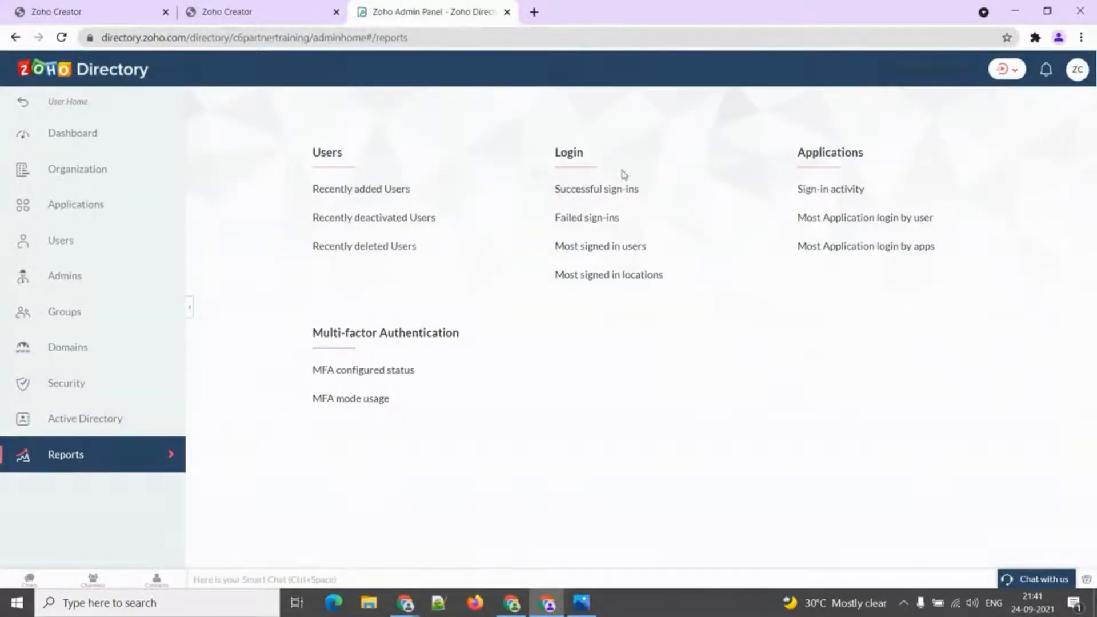
{"action": "left_click", "coordinate": [358, 376]}
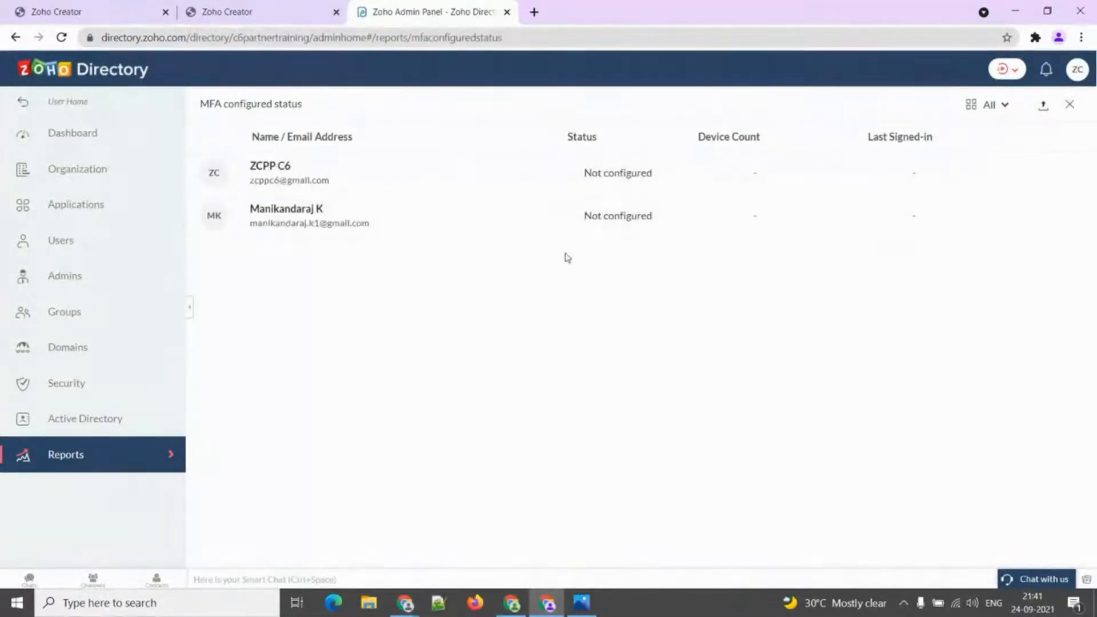
{"action": "left_click", "coordinate": [1072, 105]}
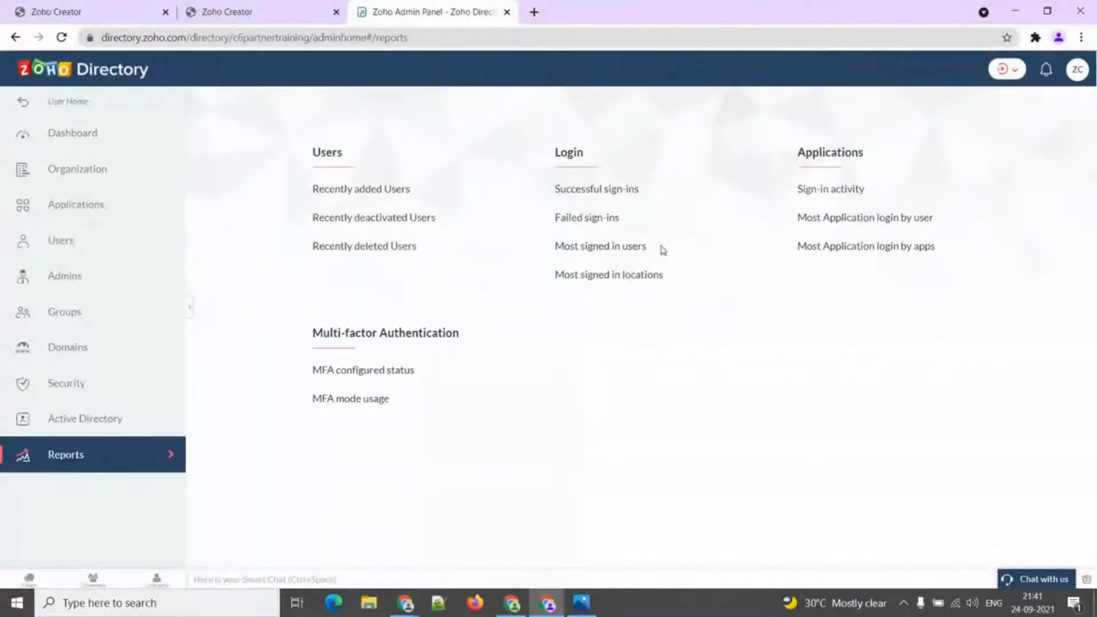
{"action": "key", "text": "alt+Tab"}
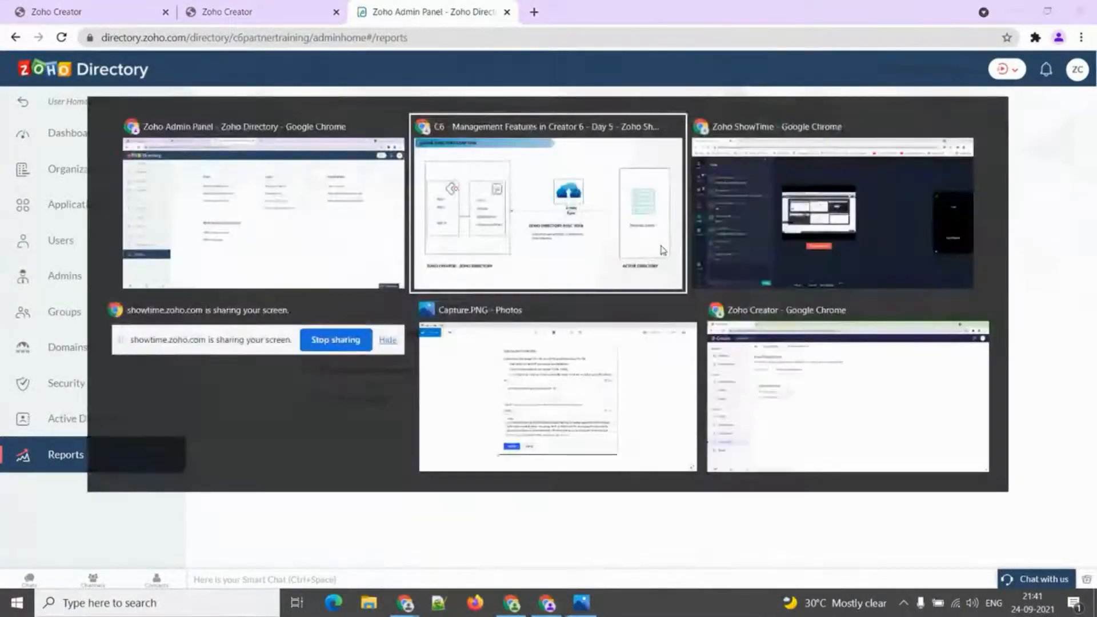
{"action": "key", "text": "Right"}
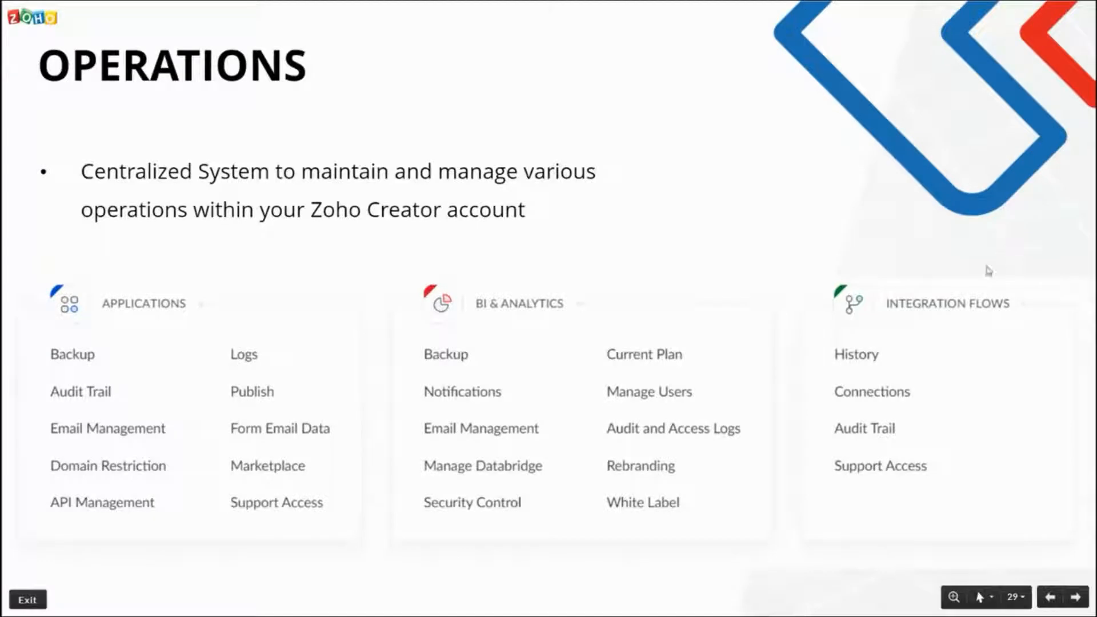
{"action": "key", "text": "alt+Tab"}
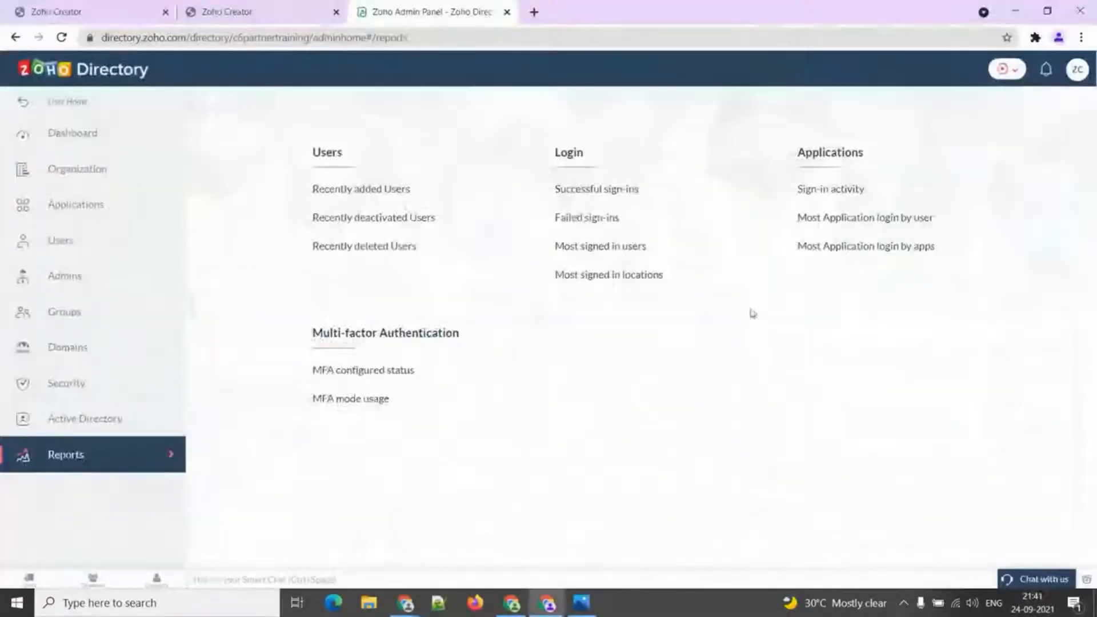
In the second Zoho Creator tab, go to Operations and open the Applications Backup page.
{"action": "left_click", "coordinate": [285, 12]}
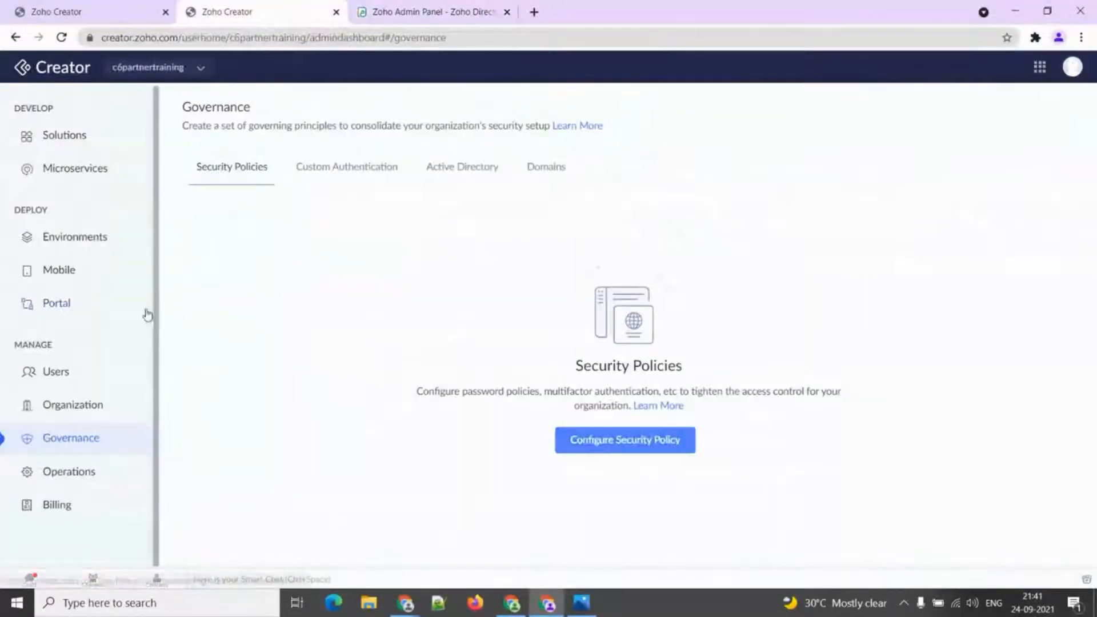
{"action": "left_click", "coordinate": [71, 473]}
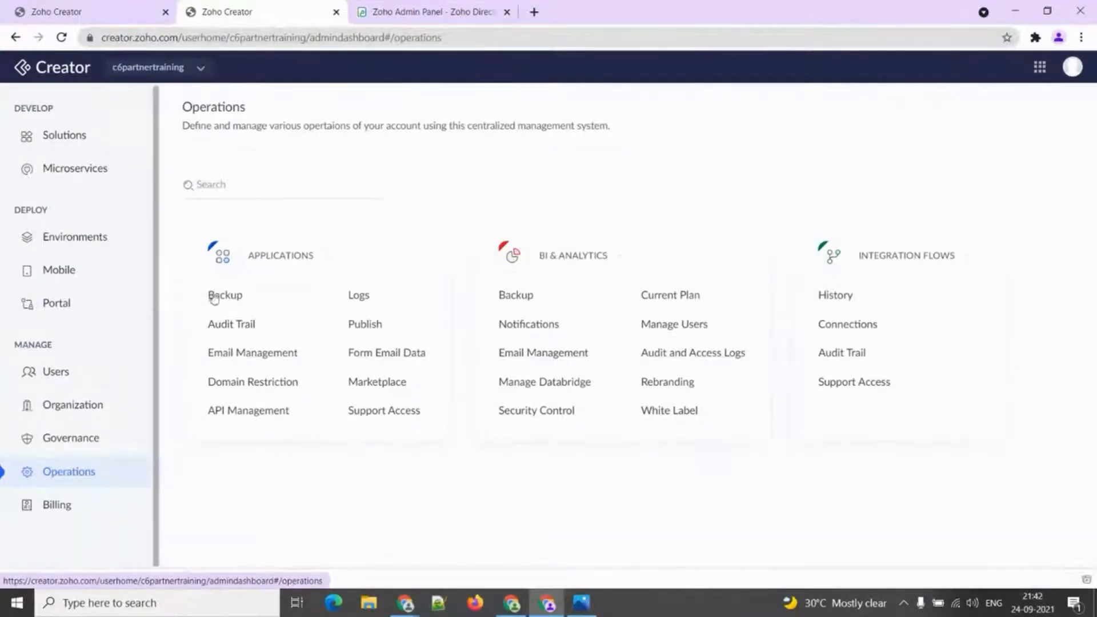
{"action": "left_click", "coordinate": [242, 295]}
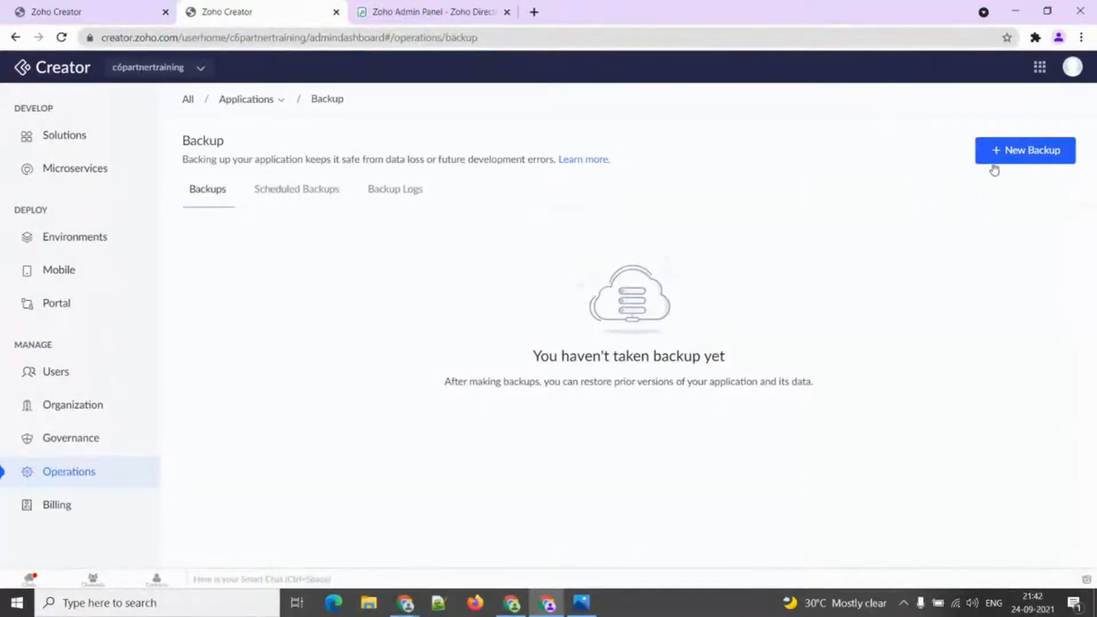
Start a new backup of Employee Management with frequency Now and Schema + Data + Files components.
{"action": "left_click", "coordinate": [1010, 150]}
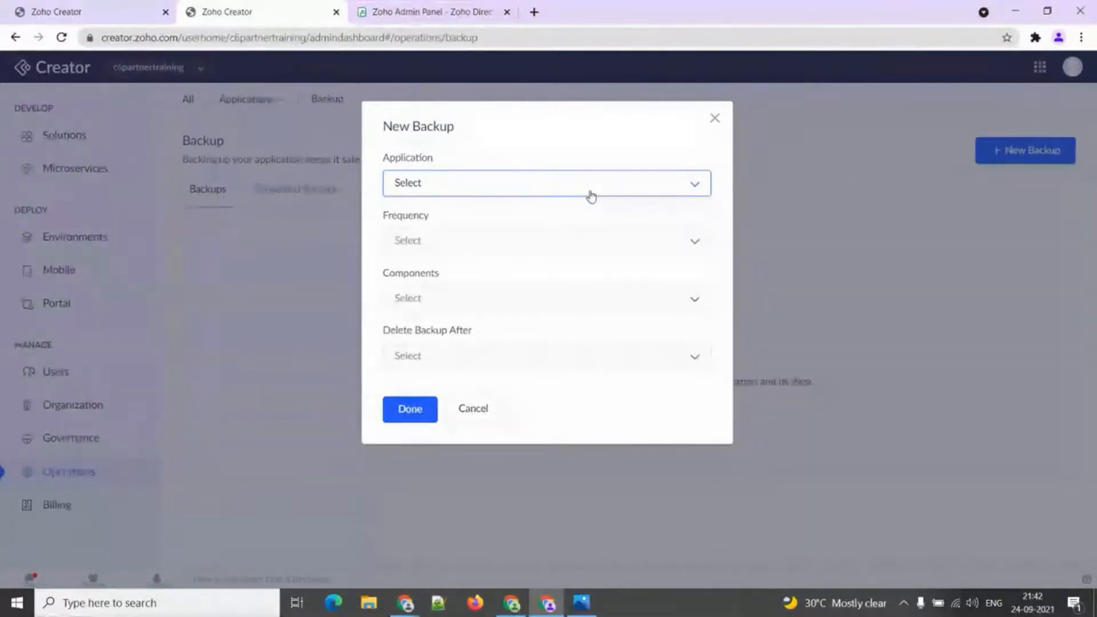
{"action": "left_click", "coordinate": [590, 196]}
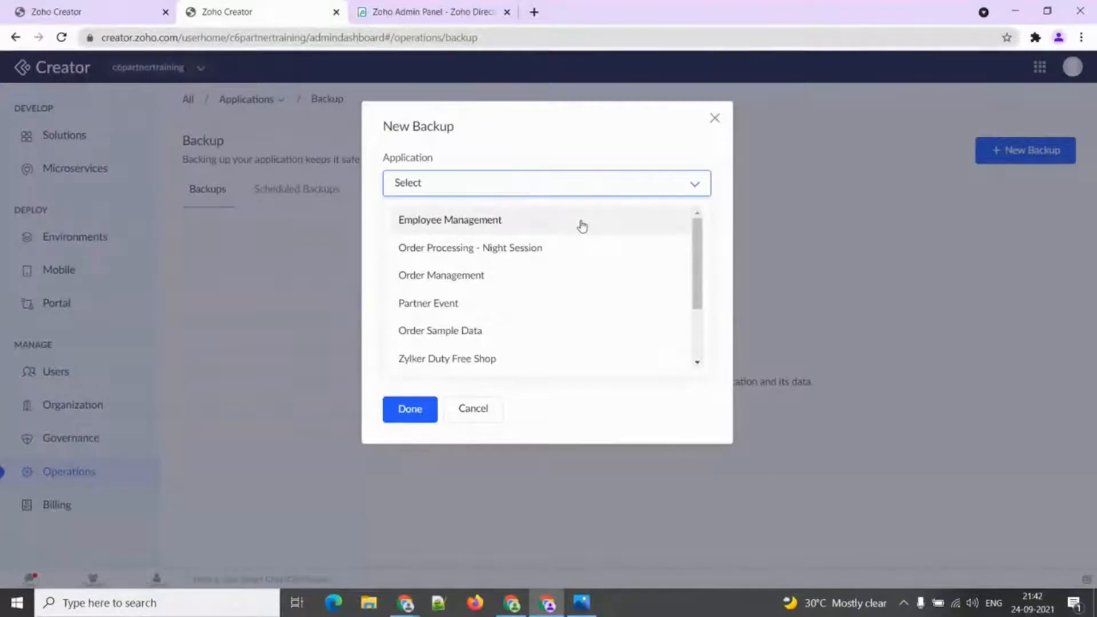
{"action": "left_click", "coordinate": [582, 225]}
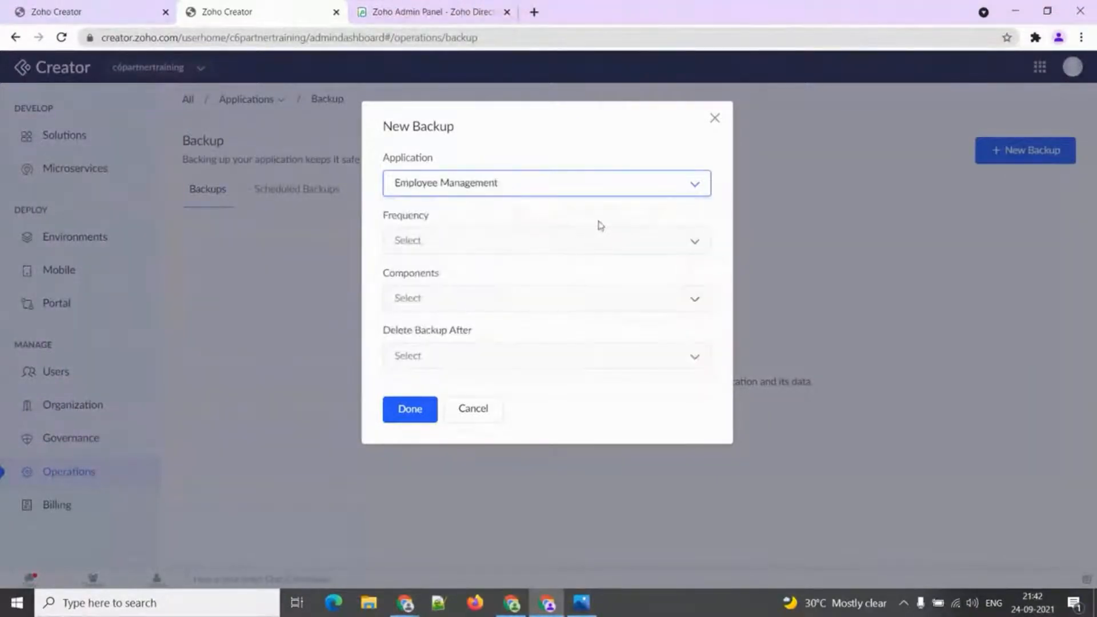
{"action": "left_click", "coordinate": [507, 239]}
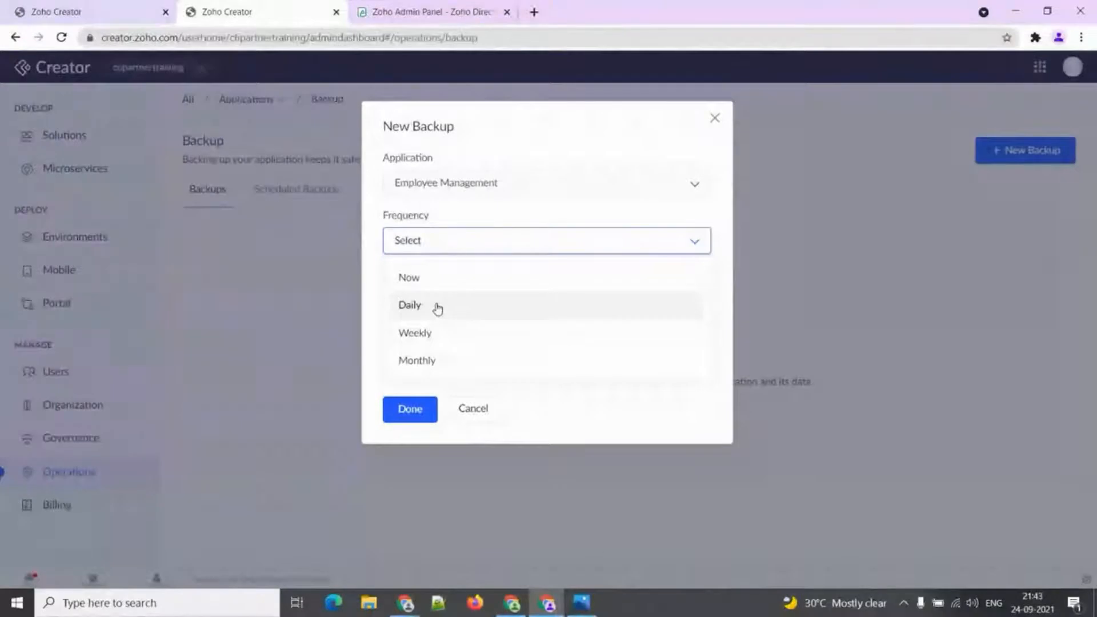
{"action": "left_click", "coordinate": [451, 250]}
{"action": "left_click", "coordinate": [451, 250]}
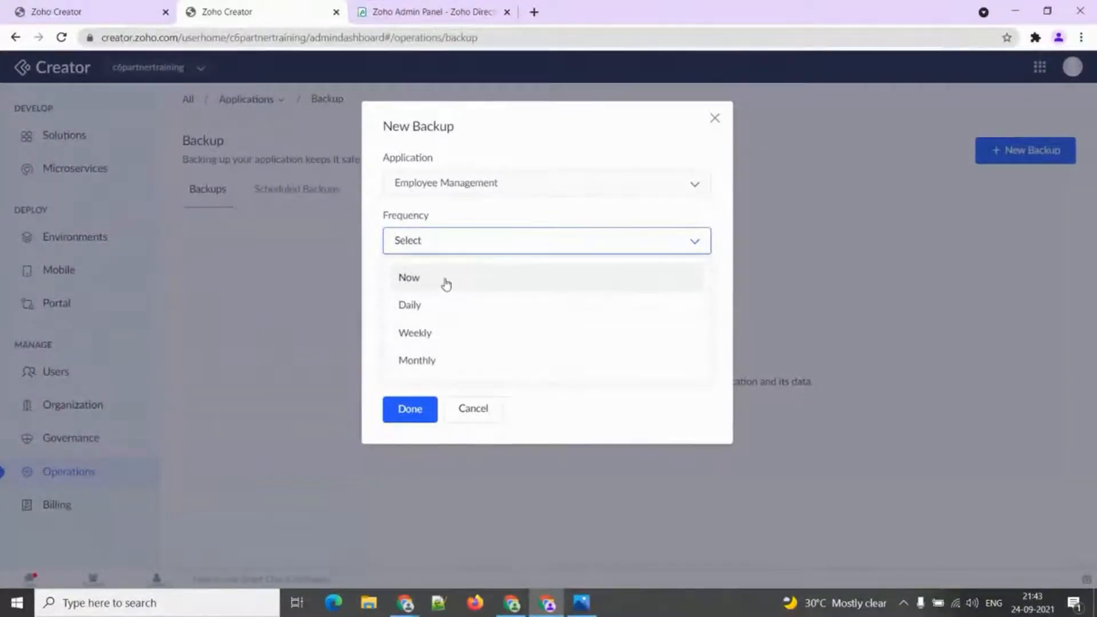
{"action": "left_click", "coordinate": [446, 281]}
{"action": "left_click", "coordinate": [447, 299]}
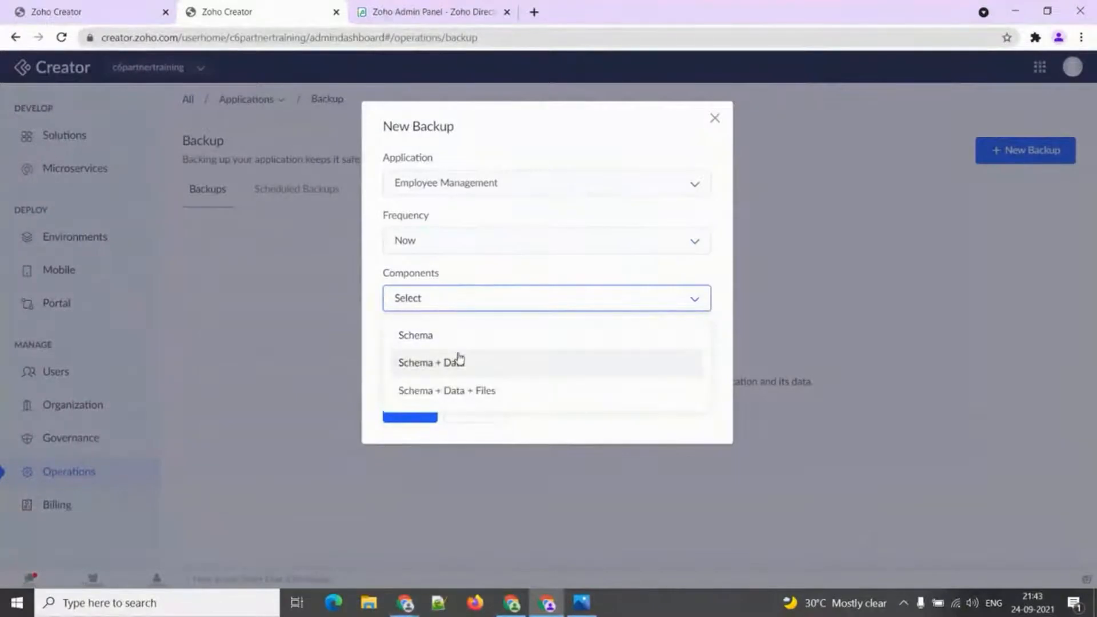
{"action": "left_click", "coordinate": [470, 391]}
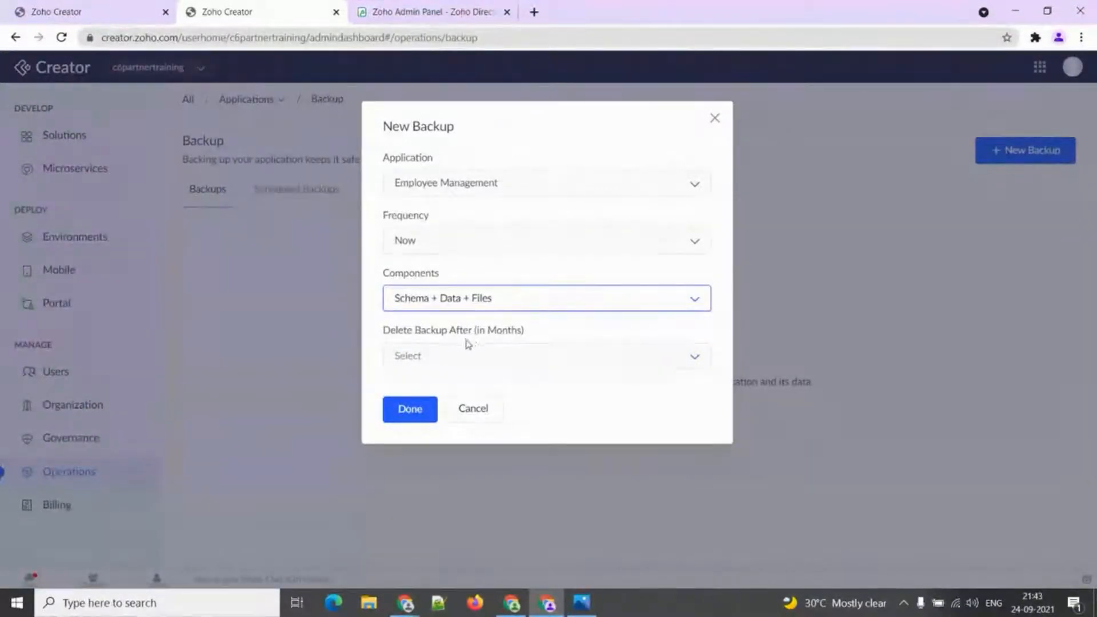
{"action": "left_click", "coordinate": [501, 355]}
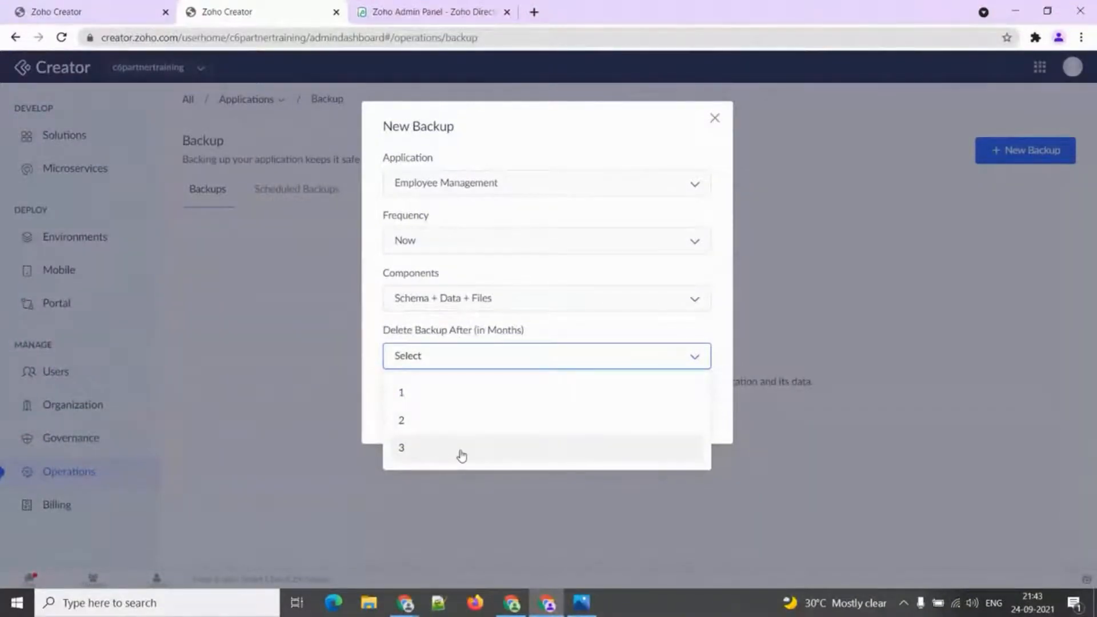
Try a Daily backup frequency with backups kept for 7 days.
{"action": "left_click", "coordinate": [456, 250]}
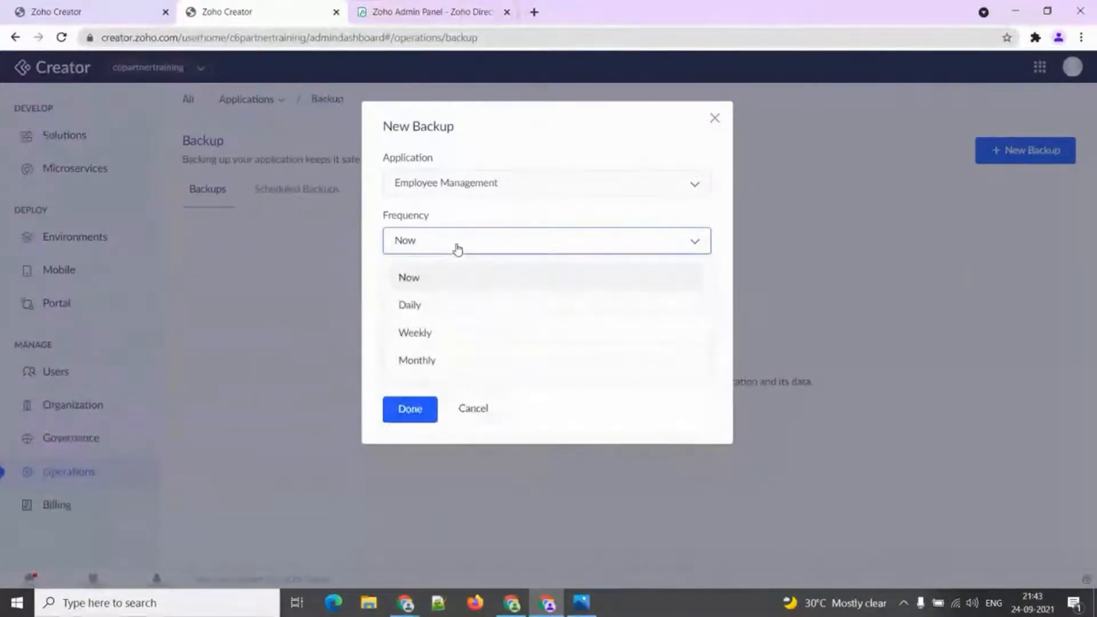
{"action": "left_click", "coordinate": [447, 305]}
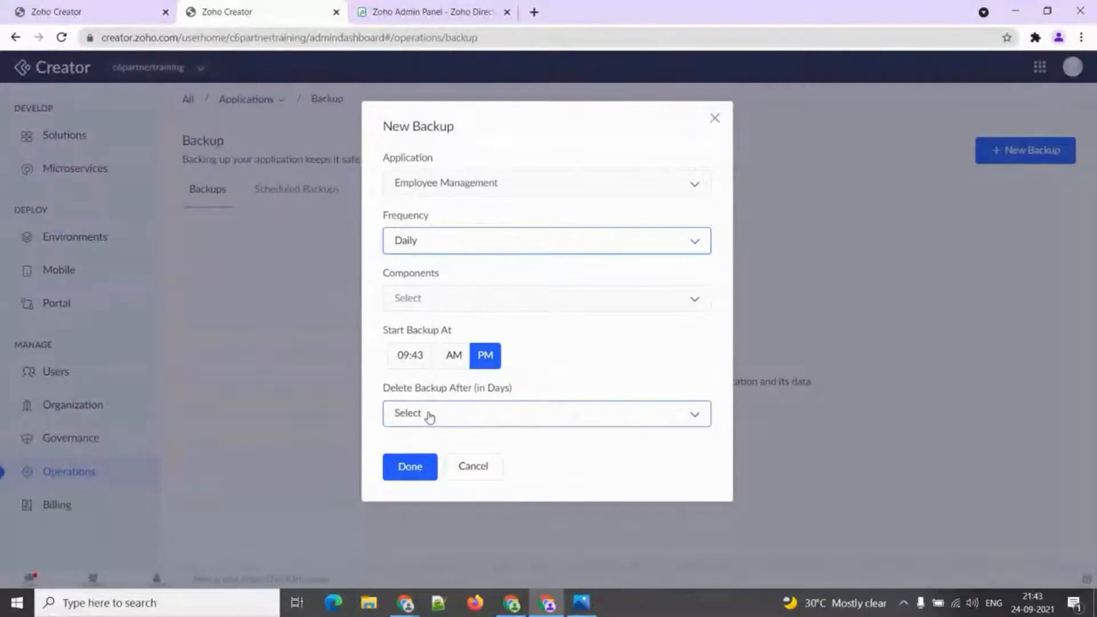
{"action": "left_click", "coordinate": [429, 418]}
{"action": "scroll", "coordinate": [426, 378], "scroll_direction": "down", "scroll_amount": 1}
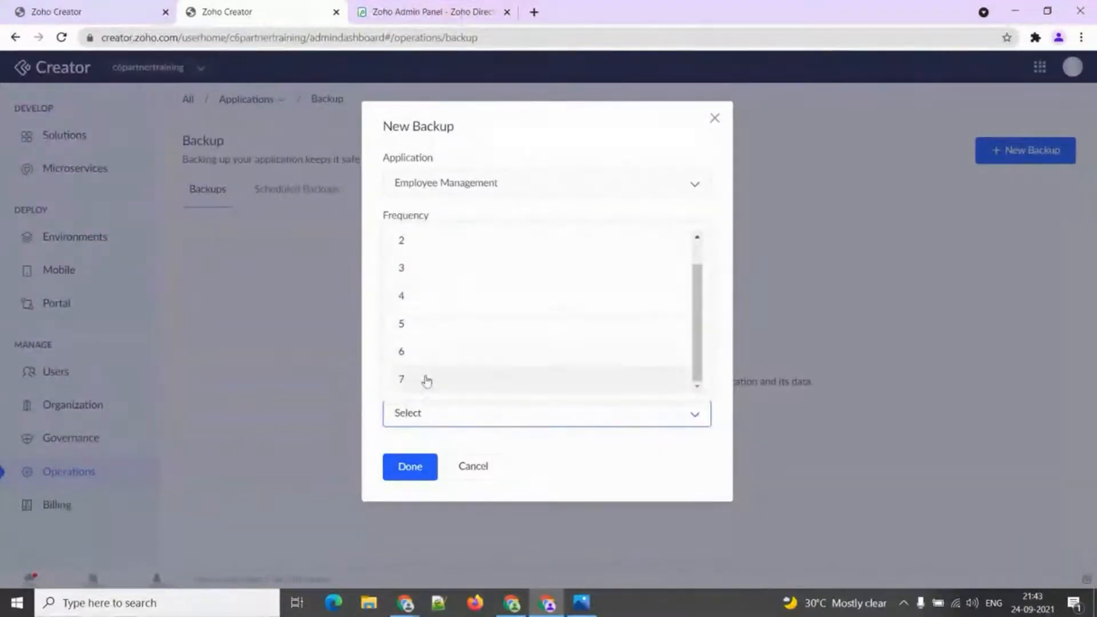
{"action": "left_click", "coordinate": [423, 385]}
Try Weekly frequency kept 6 weeks, then Monthly frequency kept 6 months.
{"action": "left_click", "coordinate": [441, 252]}
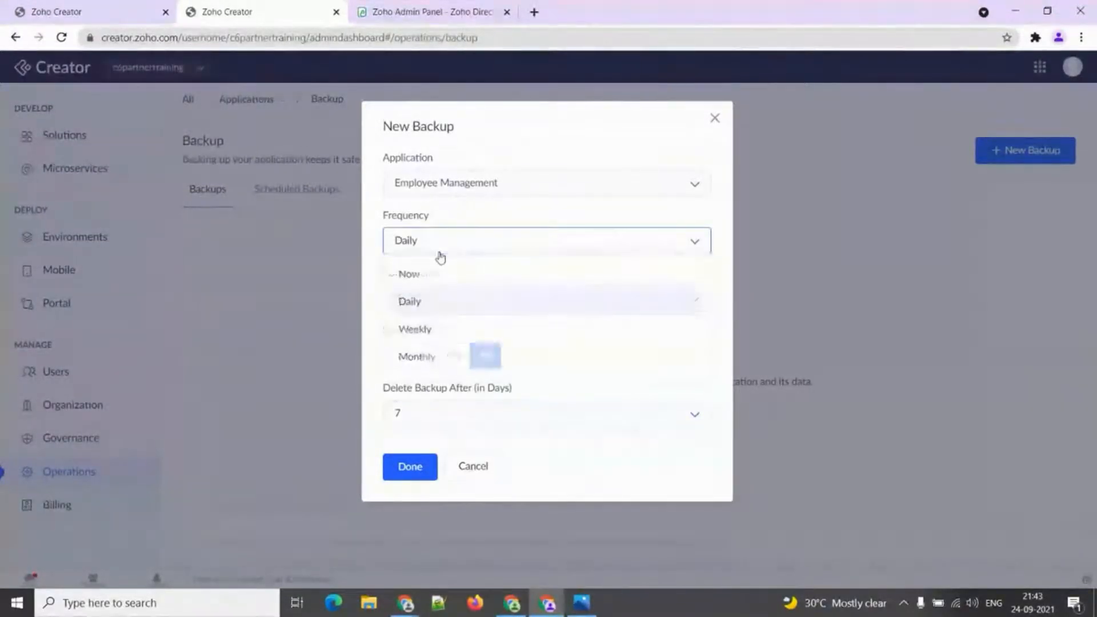
{"action": "left_click", "coordinate": [430, 332]}
{"action": "left_click", "coordinate": [435, 413]}
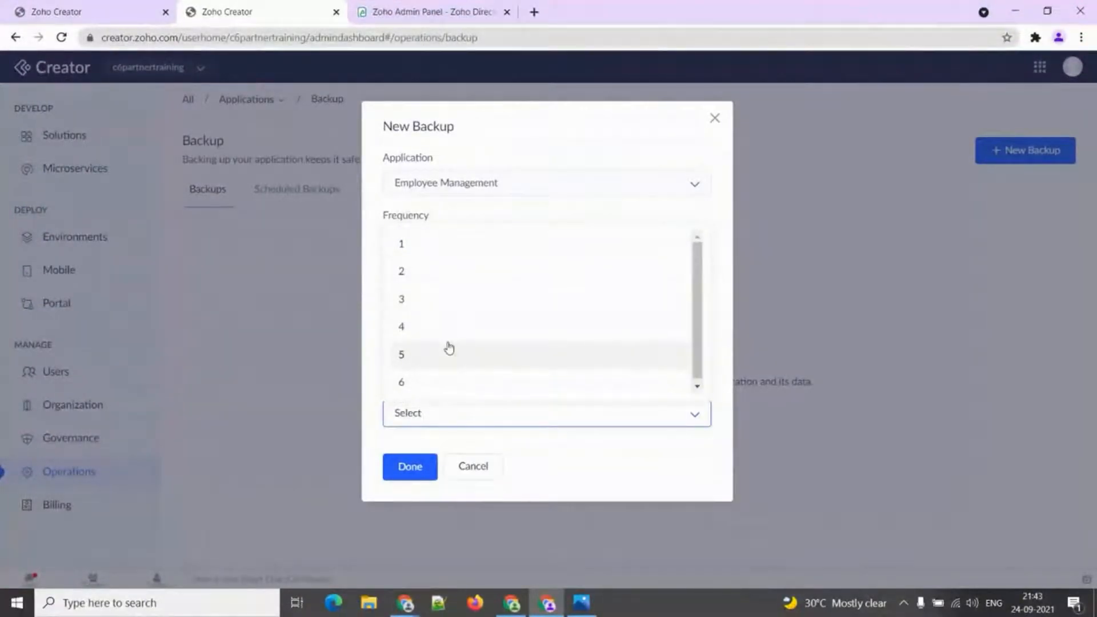
{"action": "left_click", "coordinate": [453, 385]}
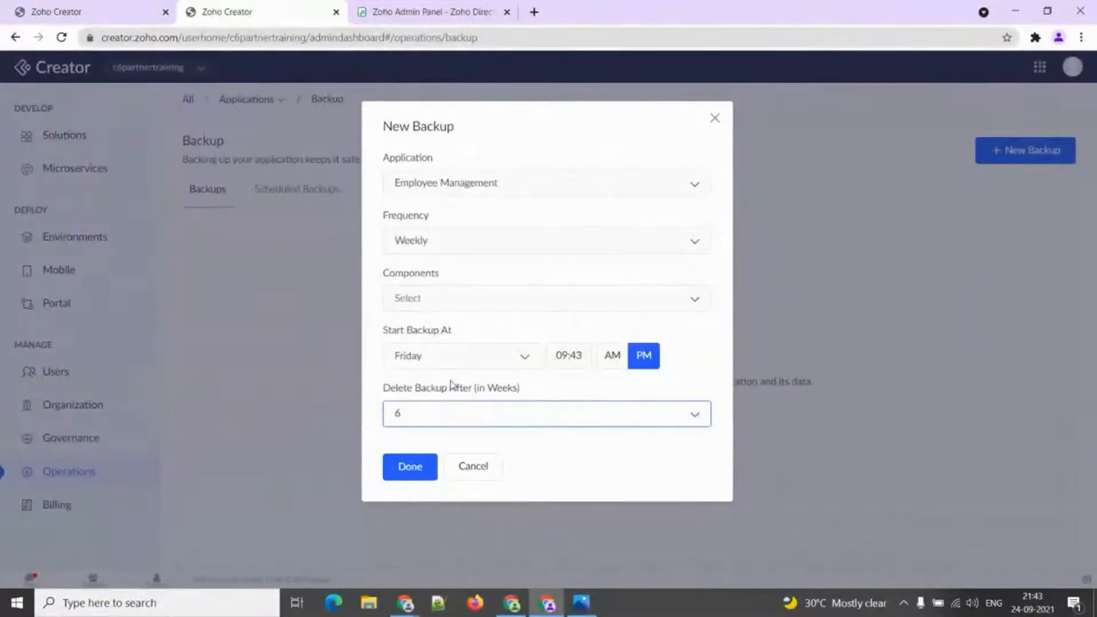
{"action": "left_click", "coordinate": [449, 250]}
{"action": "left_click", "coordinate": [440, 361]}
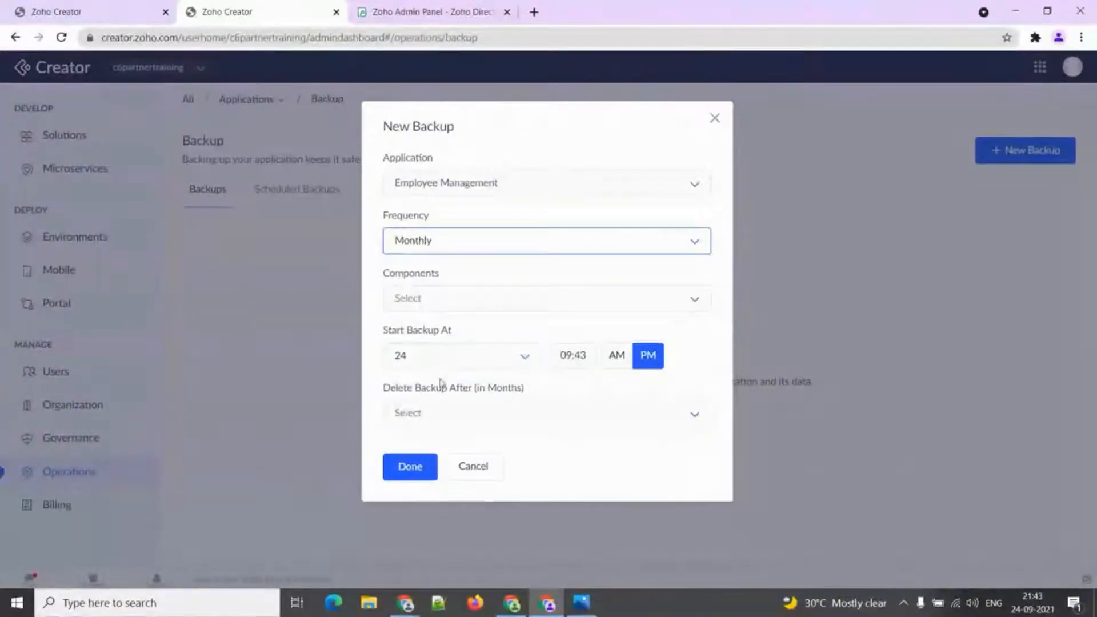
{"action": "left_click", "coordinate": [439, 413]}
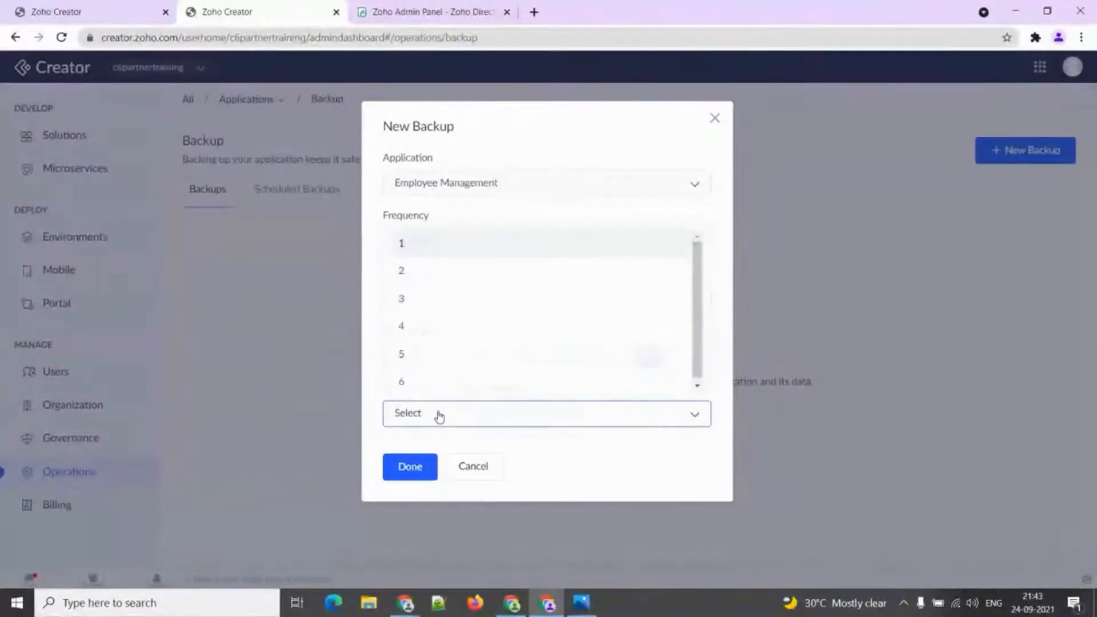
{"action": "left_click", "coordinate": [447, 380]}
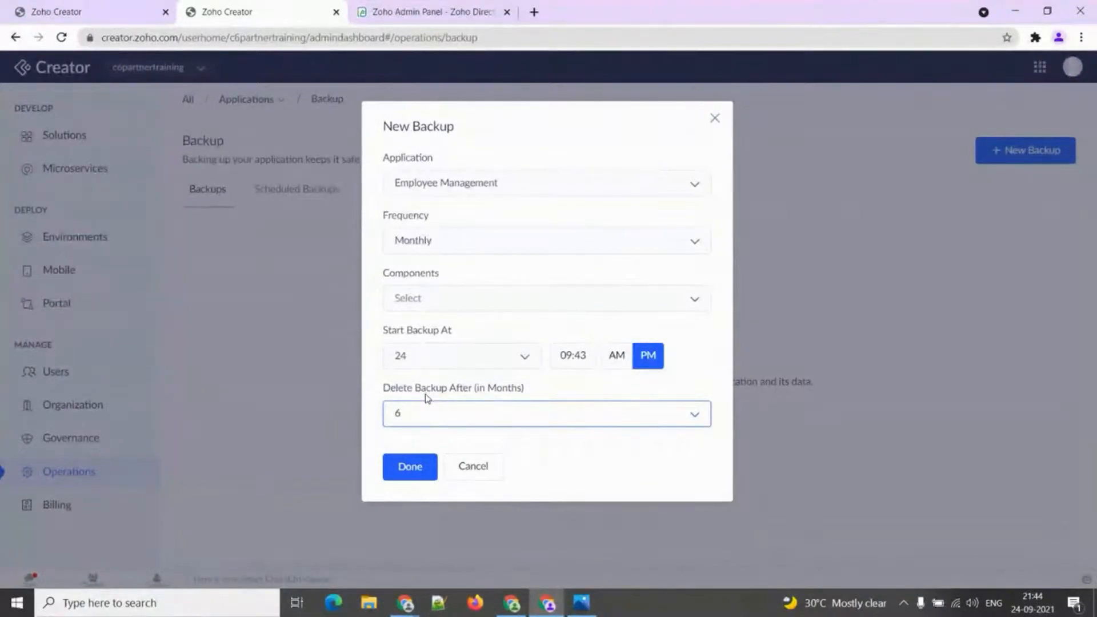
Save a Daily, Schema-only backup deleted after 6 days.
{"action": "left_click", "coordinate": [443, 251]}
{"action": "left_click", "coordinate": [444, 275]}
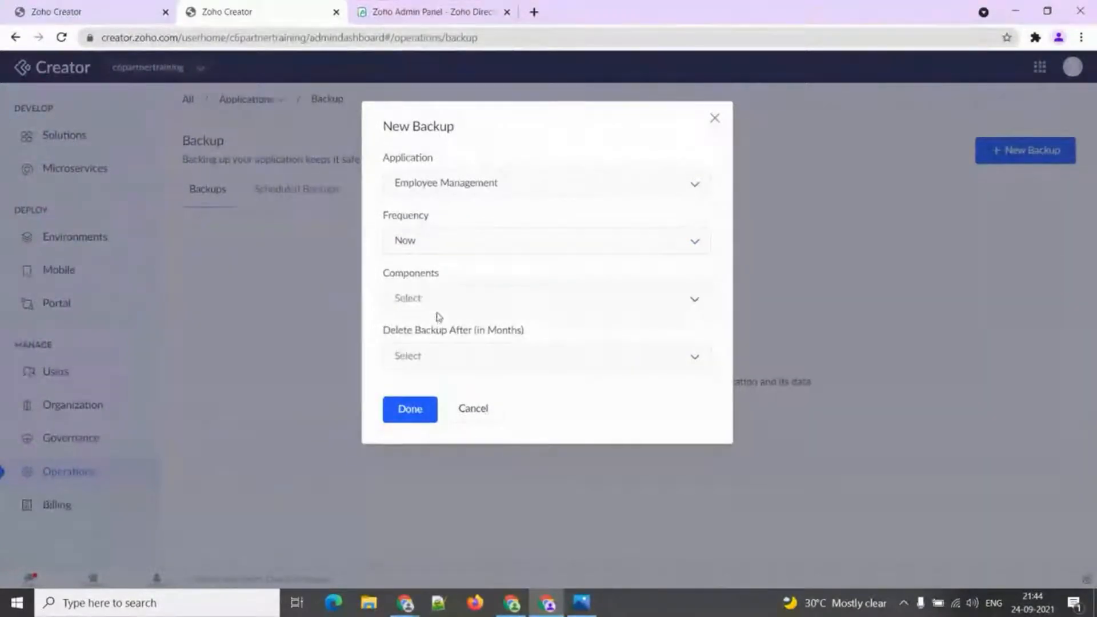
{"action": "left_click", "coordinate": [448, 240]}
{"action": "left_click", "coordinate": [428, 303]}
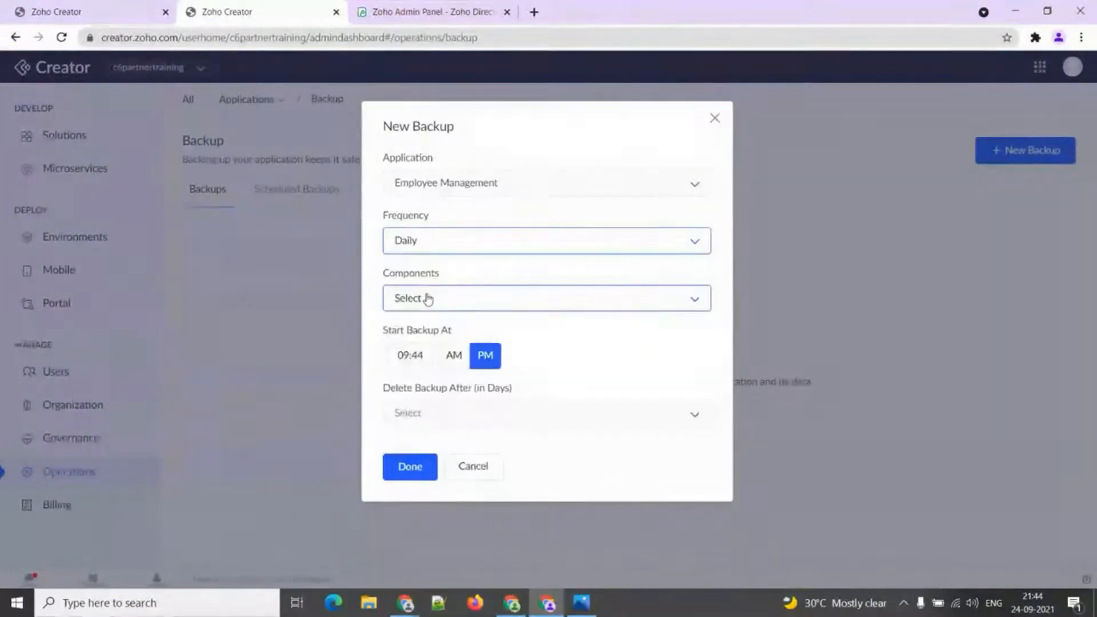
{"action": "left_click", "coordinate": [428, 298]}
{"action": "left_click", "coordinate": [421, 333]}
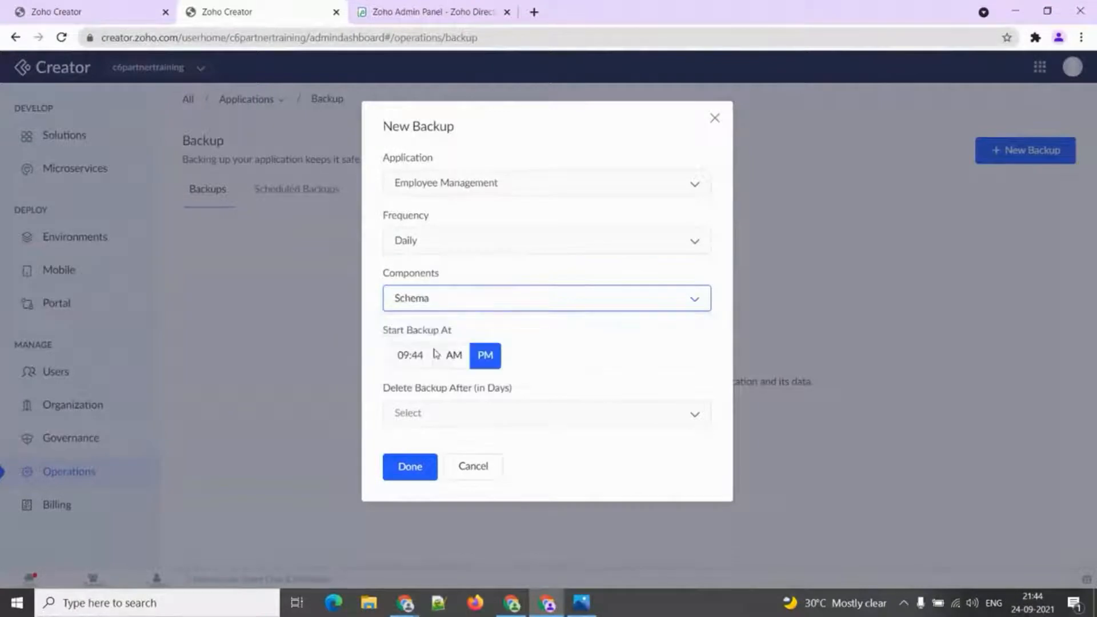
{"action": "left_click", "coordinate": [426, 414]}
{"action": "left_click", "coordinate": [424, 383]}
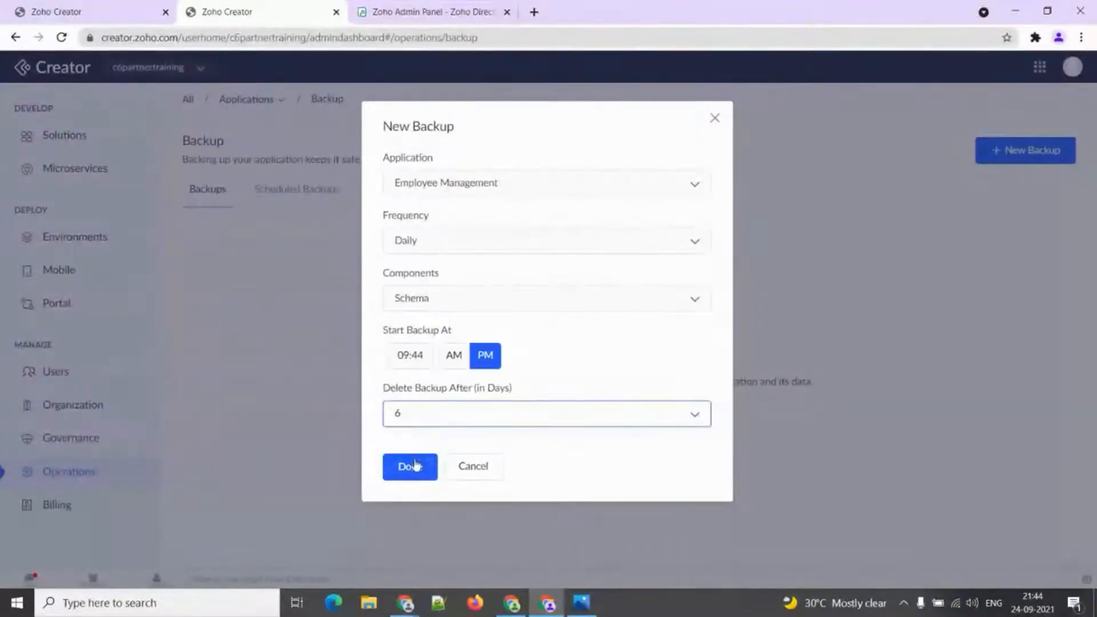
{"action": "left_click", "coordinate": [416, 466]}
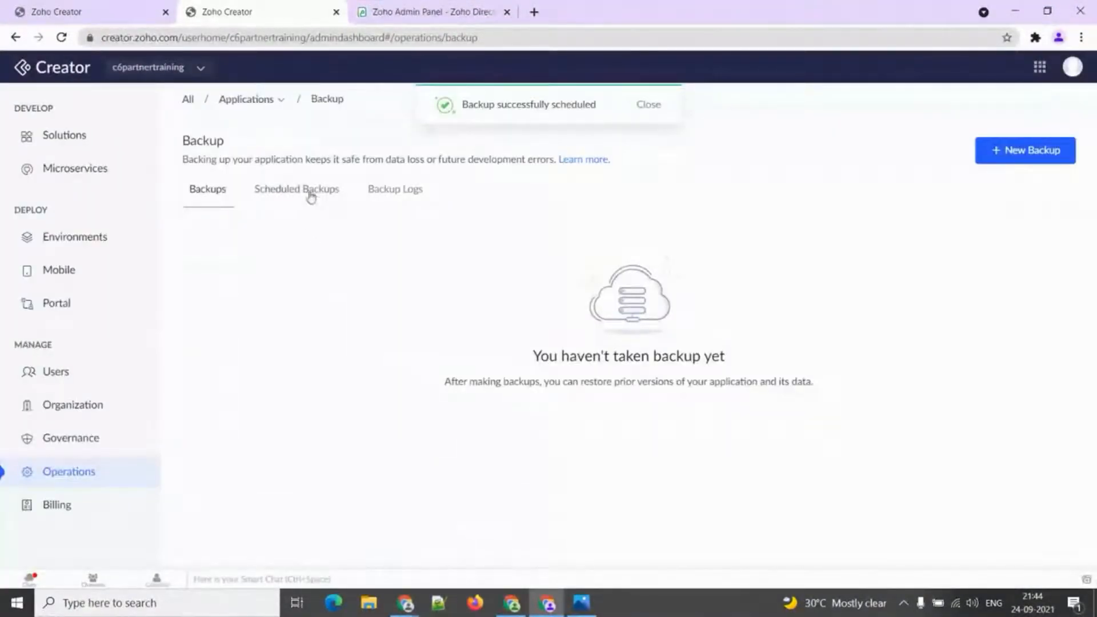
Review the Scheduled Backups and Backup Logs tabs, then return to the Backups list.
{"action": "left_click", "coordinate": [308, 193]}
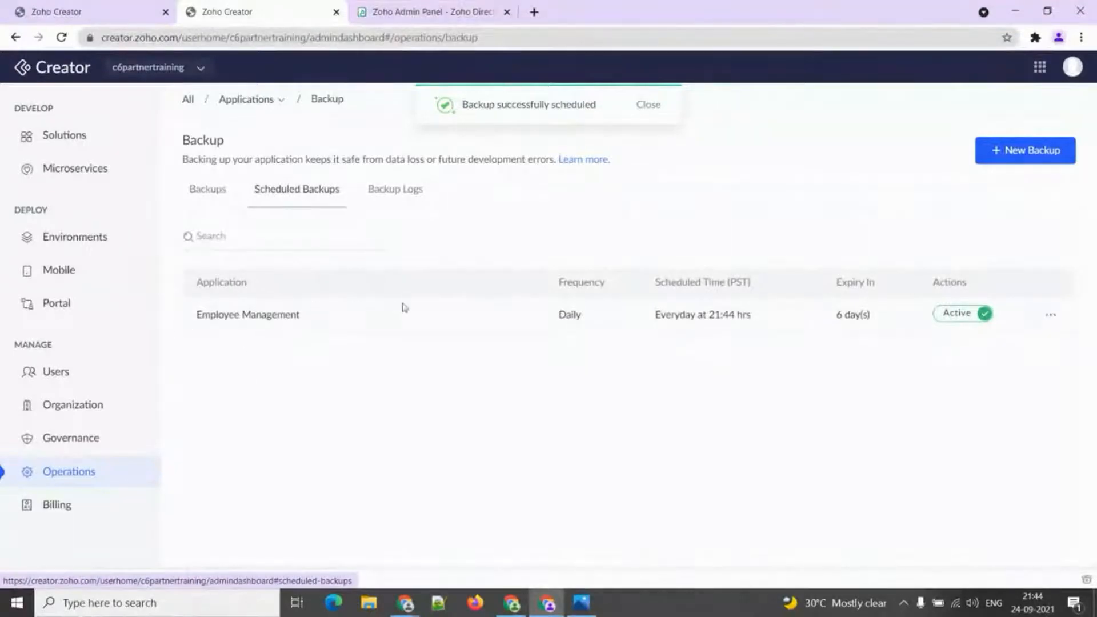
{"action": "left_click", "coordinate": [395, 190]}
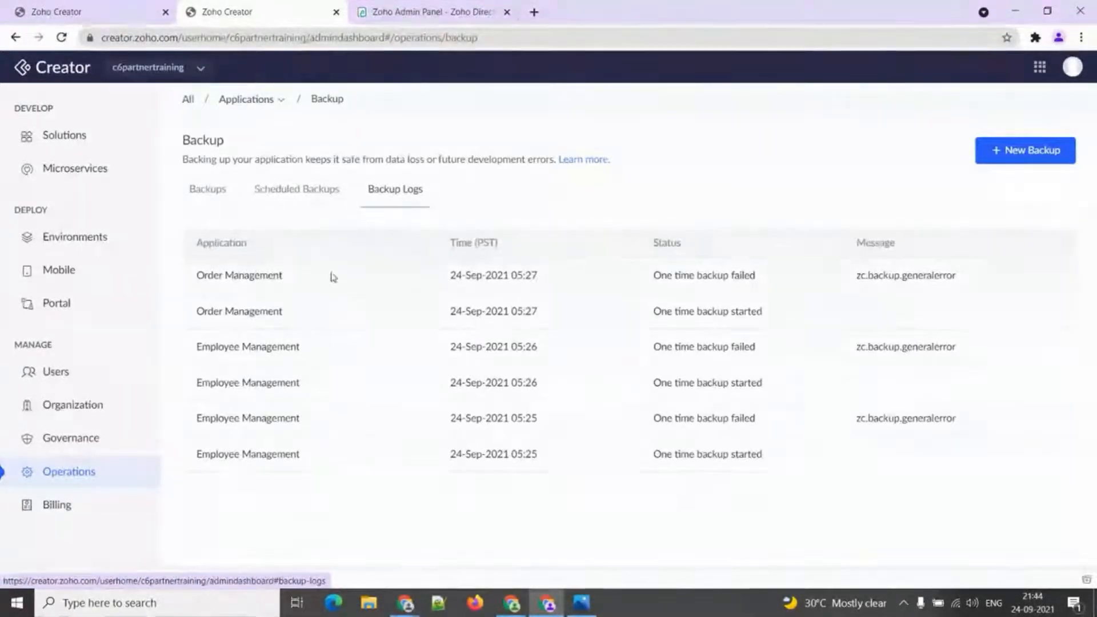
{"action": "left_click", "coordinate": [216, 196]}
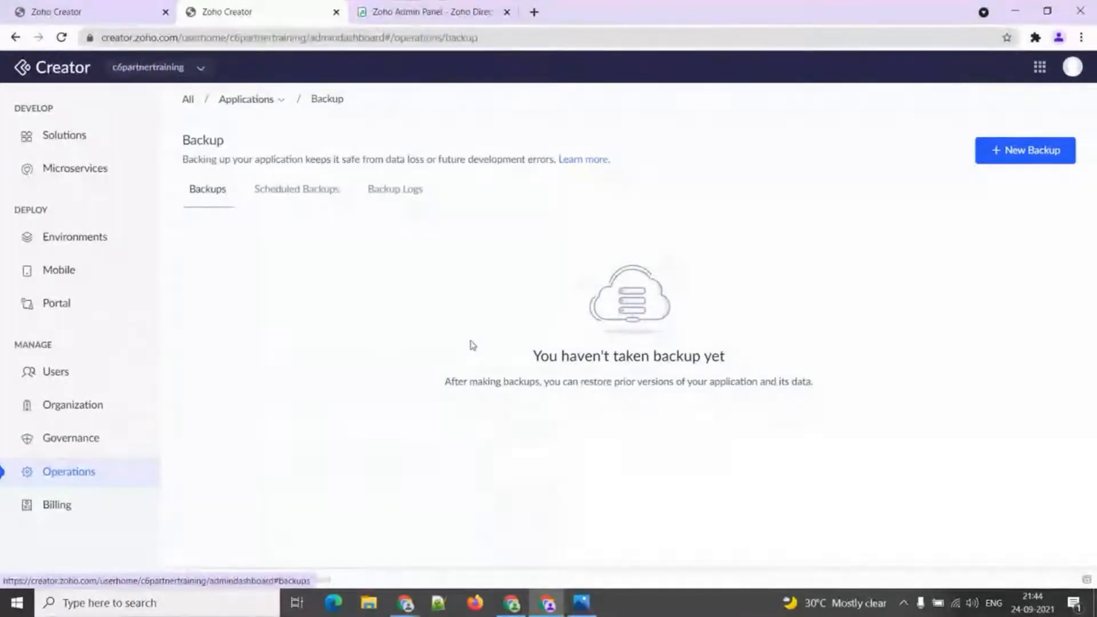
{"action": "left_click", "coordinate": [281, 102]}
Open the Audit Trail for the Employee Management app's Employee Information form.
{"action": "mouse_move", "coordinate": [282, 122]}
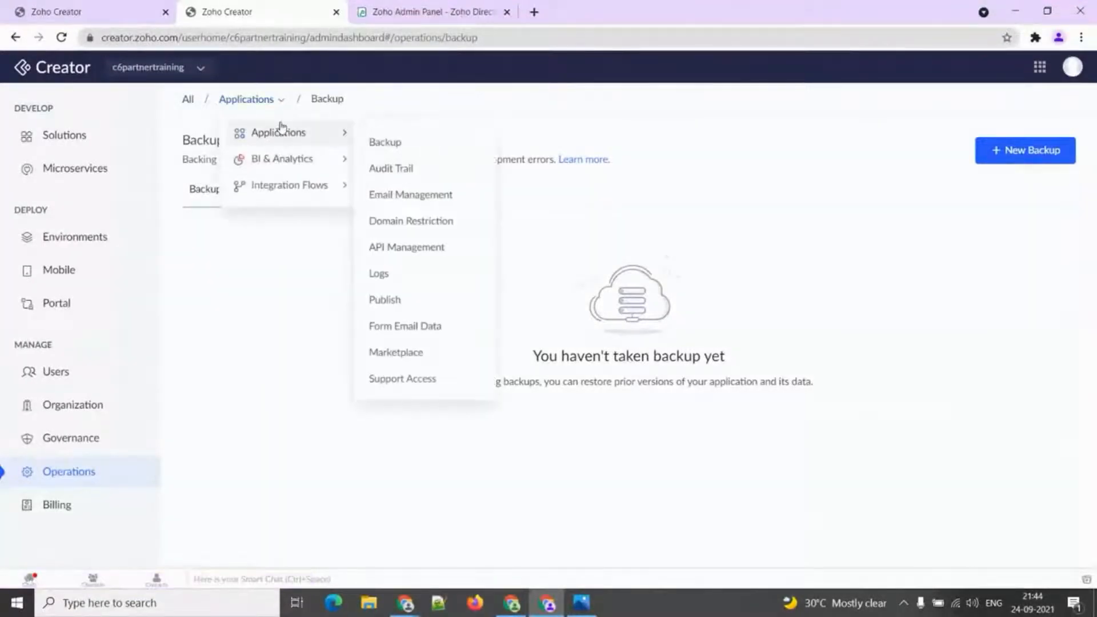
{"action": "left_click", "coordinate": [398, 169]}
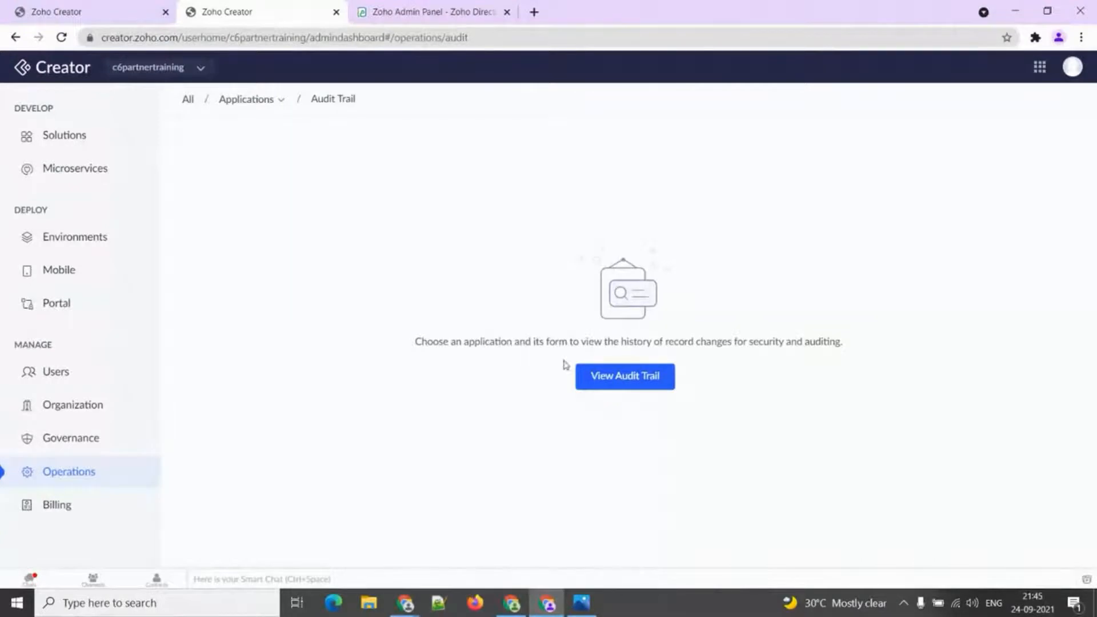
{"action": "left_click", "coordinate": [602, 377]}
{"action": "left_click", "coordinate": [490, 188]}
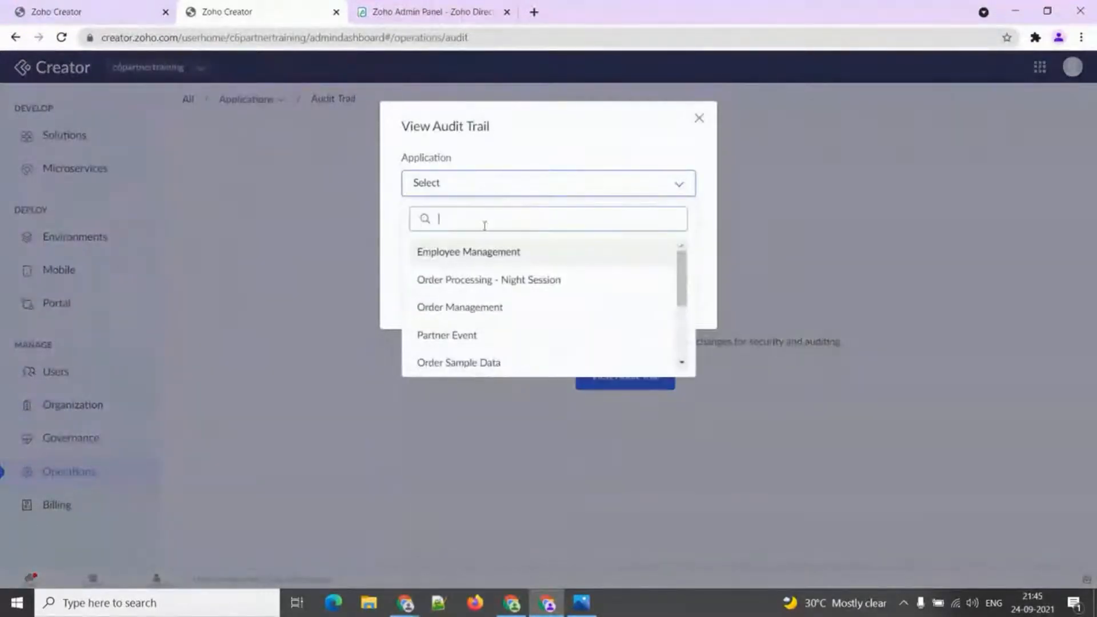
{"action": "left_click", "coordinate": [478, 251]}
{"action": "left_click", "coordinate": [479, 243]}
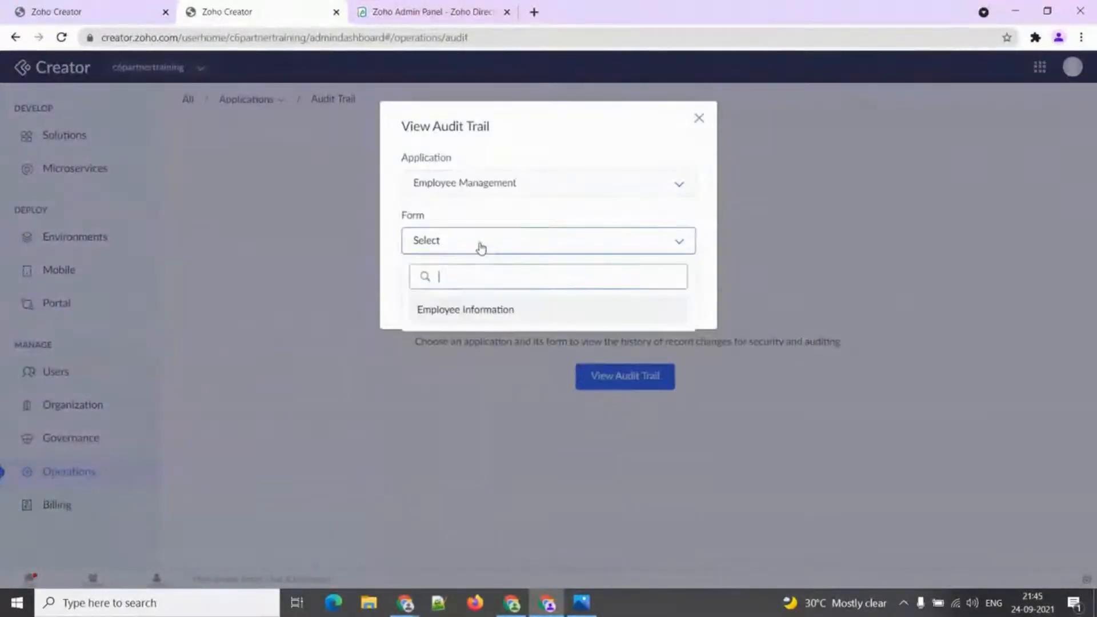
{"action": "left_click", "coordinate": [464, 311]}
{"action": "left_click", "coordinate": [434, 302]}
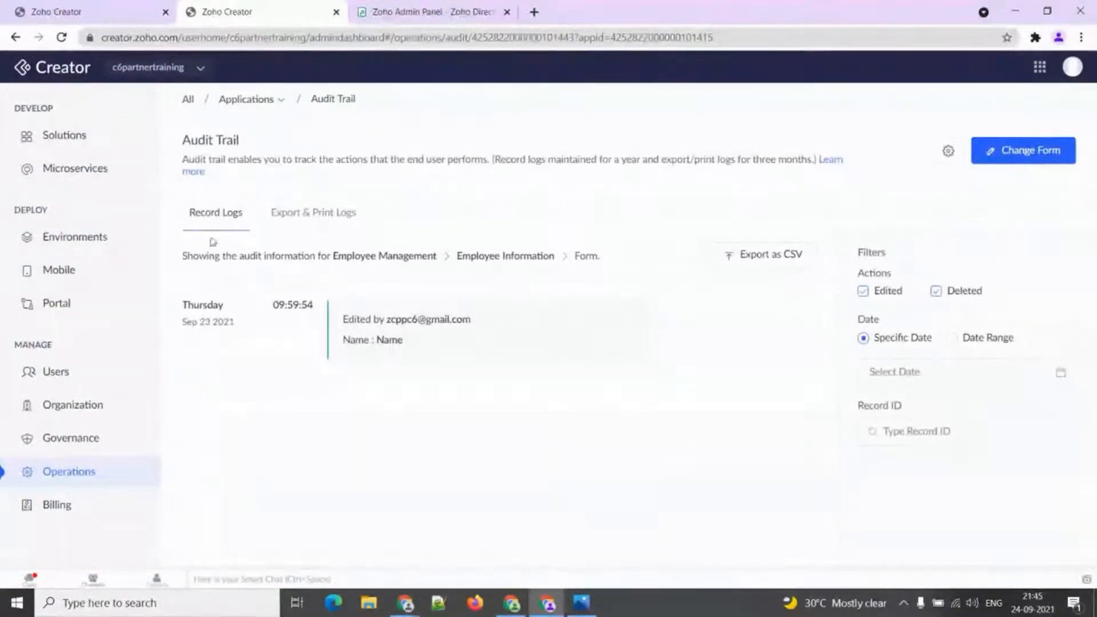
Compare the Export & Print Logs with the Record Logs for Employee Information.
{"action": "left_click", "coordinate": [310, 219]}
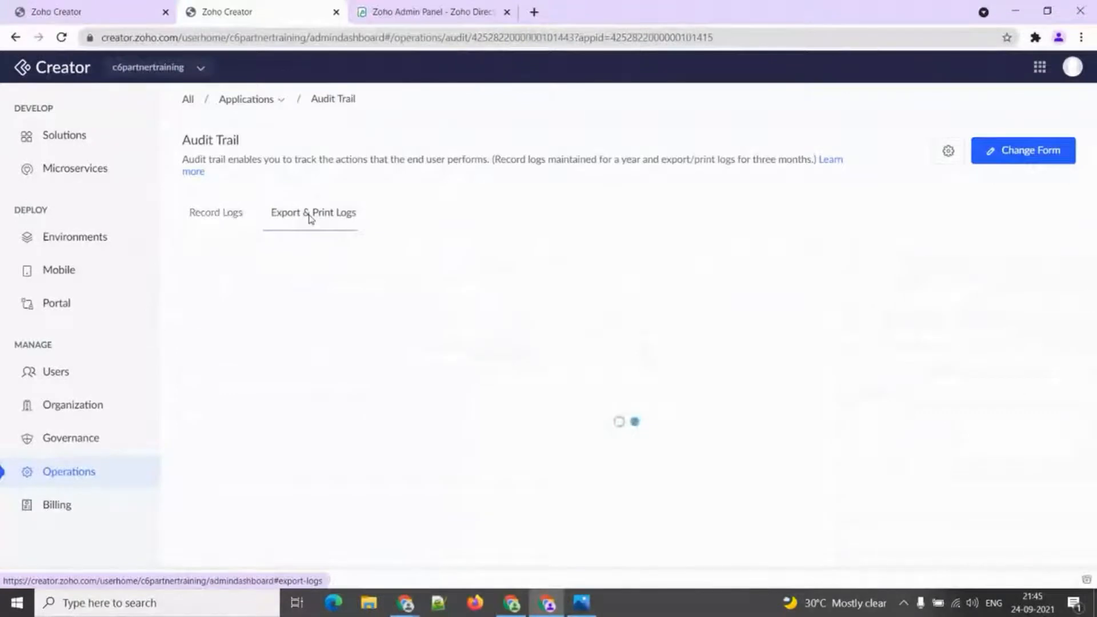
{"action": "left_click", "coordinate": [232, 222]}
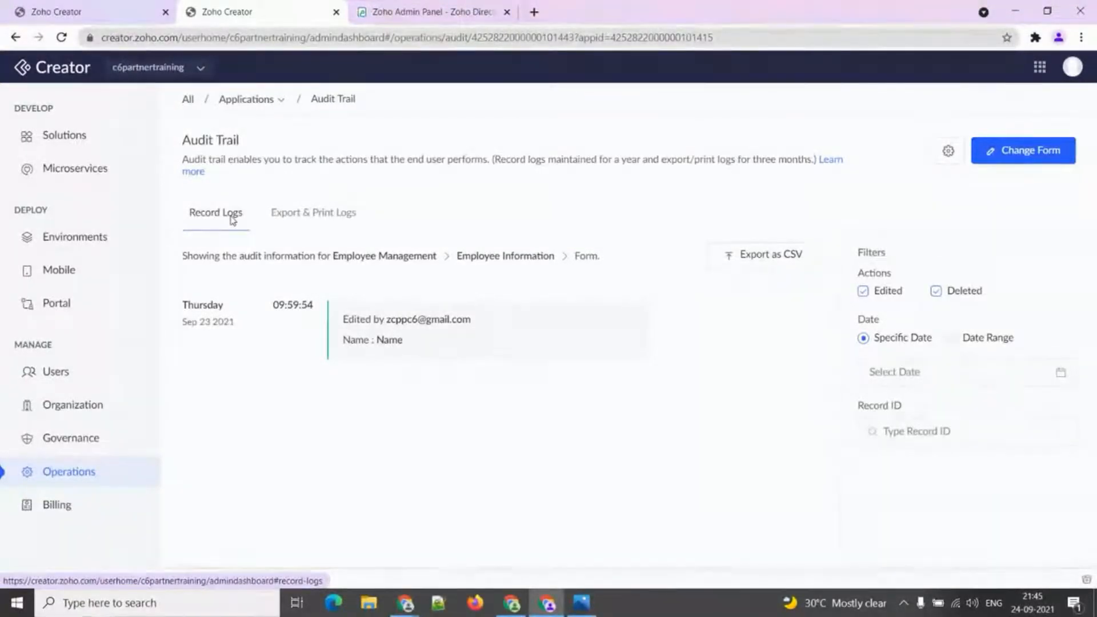
{"action": "left_click", "coordinate": [300, 214]}
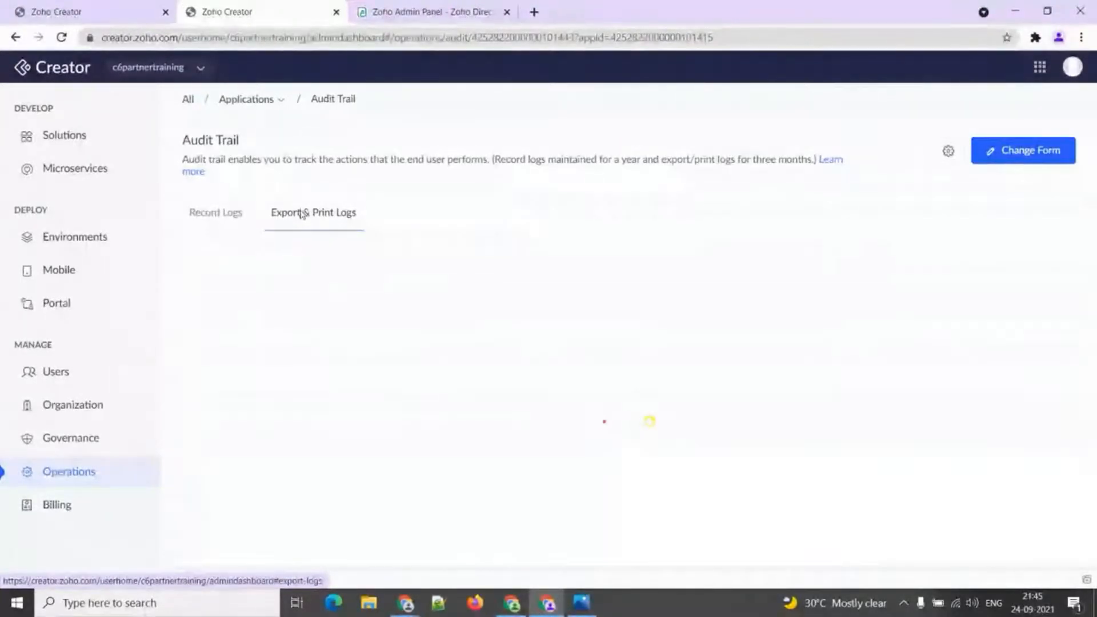
{"action": "left_click", "coordinate": [234, 215]}
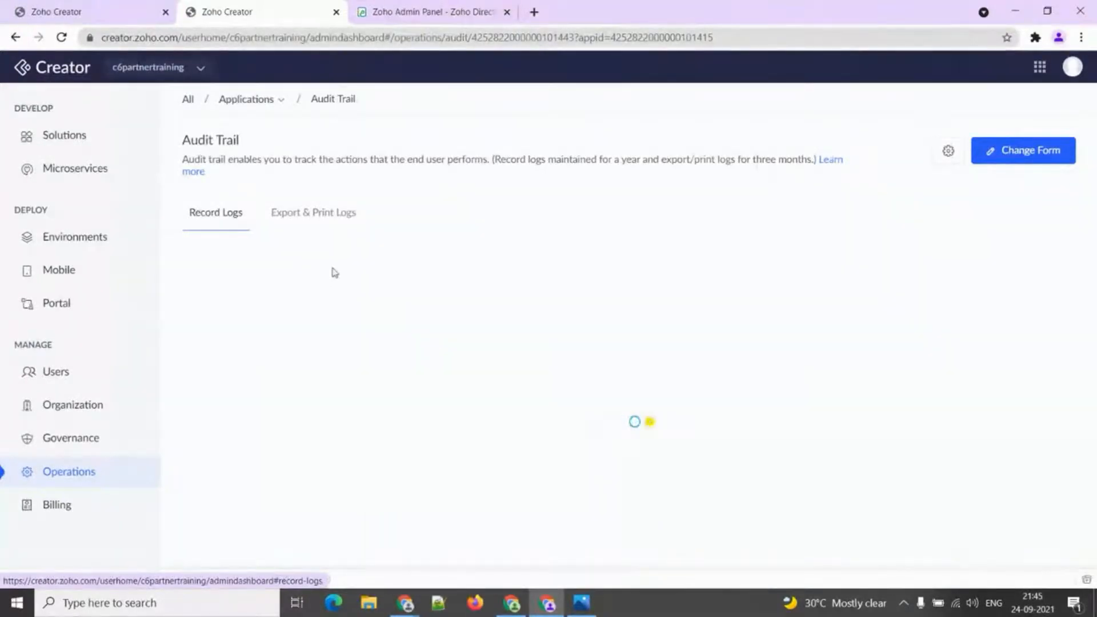
{"action": "left_click", "coordinate": [362, 330]}
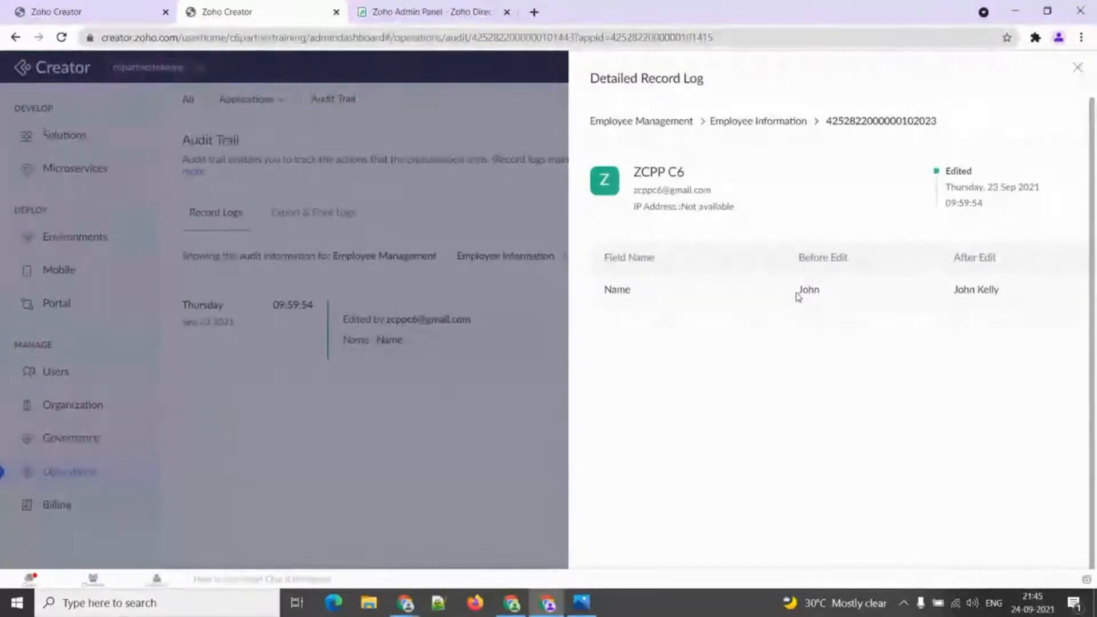
{"action": "left_click", "coordinate": [1078, 71]}
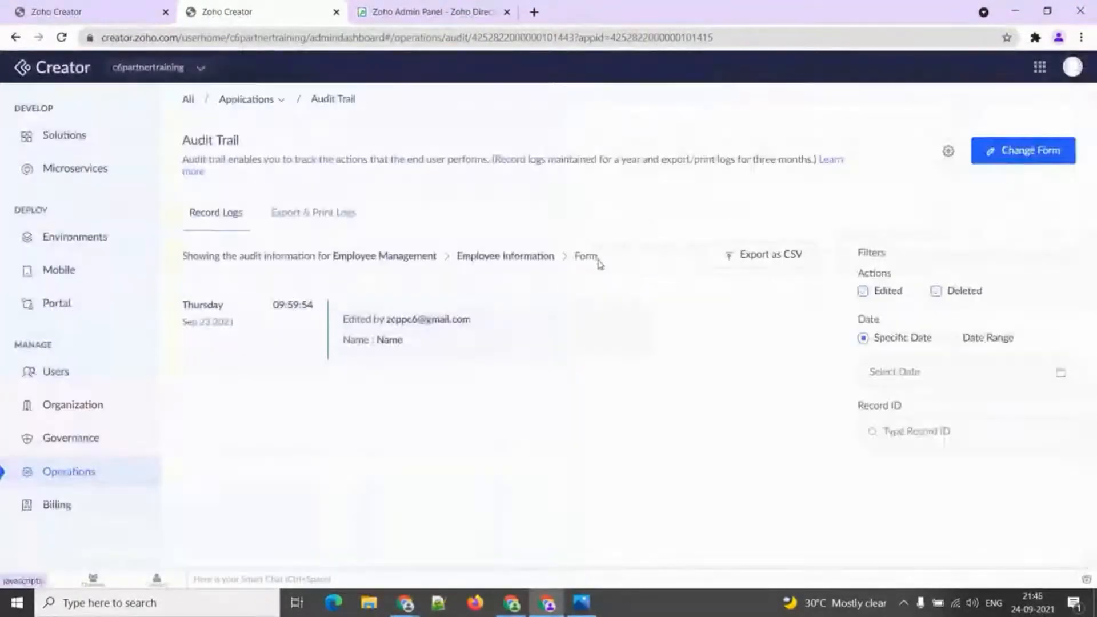
{"action": "left_click", "coordinate": [347, 226]}
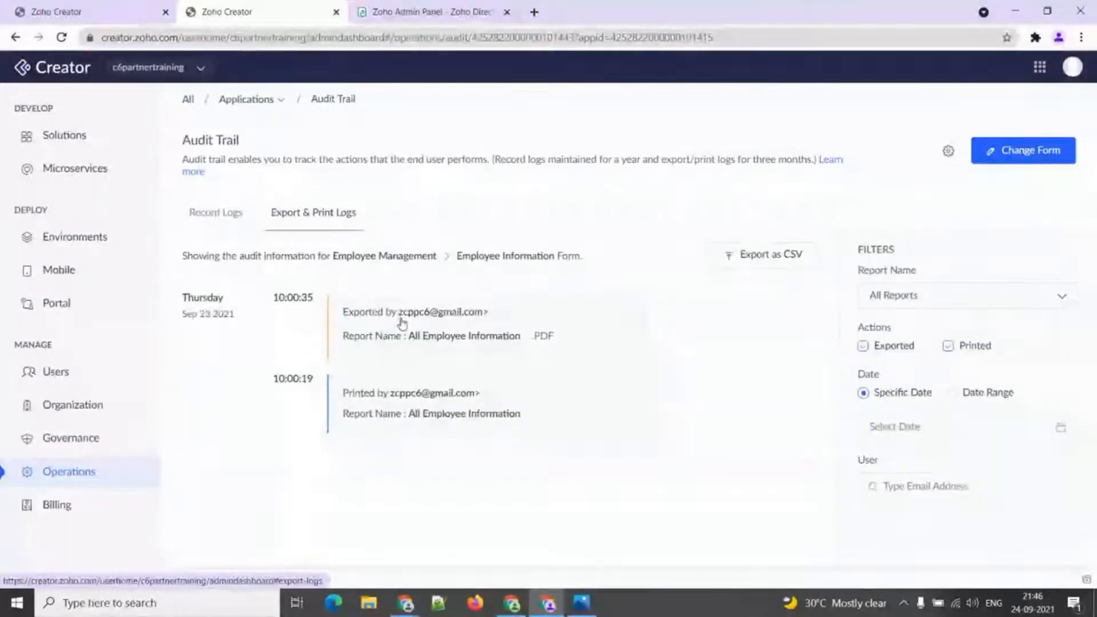
{"action": "left_click", "coordinate": [401, 323]}
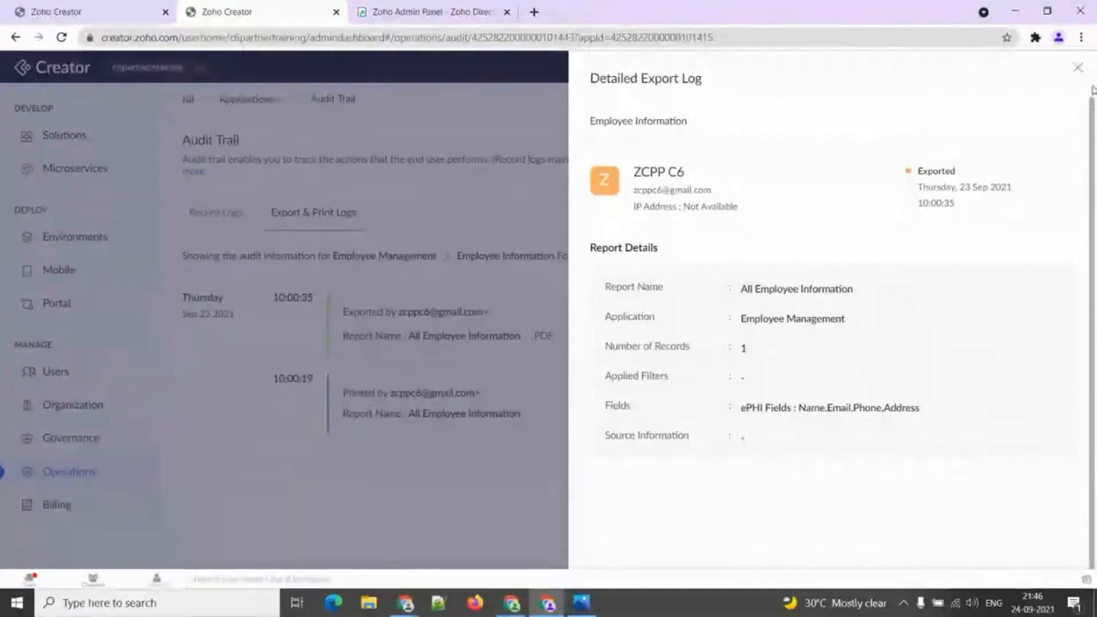
{"action": "left_click", "coordinate": [1078, 69]}
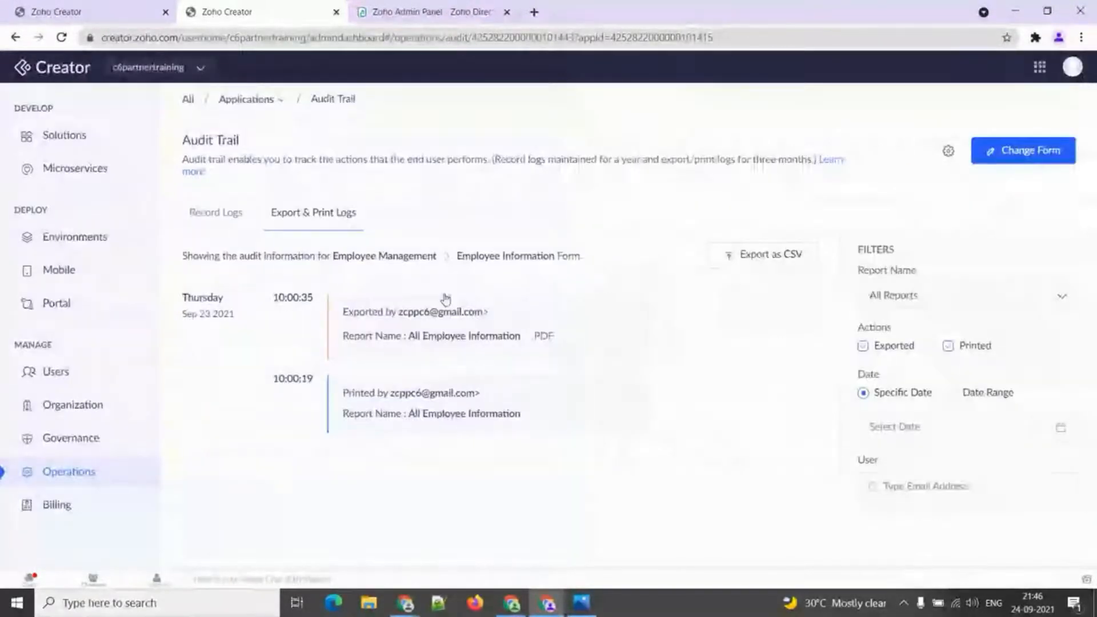
{"action": "left_click", "coordinate": [213, 226]}
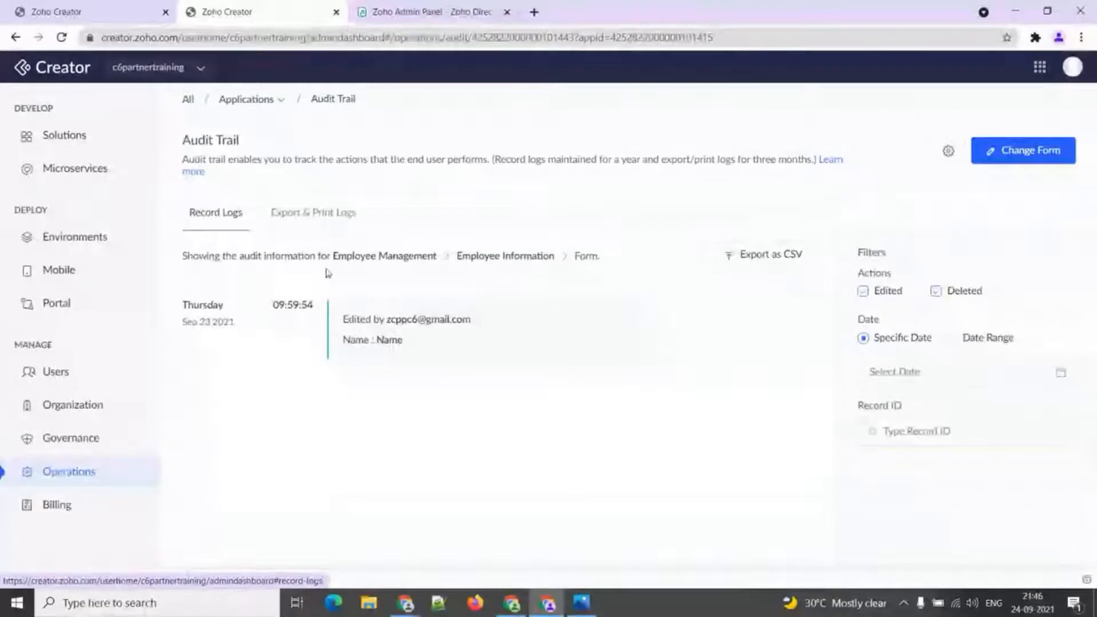
Filter the export and print logs to All Reports with Printed actions included.
{"action": "left_click", "coordinate": [293, 226]}
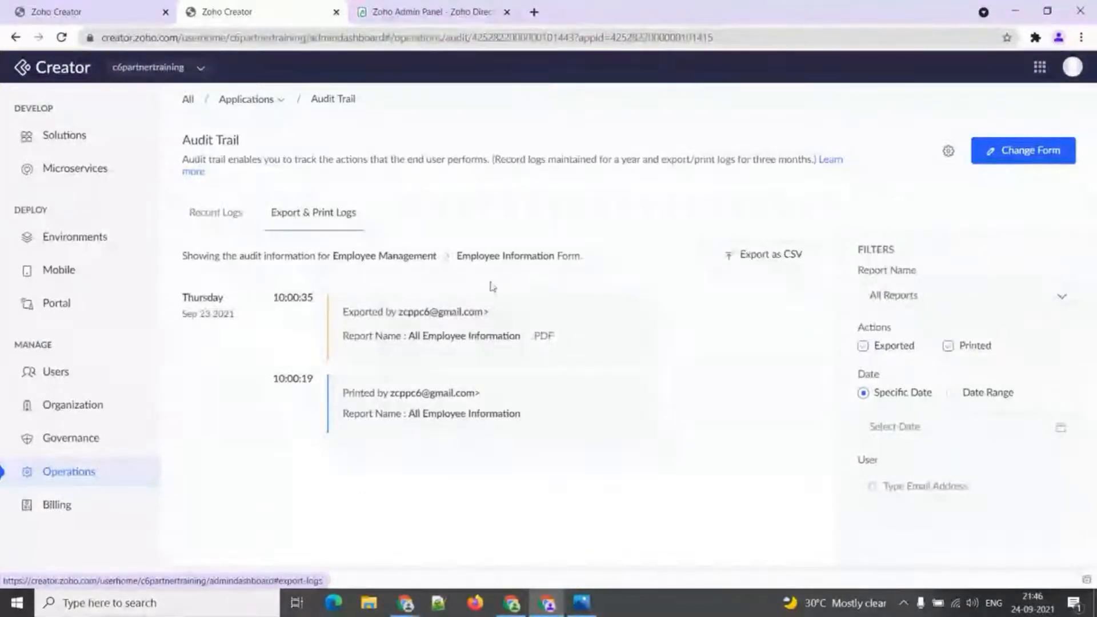
{"action": "left_click", "coordinate": [944, 308]}
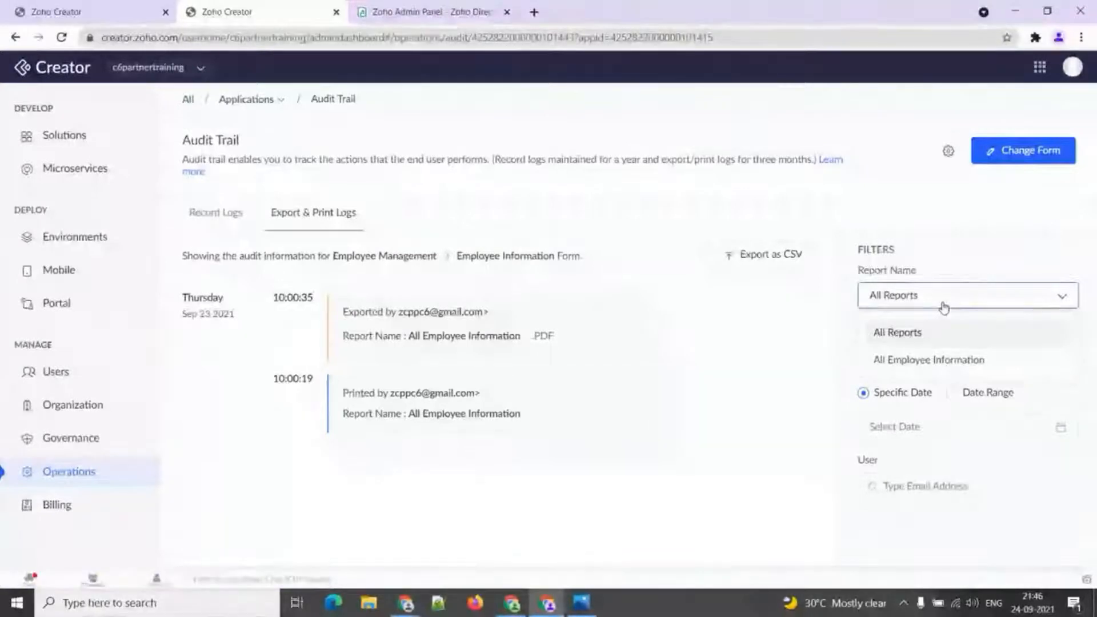
{"action": "left_click", "coordinate": [915, 332]}
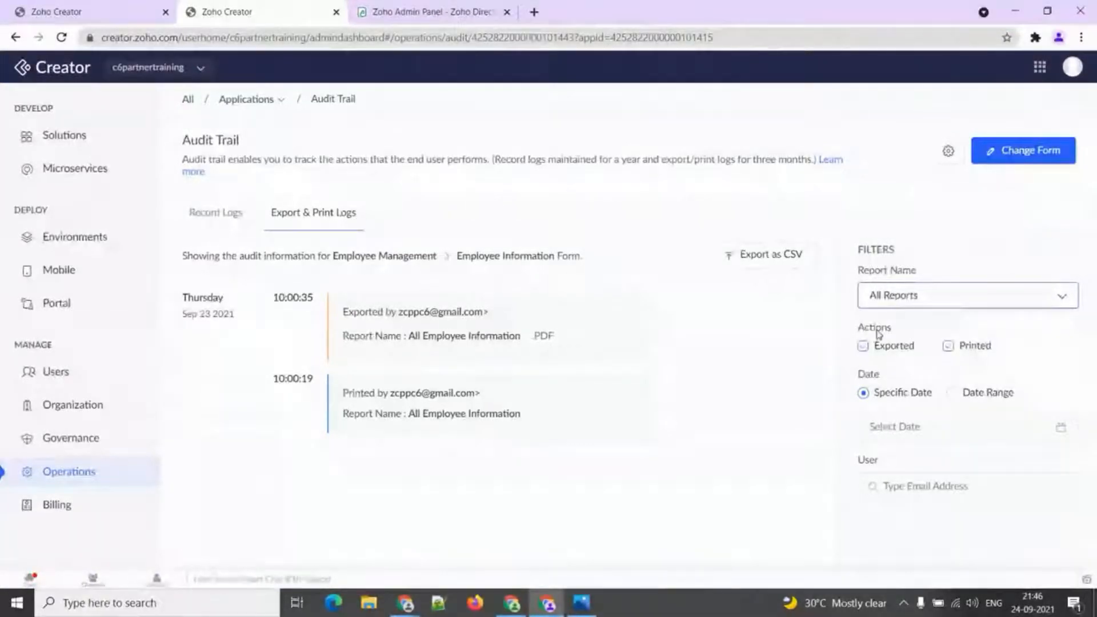
{"action": "left_click", "coordinate": [948, 346]}
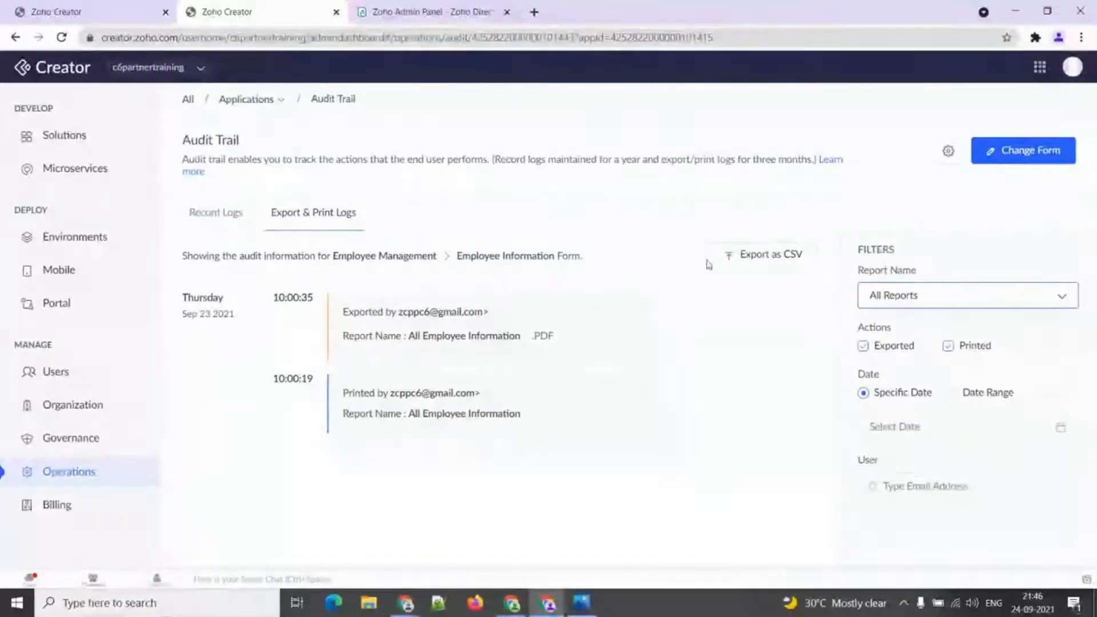
Switch between Record Logs and Export & Print Logs, ending on export and print logs.
{"action": "left_click", "coordinate": [212, 213]}
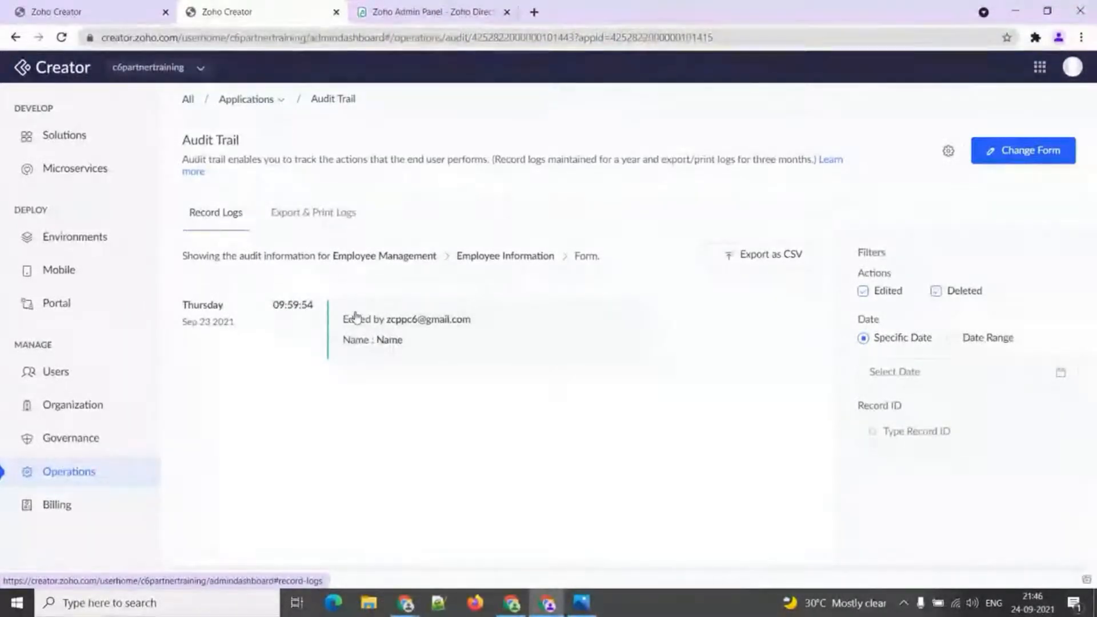
{"action": "left_click", "coordinate": [334, 212]}
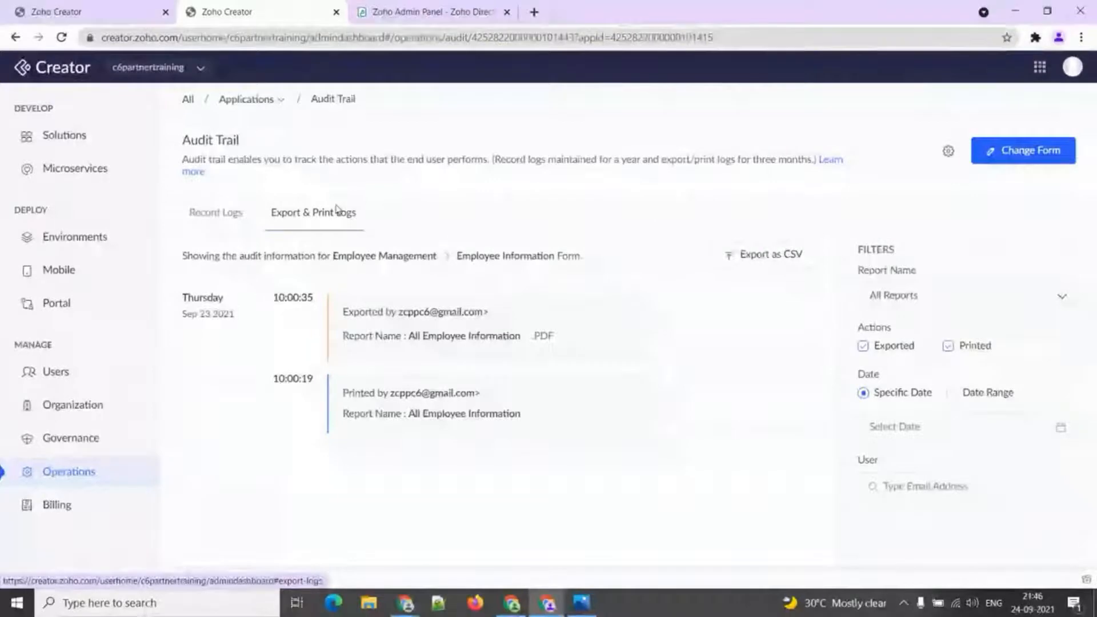
{"action": "left_click", "coordinate": [213, 216]}
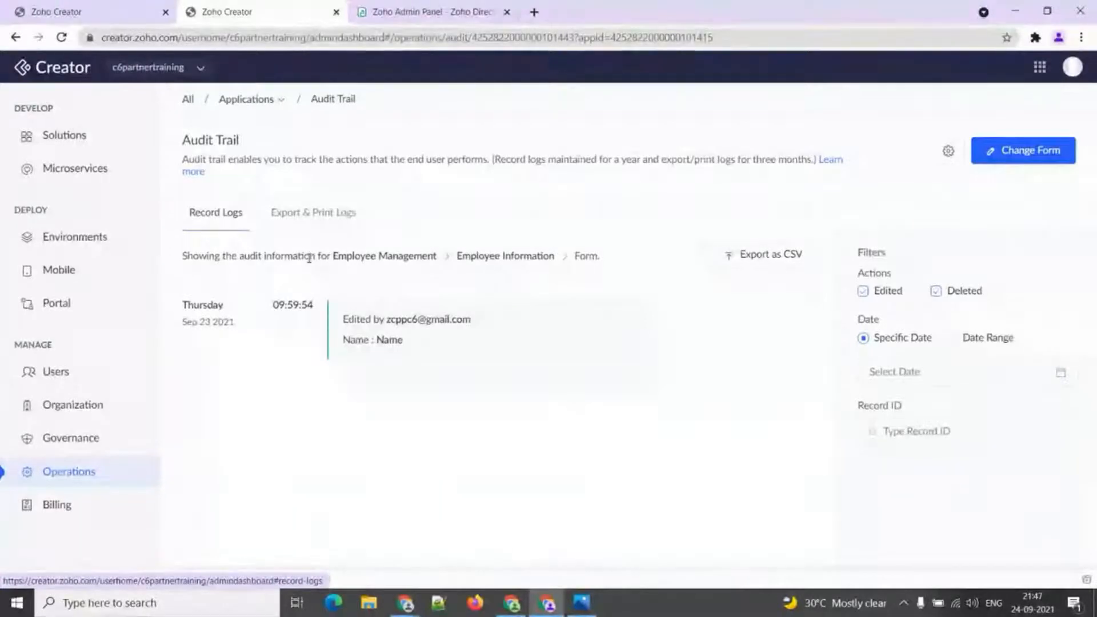
{"action": "left_click", "coordinate": [290, 222]}
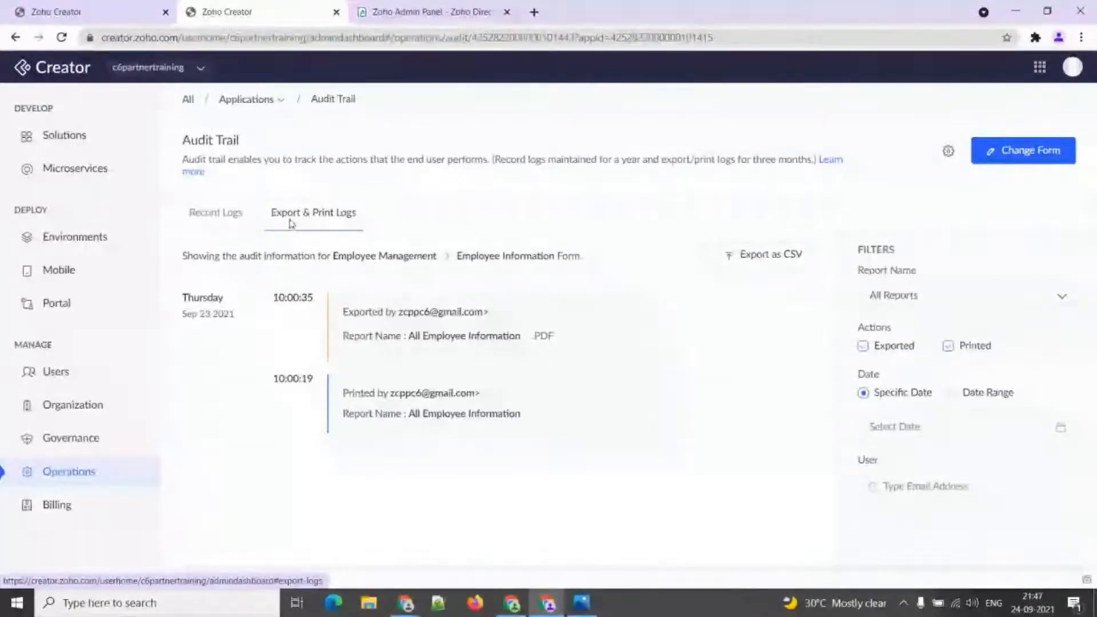
{"action": "left_click", "coordinate": [280, 101]}
Open Email Management, cancel a new sender email, and view the Domain Authentication tab.
{"action": "mouse_move", "coordinate": [283, 131]}
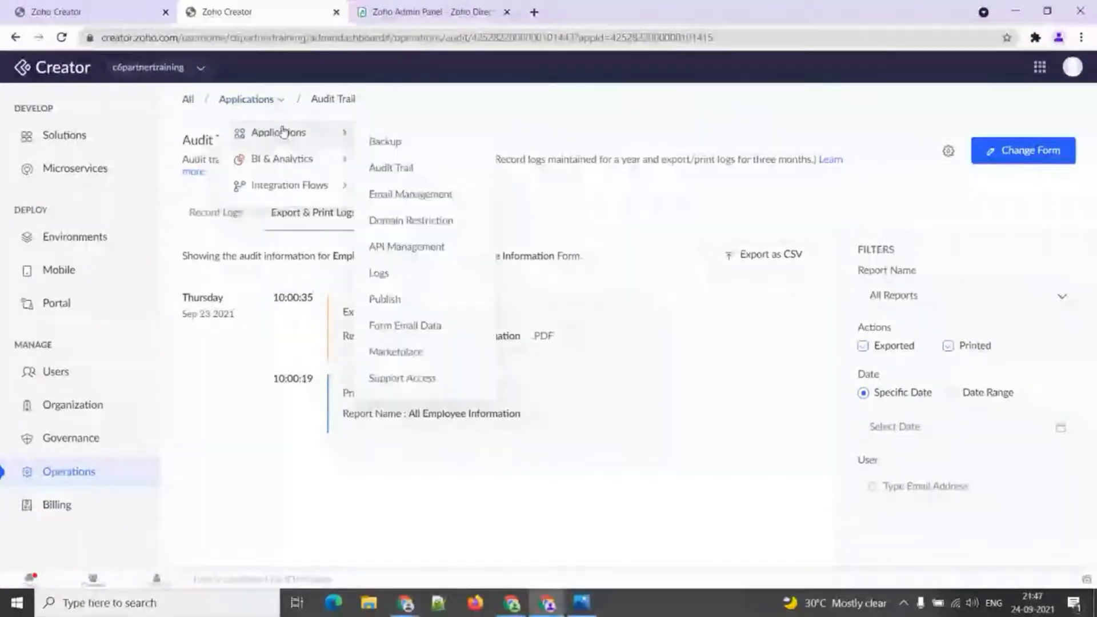
{"action": "left_click", "coordinate": [375, 192]}
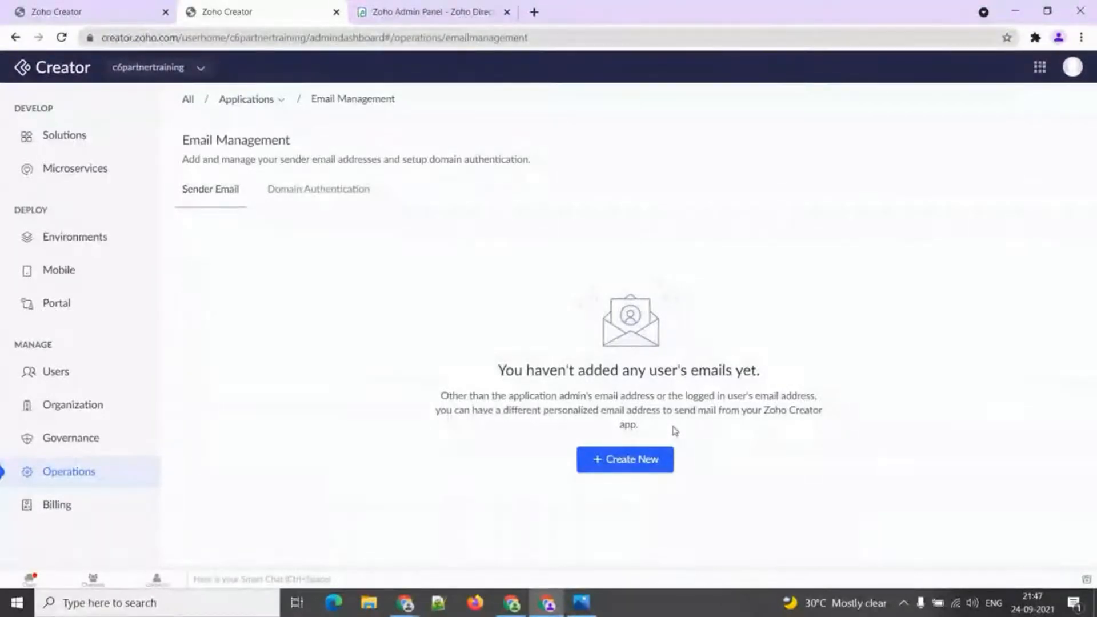
{"action": "left_click", "coordinate": [654, 458]}
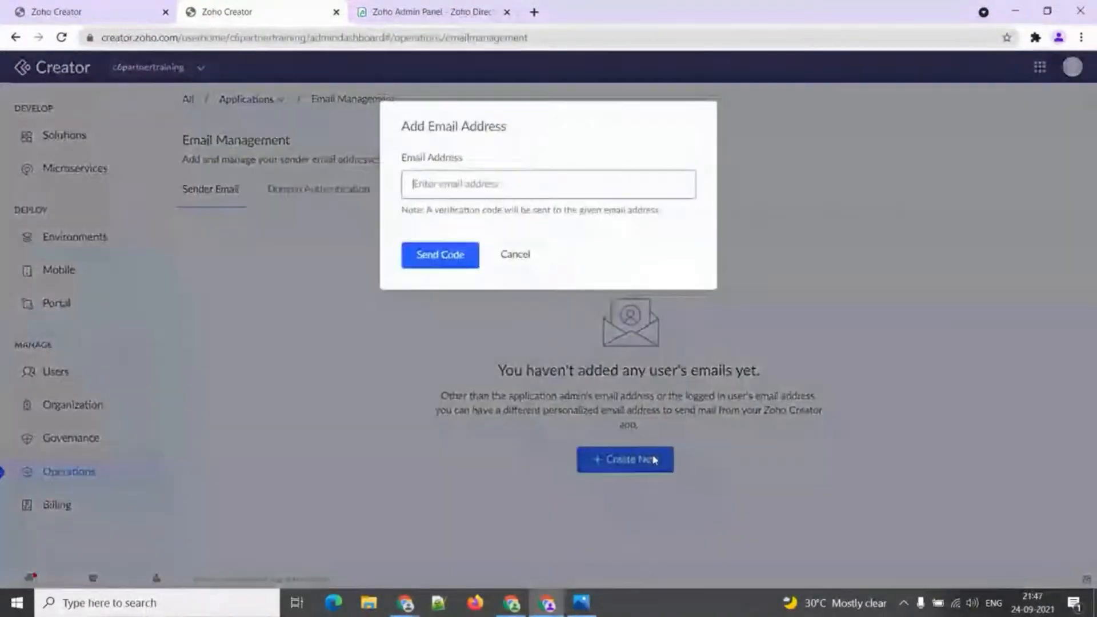
{"action": "left_click", "coordinate": [582, 190]}
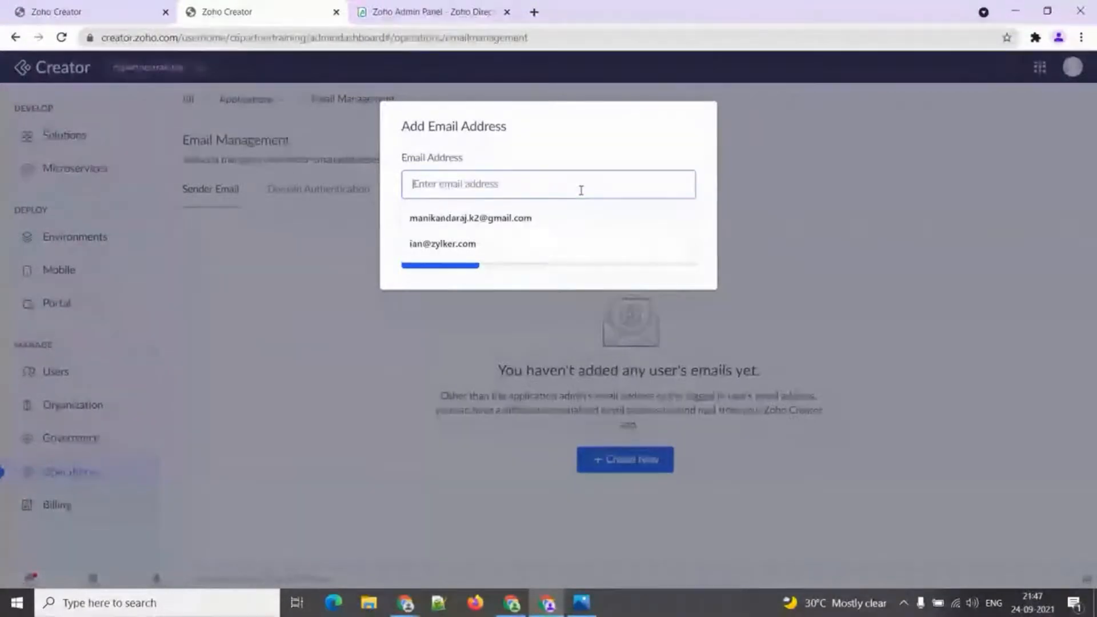
{"action": "left_click", "coordinate": [595, 153]}
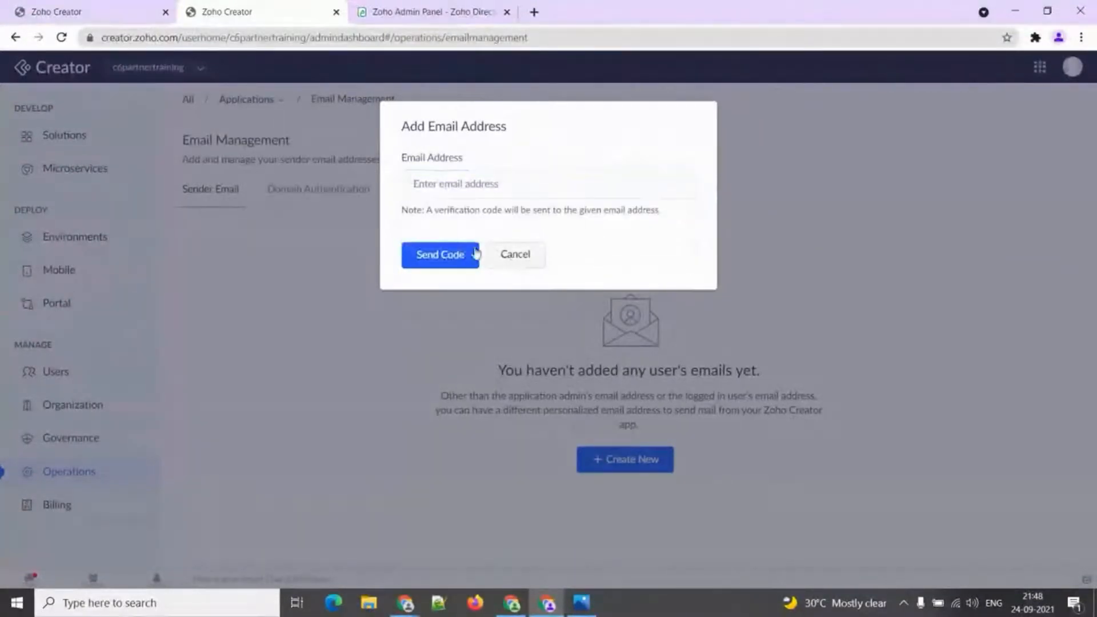
{"action": "left_click", "coordinate": [518, 255]}
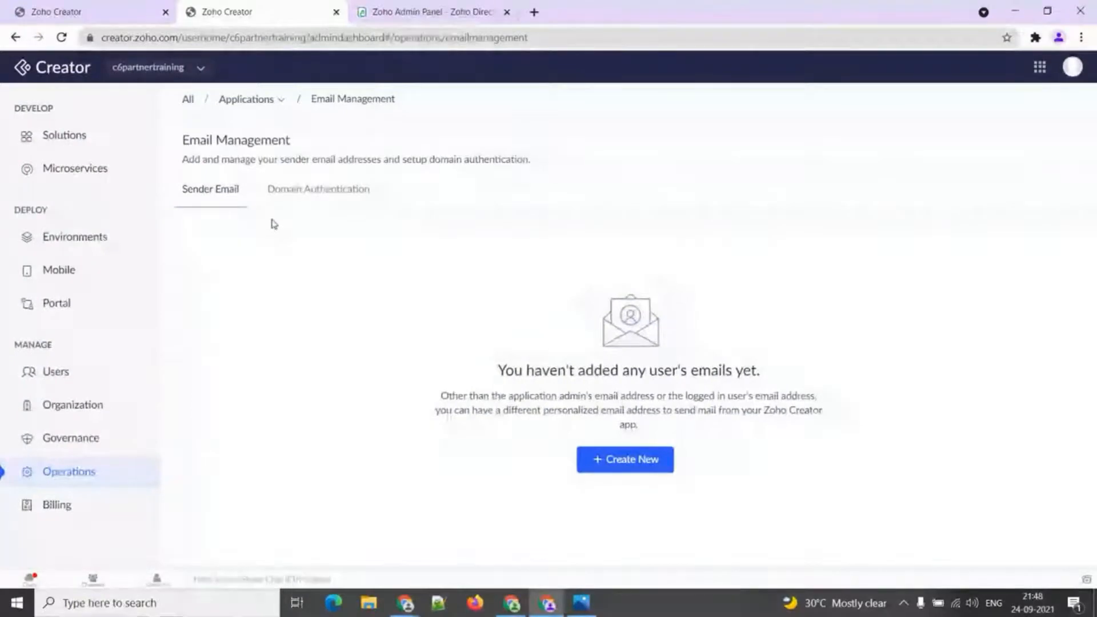
{"action": "left_click", "coordinate": [303, 194]}
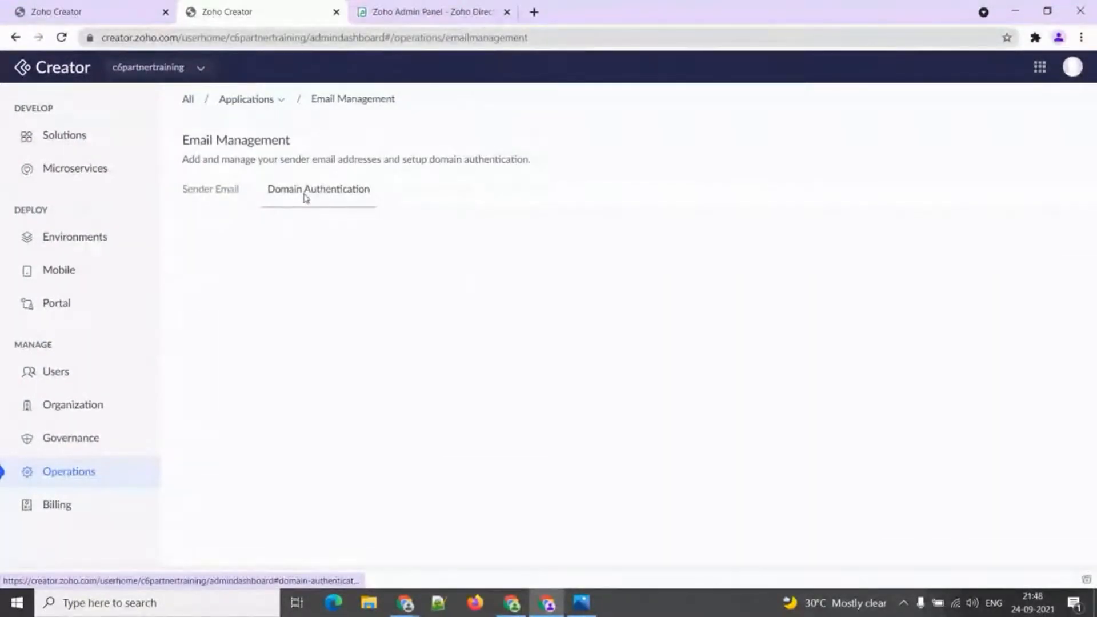
Bring up the myportal92 Domain Authentication page listing zohotest.com, and its screenshot.
{"action": "left_click", "coordinate": [511, 603]}
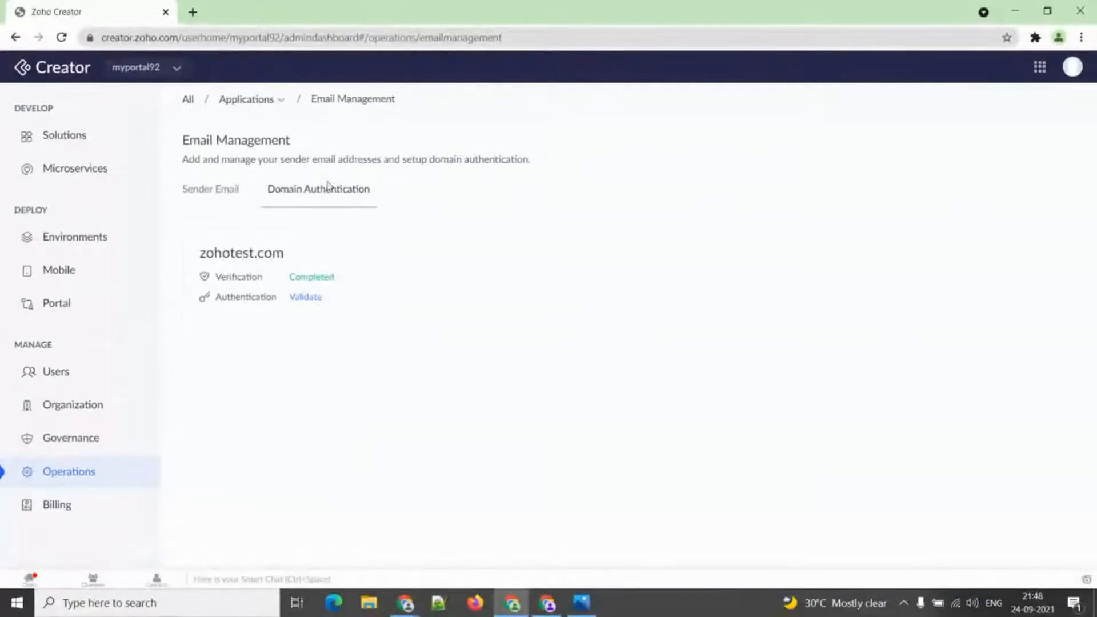
{"action": "left_click", "coordinate": [582, 604]}
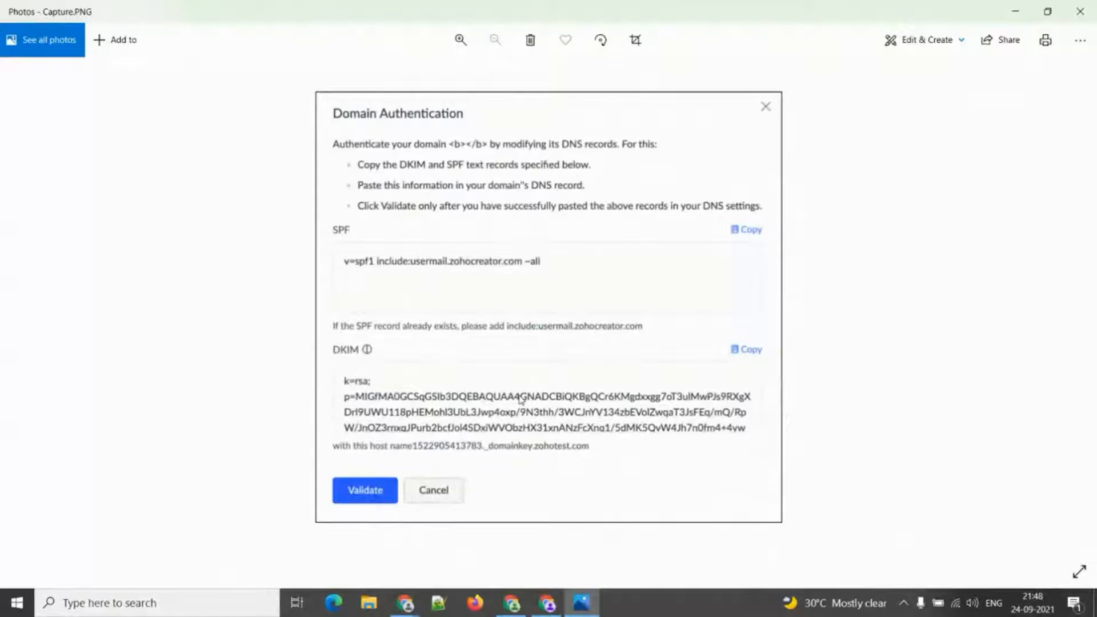
Minimise the Capture.PNG screenshot of SPF and DKIM records to return to Zoho Creator.
{"action": "left_click", "coordinate": [583, 605]}
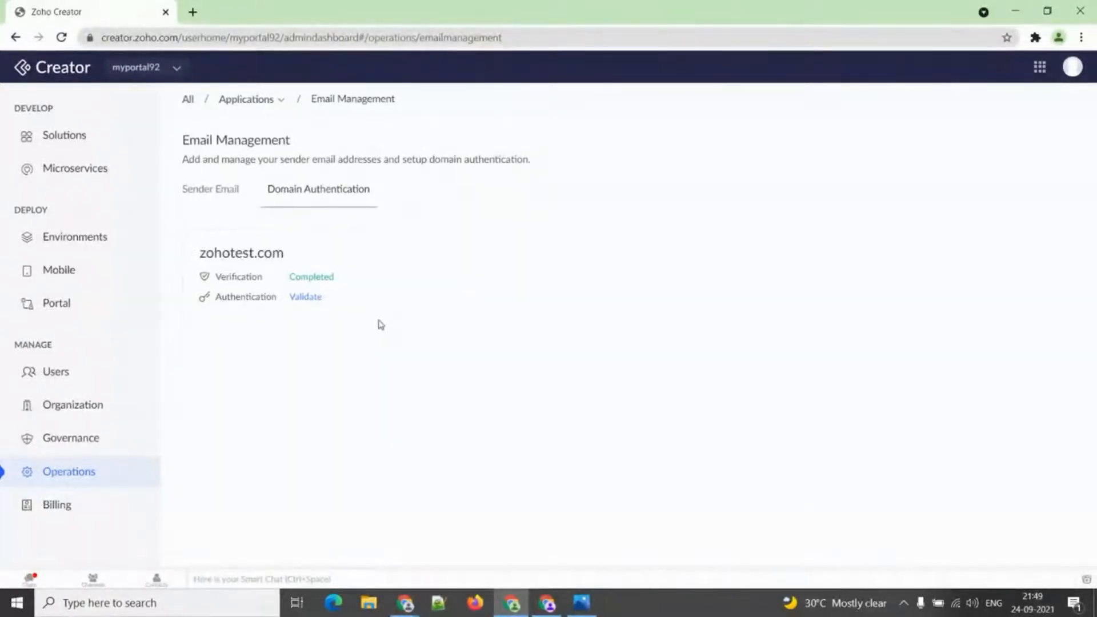
Try a Domain Restriction for Zylker HR Management, then return to the training portal window.
{"action": "left_click", "coordinate": [277, 102]}
{"action": "mouse_move", "coordinate": [314, 142]}
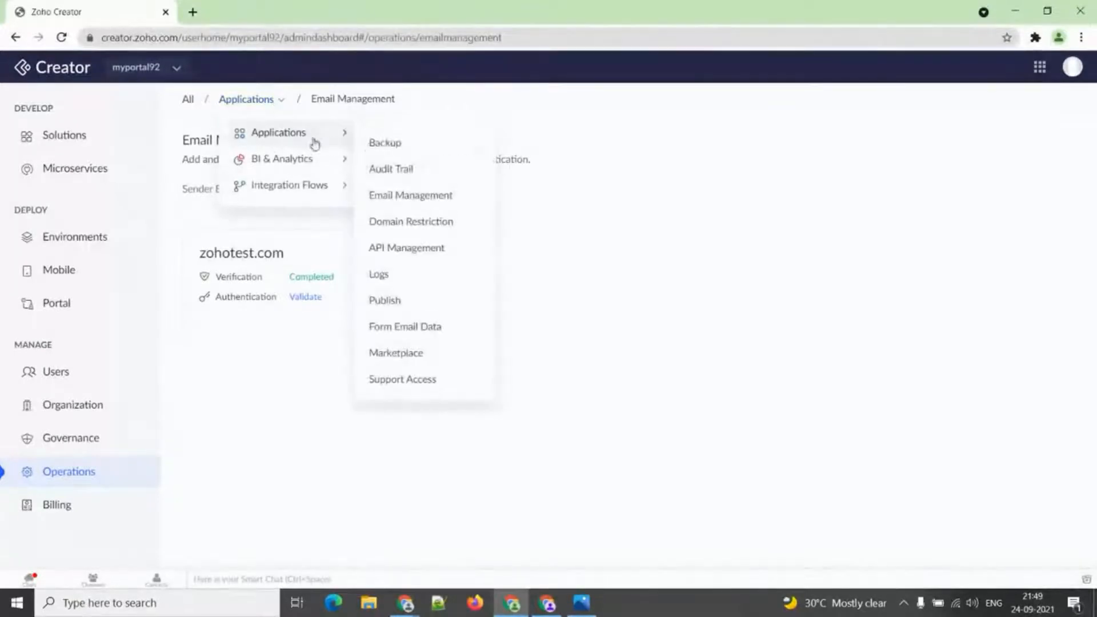
{"action": "left_click", "coordinate": [382, 223]}
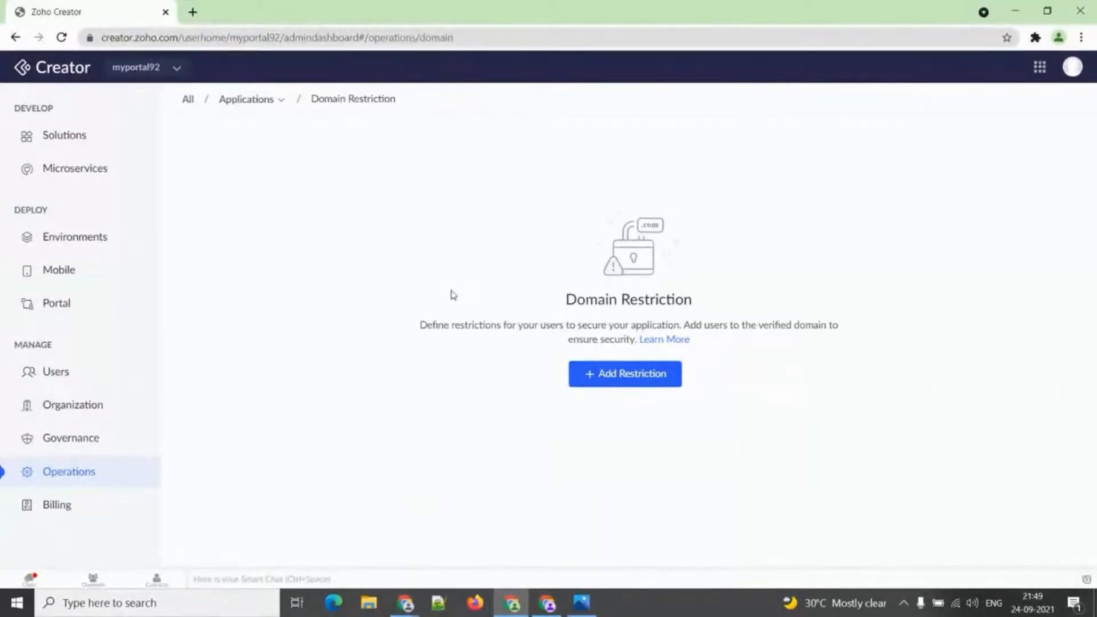
{"action": "left_click", "coordinate": [592, 375]}
{"action": "left_click", "coordinate": [490, 190]}
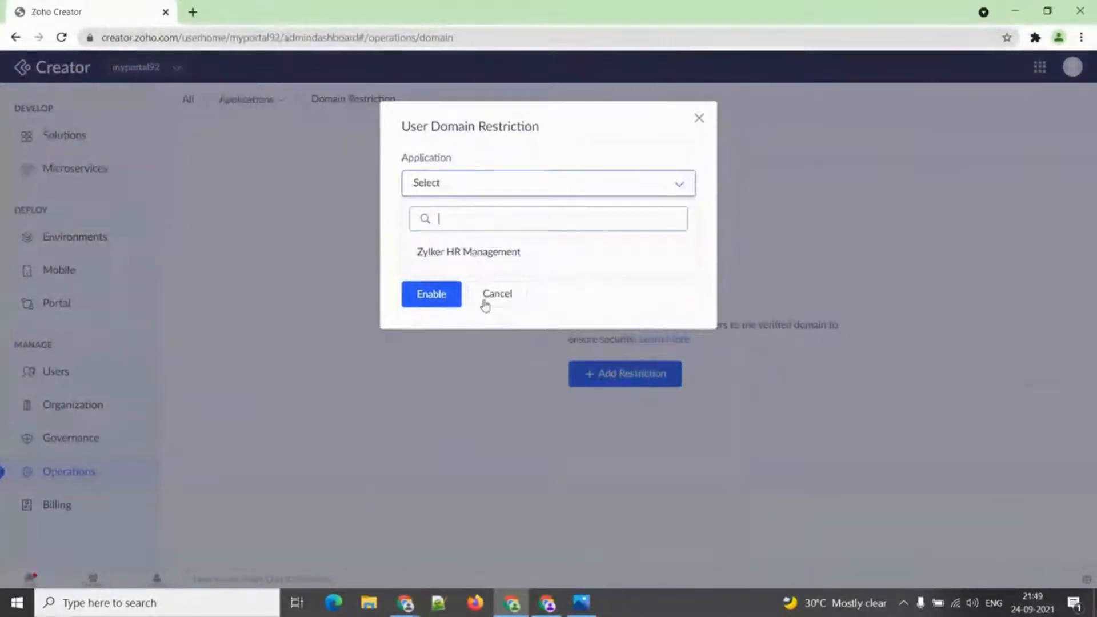
{"action": "left_click", "coordinate": [490, 252]}
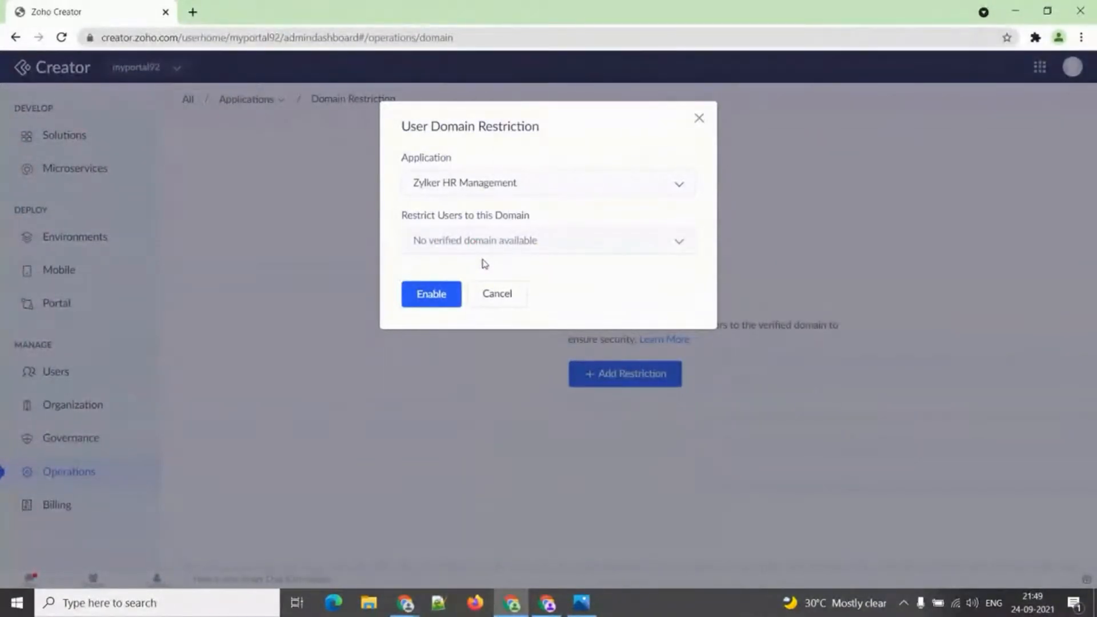
{"action": "left_click", "coordinate": [549, 606]}
{"action": "left_click", "coordinate": [282, 101]}
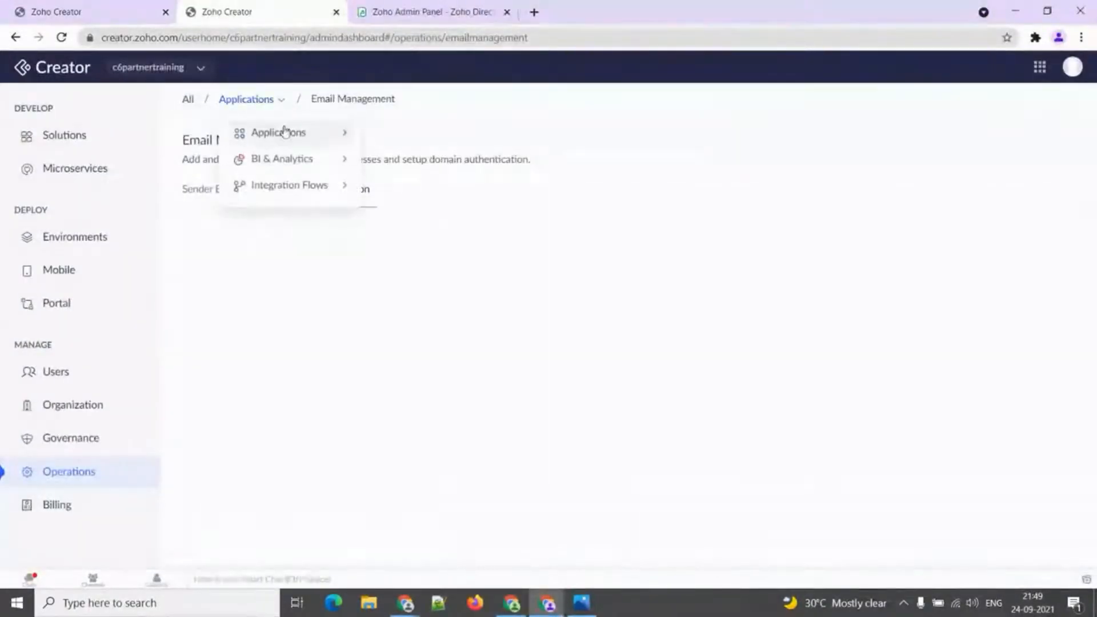
In API Management, disable API access for Zyker Sales Management.
{"action": "mouse_move", "coordinate": [285, 132]}
{"action": "left_click", "coordinate": [382, 247]}
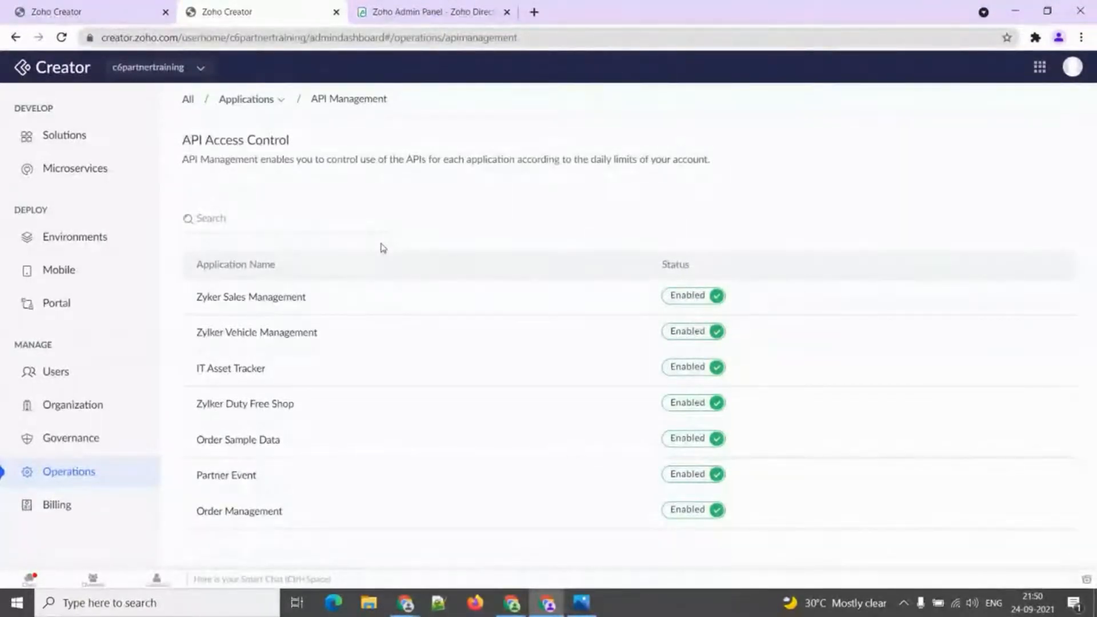
{"action": "left_click", "coordinate": [687, 297]}
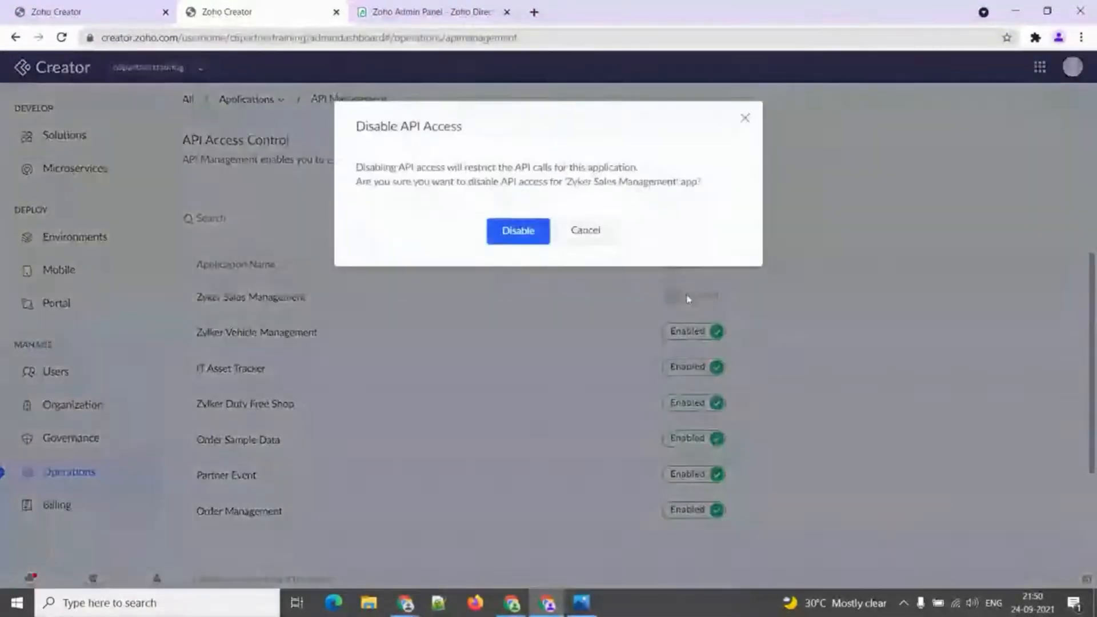
{"action": "left_click", "coordinate": [516, 242]}
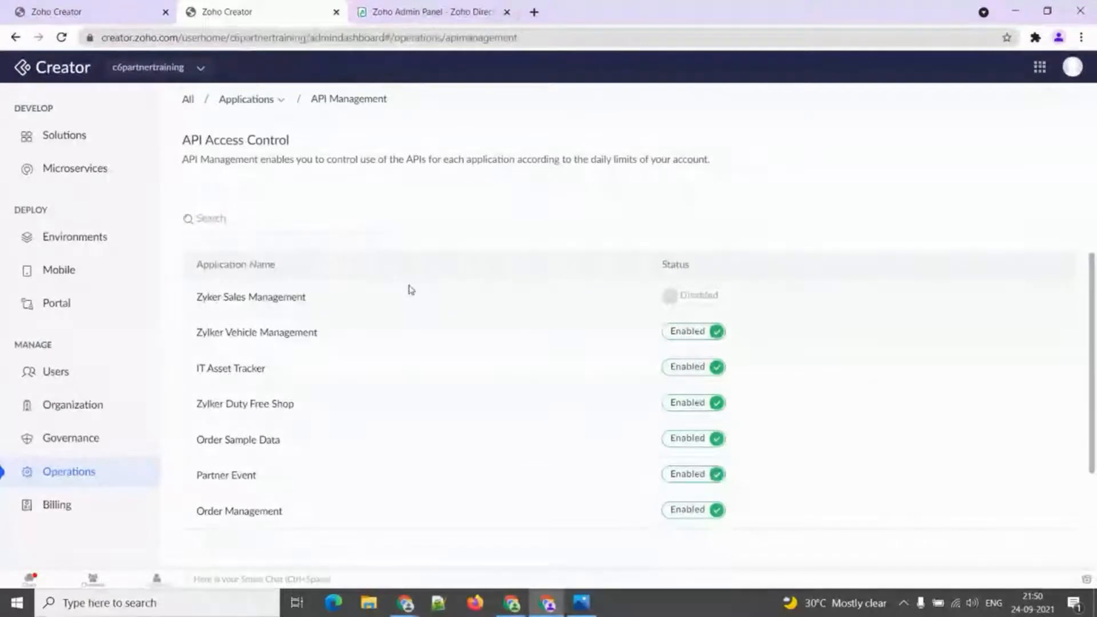
Open the Applications breadcrumb dropdown listing operations pages like Backup, Audit Trail and Logs.
{"action": "left_click", "coordinate": [281, 100]}
Display the Logs page for Zyker Sales Management, showing its On Validate script error.
{"action": "mouse_move", "coordinate": [342, 145]}
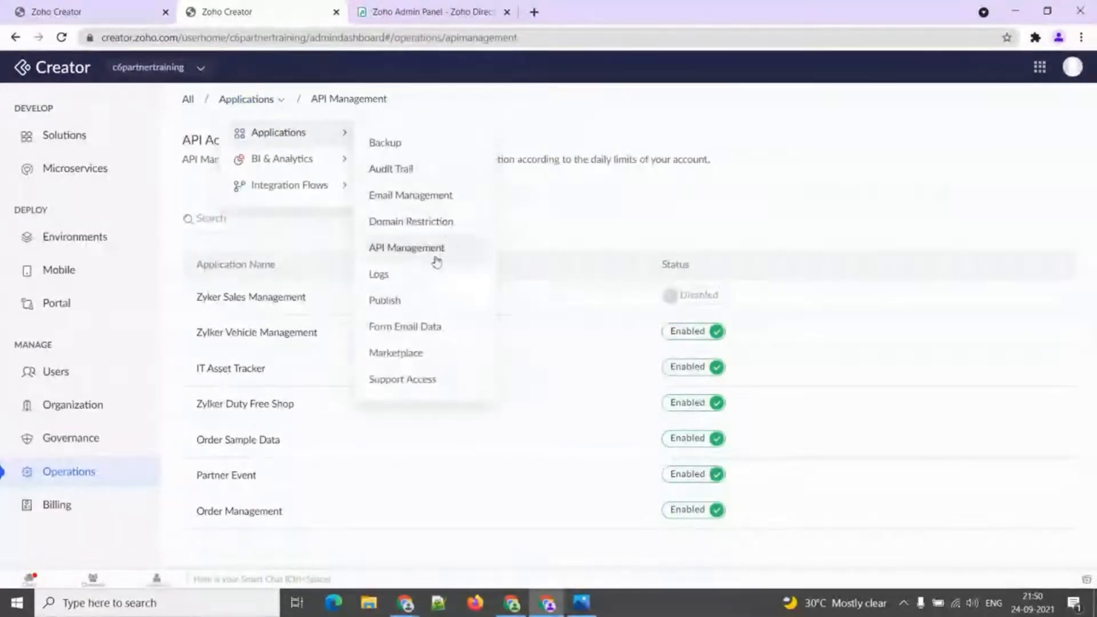
{"action": "left_click", "coordinate": [428, 279]}
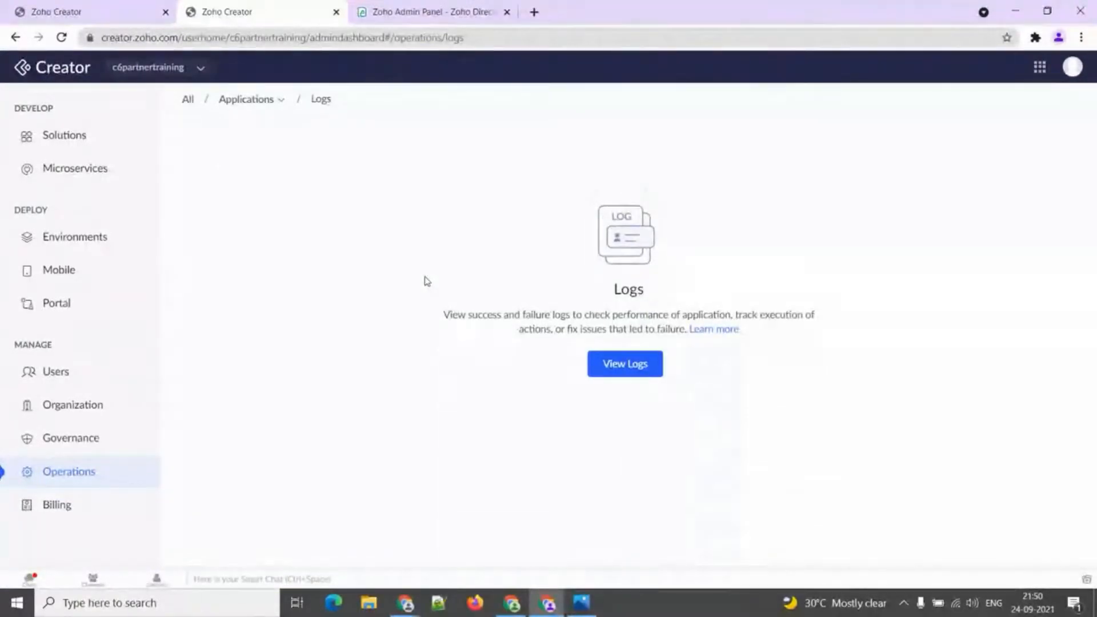
{"action": "left_click", "coordinate": [626, 372]}
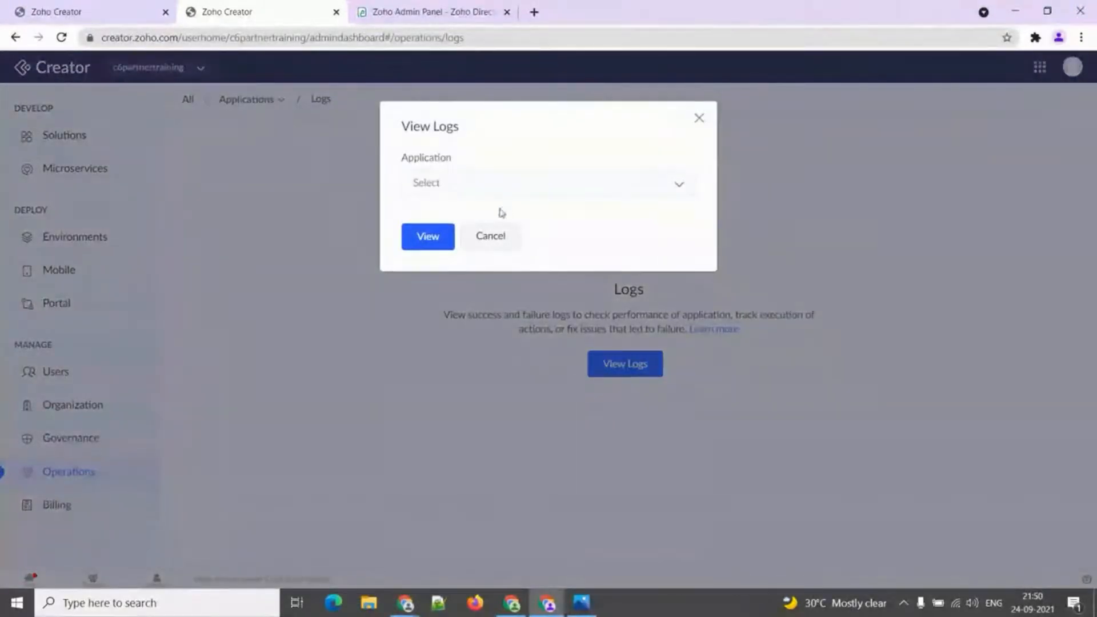
{"action": "left_click", "coordinate": [510, 197]}
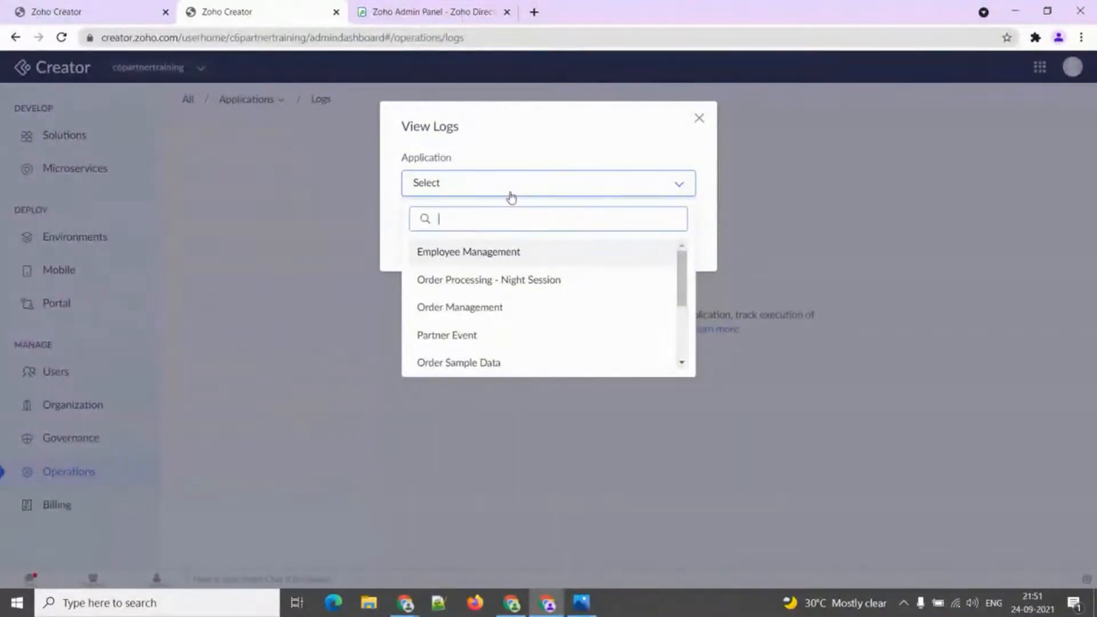
{"action": "scroll", "coordinate": [506, 292], "scroll_direction": "down", "scroll_amount": 3}
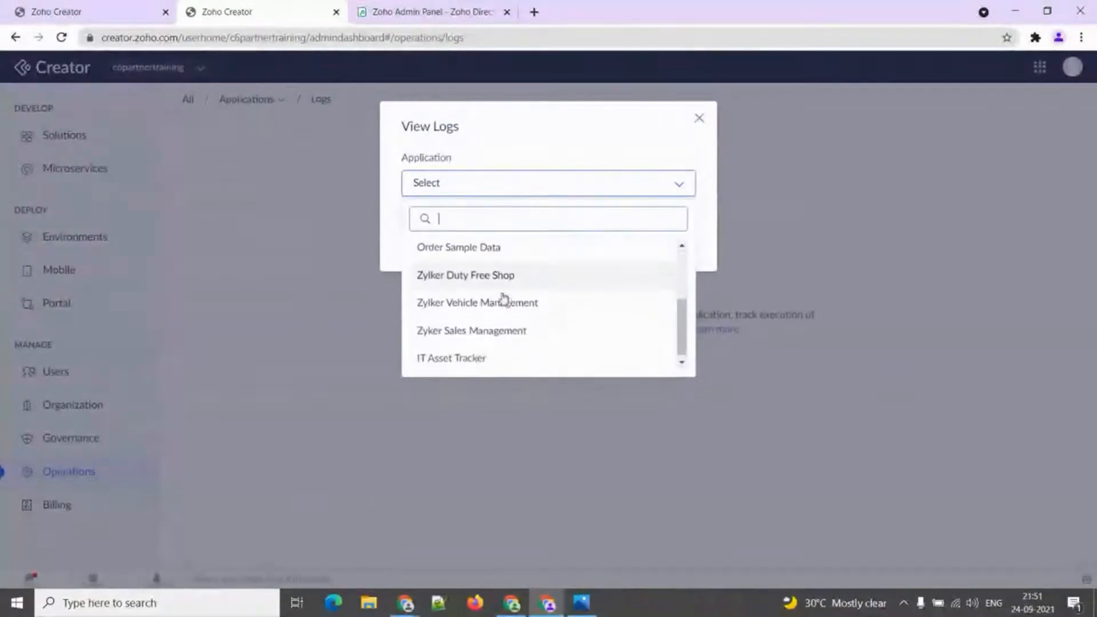
{"action": "left_click", "coordinate": [499, 328]}
{"action": "left_click", "coordinate": [430, 238]}
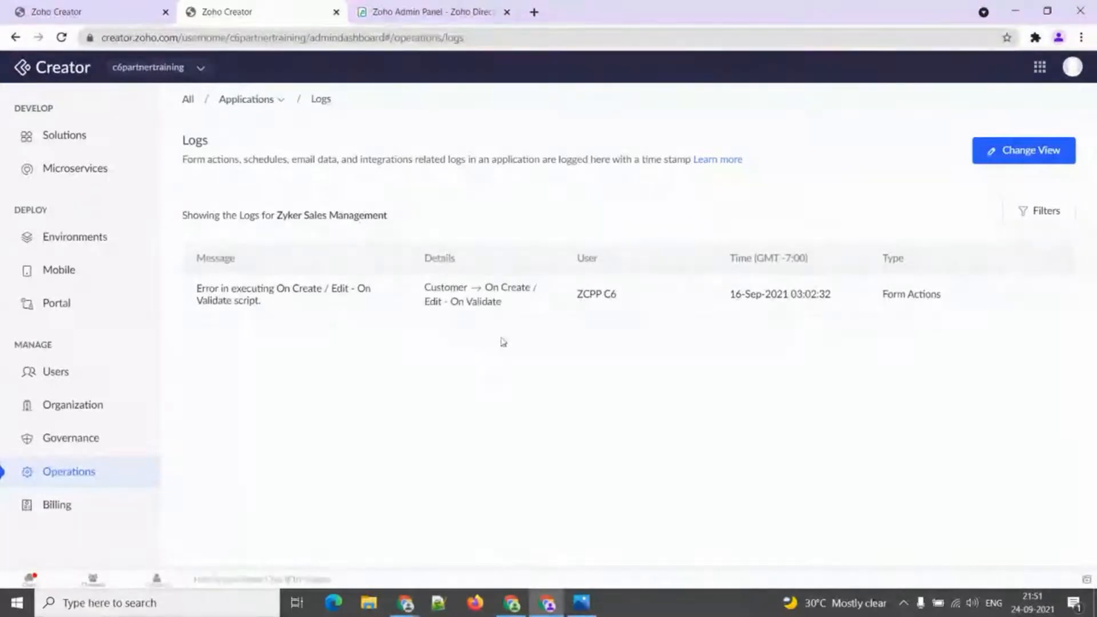
{"action": "left_click", "coordinate": [1049, 213]}
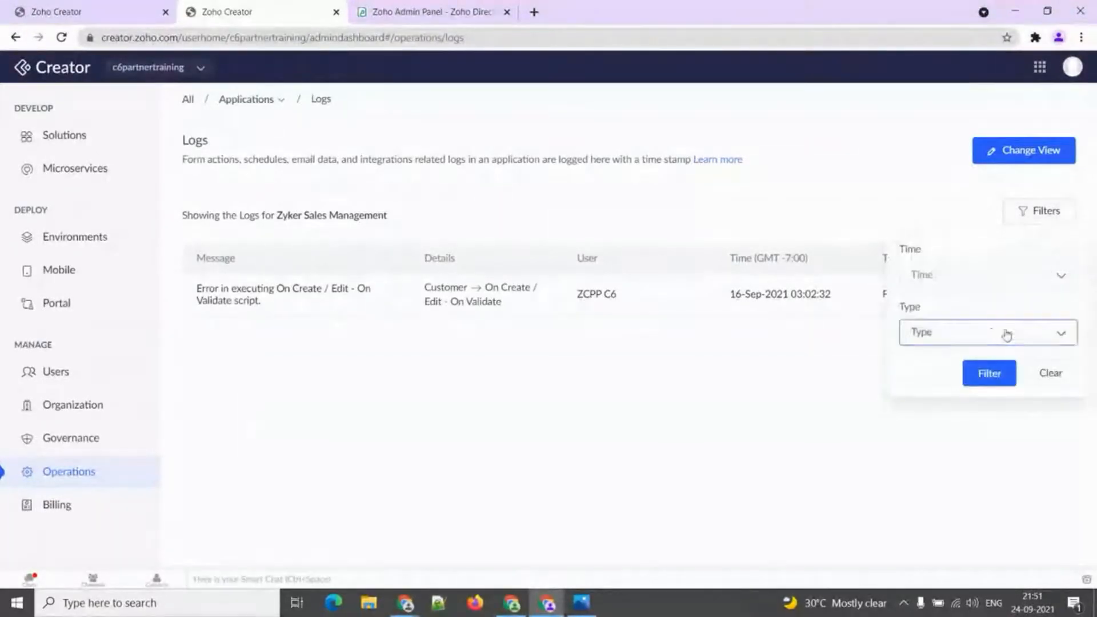
{"action": "left_click", "coordinate": [975, 279]}
{"action": "left_click", "coordinate": [975, 280]}
{"action": "left_click", "coordinate": [945, 334]}
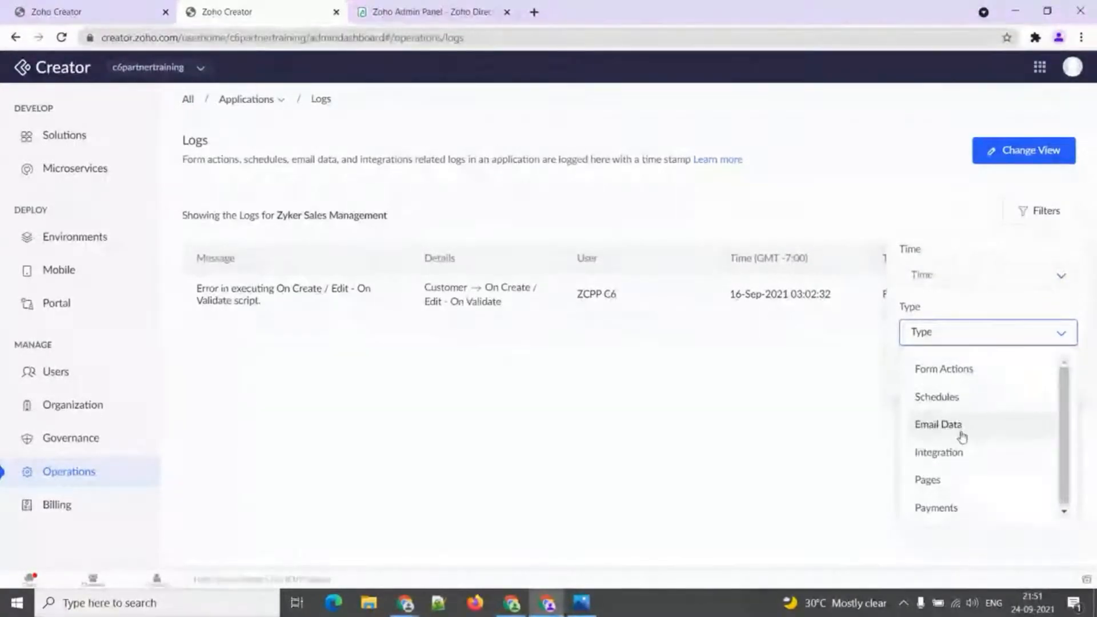
{"action": "left_click", "coordinate": [1038, 343]}
{"action": "left_click", "coordinate": [849, 358]}
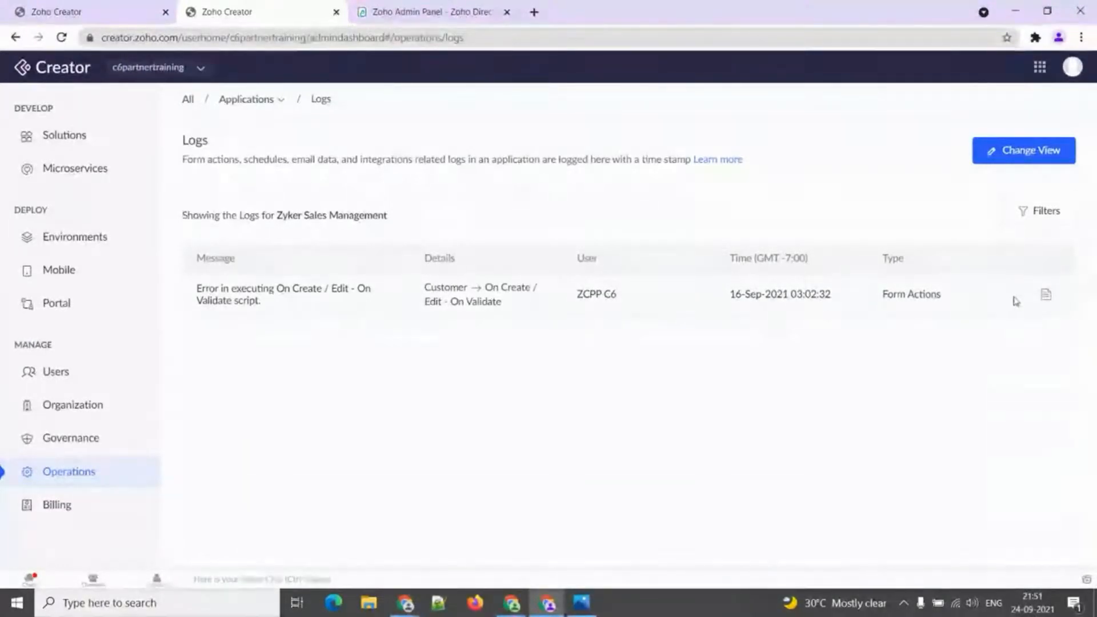
{"action": "left_click", "coordinate": [1047, 302]}
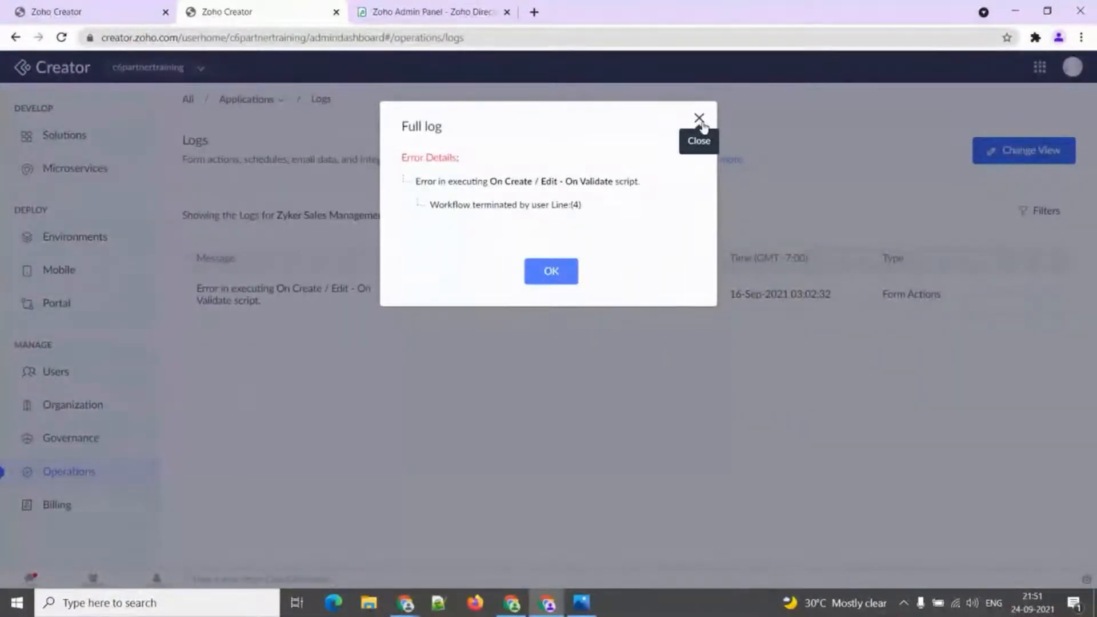
{"action": "left_click", "coordinate": [699, 119]}
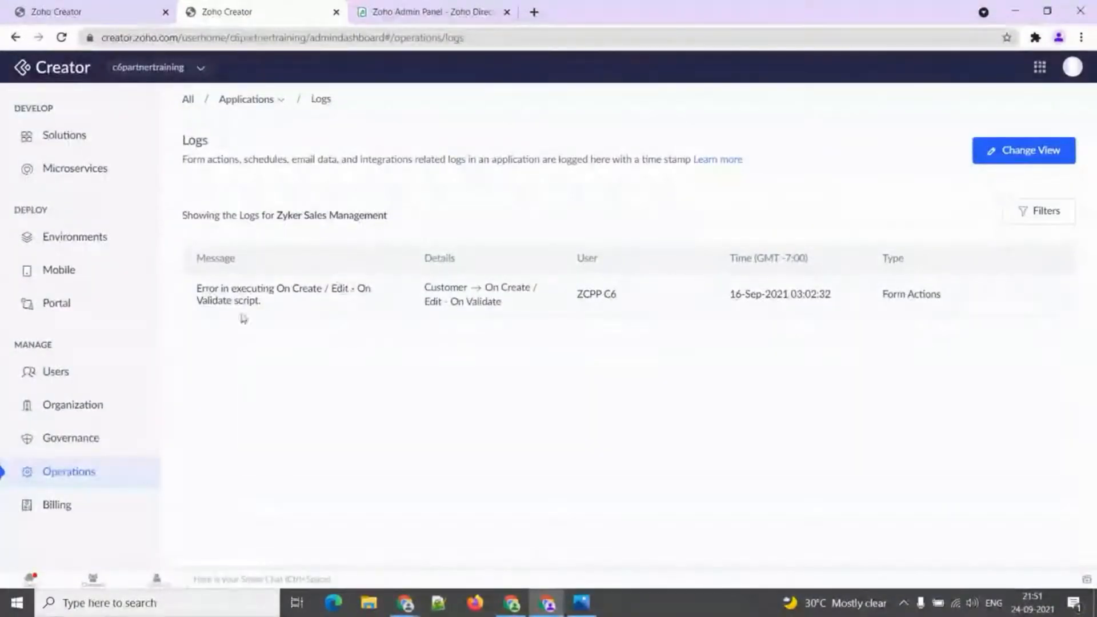
{"action": "left_click", "coordinate": [276, 102]}
{"action": "mouse_move", "coordinate": [292, 138]}
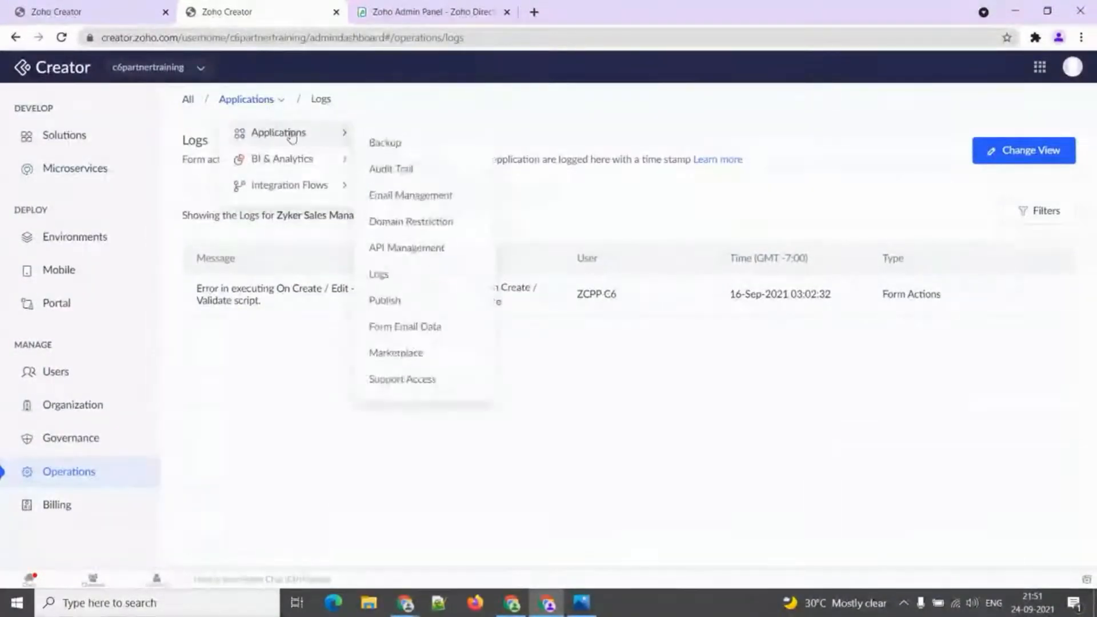
Publish Employee Management's All Employee Information report, then close its embed code details.
{"action": "left_click", "coordinate": [389, 299]}
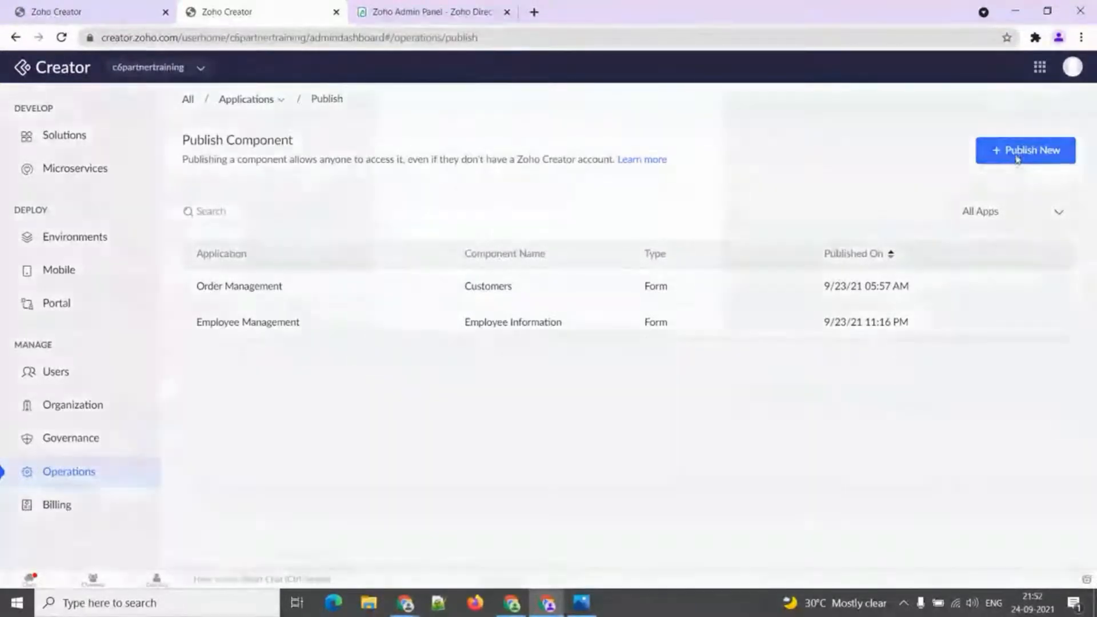
{"action": "left_click", "coordinate": [1023, 151]}
{"action": "left_click", "coordinate": [642, 184]}
{"action": "left_click", "coordinate": [588, 249]}
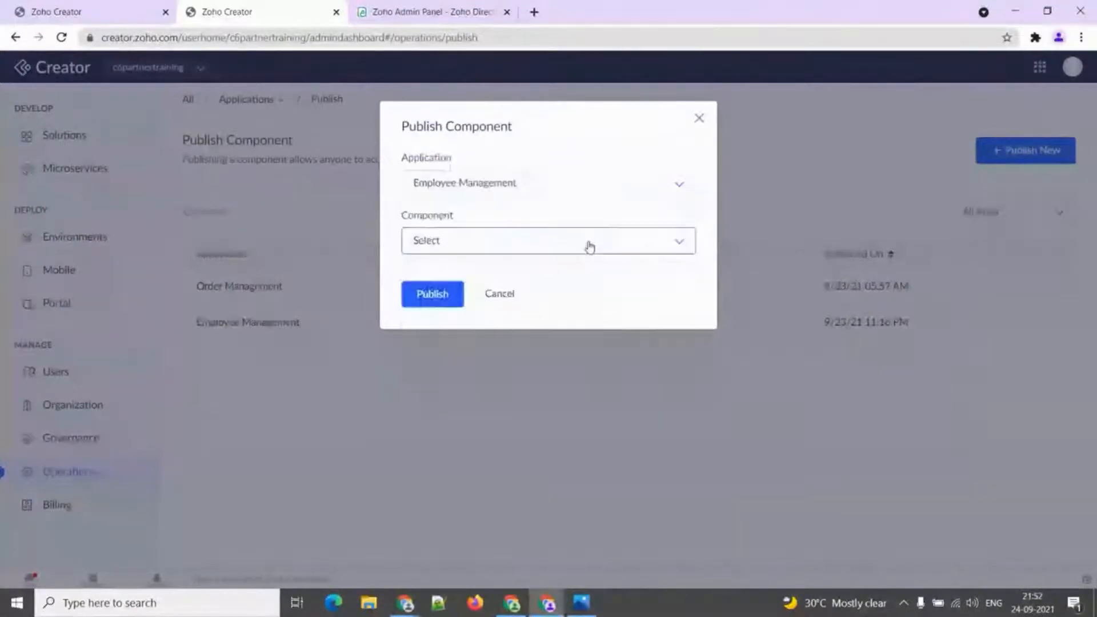
{"action": "left_click", "coordinate": [588, 243]}
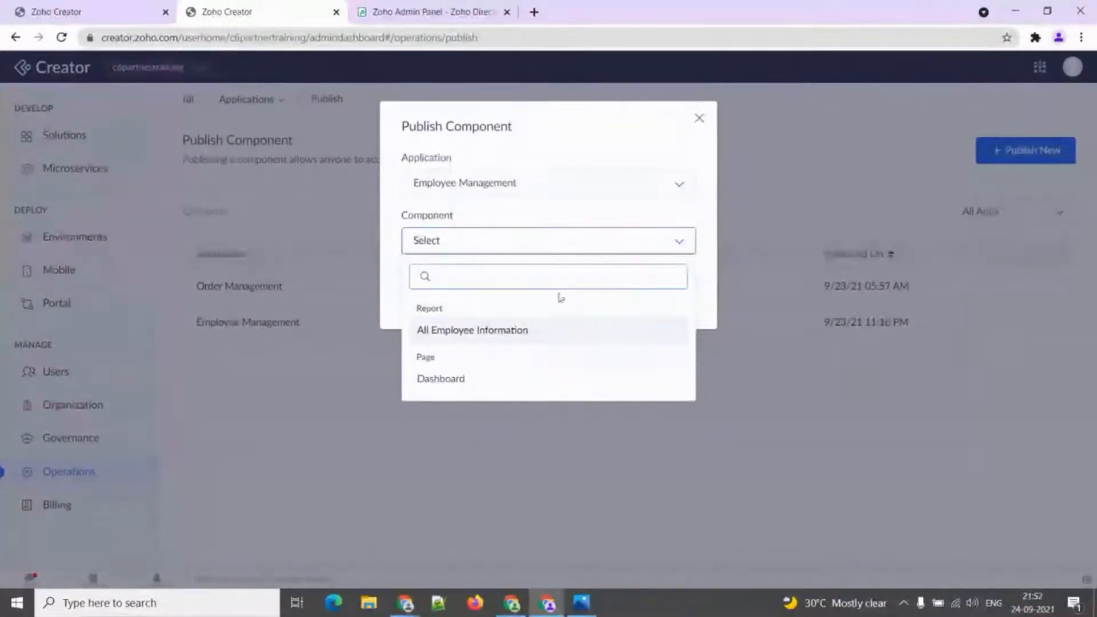
{"action": "left_click", "coordinate": [556, 338]}
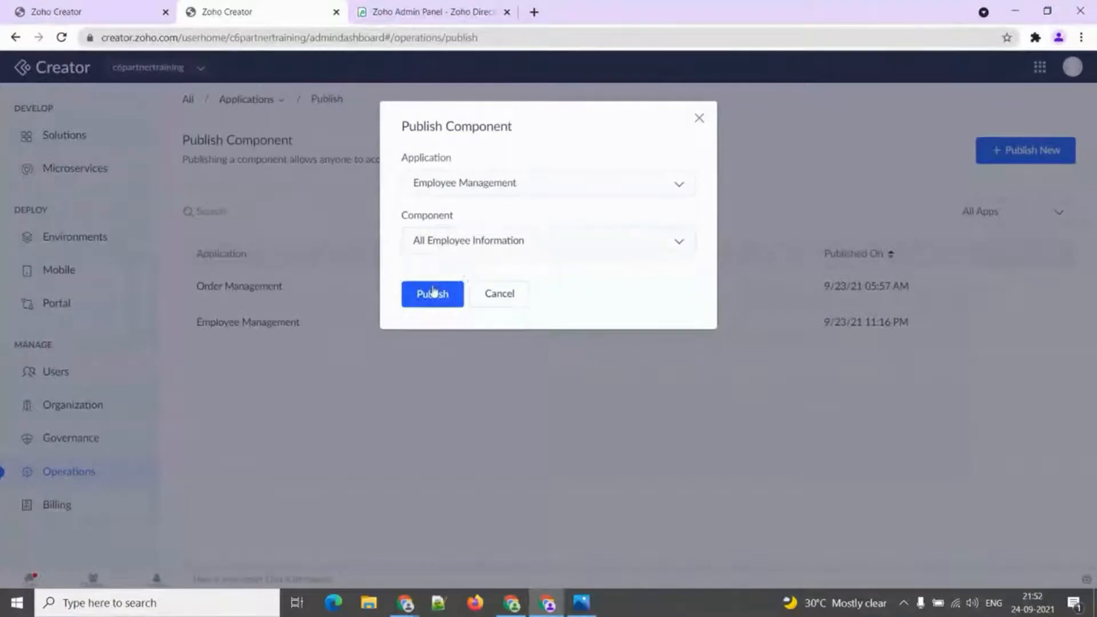
{"action": "left_click", "coordinate": [433, 296]}
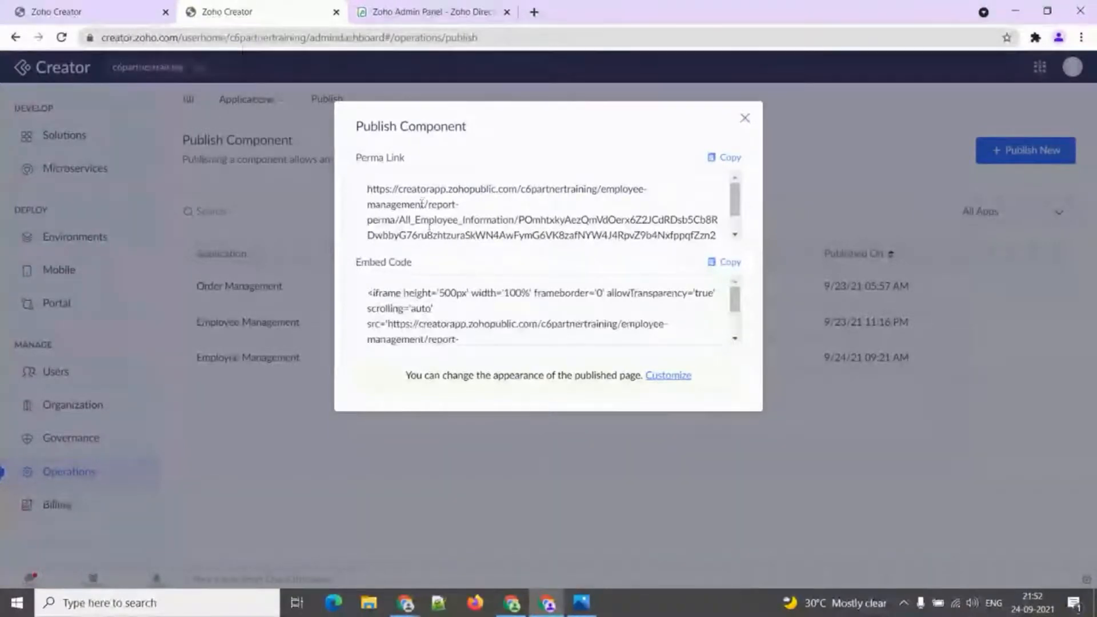
{"action": "left_click_drag", "start_coordinate": [368, 291], "coordinate": [476, 337]}
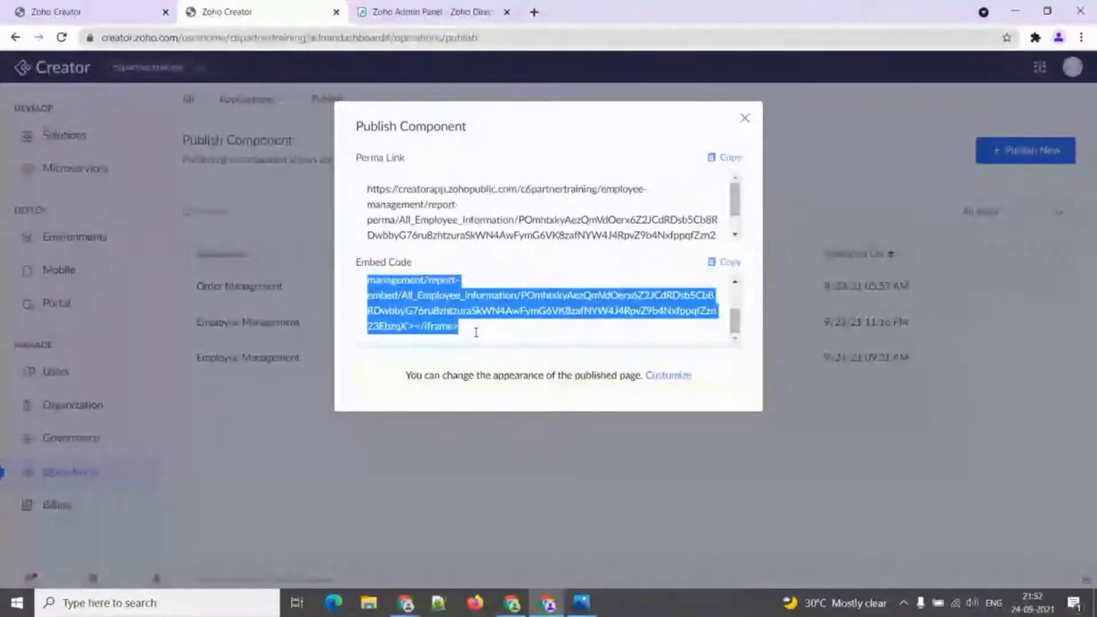
{"action": "left_click", "coordinate": [746, 119]}
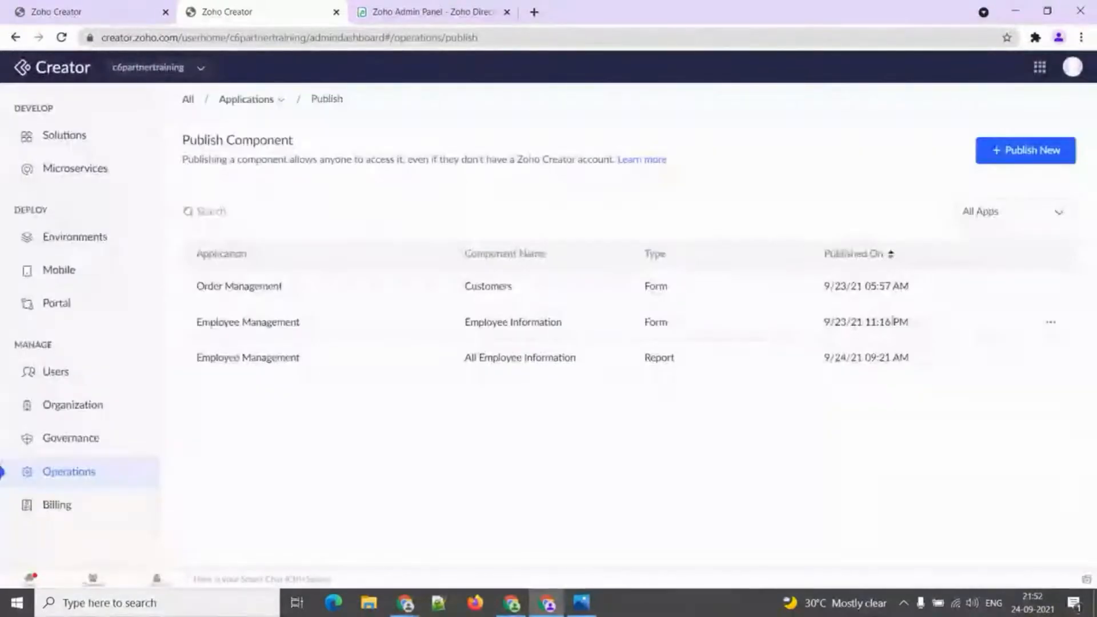
{"action": "left_click", "coordinate": [1052, 359]}
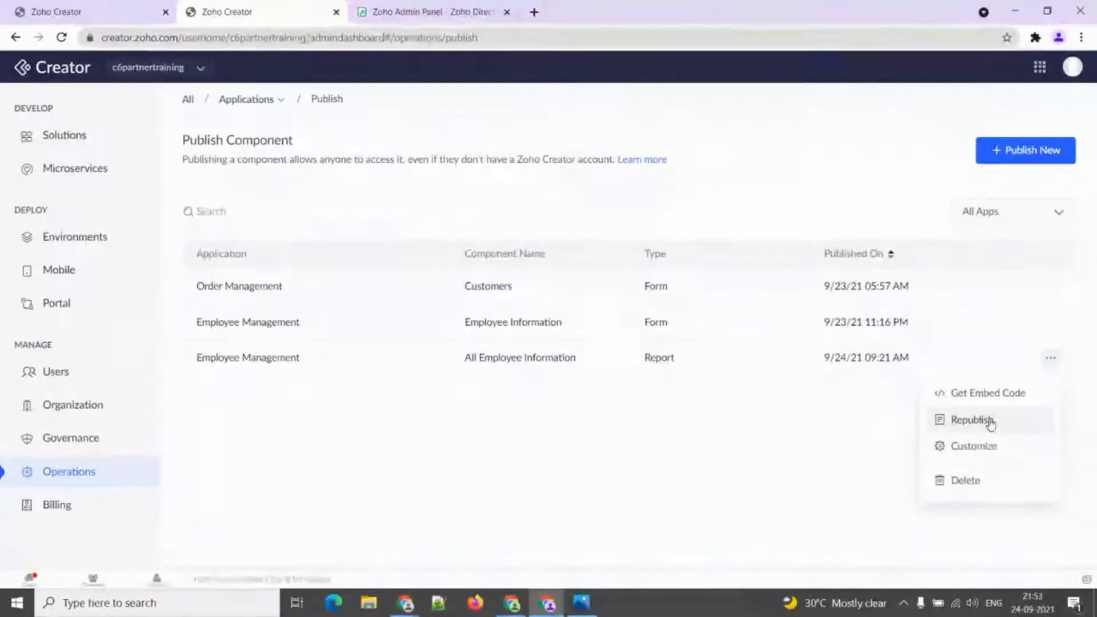
{"action": "left_click", "coordinate": [856, 439]}
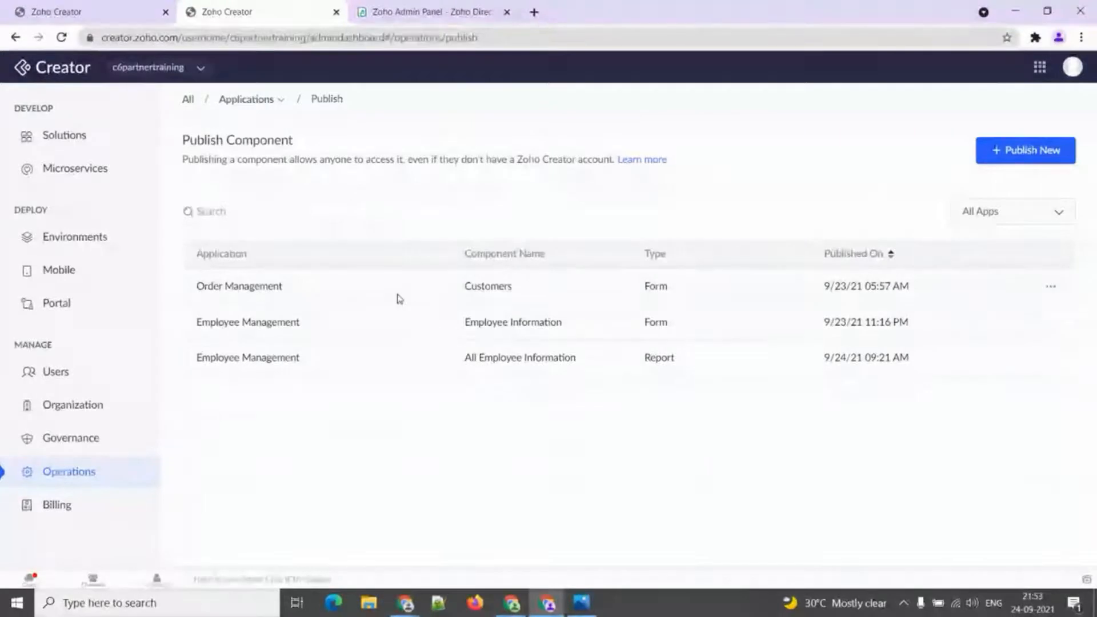
{"action": "left_click", "coordinate": [276, 102]}
{"action": "mouse_move", "coordinate": [278, 130]}
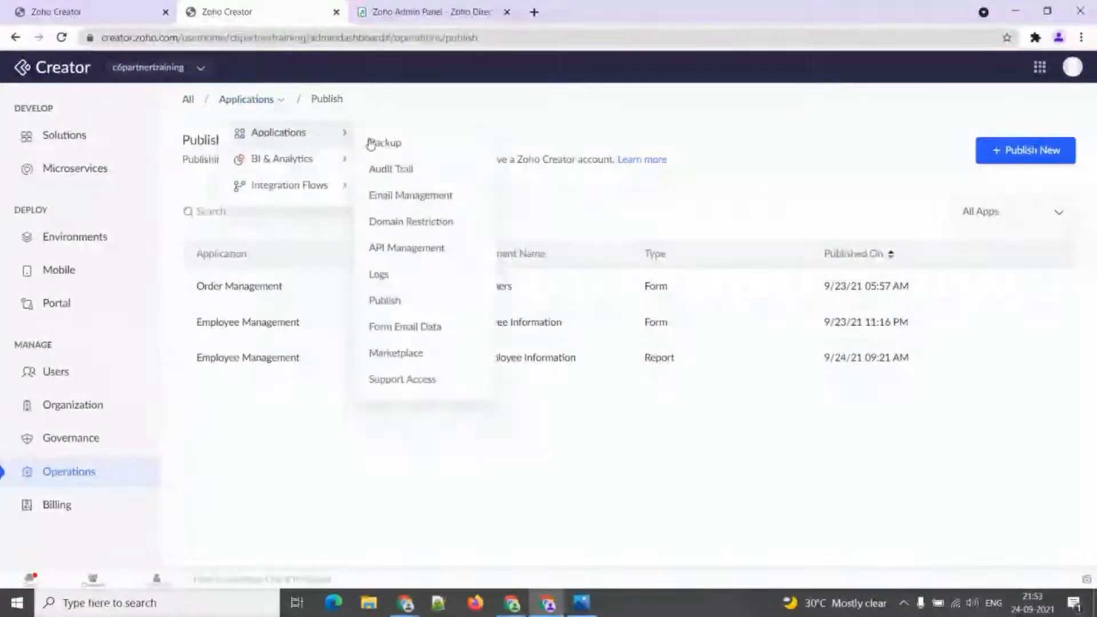
Show the form email details for Employee Management's Employee Information form.
{"action": "left_click", "coordinate": [389, 326]}
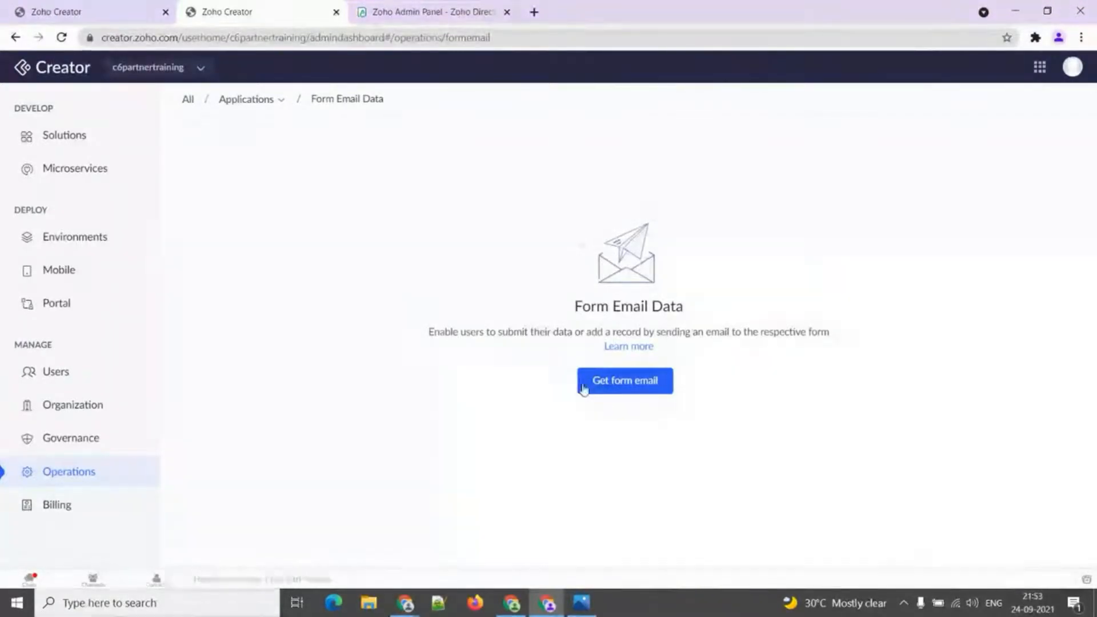
{"action": "left_click", "coordinate": [610, 392]}
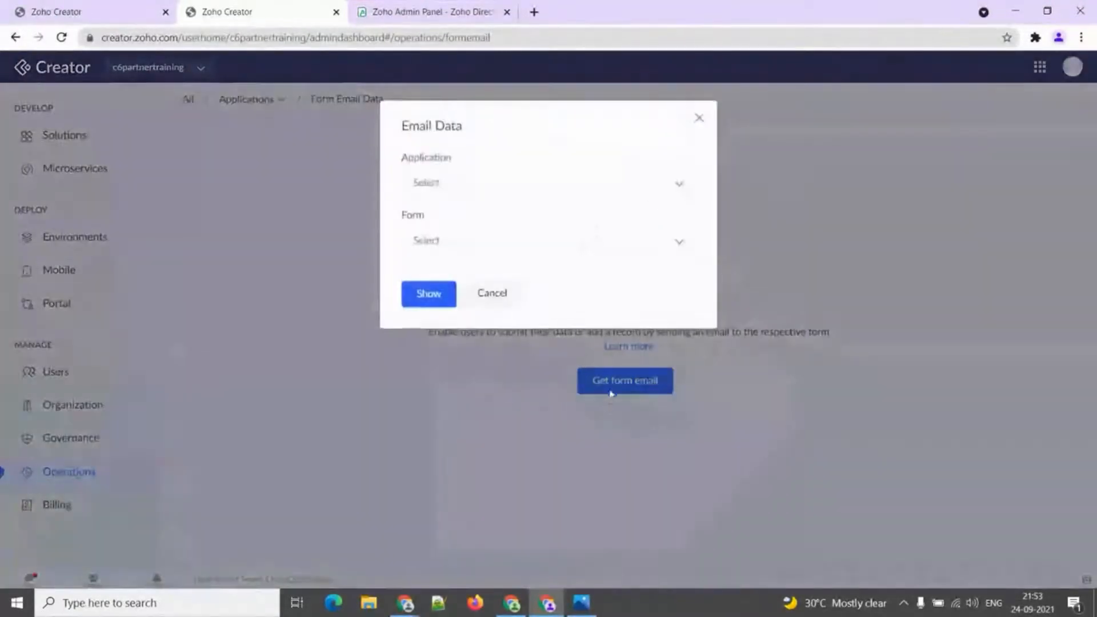
{"action": "left_click", "coordinate": [515, 185]}
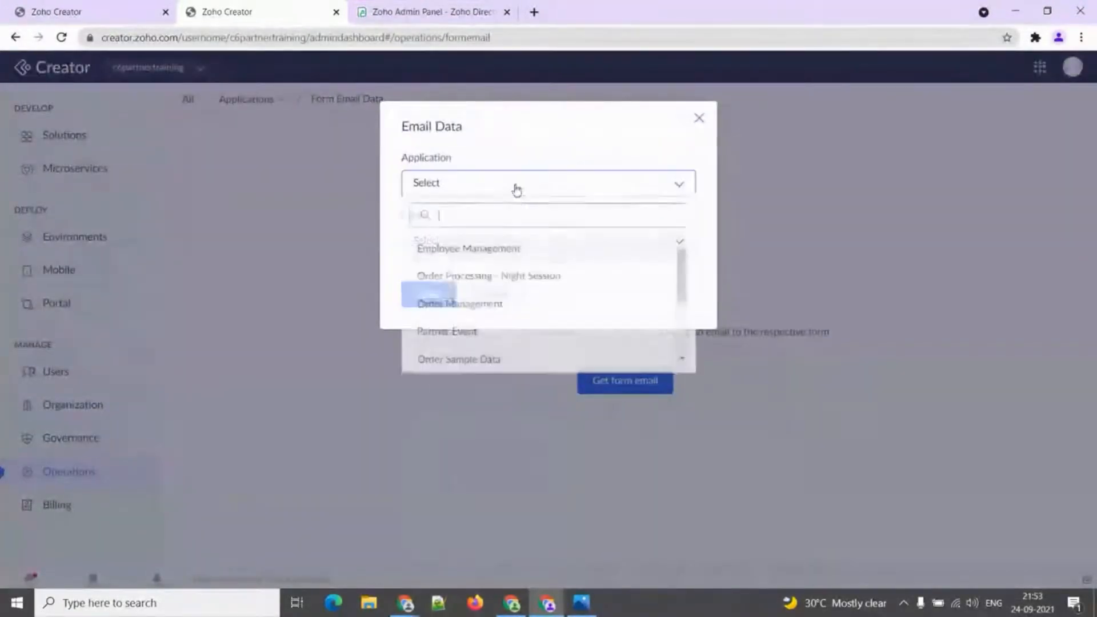
{"action": "left_click", "coordinate": [514, 255]}
{"action": "left_click", "coordinate": [508, 251]}
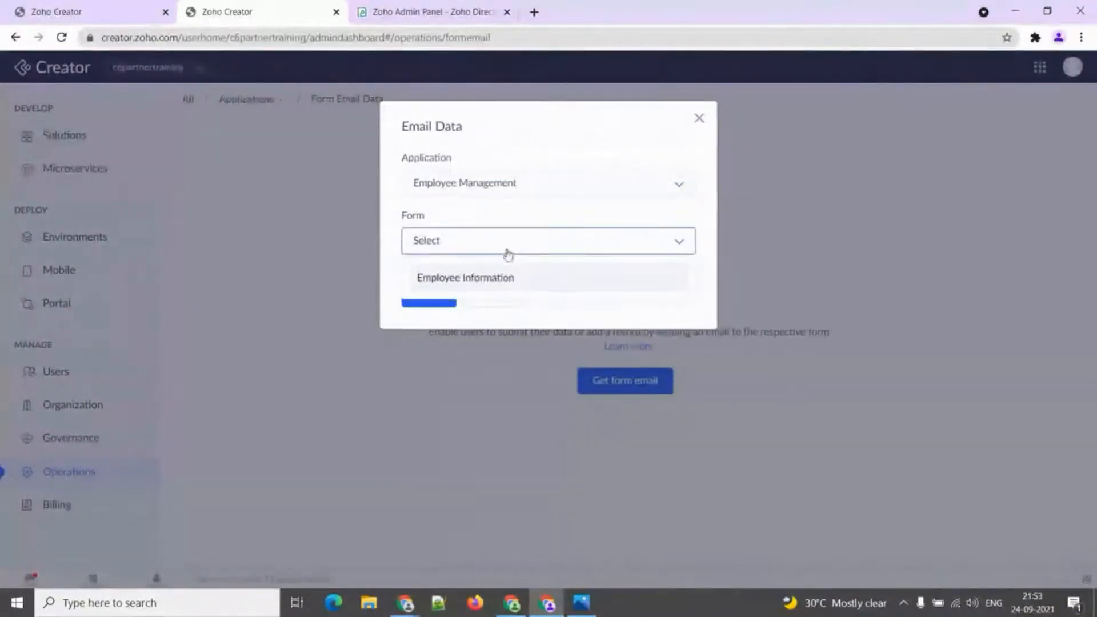
{"action": "left_click", "coordinate": [498, 279]}
{"action": "left_click", "coordinate": [436, 298]}
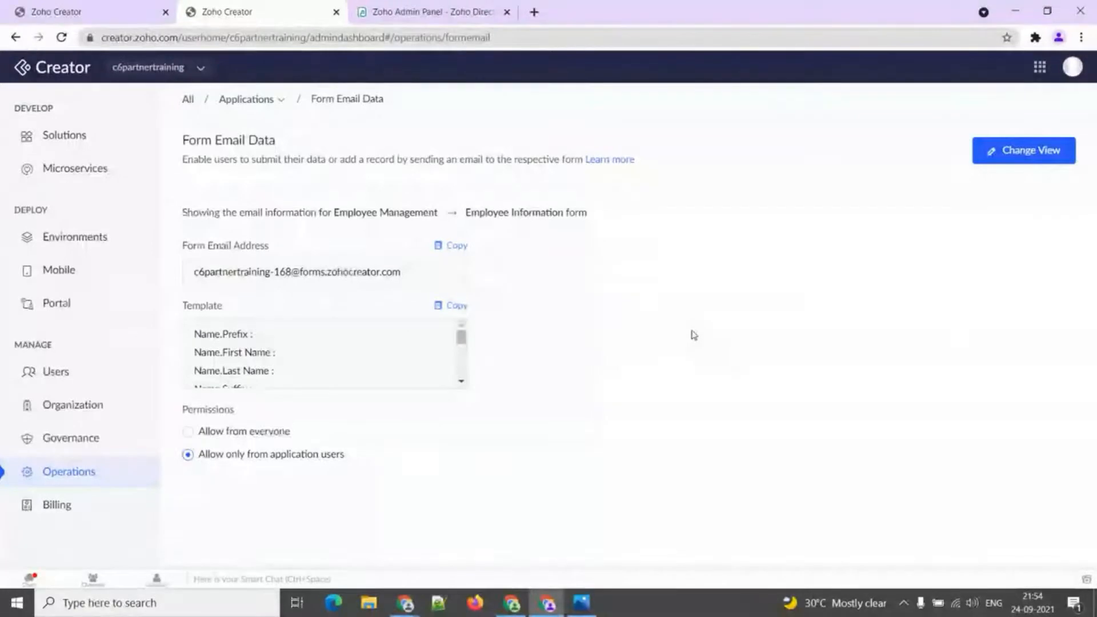
Switch the view to Order Management's Customers form email details.
{"action": "left_click", "coordinate": [1011, 161]}
{"action": "left_click", "coordinate": [644, 192]}
{"action": "left_click", "coordinate": [565, 312]}
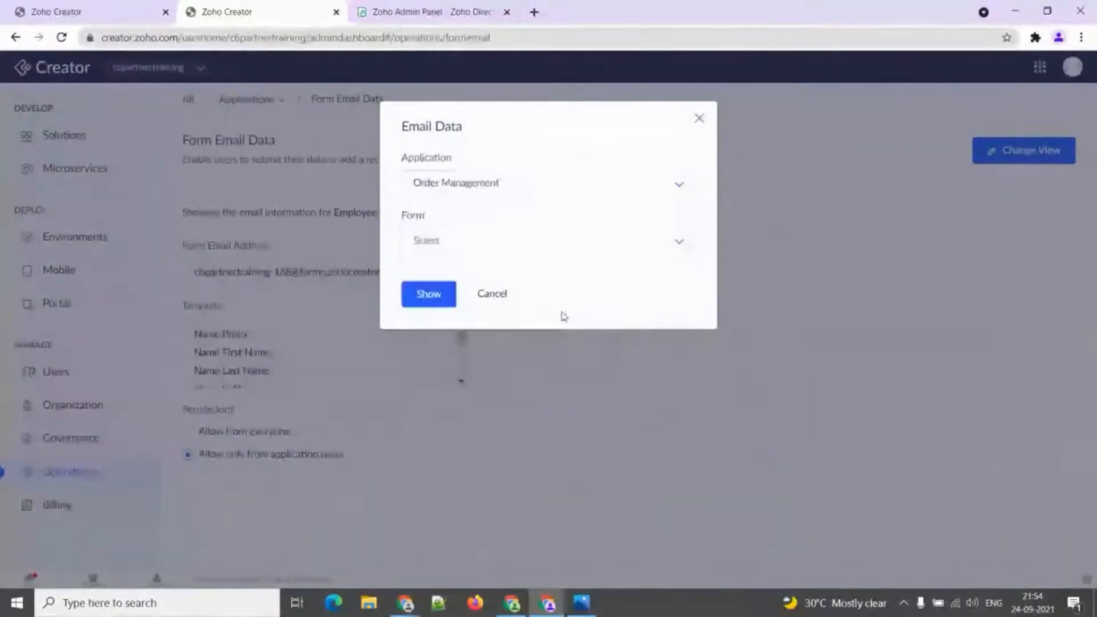
{"action": "left_click", "coordinate": [557, 256]}
{"action": "left_click", "coordinate": [543, 282]}
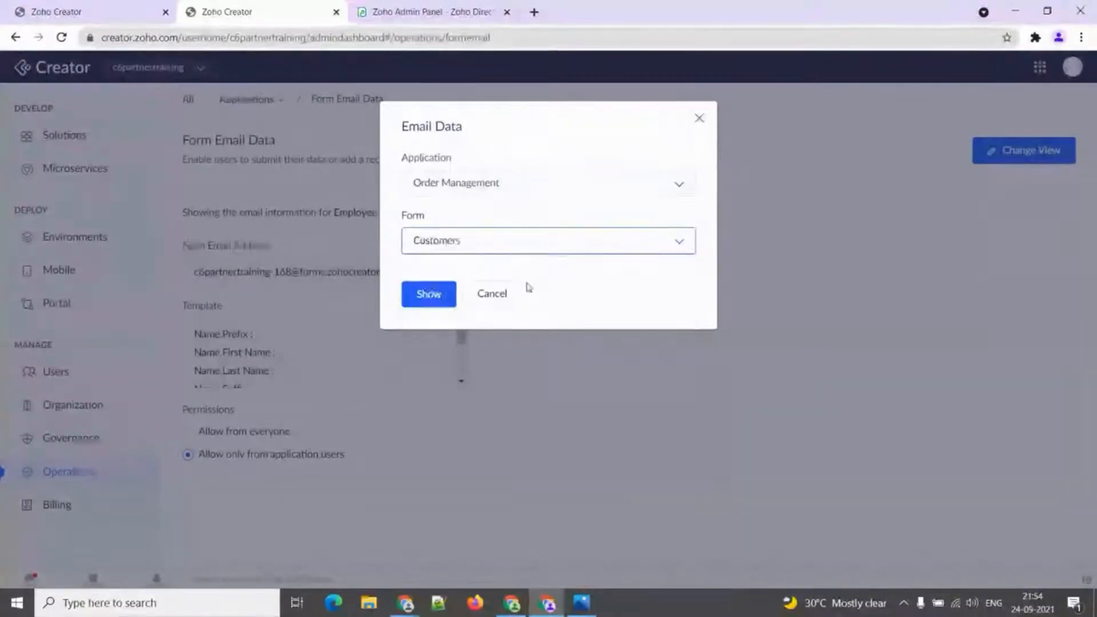
{"action": "left_click", "coordinate": [416, 294]}
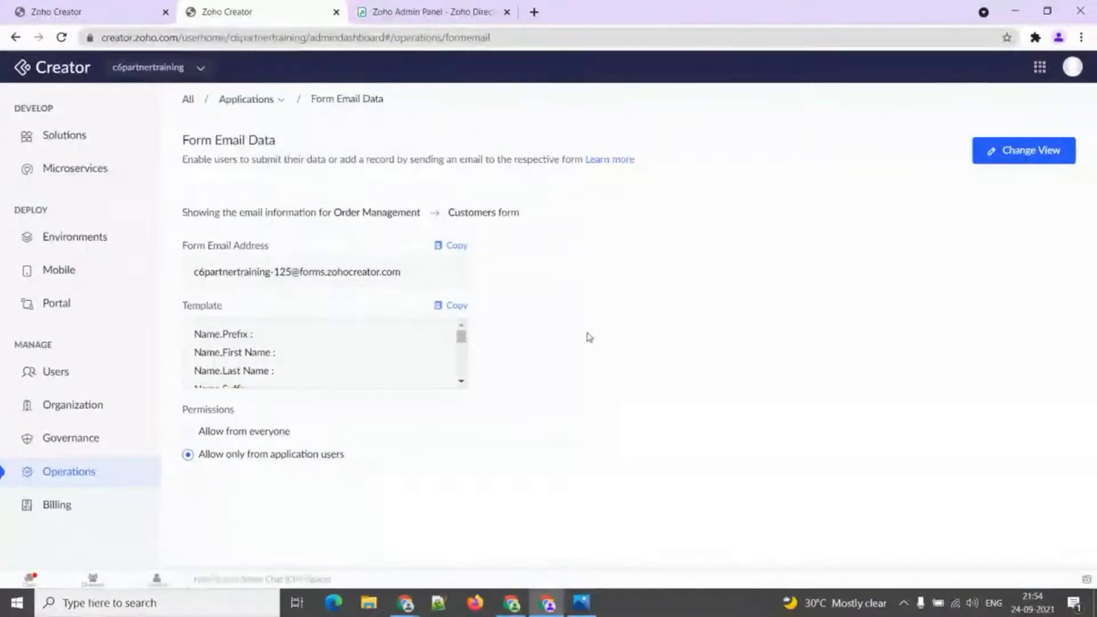
{"action": "left_click", "coordinate": [267, 101]}
{"action": "mouse_move", "coordinate": [264, 132]}
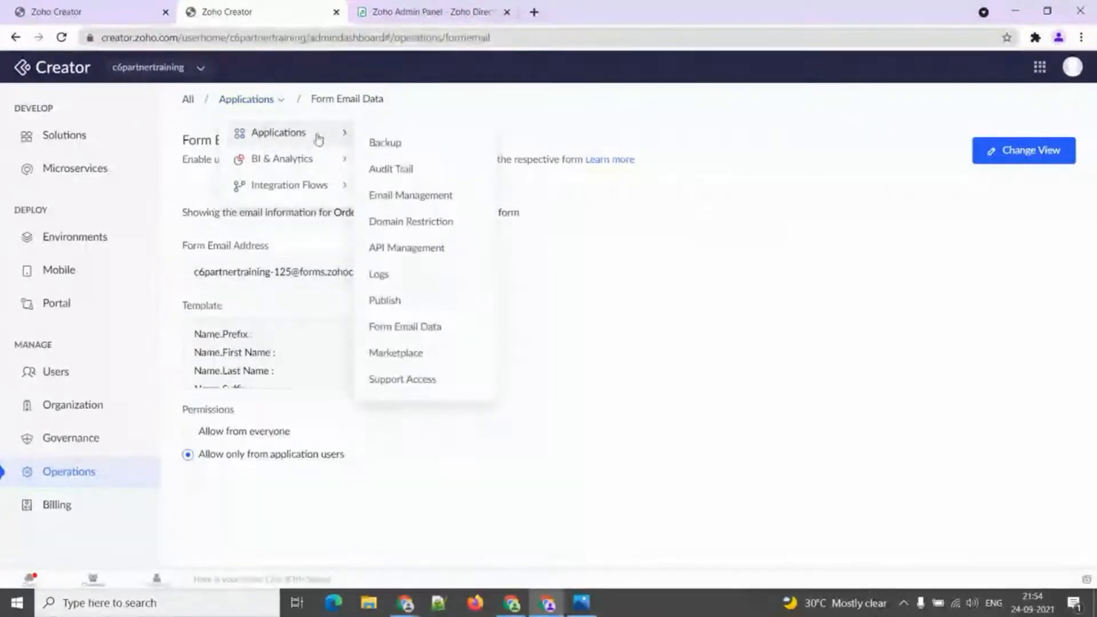
Browse Marketplace extensions and installed apps, then view the Access Developer Zone tab.
{"action": "left_click", "coordinate": [392, 354]}
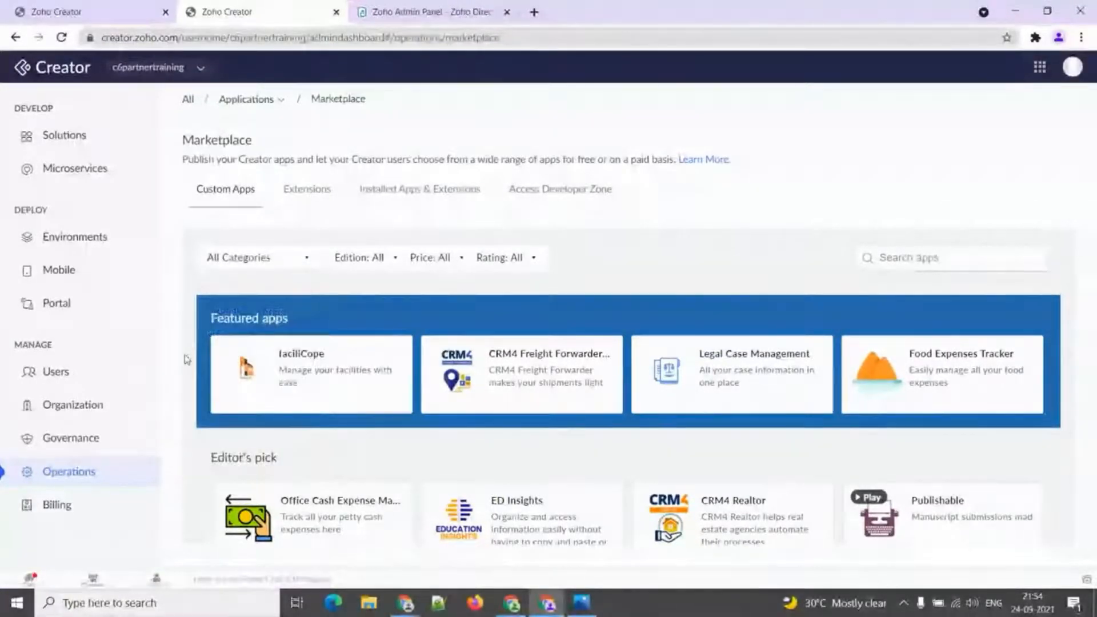
{"action": "scroll", "coordinate": [184, 360], "scroll_direction": "down", "scroll_amount": 5}
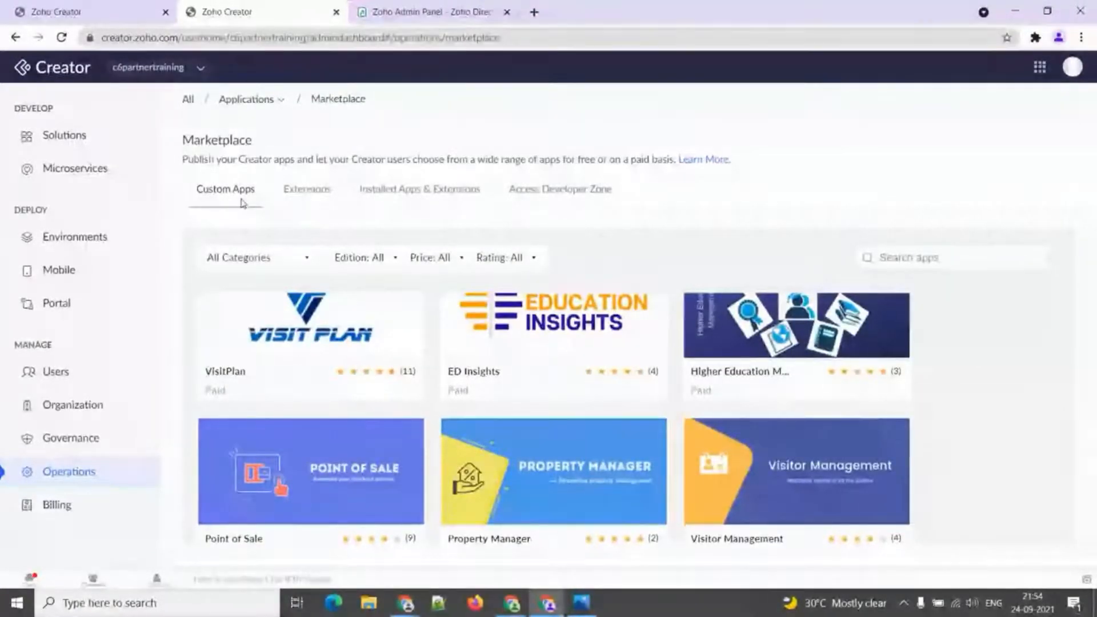
{"action": "left_click", "coordinate": [298, 197]}
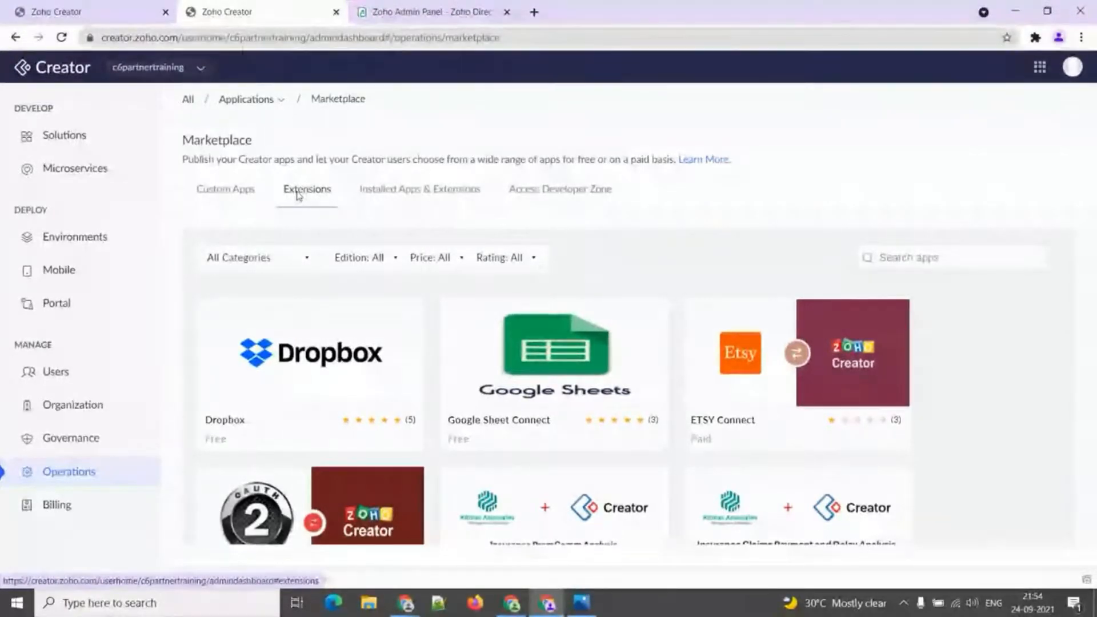
{"action": "left_click", "coordinate": [423, 193]}
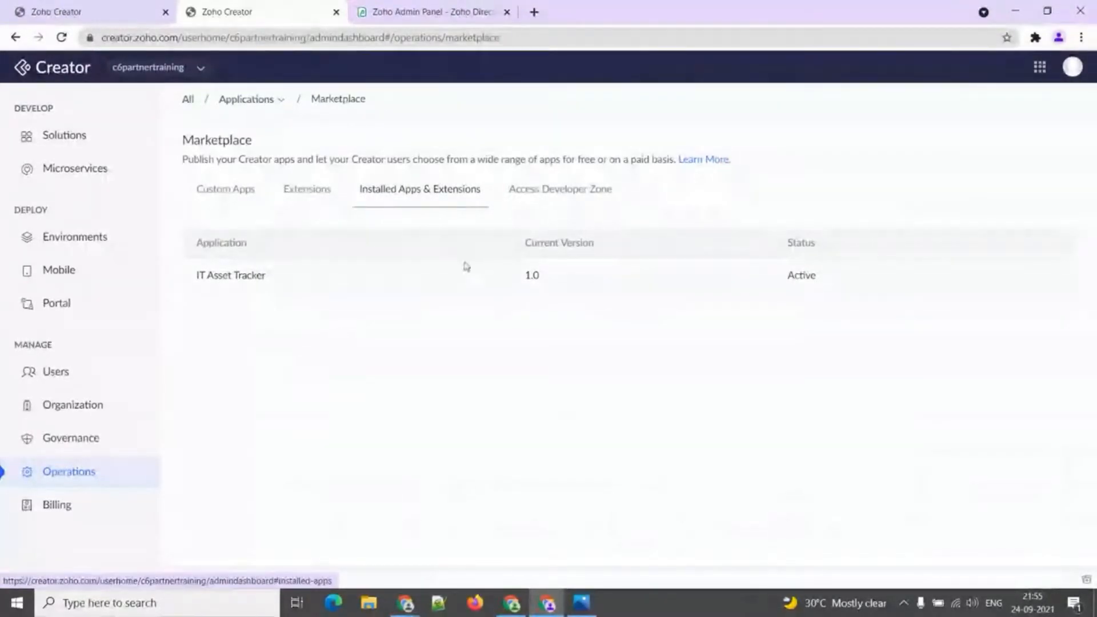
{"action": "left_click", "coordinate": [585, 196]}
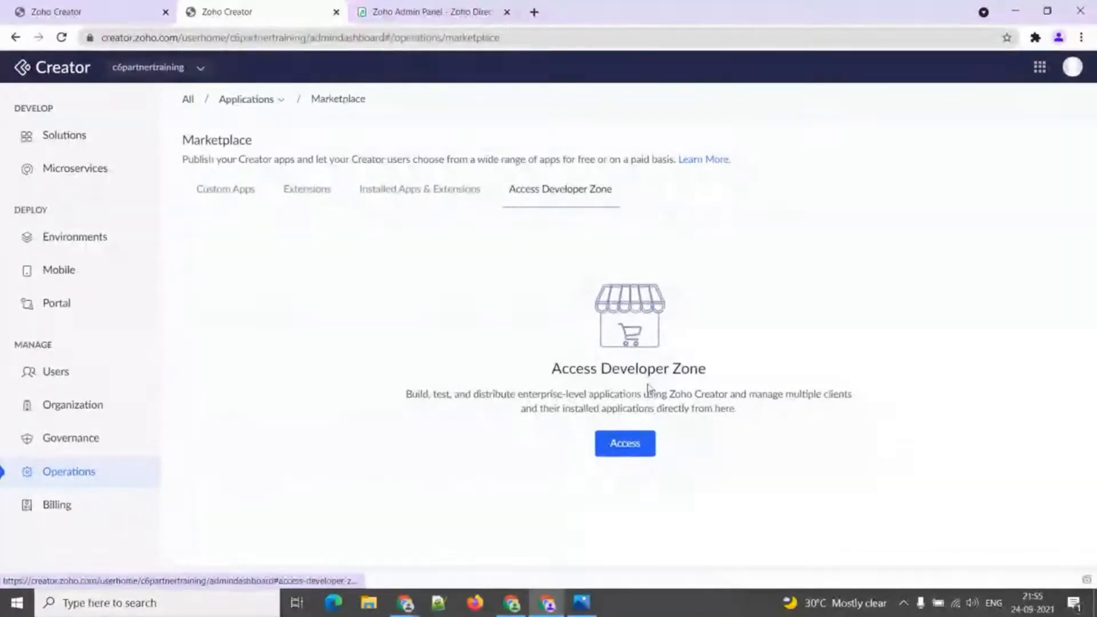
{"action": "left_click", "coordinate": [280, 108]}
Grant Zoho support access to Employee Management, set to revoke after 7 Days.
{"action": "mouse_move", "coordinate": [284, 134]}
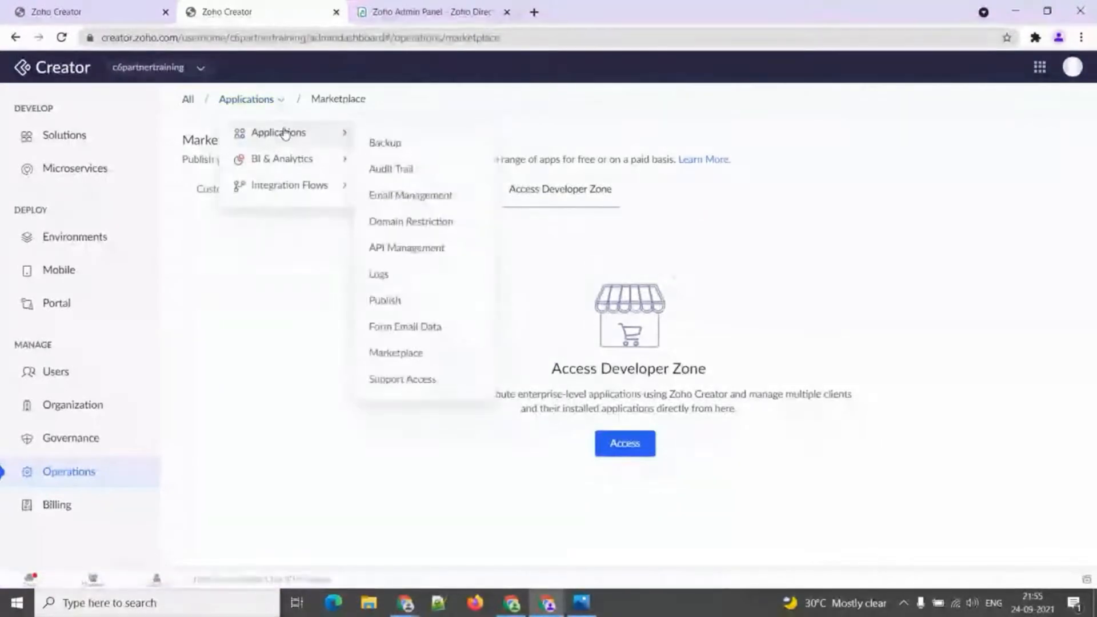
{"action": "left_click", "coordinate": [381, 379]}
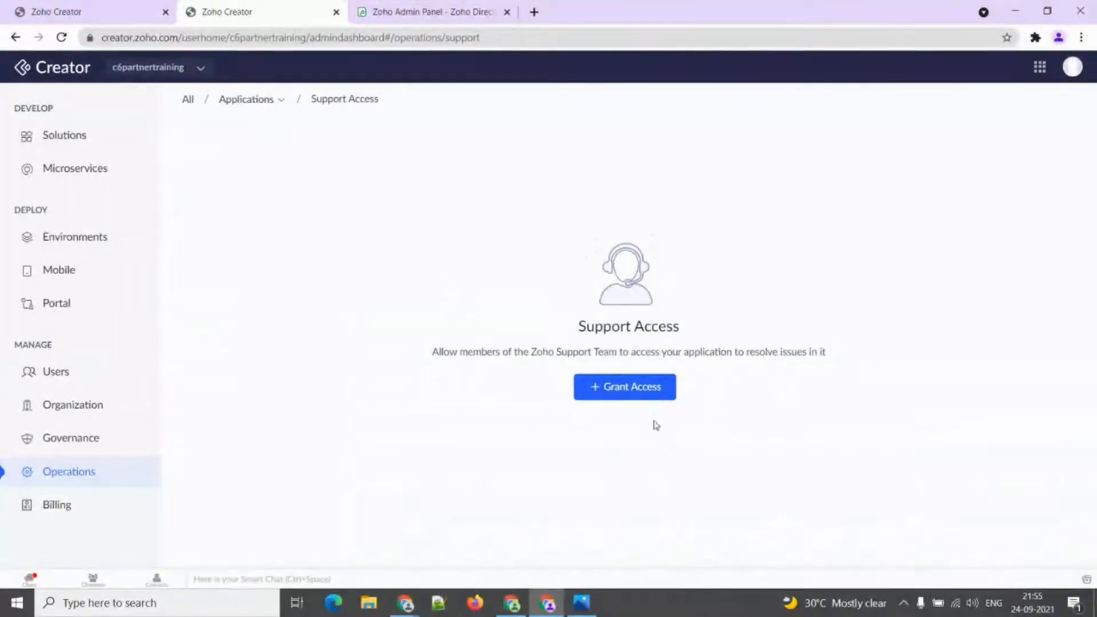
{"action": "left_click", "coordinate": [640, 398]}
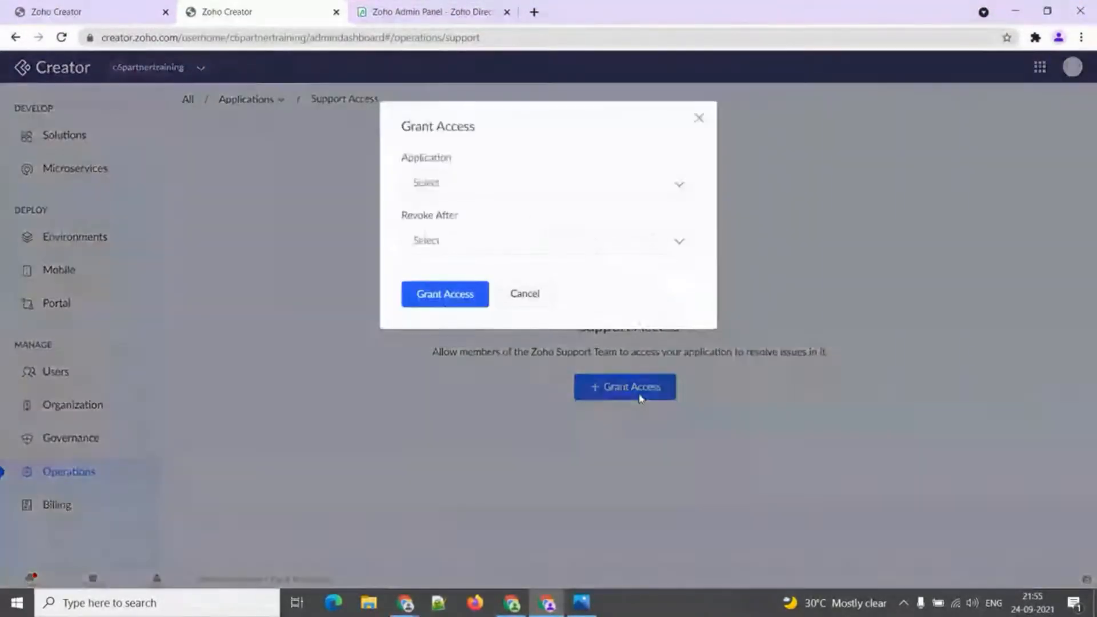
{"action": "left_click", "coordinate": [479, 192]}
{"action": "left_click", "coordinate": [477, 254]}
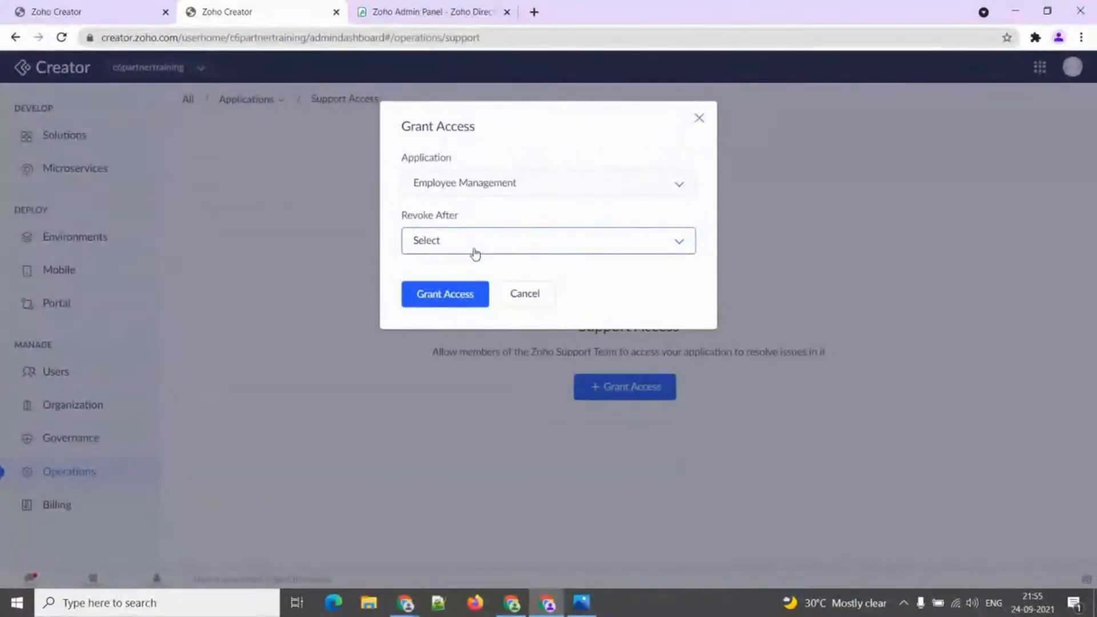
{"action": "left_click", "coordinate": [475, 255]}
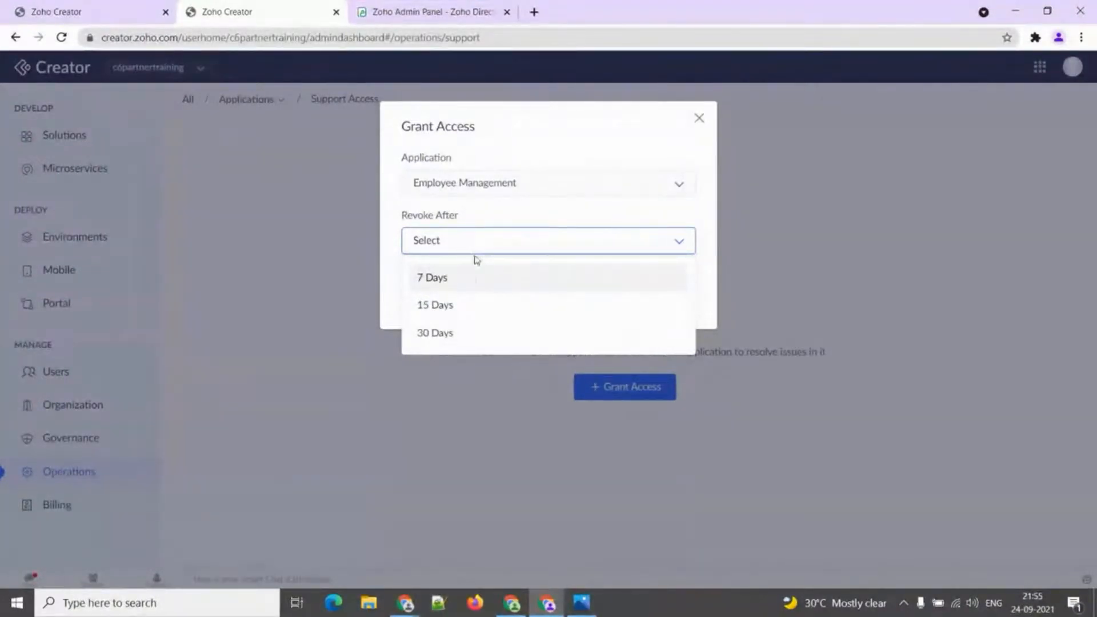
{"action": "left_click", "coordinate": [454, 279]}
{"action": "left_click", "coordinate": [443, 294]}
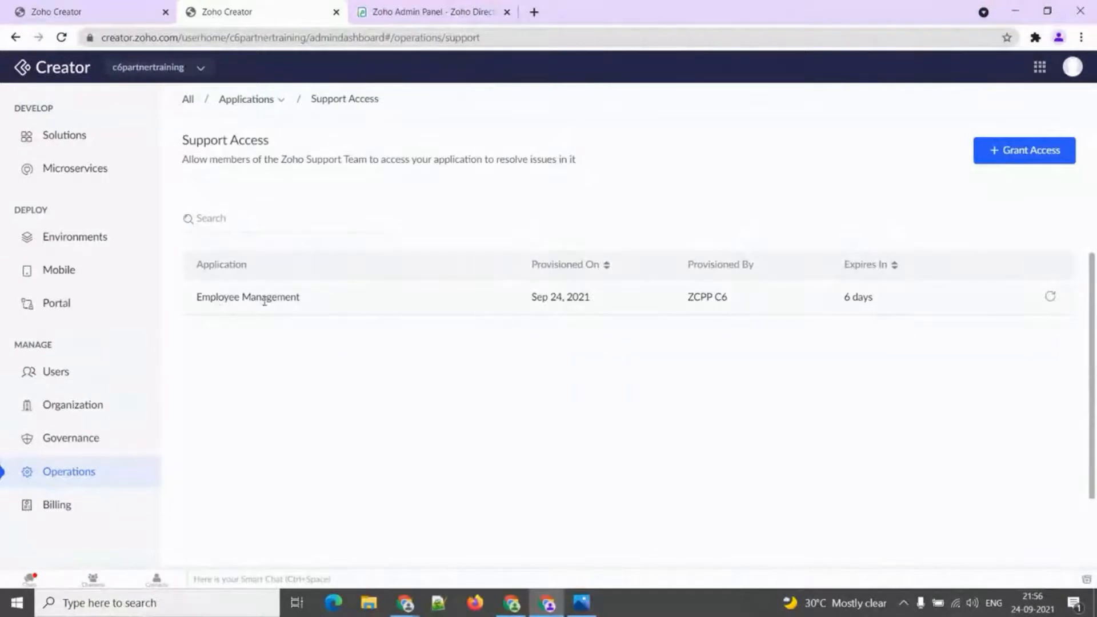
Revoke Employee Management's support access and return to the Operations overview.
{"action": "left_click", "coordinate": [1052, 297]}
{"action": "left_click", "coordinate": [475, 266]}
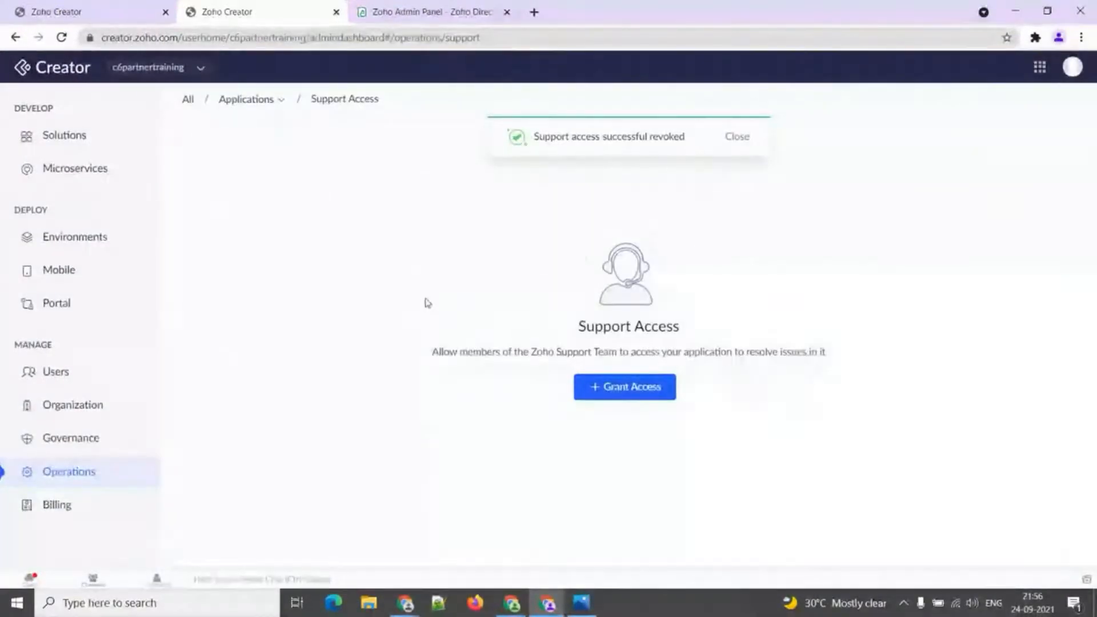
{"action": "left_click", "coordinate": [90, 473]}
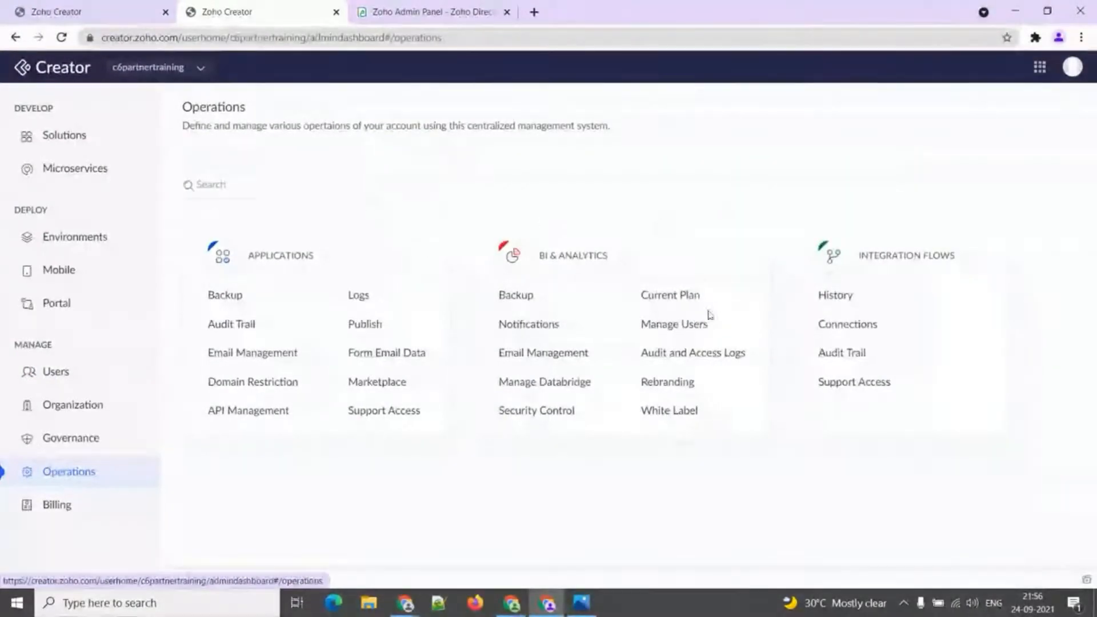
Inspect Zoho Creator Analytics' backup repeat options, leaving the schedule at Not Scheduled.
{"action": "left_click", "coordinate": [521, 295]}
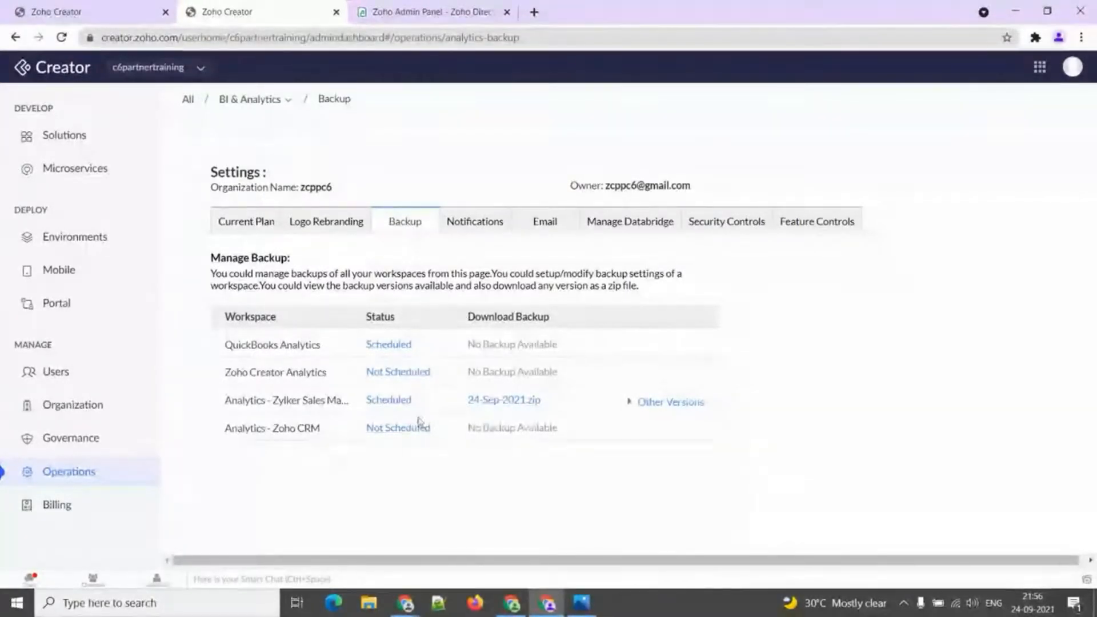
{"action": "left_click", "coordinate": [400, 372]}
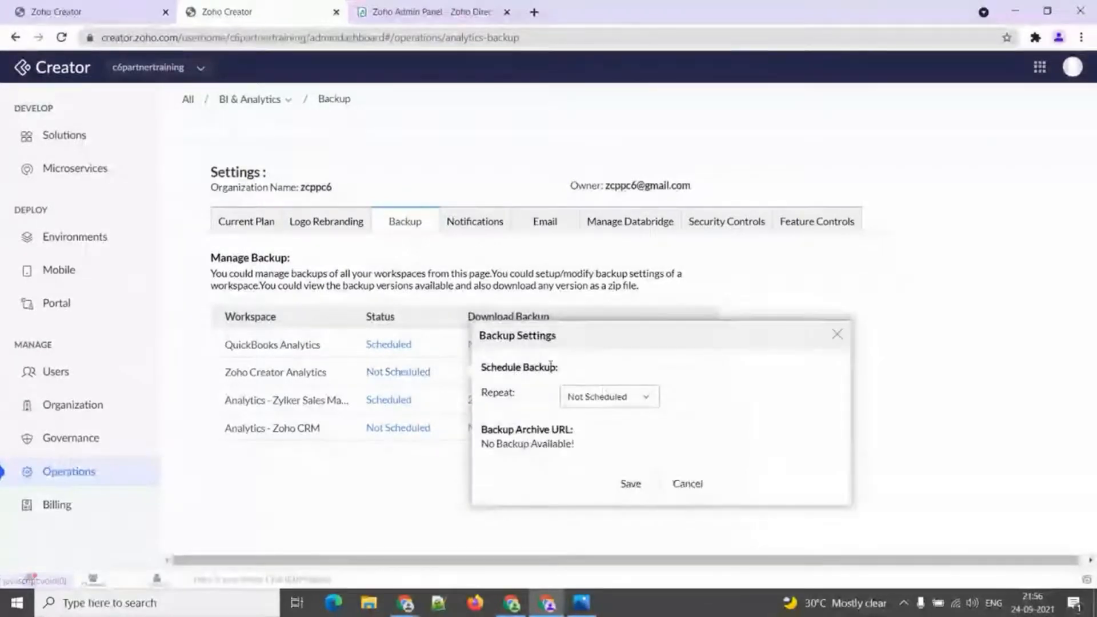
{"action": "left_click", "coordinate": [609, 397]}
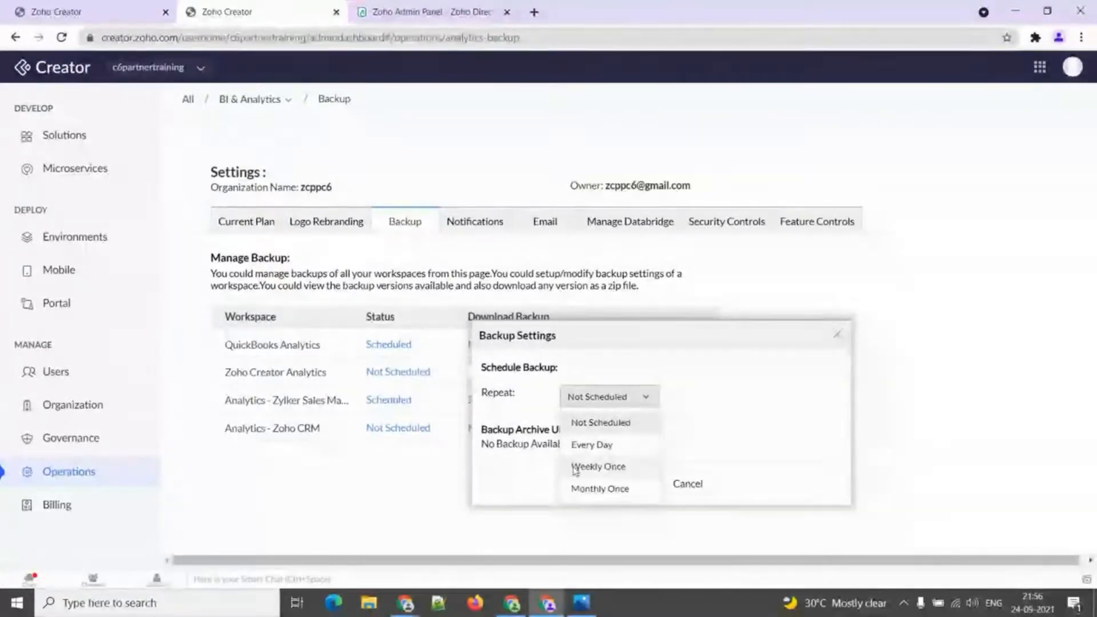
{"action": "left_click", "coordinate": [675, 434]}
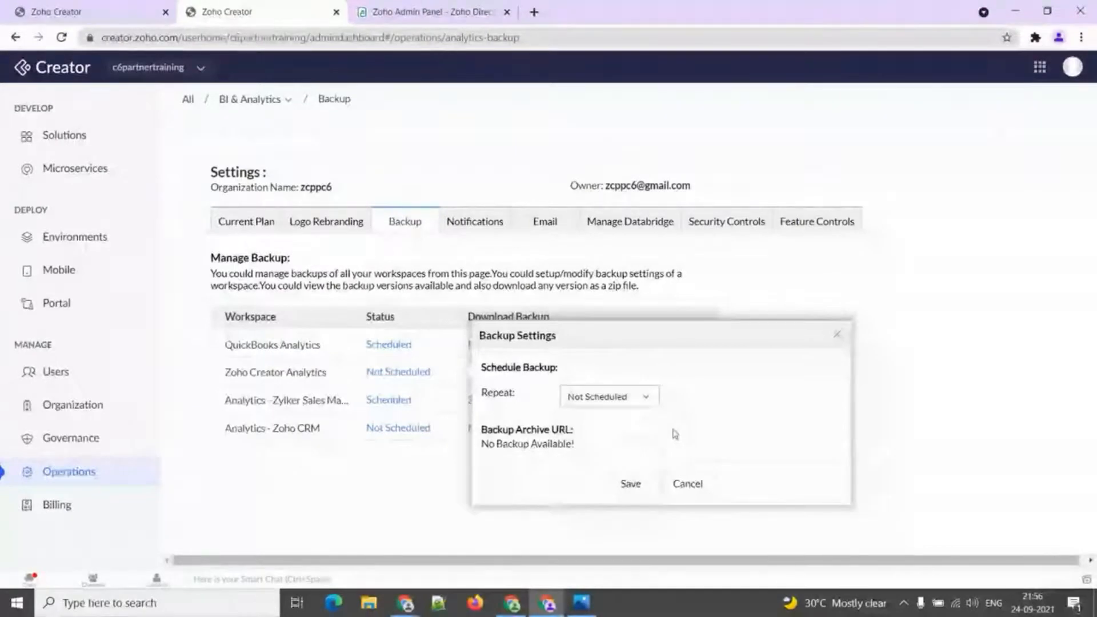
{"action": "left_click", "coordinate": [841, 338]}
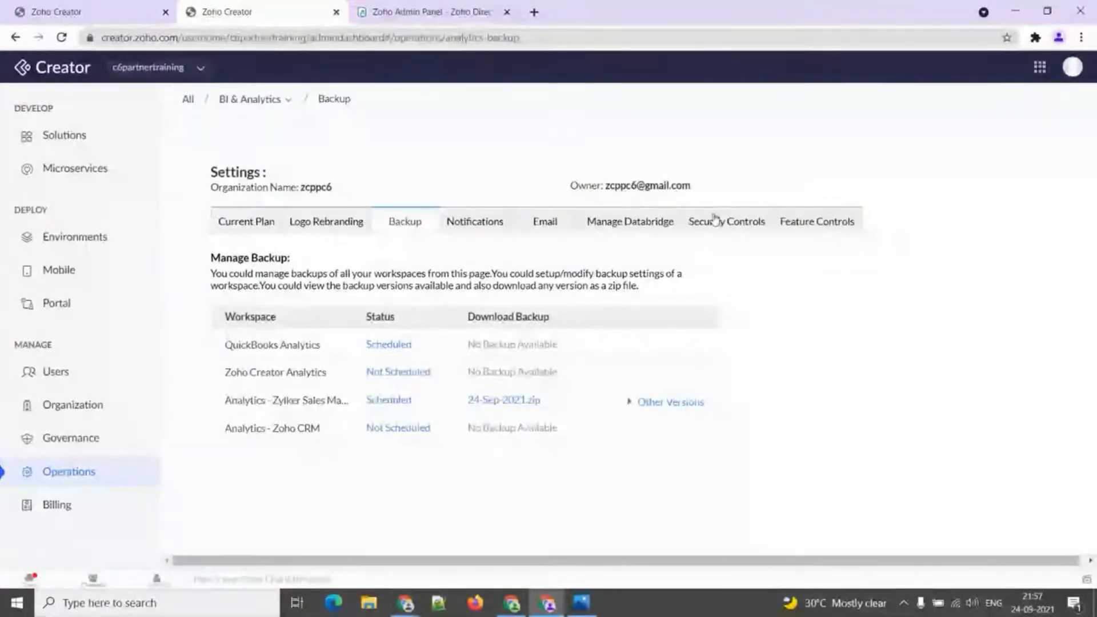
Review the Creator Plus plan limits and usage table, then view Logo Rebranding settings.
{"action": "left_click", "coordinate": [257, 223]}
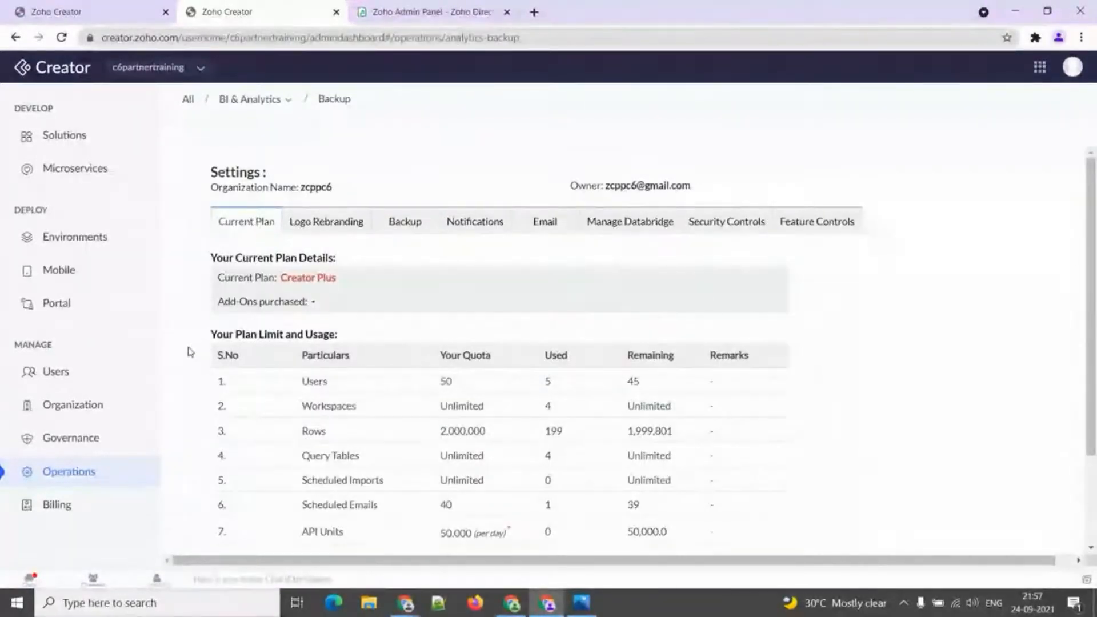
{"action": "scroll", "coordinate": [192, 353], "scroll_direction": "down", "scroll_amount": 2}
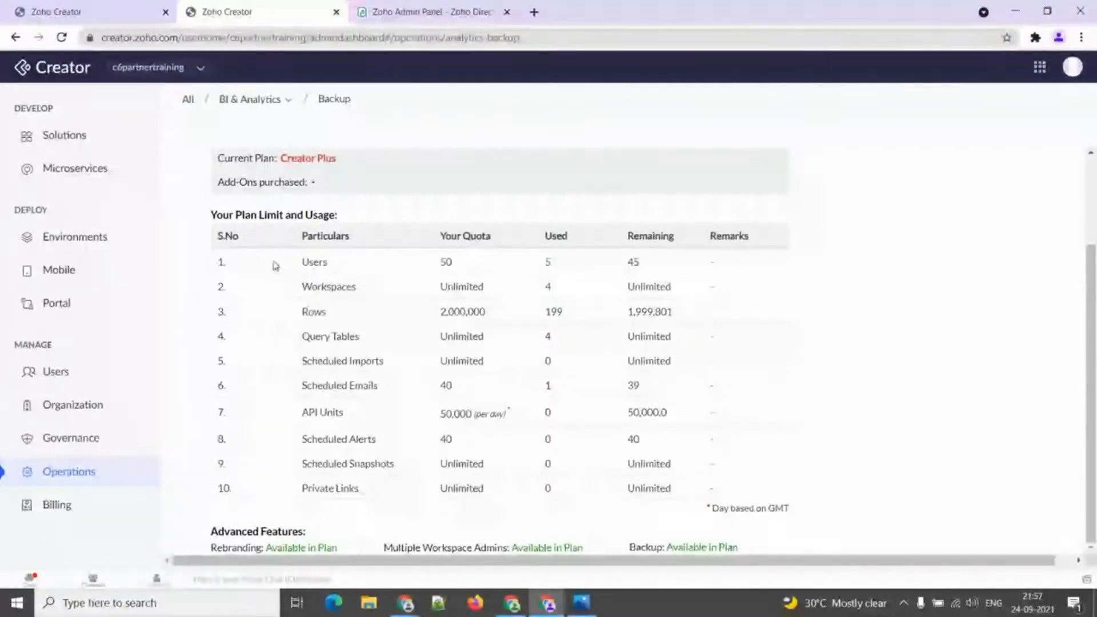
{"action": "scroll", "coordinate": [262, 327], "scroll_direction": "up", "scroll_amount": 2}
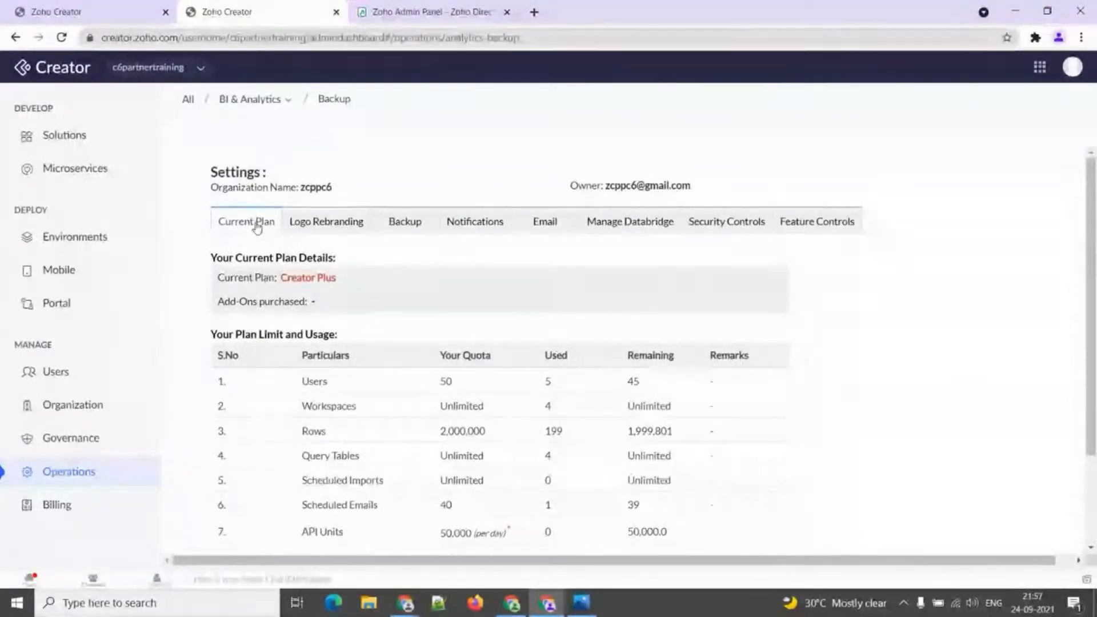
{"action": "left_click", "coordinate": [317, 224]}
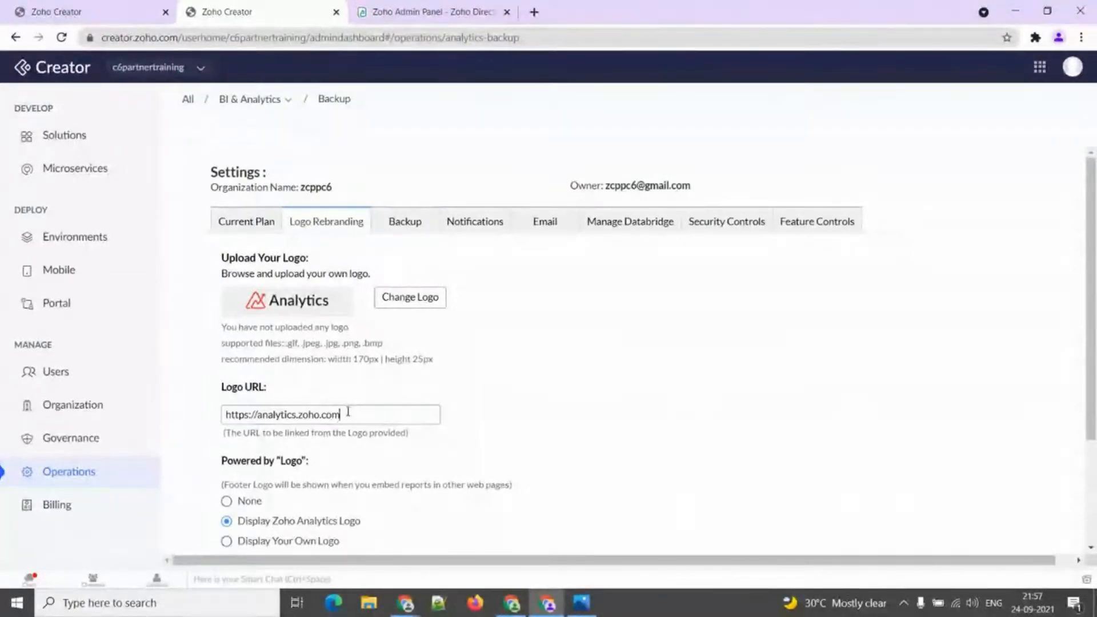
Set the Powered by "Logo" footer option to Display Your Own Logo.
{"action": "left_click_drag", "start_coordinate": [348, 411], "coordinate": [244, 415]}
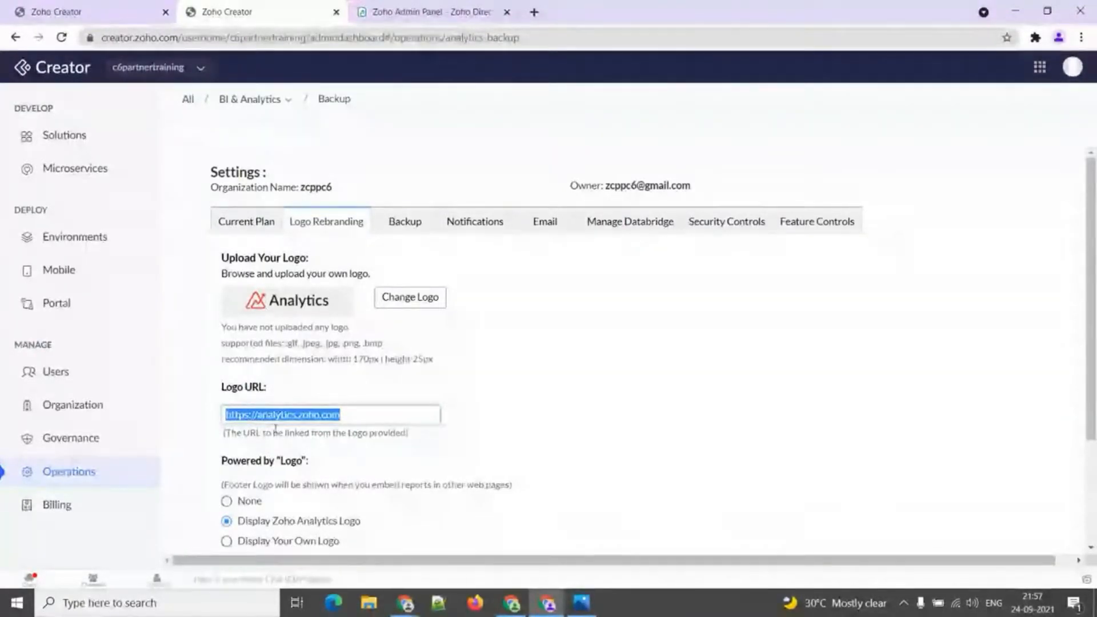
{"action": "scroll", "coordinate": [314, 431], "scroll_direction": "down", "scroll_amount": 1}
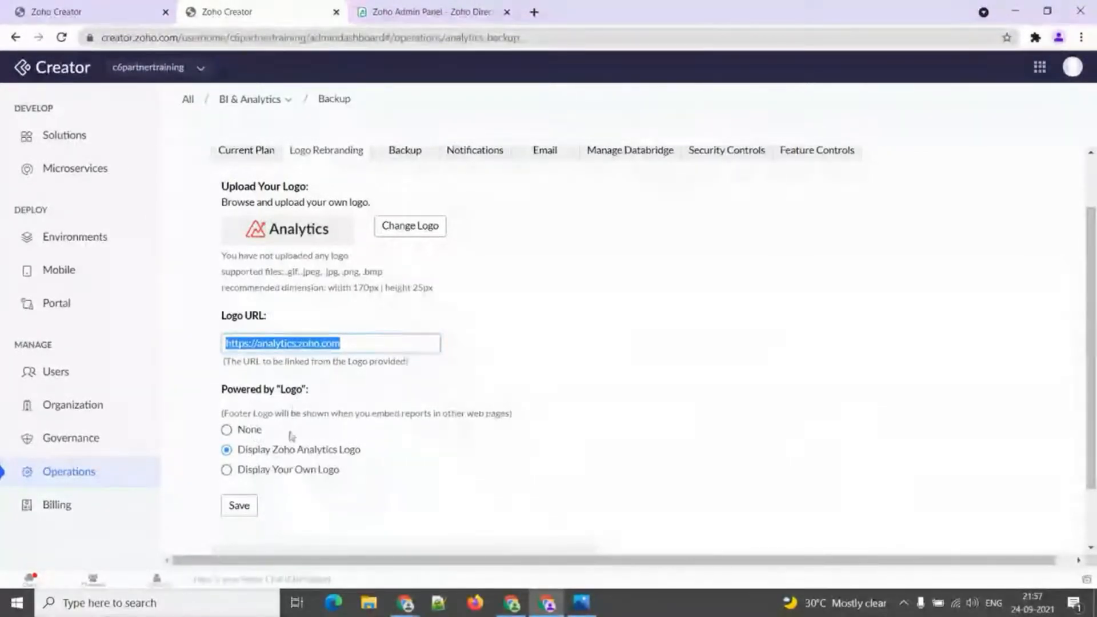
{"action": "left_click", "coordinate": [256, 434]}
{"action": "left_click", "coordinate": [253, 453]}
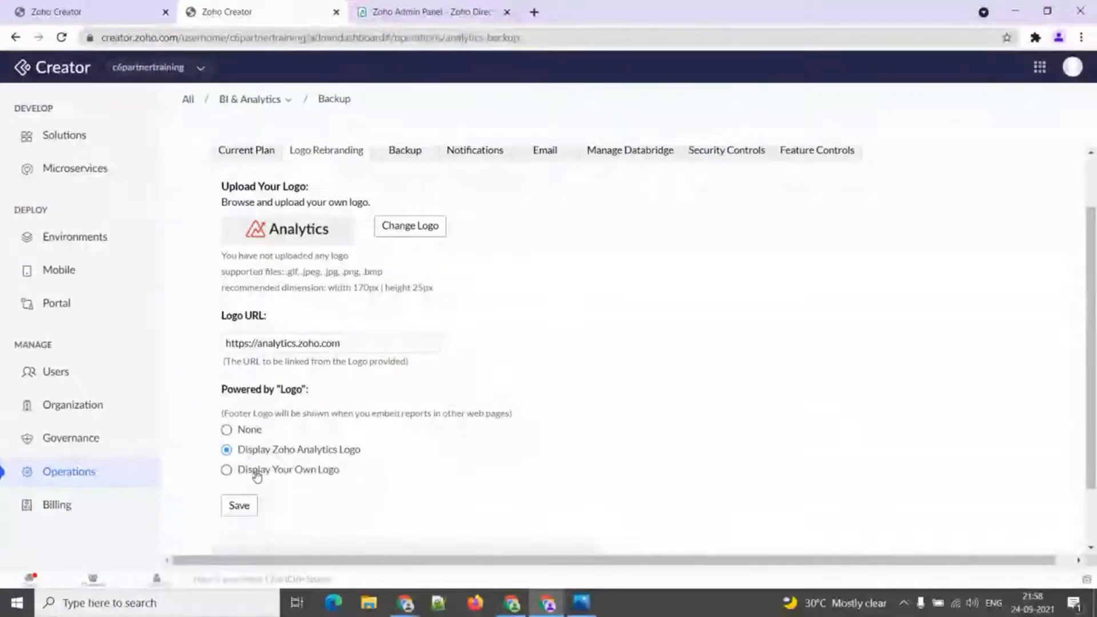
{"action": "left_click", "coordinate": [256, 472]}
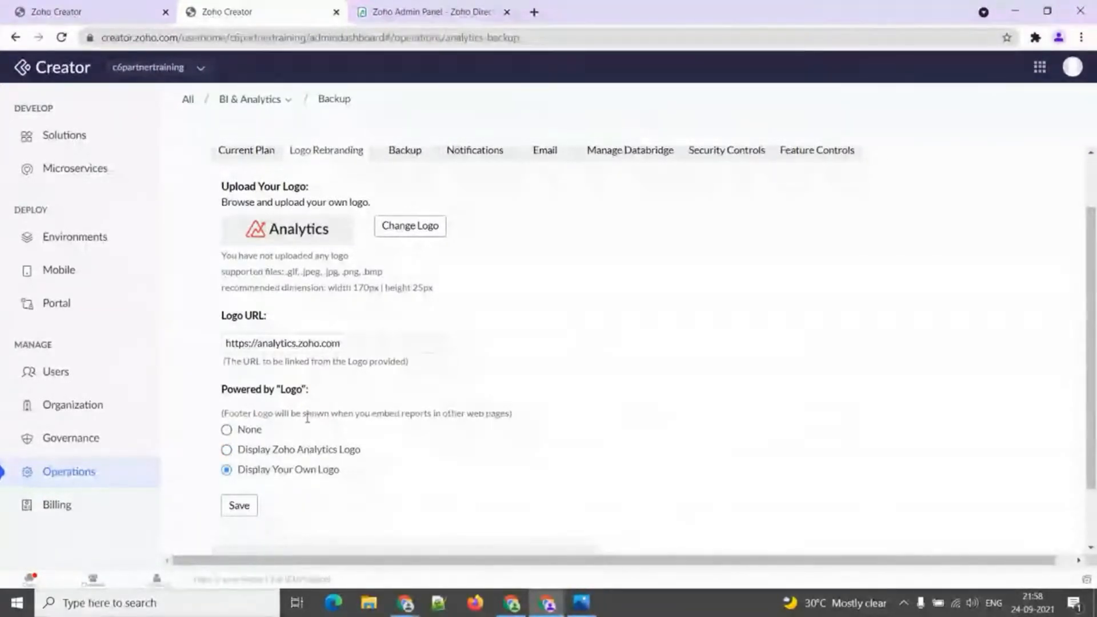
{"action": "scroll", "coordinate": [409, 339], "scroll_direction": "up", "scroll_amount": 1}
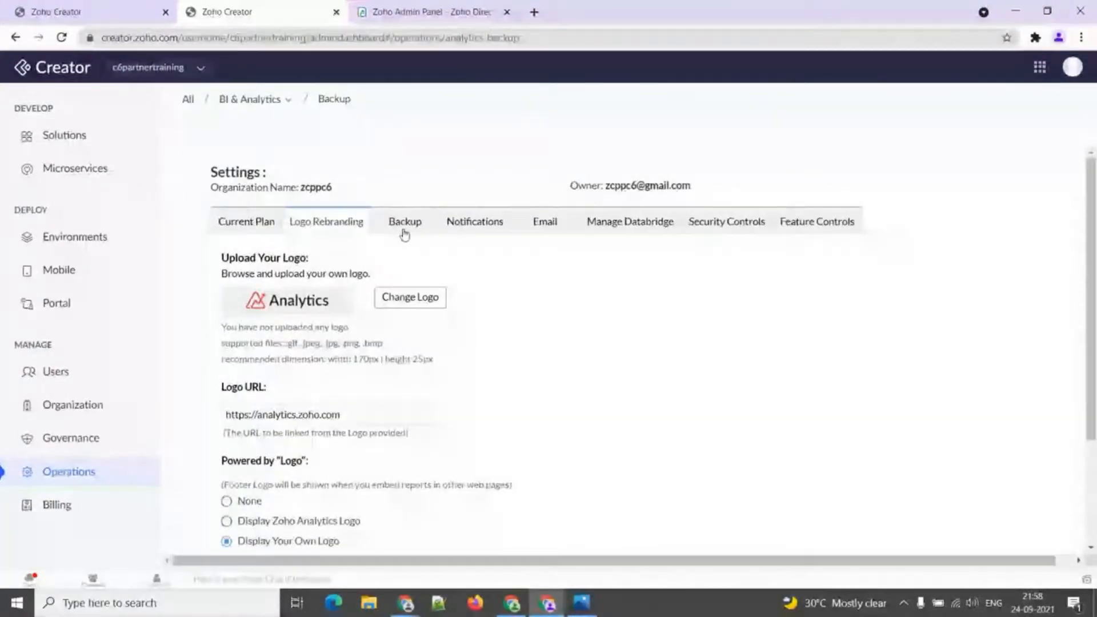
{"action": "left_click", "coordinate": [460, 229]}
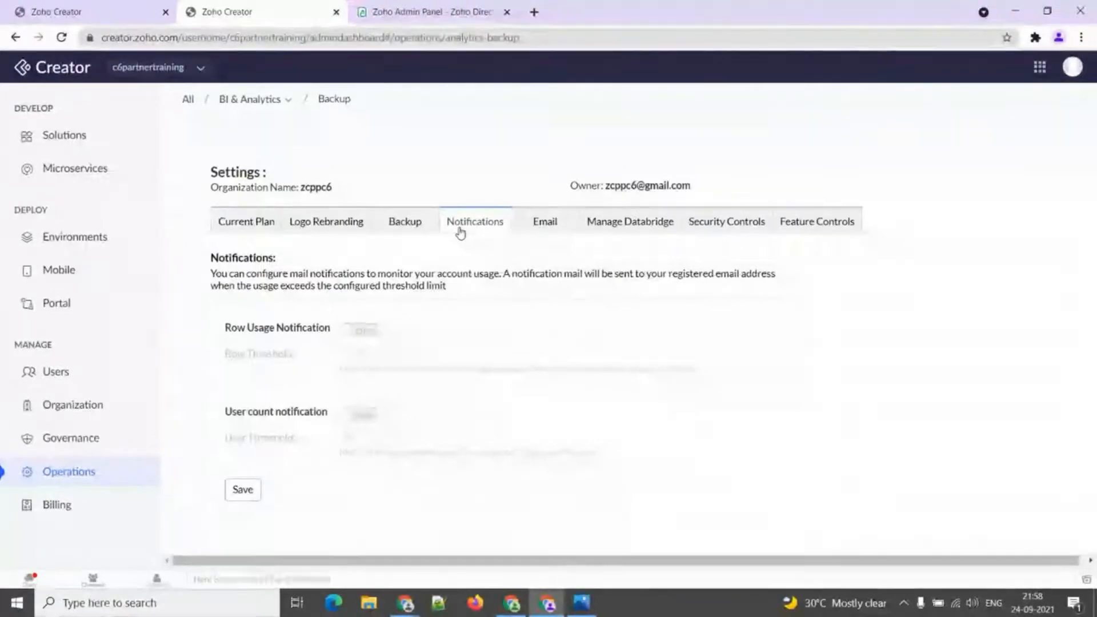
Turn on row usage and user count notifications, keep the 75 % row threshold, then view Email Settings.
{"action": "left_click", "coordinate": [360, 331]}
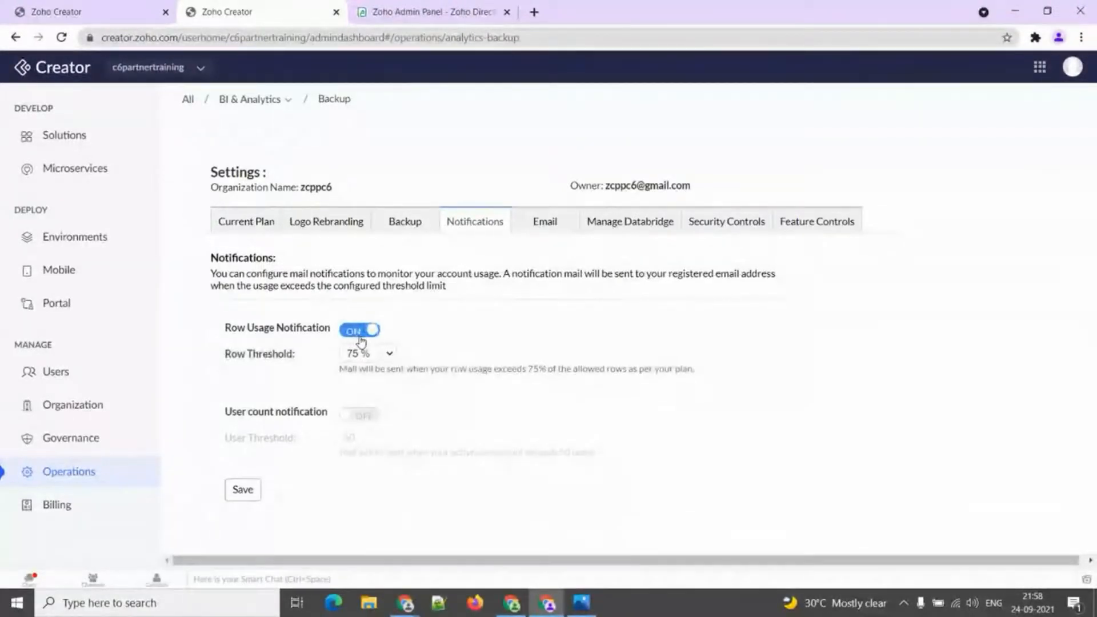
{"action": "left_click", "coordinate": [370, 422]}
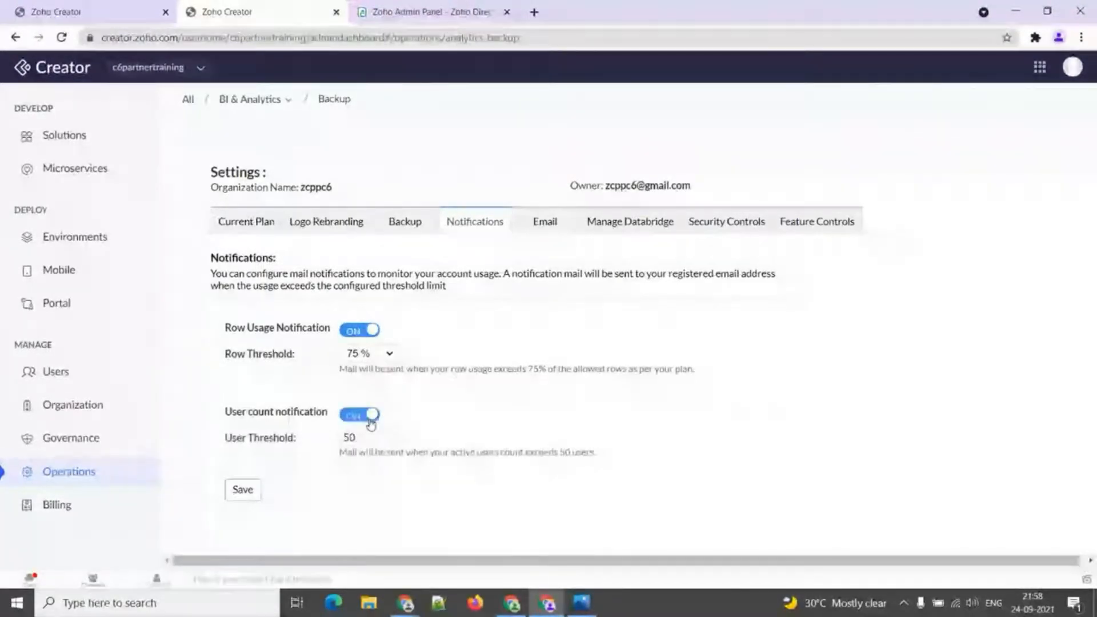
{"action": "left_click", "coordinate": [384, 357]}
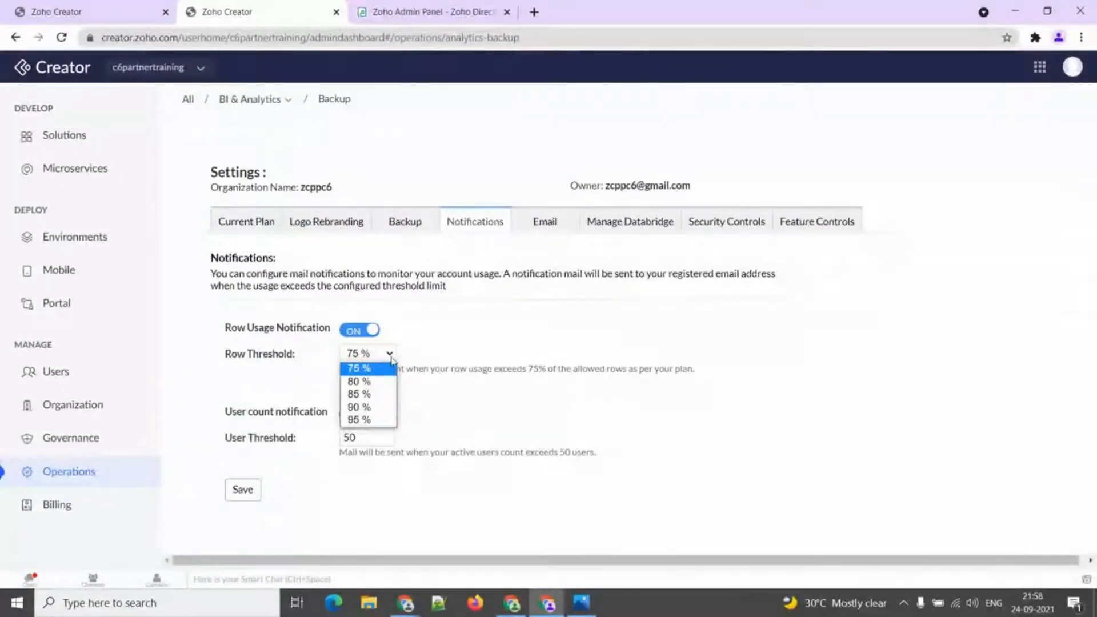
{"action": "left_click", "coordinate": [391, 359]}
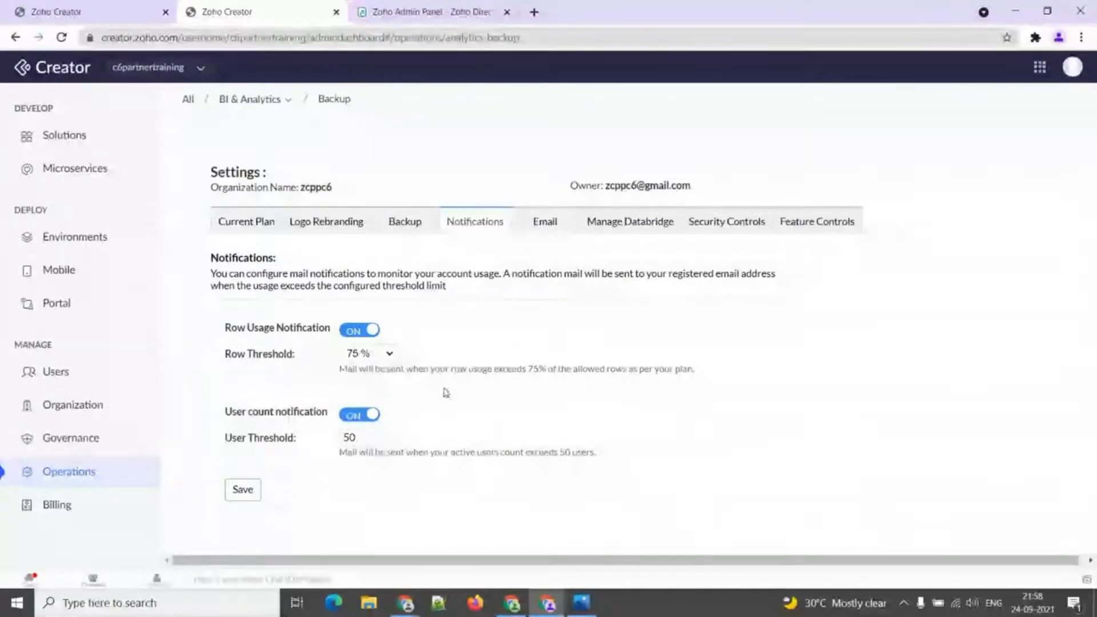
{"action": "left_click", "coordinate": [544, 224]}
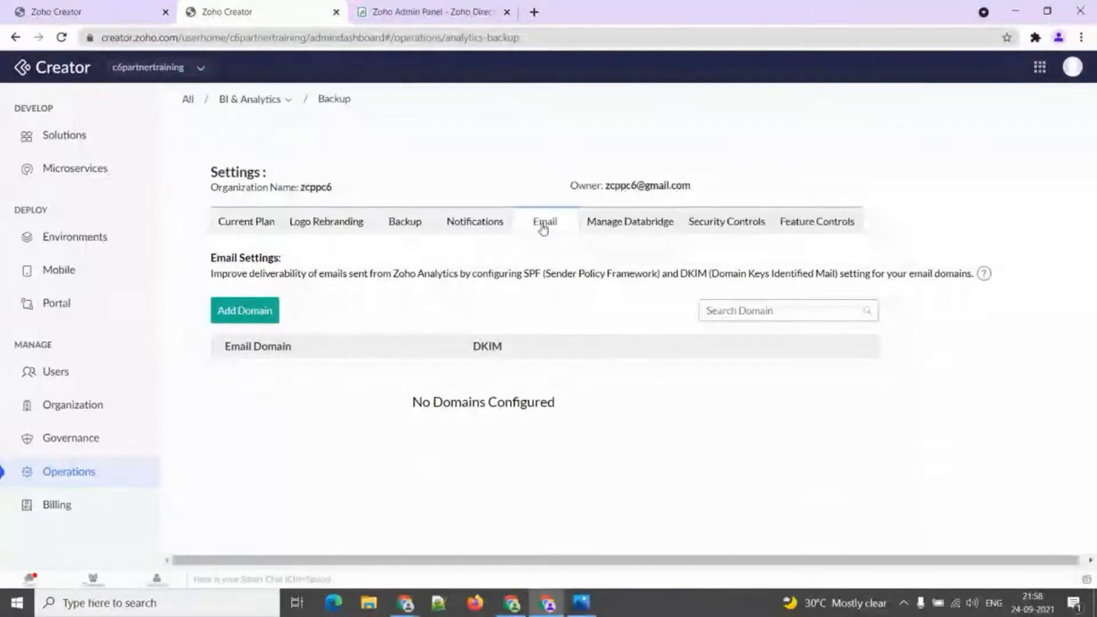
Start and cancel adding an email domain, then view the empty Manage Databridge tab.
{"action": "left_click", "coordinate": [236, 315]}
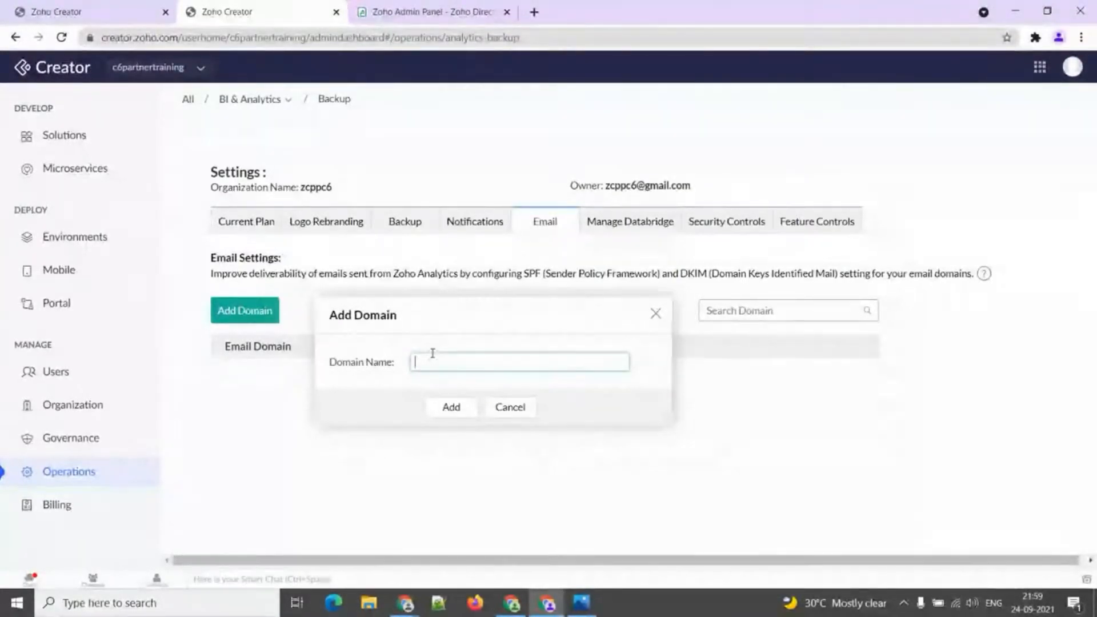
{"action": "left_click", "coordinate": [655, 313]}
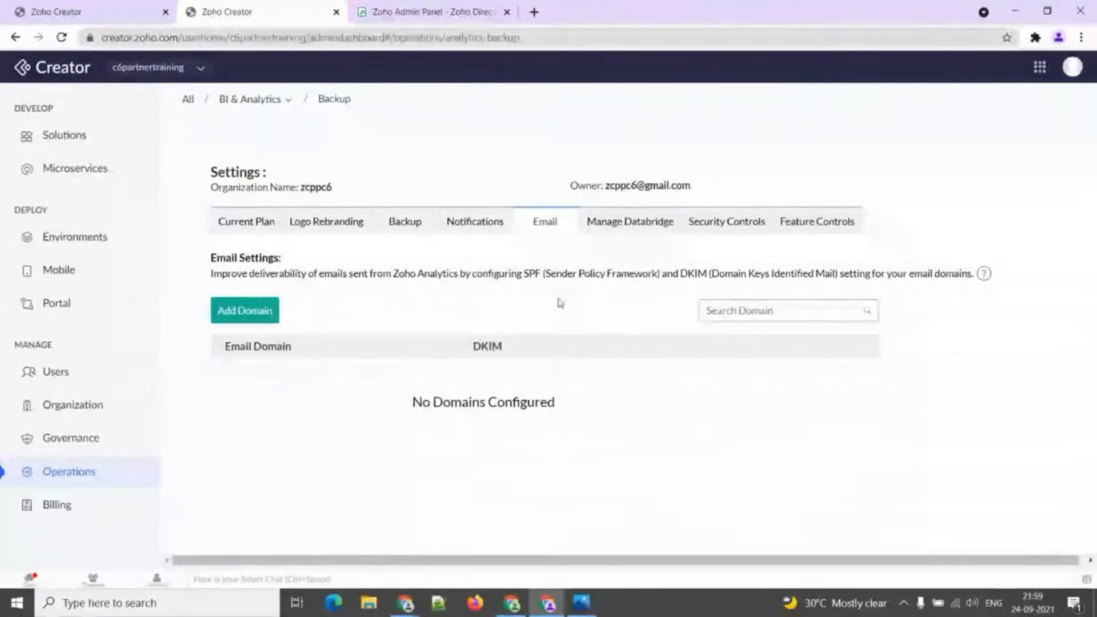
{"action": "left_click", "coordinate": [607, 229]}
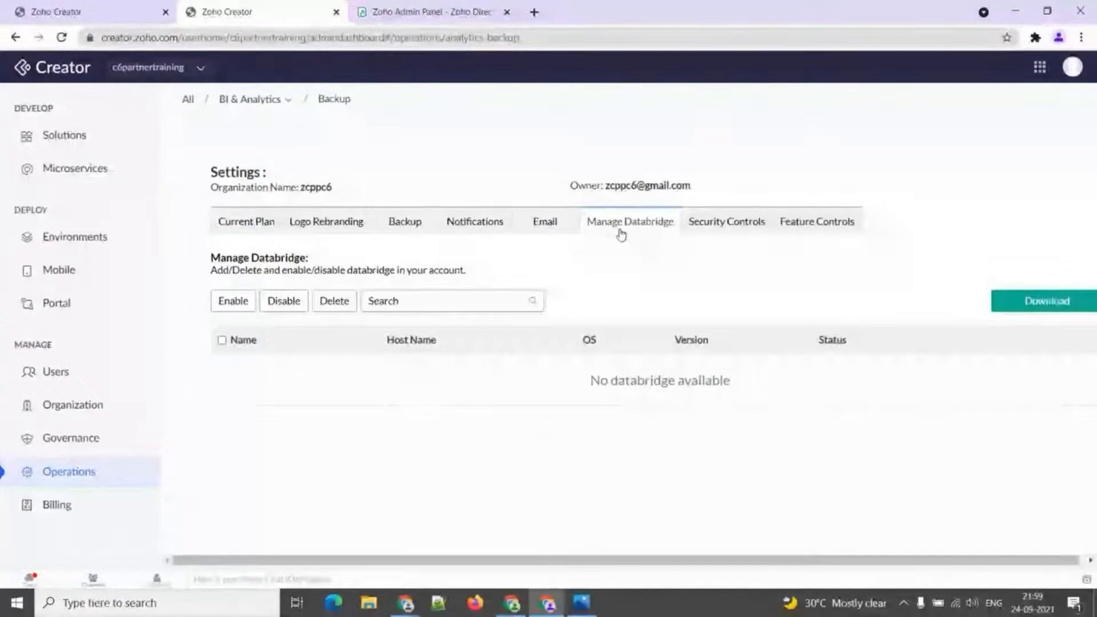
Switch to the Security Controls tab showing the IP Restriction options.
{"action": "left_click", "coordinate": [715, 224]}
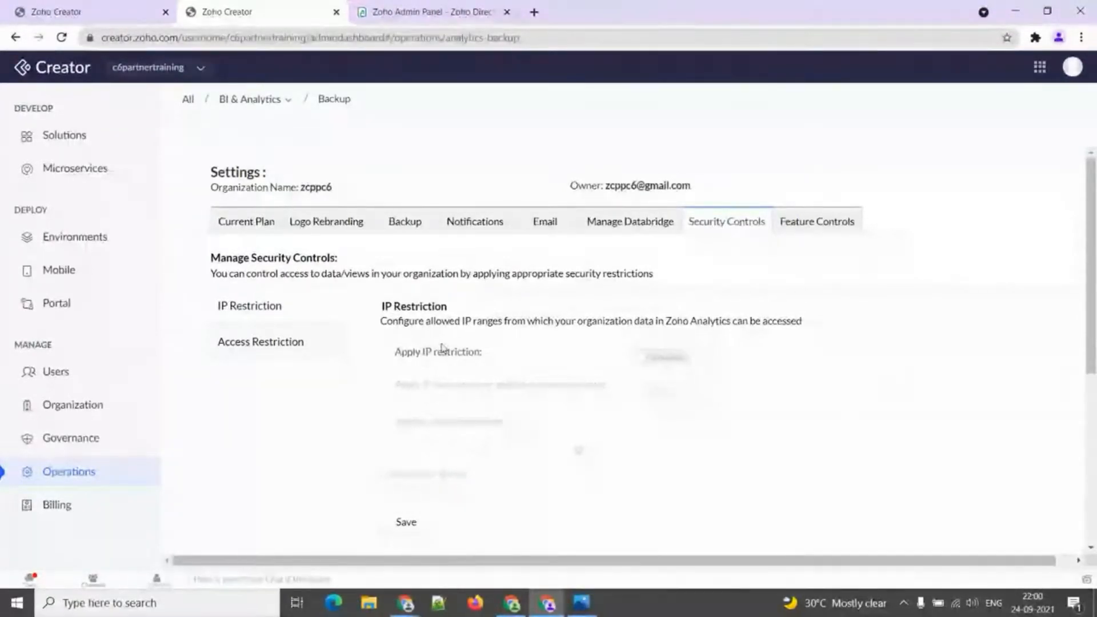
Enable IP restriction, including for publicly accessible views, then view Access Restriction settings.
{"action": "left_click", "coordinate": [647, 359]}
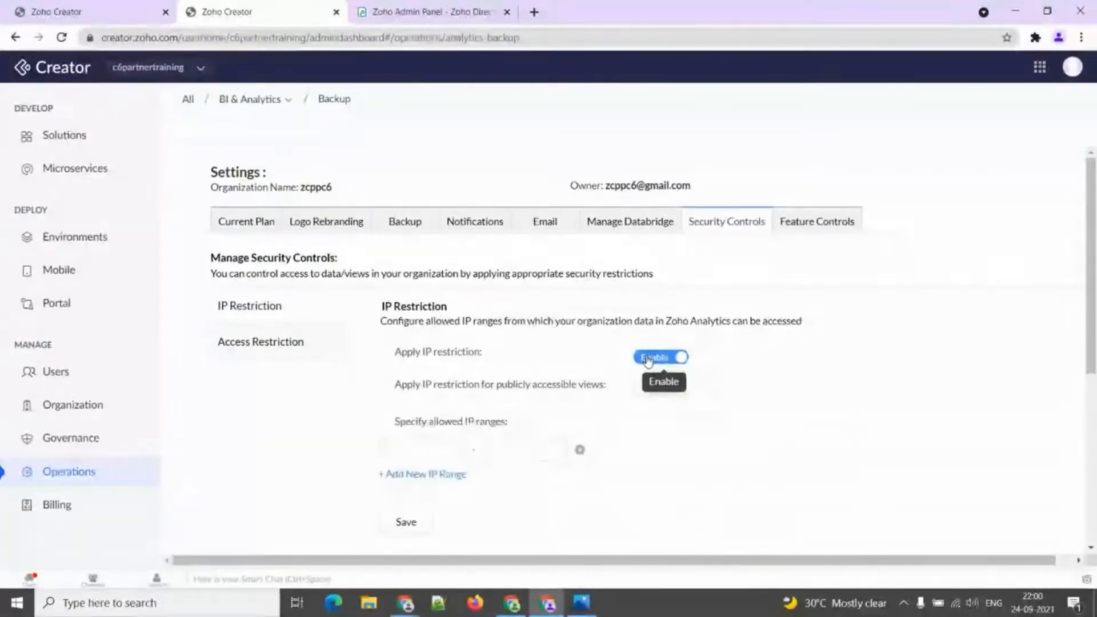
{"action": "left_click", "coordinate": [515, 449]}
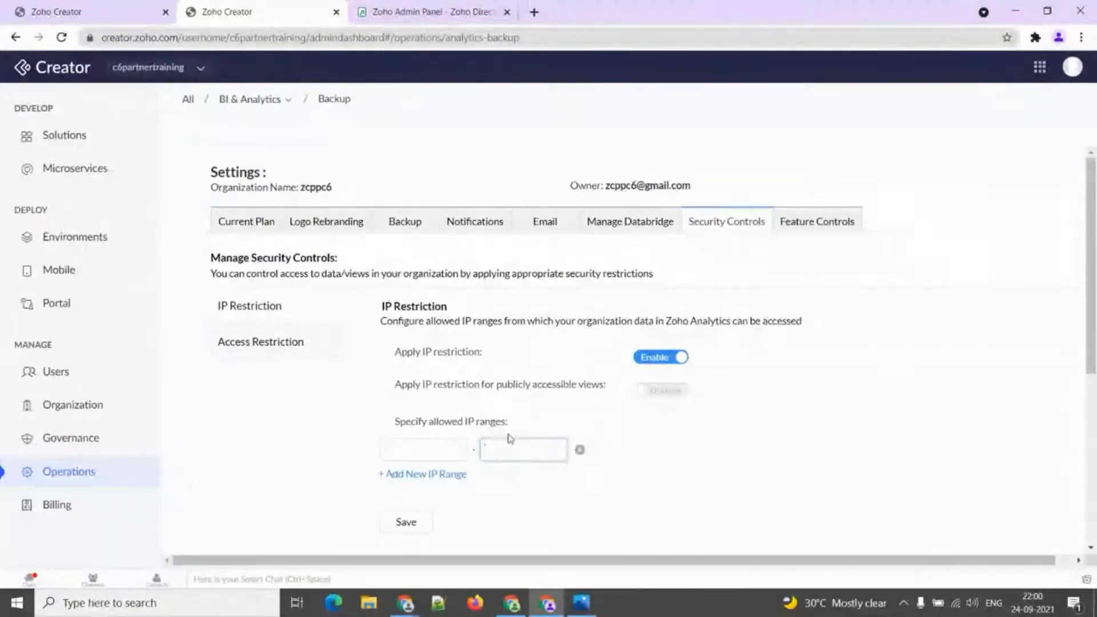
{"action": "left_click", "coordinate": [655, 391]}
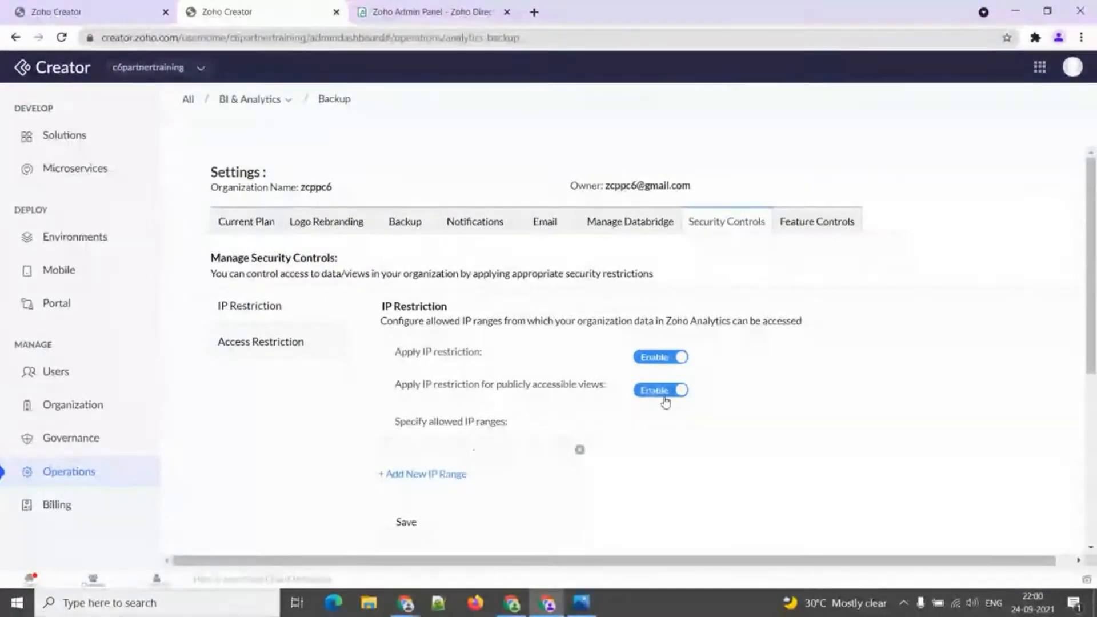
{"action": "left_click", "coordinate": [293, 351]}
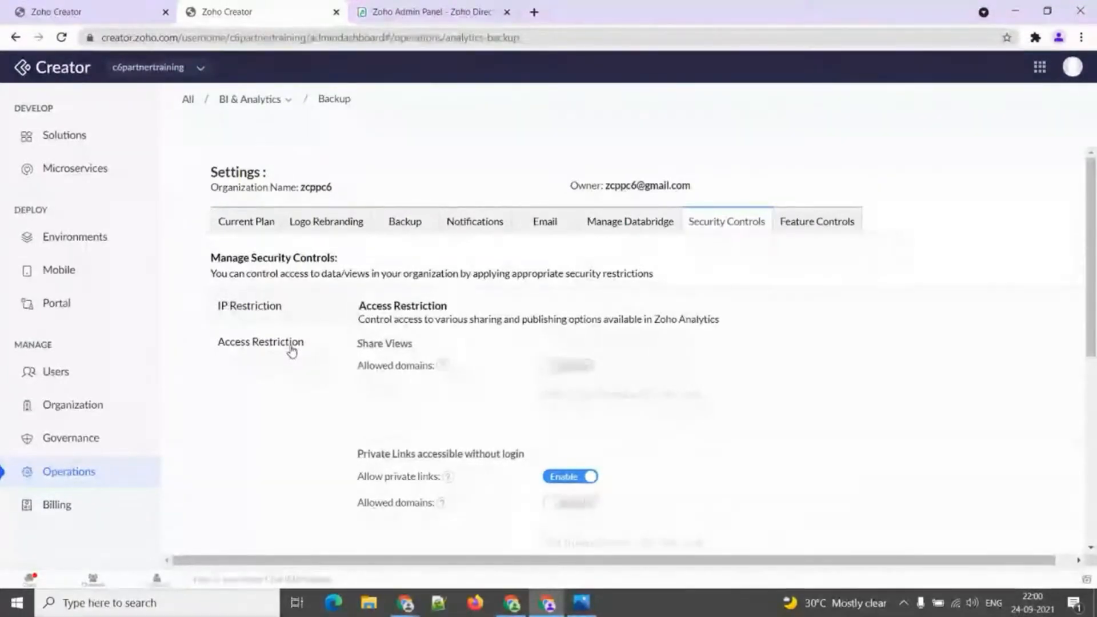
Enable allowed-domain restrictions for Share Views and Private Links.
{"action": "left_click", "coordinate": [563, 368]}
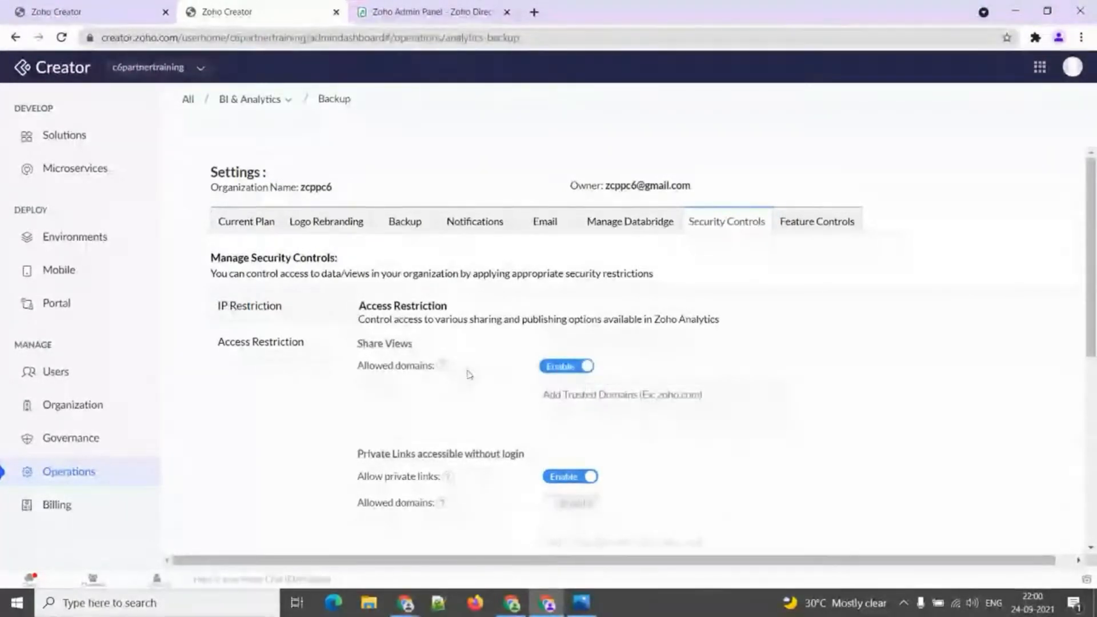
{"action": "left_click", "coordinate": [560, 400]}
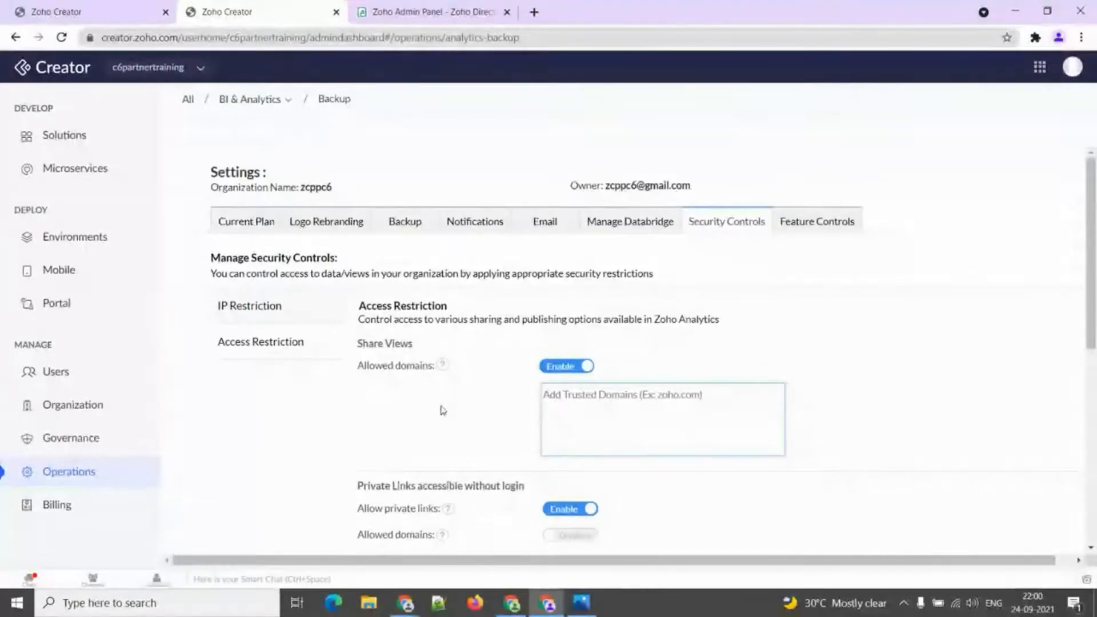
{"action": "scroll", "coordinate": [445, 408], "scroll_direction": "down", "scroll_amount": 1}
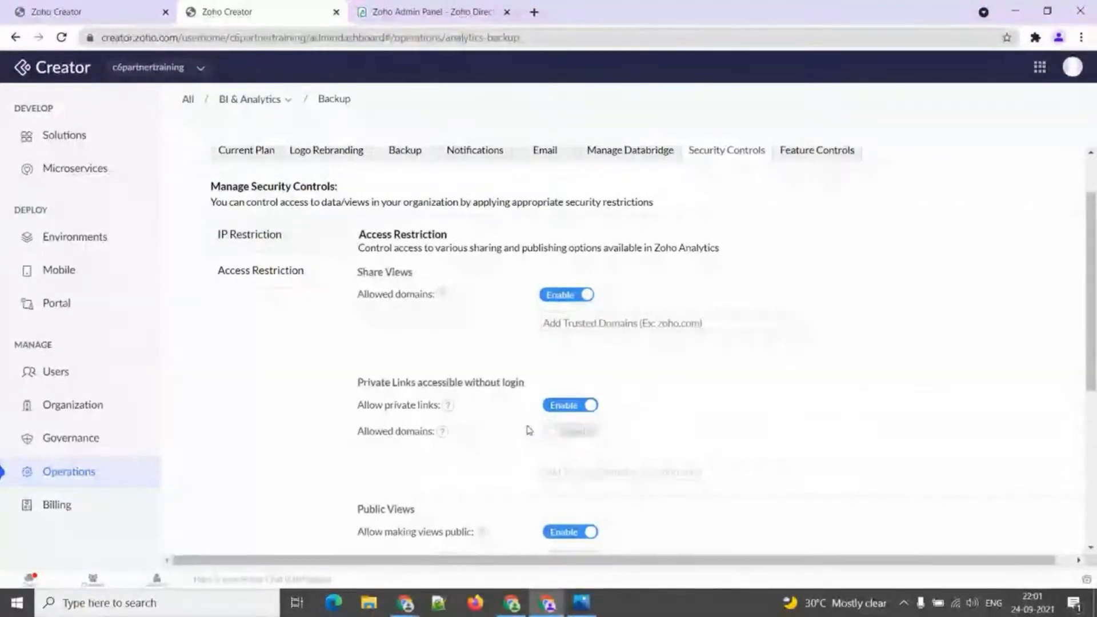
{"action": "scroll", "coordinate": [505, 411], "scroll_direction": "down", "scroll_amount": 1}
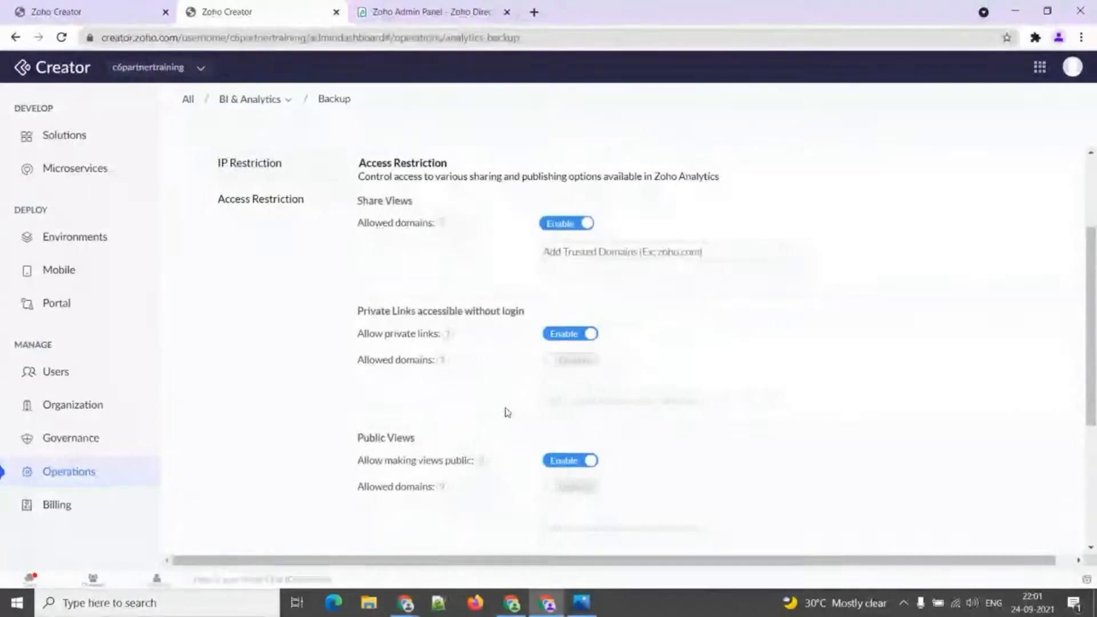
{"action": "left_click", "coordinate": [572, 361]}
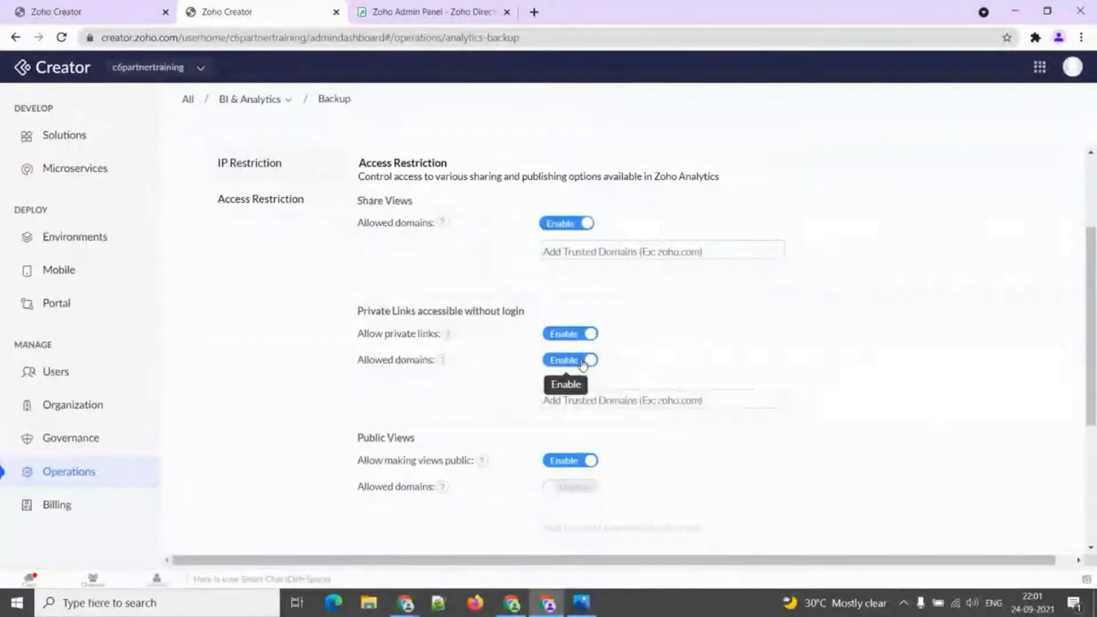
{"action": "left_click", "coordinate": [613, 404]}
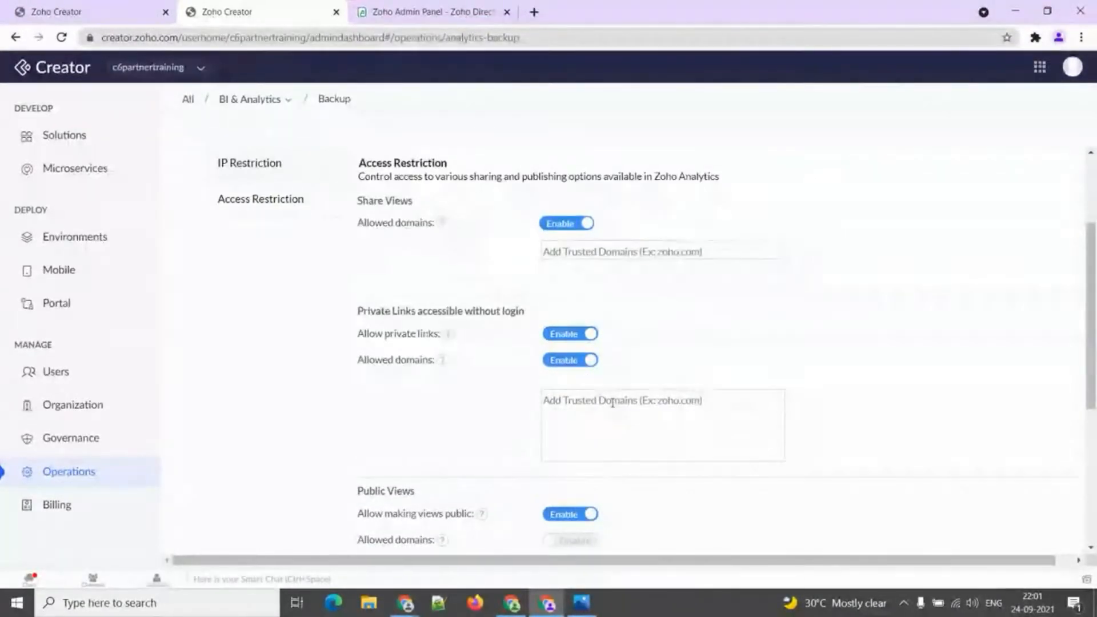
{"action": "left_click", "coordinate": [505, 419]}
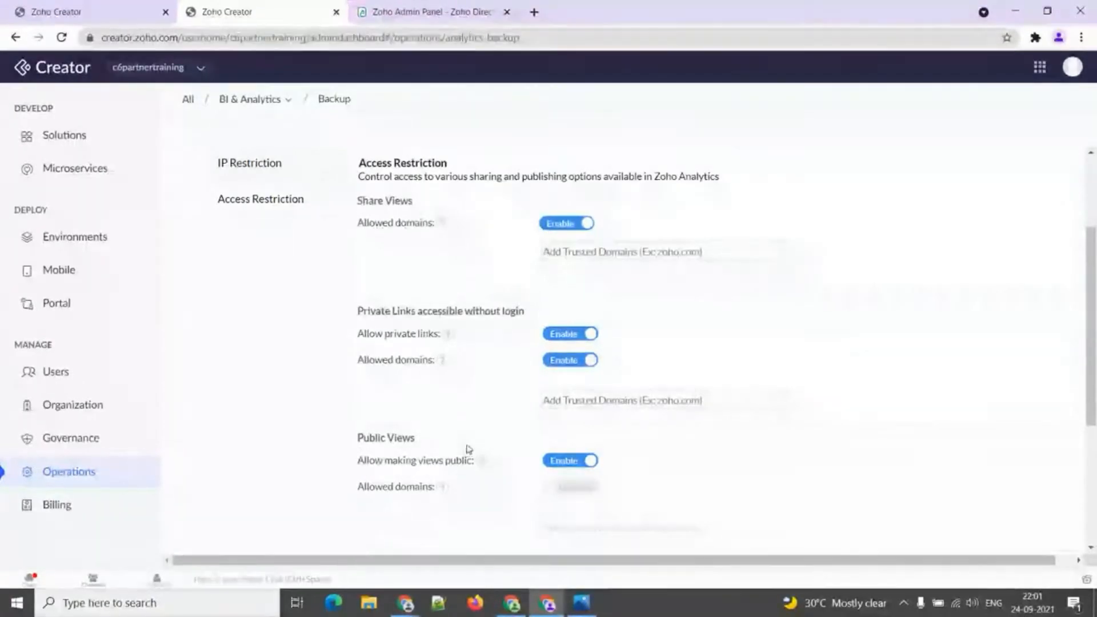
Enable allowed domains for Public Views, toggling the Email Views restriction on and back off.
{"action": "left_click", "coordinate": [563, 488]}
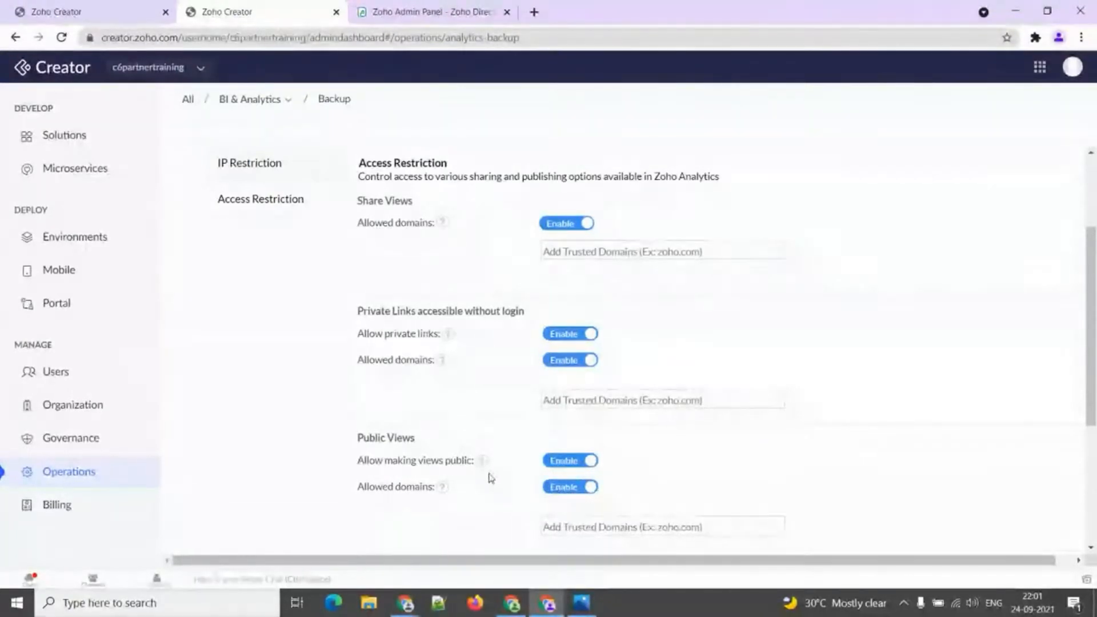
{"action": "scroll", "coordinate": [478, 463], "scroll_direction": "down", "scroll_amount": 1}
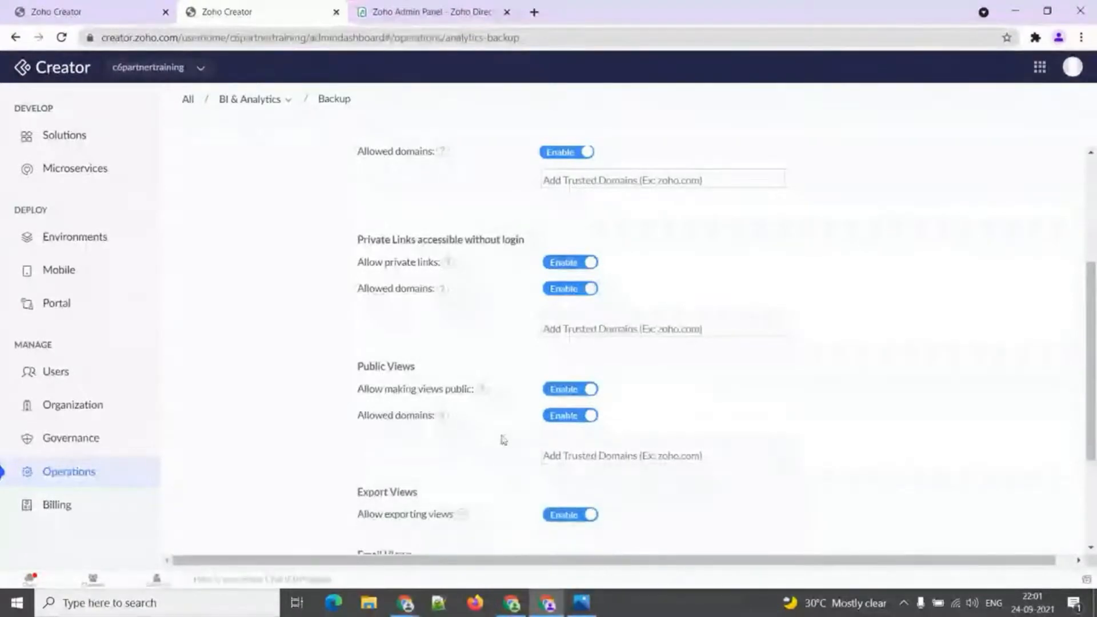
{"action": "scroll", "coordinate": [495, 416], "scroll_direction": "down", "scroll_amount": 2}
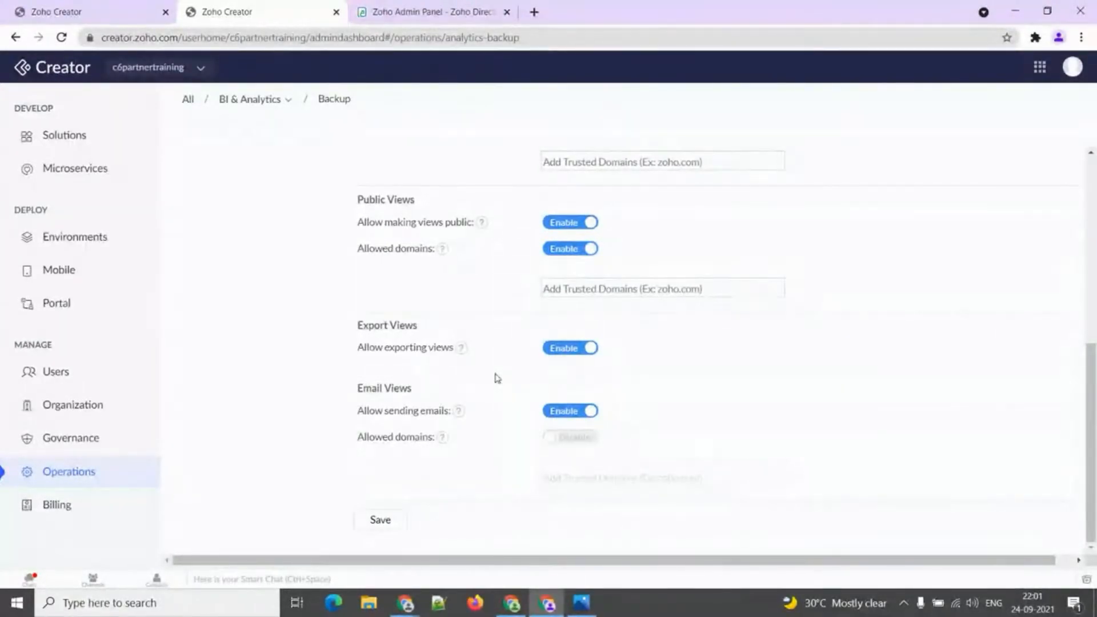
{"action": "left_click", "coordinate": [568, 438]}
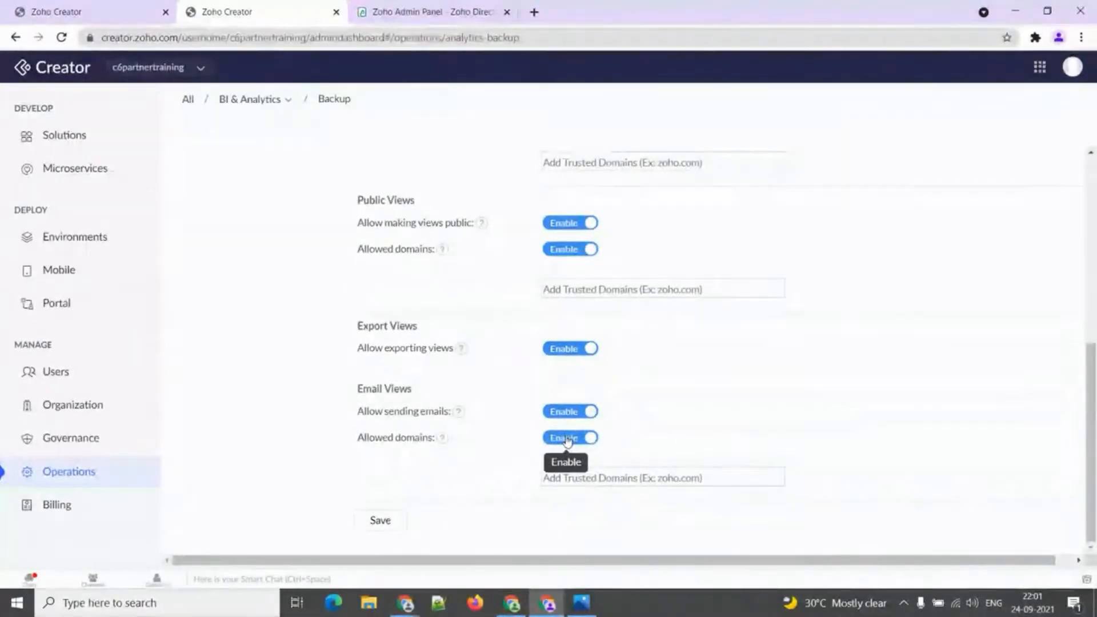
{"action": "left_click", "coordinate": [568, 439]}
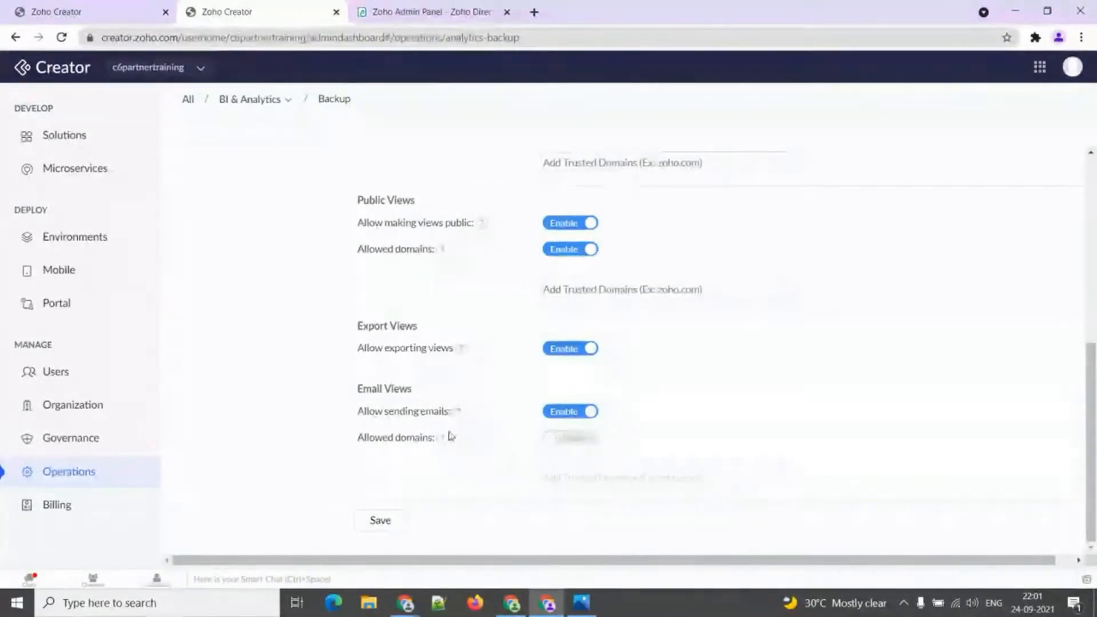
{"action": "scroll", "coordinate": [481, 440], "scroll_direction": "up", "scroll_amount": 10}
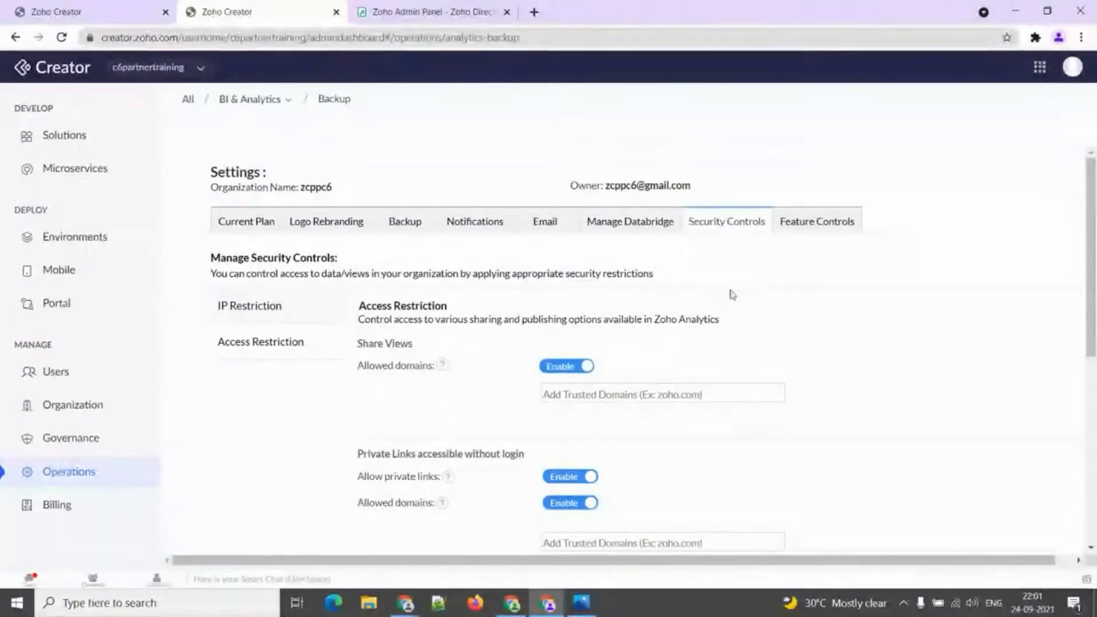
Review Geo Map boundary variants and Sharing options, unchecking Account Admin notification, then return to Operations.
{"action": "left_click", "coordinate": [806, 225]}
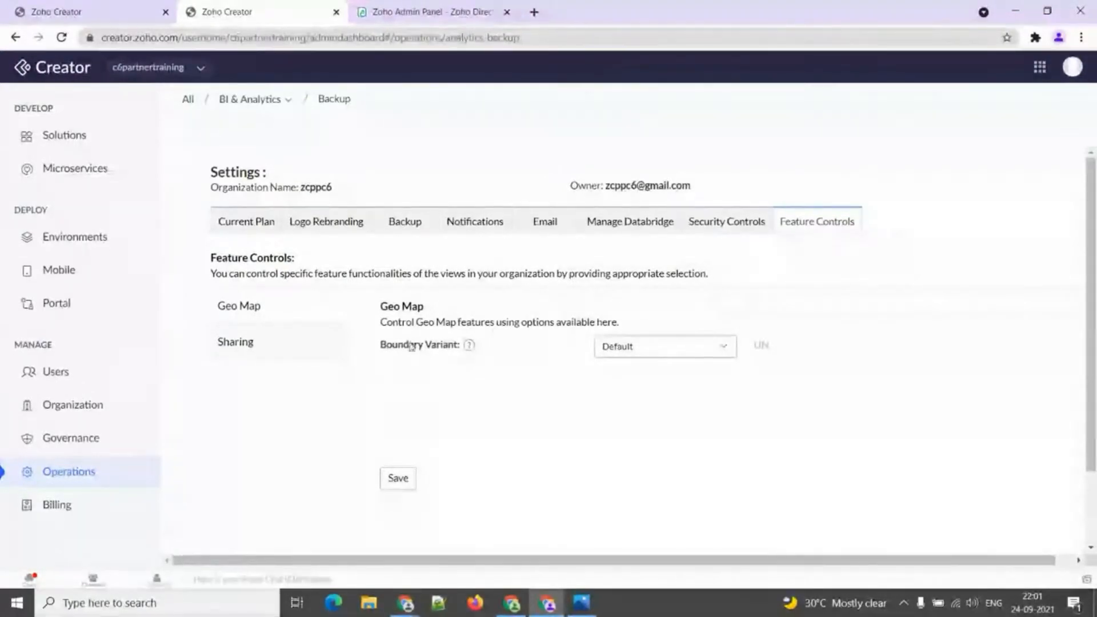
{"action": "left_click", "coordinate": [662, 351]}
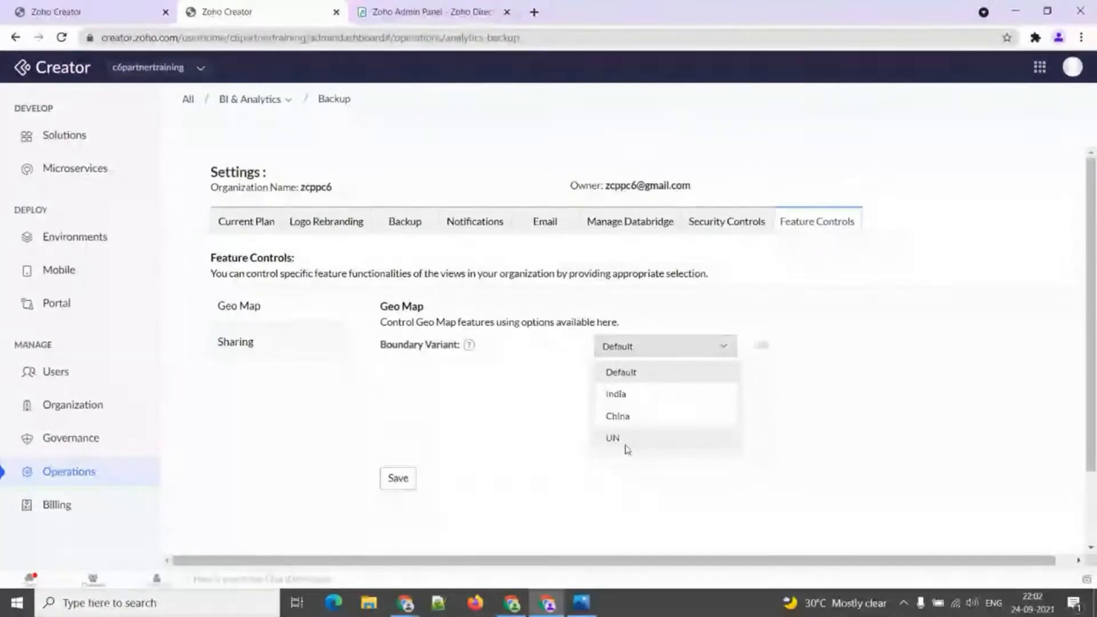
{"action": "left_click", "coordinate": [267, 350]}
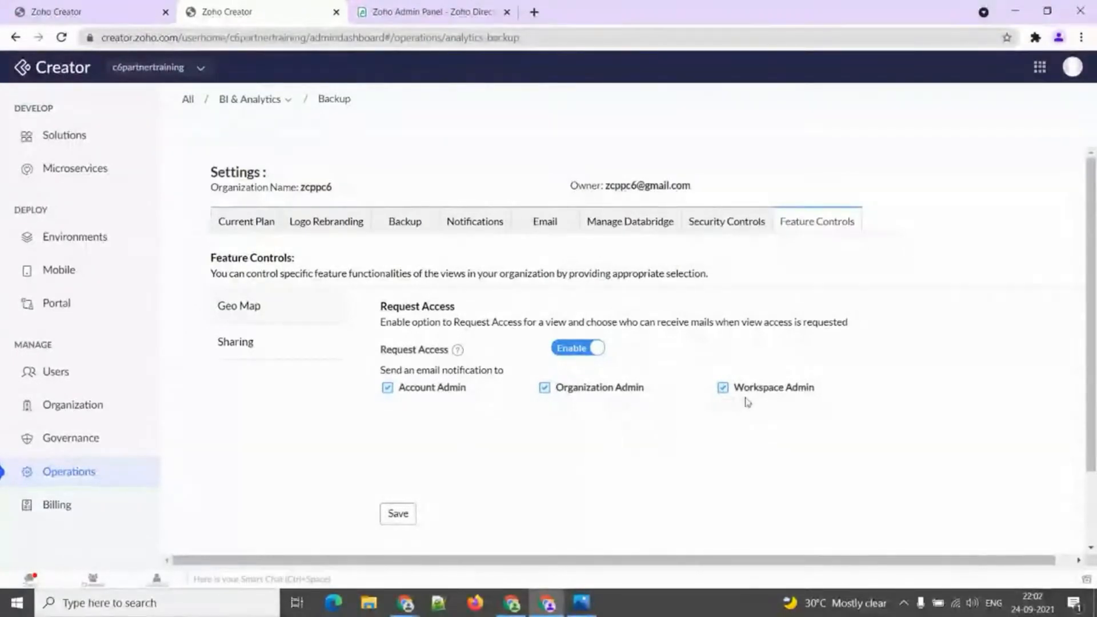
{"action": "left_click", "coordinate": [435, 393]}
{"action": "left_click", "coordinate": [82, 472]}
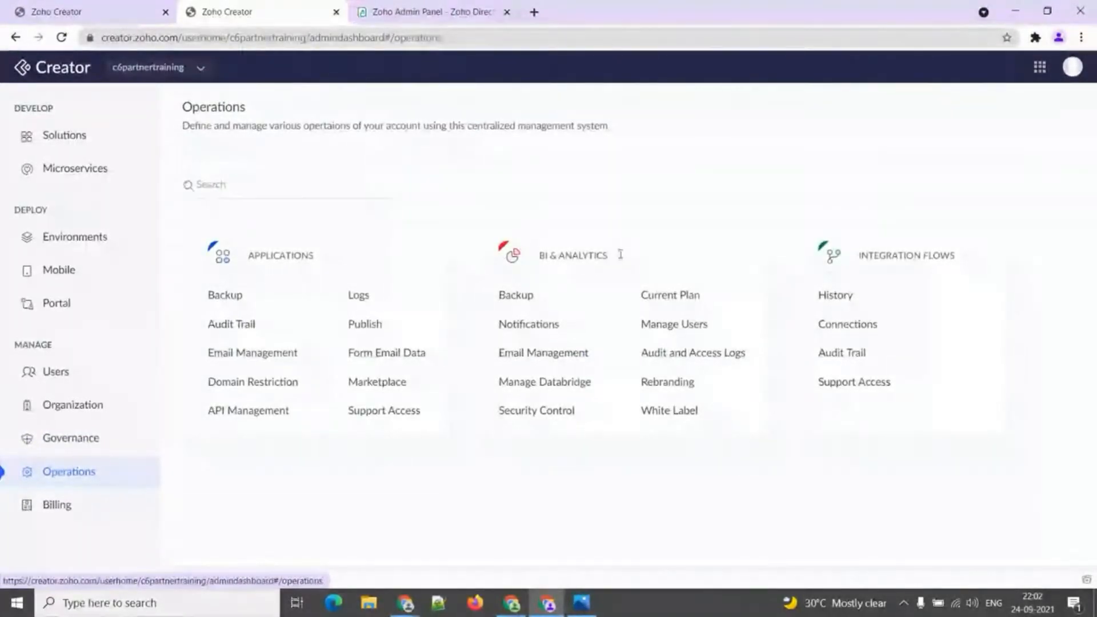
Filter Integration Flows history to completed Zoho Creator - Zoho CRM runs from Sep 18 - Sep 24, 2021.
{"action": "left_click", "coordinate": [843, 302]}
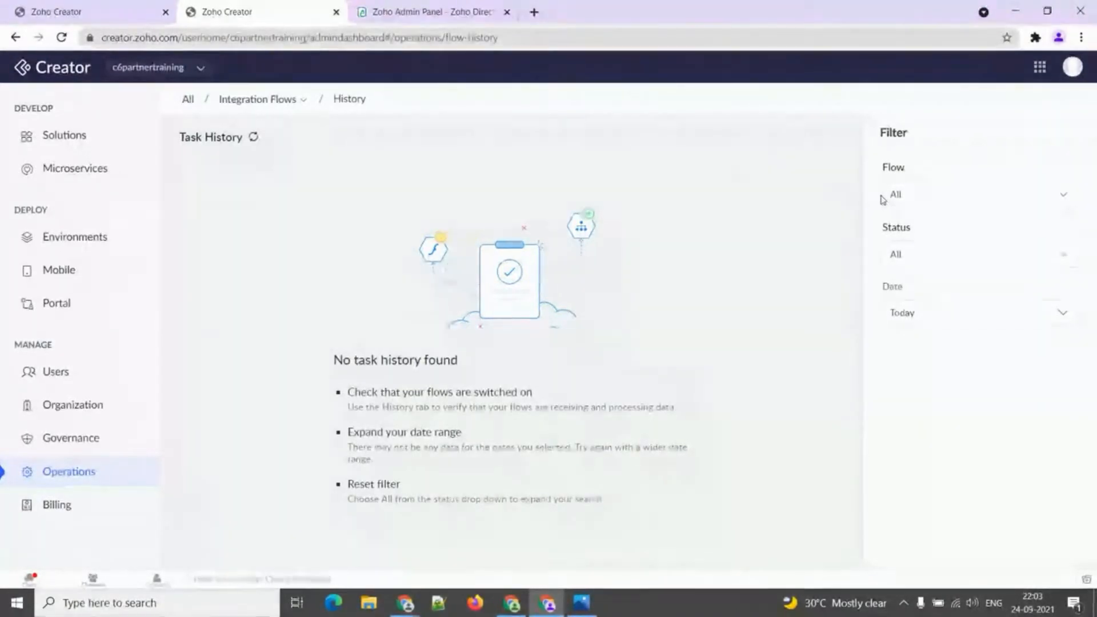
{"action": "left_click", "coordinate": [956, 203]}
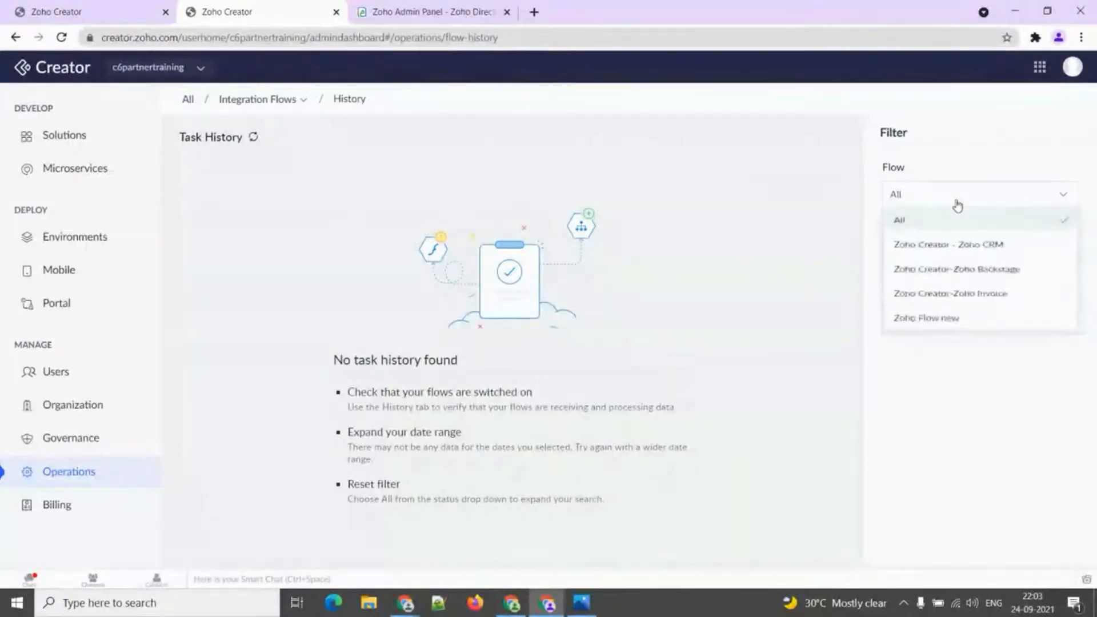
{"action": "left_click", "coordinate": [951, 246]}
{"action": "left_click", "coordinate": [936, 264]}
{"action": "left_click", "coordinate": [923, 334]}
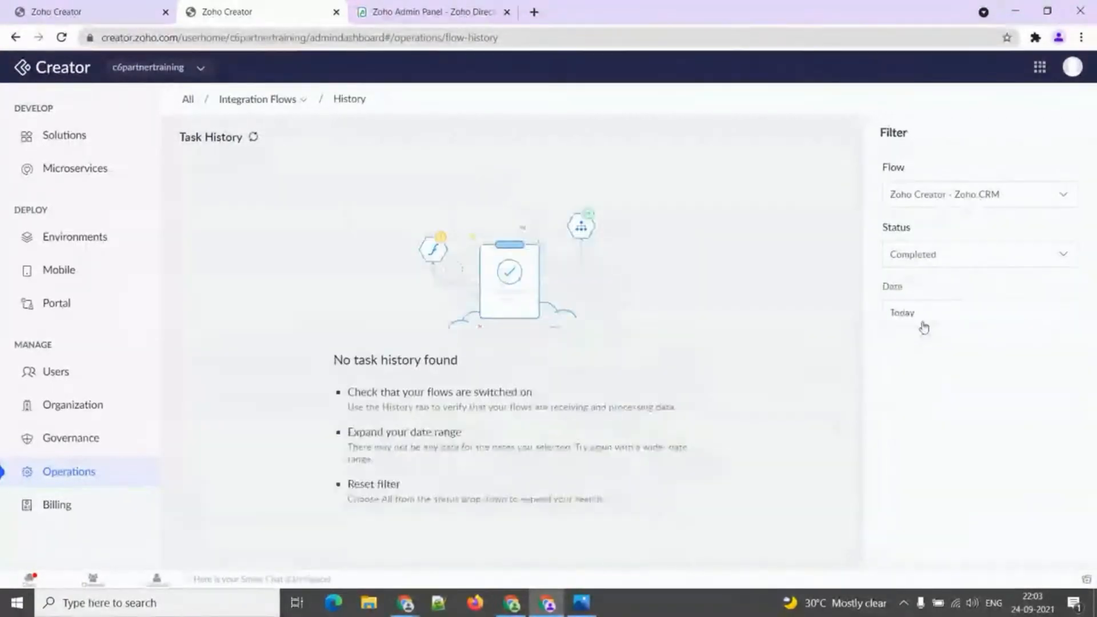
{"action": "left_click", "coordinate": [923, 321]}
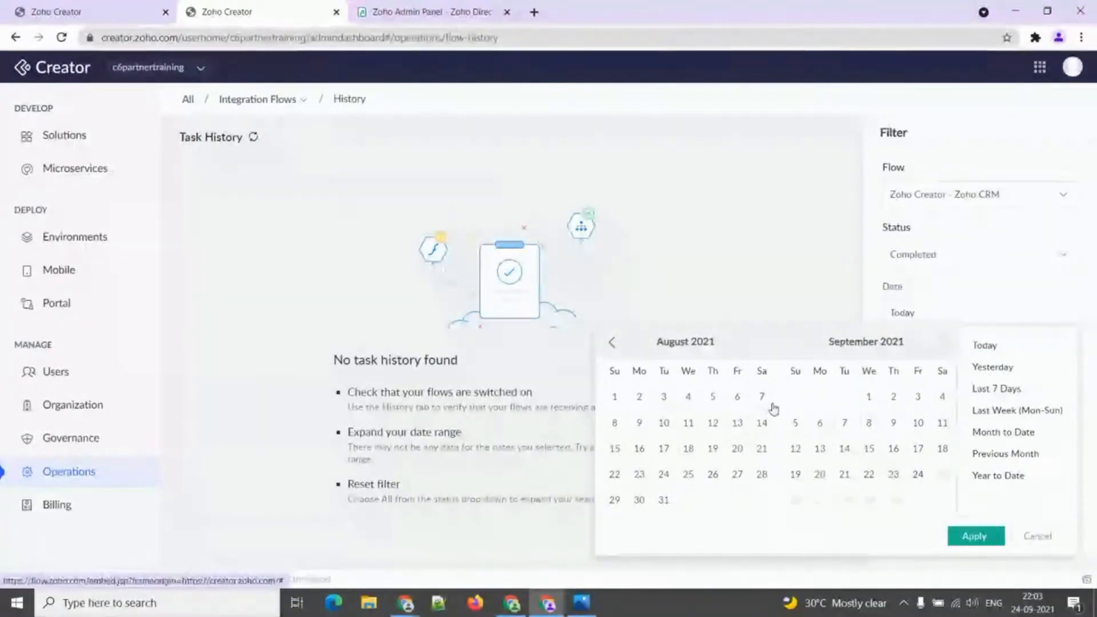
{"action": "left_click", "coordinate": [988, 389]}
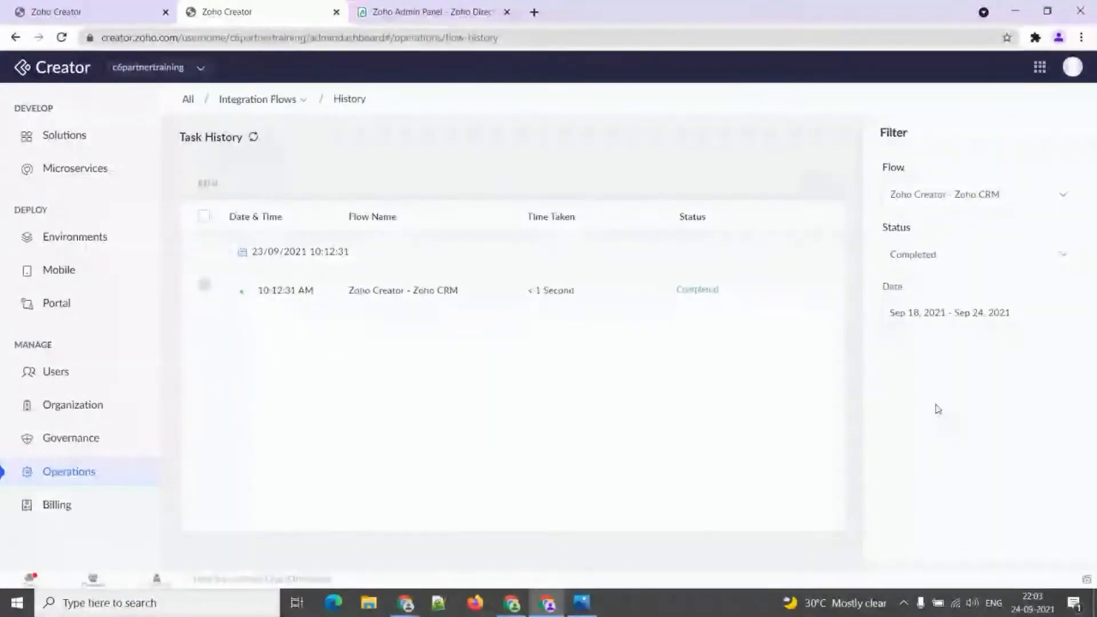
{"action": "left_click", "coordinate": [946, 204]}
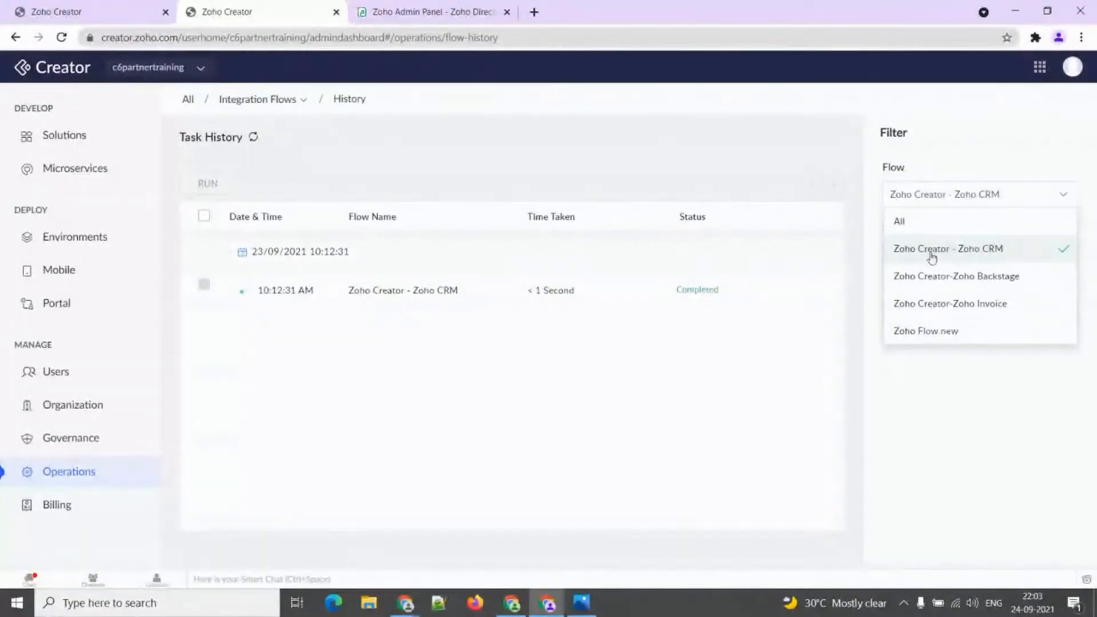
{"action": "left_click", "coordinate": [900, 250]}
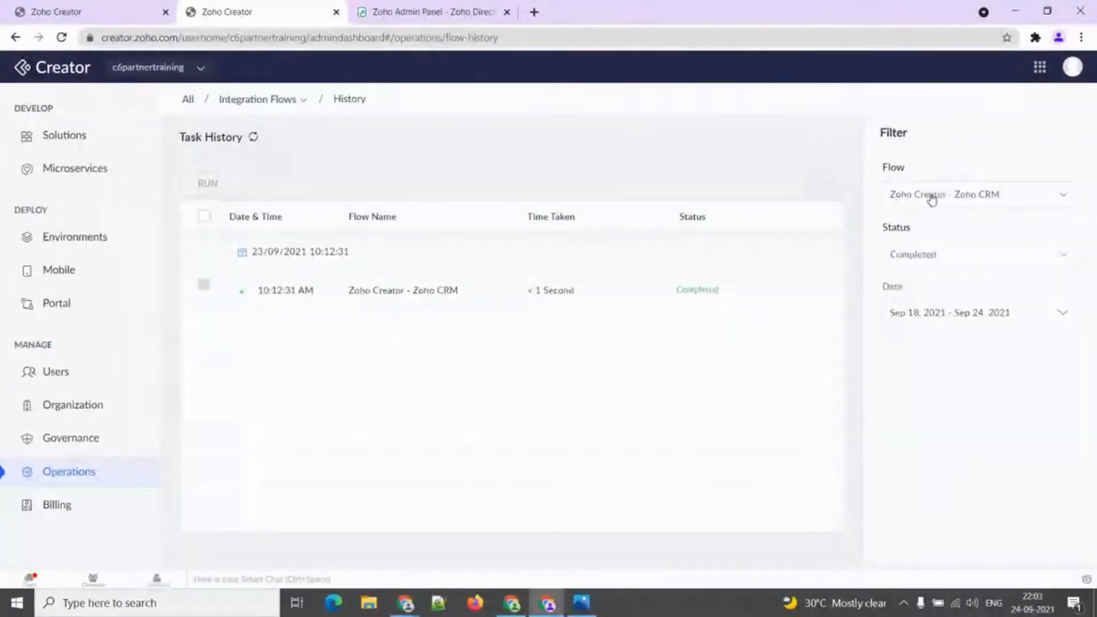
Inspect the run's Record created input and output data, then close the details.
{"action": "left_click", "coordinate": [486, 296]}
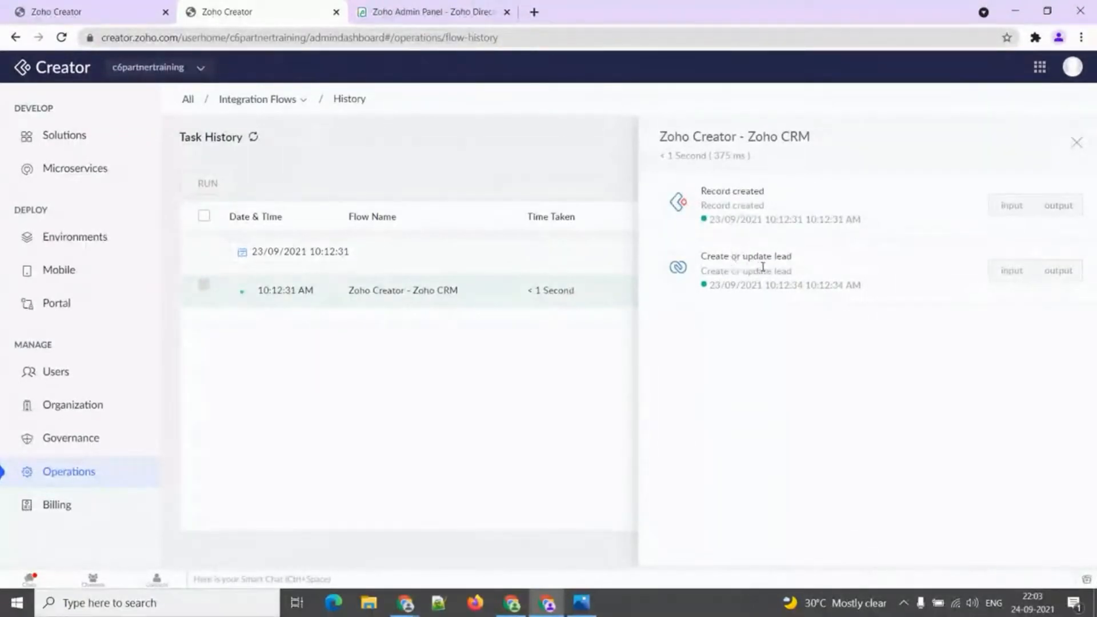
{"action": "left_click", "coordinate": [1012, 207]}
{"action": "left_click", "coordinate": [1059, 206]}
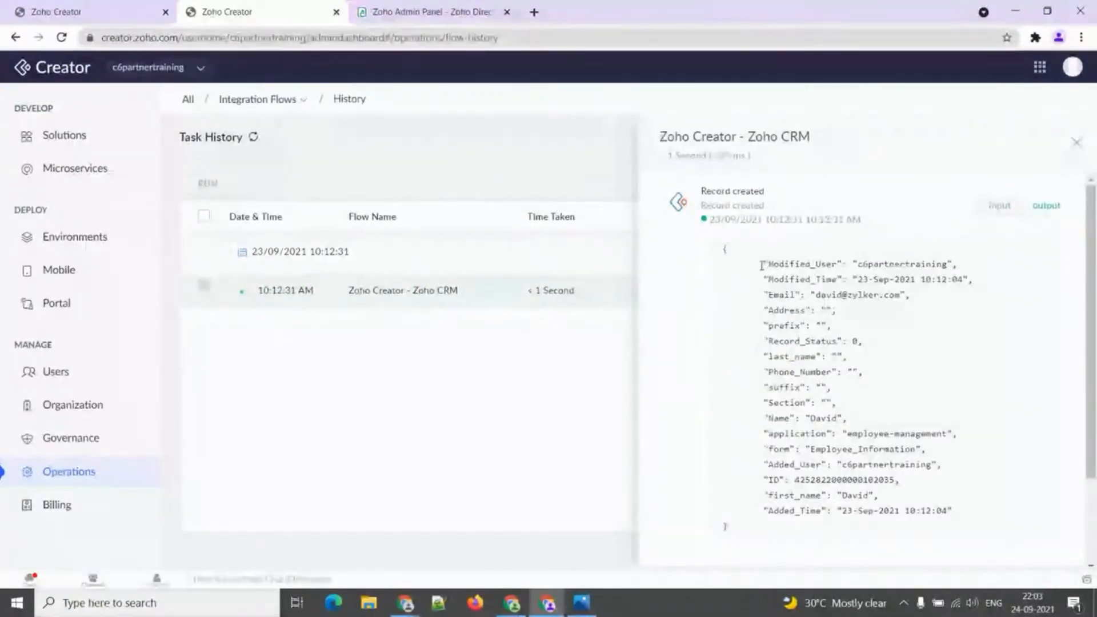
{"action": "scroll", "coordinate": [762, 266], "scroll_direction": "down", "scroll_amount": 2}
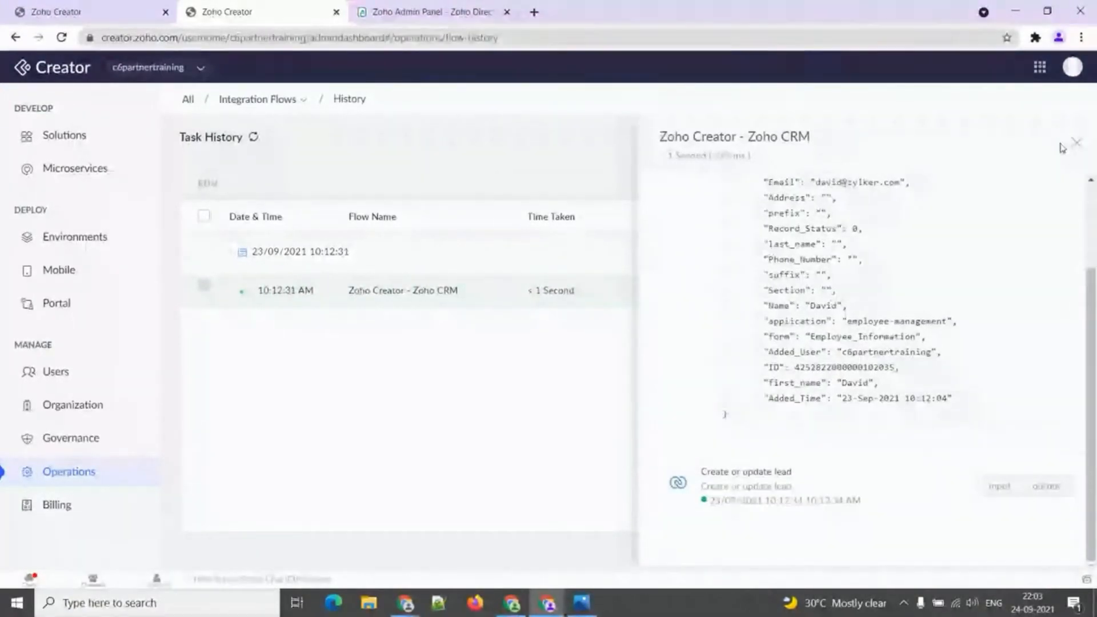
{"action": "left_click", "coordinate": [1075, 143]}
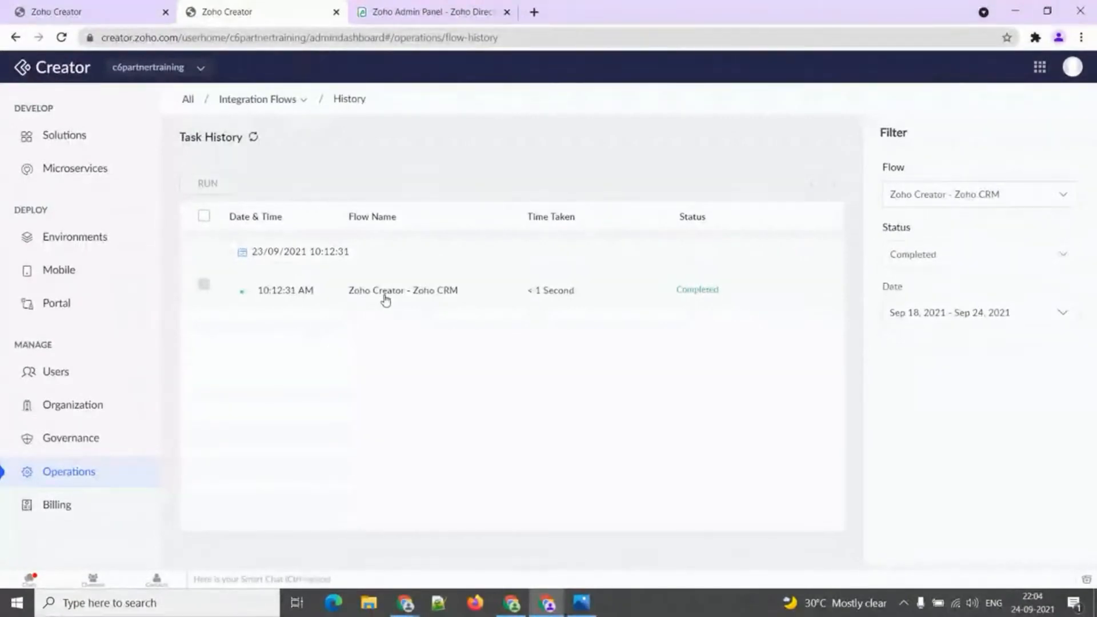
{"action": "left_click", "coordinate": [303, 100]}
View the Integration Flows Connections list and preview, then close, the new-connection app chooser.
{"action": "mouse_move", "coordinate": [297, 184]}
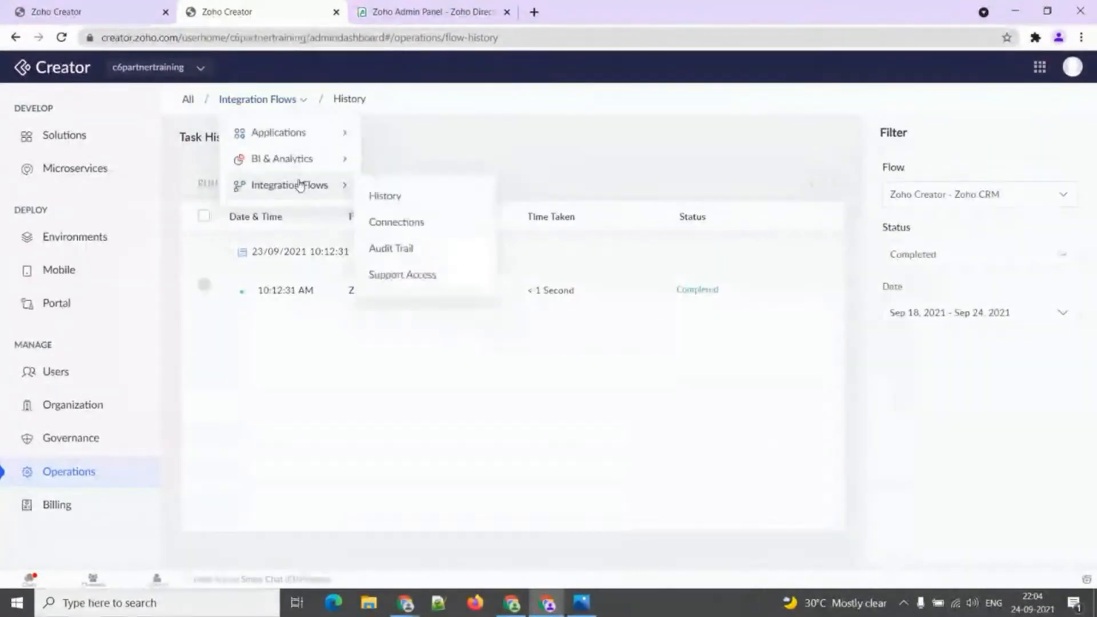
{"action": "left_click", "coordinate": [402, 225]}
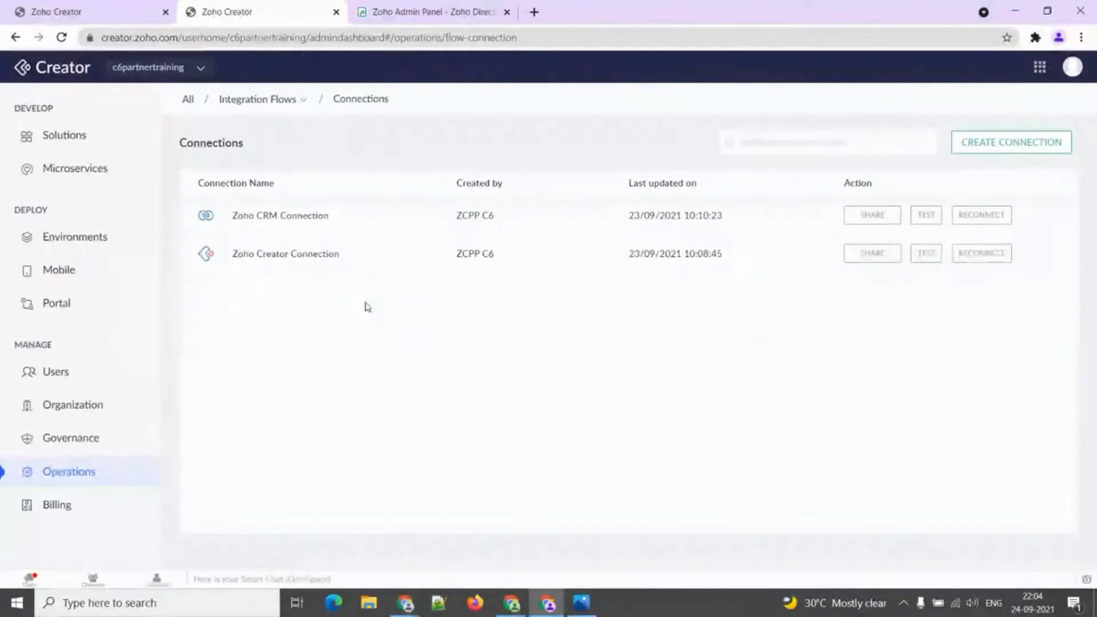
{"action": "left_click", "coordinate": [1002, 153]}
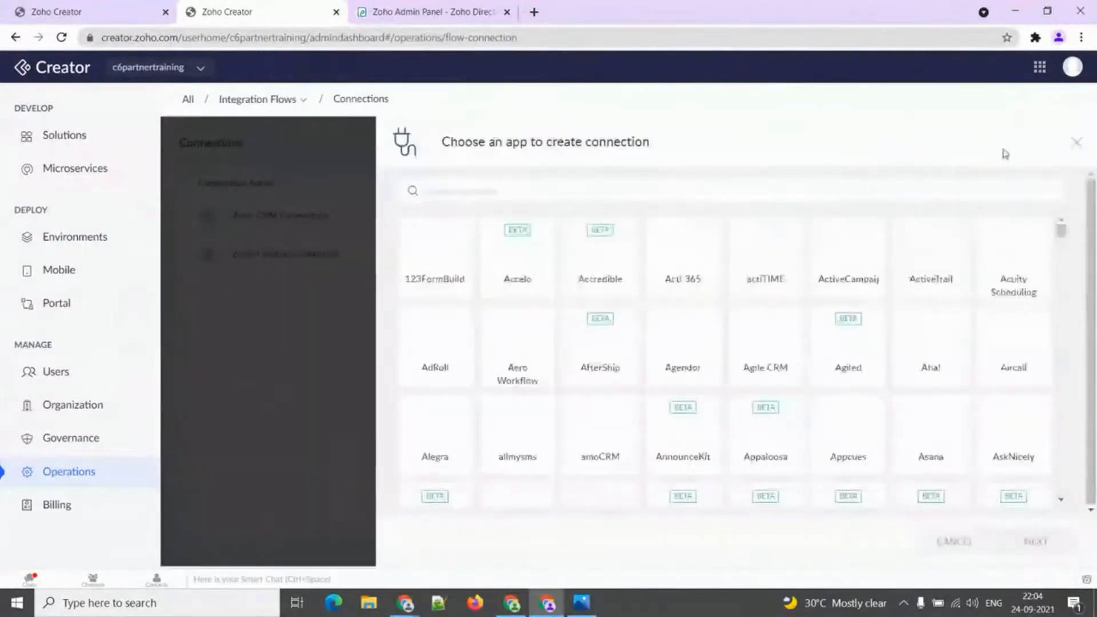
{"action": "left_click", "coordinate": [1072, 146]}
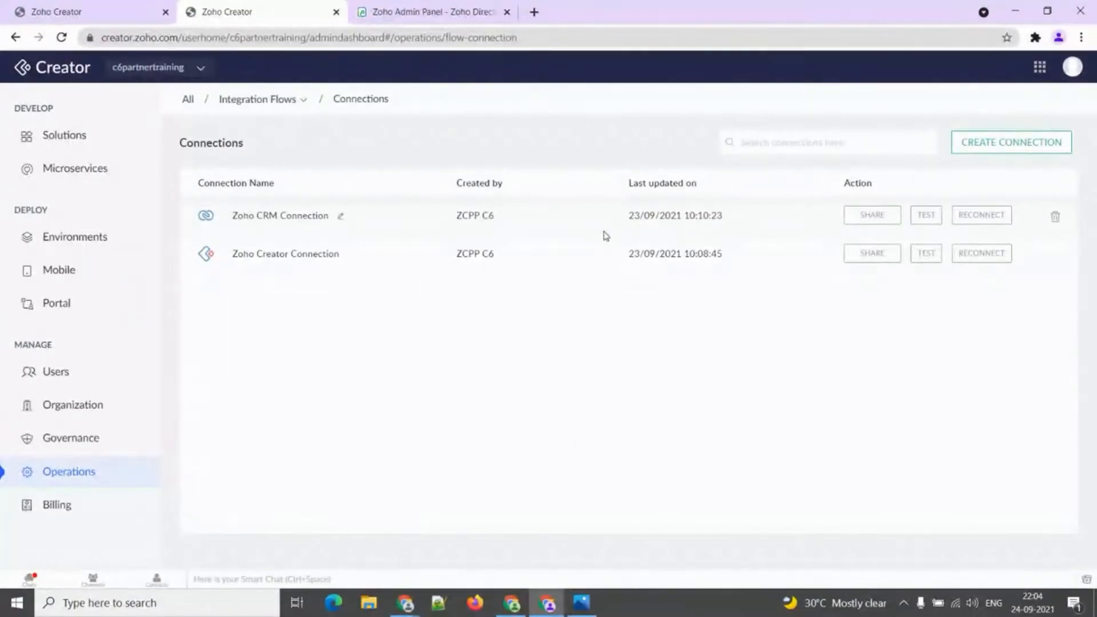
{"action": "left_click", "coordinate": [305, 109]}
{"action": "mouse_move", "coordinate": [303, 188]}
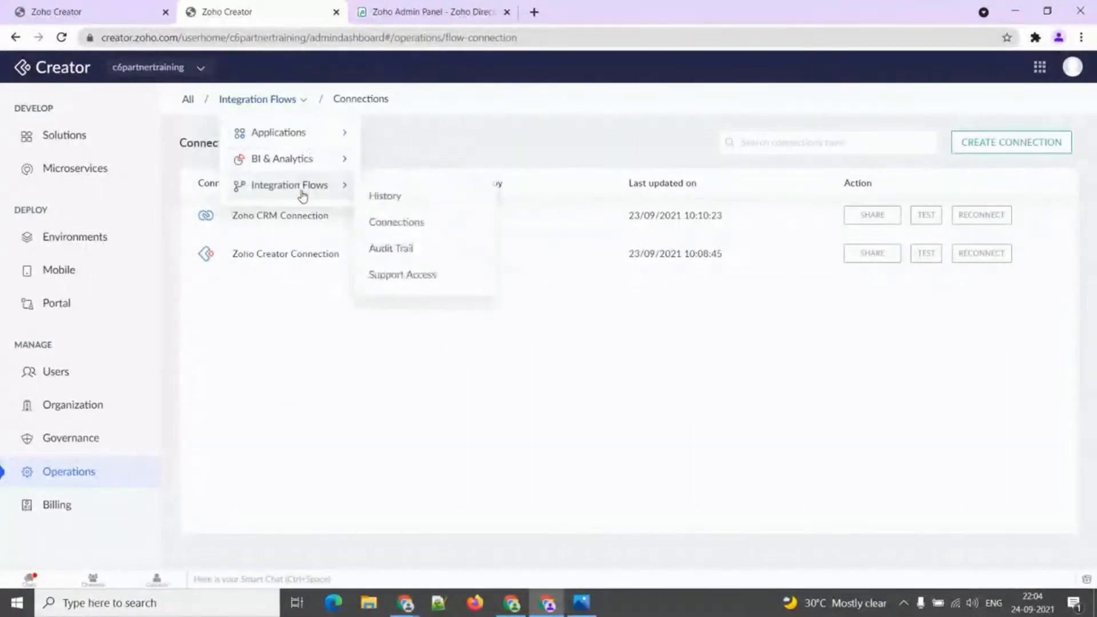
Review the Integration Flows Audit Trail entries and date range choices, keeping Current Week.
{"action": "left_click", "coordinate": [382, 245]}
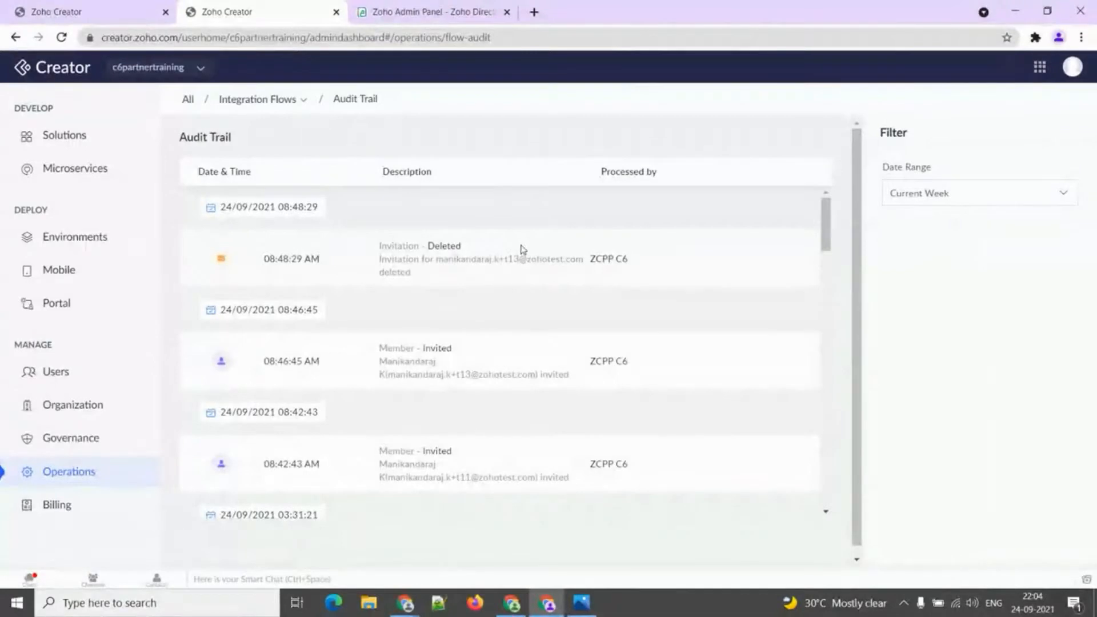
{"action": "scroll", "coordinate": [531, 265], "scroll_direction": "down", "scroll_amount": 1}
{"action": "scroll", "coordinate": [534, 265], "scroll_direction": "down", "scroll_amount": 3}
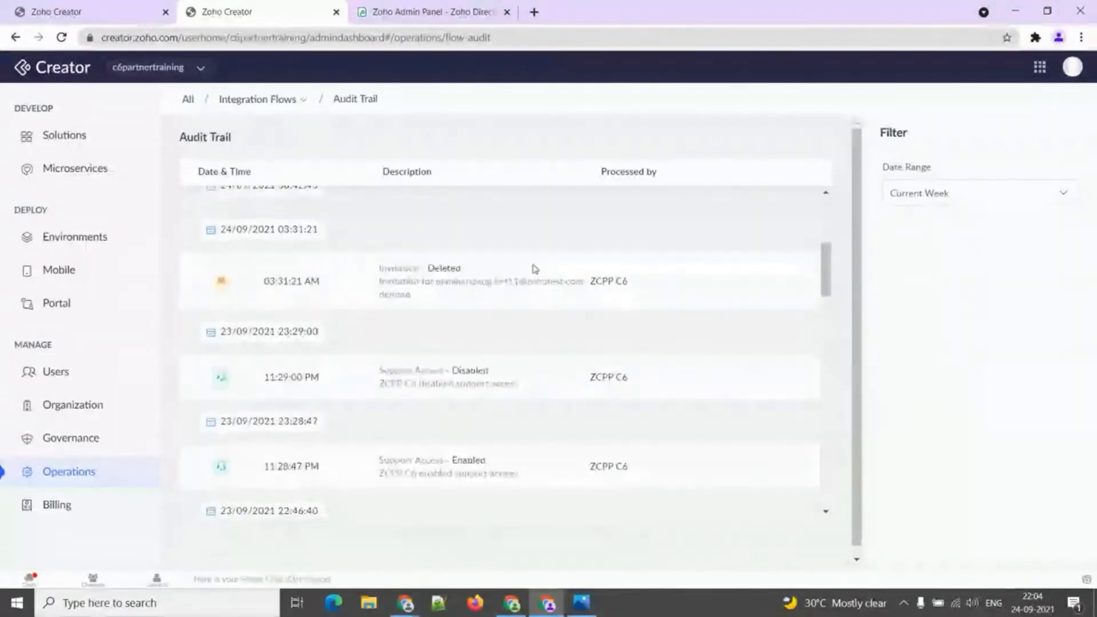
{"action": "scroll", "coordinate": [535, 269], "scroll_direction": "up", "scroll_amount": 3}
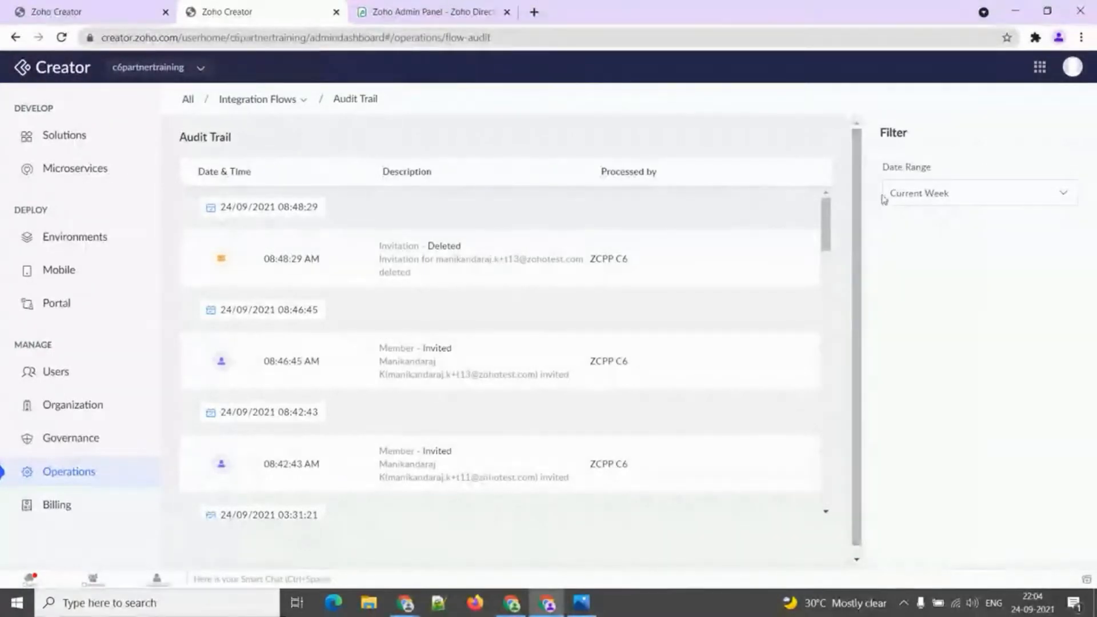
{"action": "left_click", "coordinate": [900, 202]}
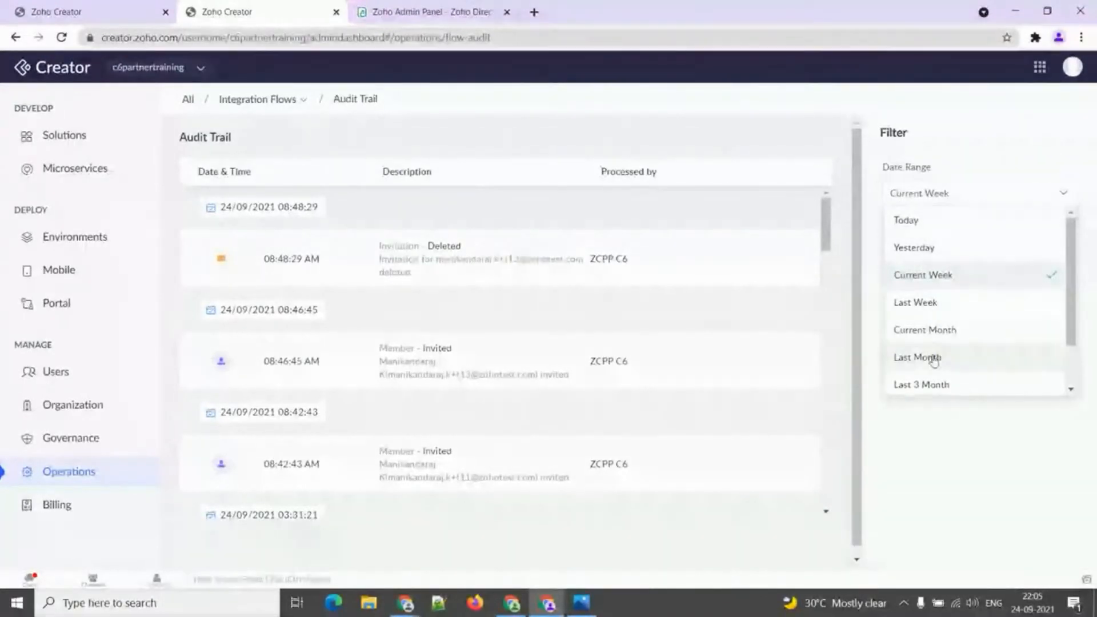
{"action": "scroll", "coordinate": [923, 309], "scroll_direction": "down", "scroll_amount": 2}
{"action": "scroll", "coordinate": [925, 305], "scroll_direction": "up", "scroll_amount": 2}
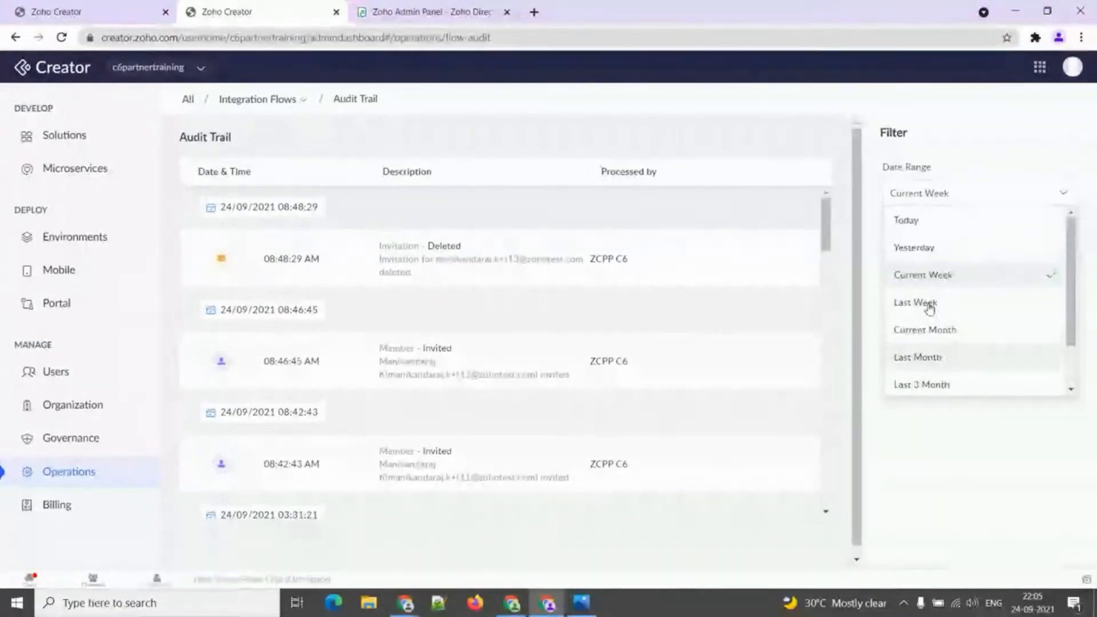
{"action": "left_click", "coordinate": [943, 196]}
{"action": "left_click", "coordinate": [300, 101]}
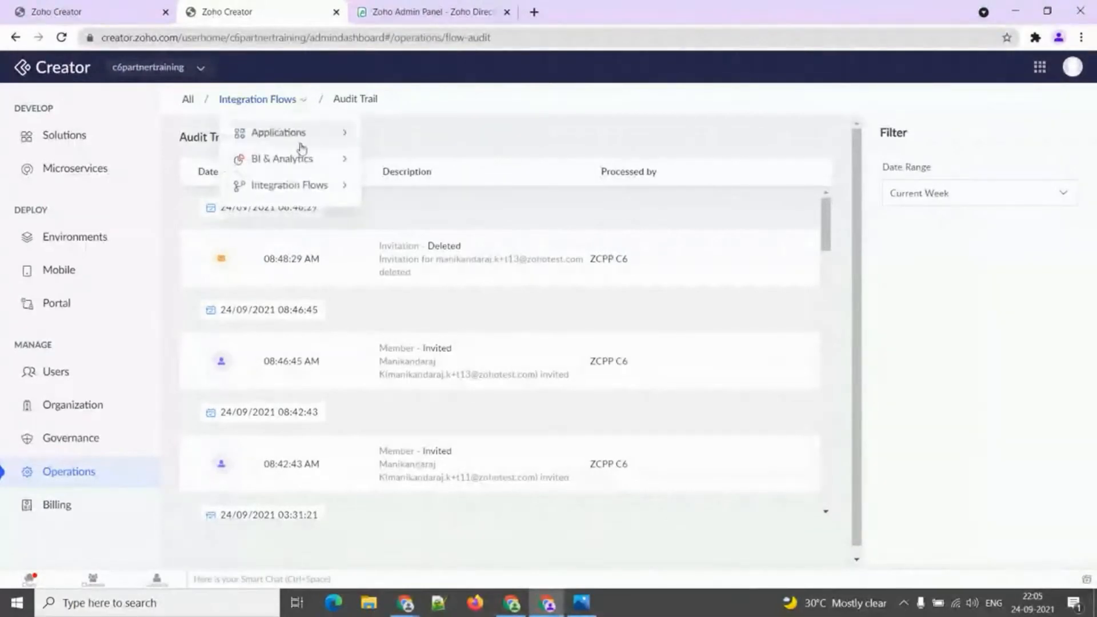
Allow Integration Flows support access, confirm, then revoke it and return to the Operations overview.
{"action": "mouse_move", "coordinate": [299, 188]}
{"action": "left_click", "coordinate": [415, 272]}
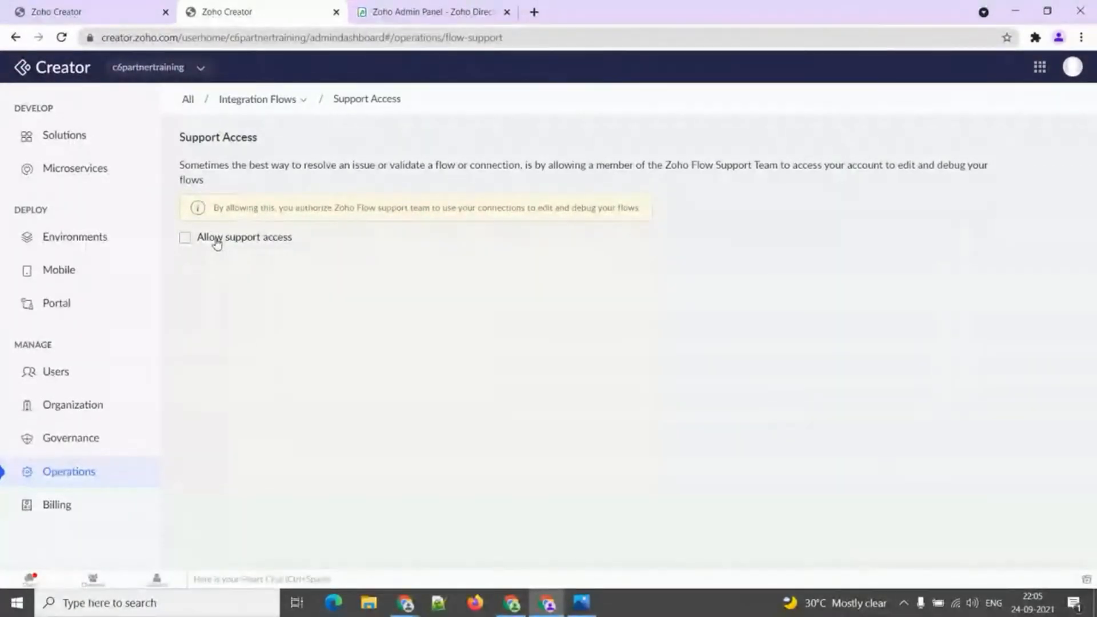
{"action": "left_click", "coordinate": [217, 239]}
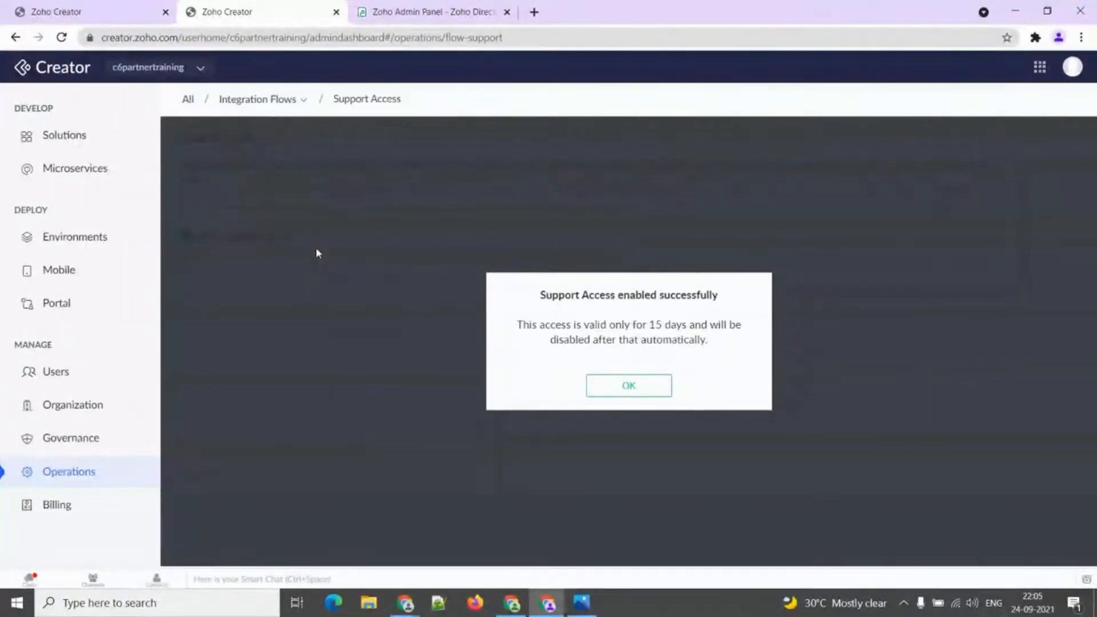
{"action": "left_click", "coordinate": [652, 387]}
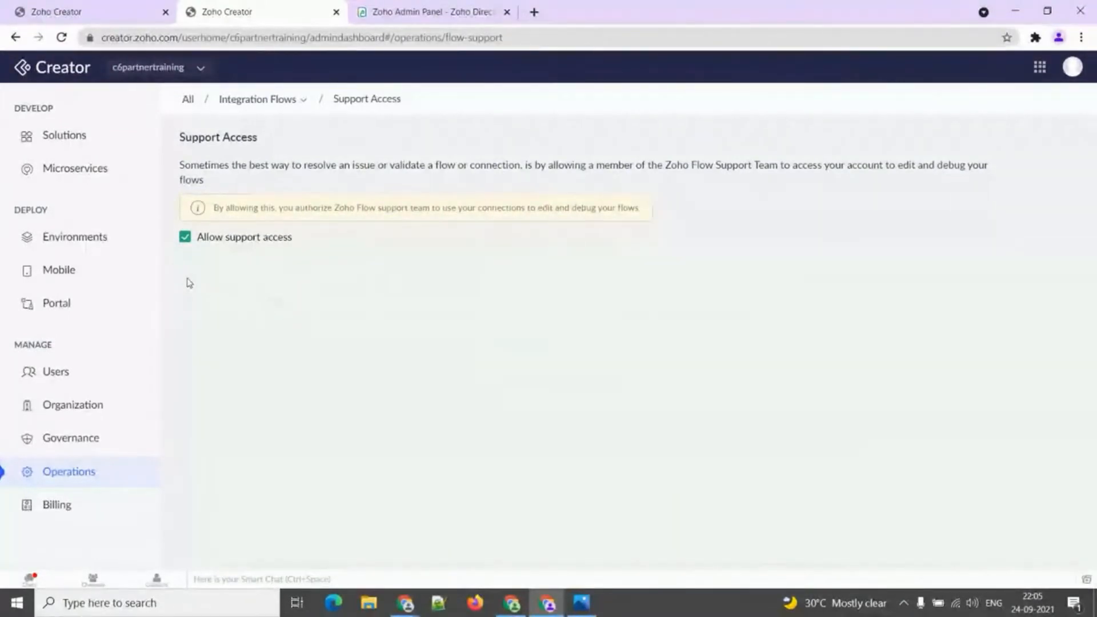
{"action": "left_click", "coordinate": [194, 239]}
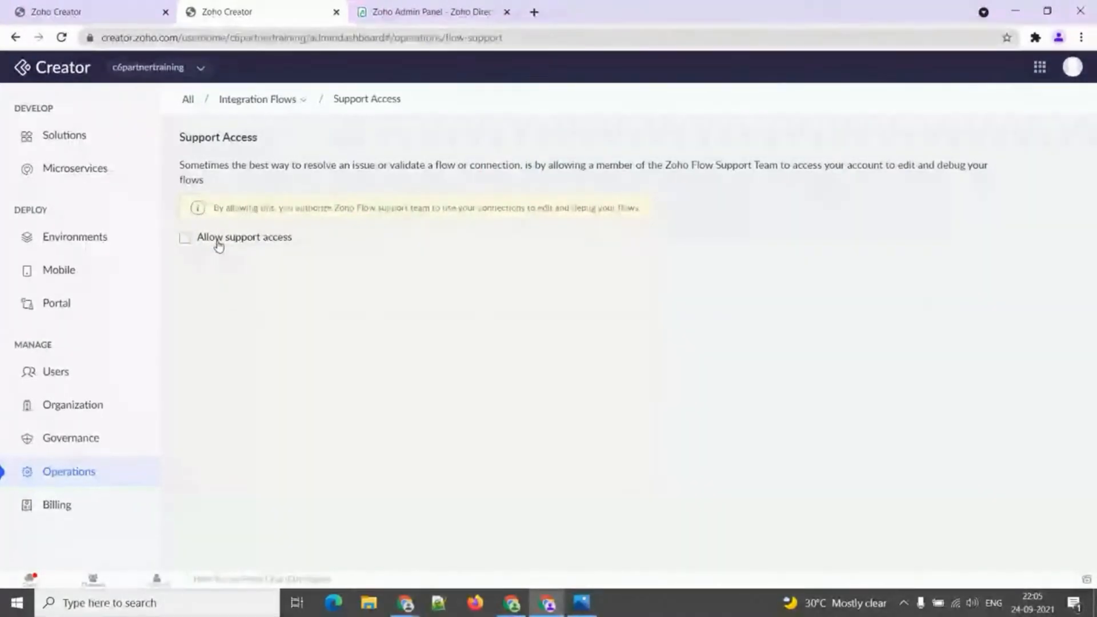
{"action": "left_click", "coordinate": [83, 477]}
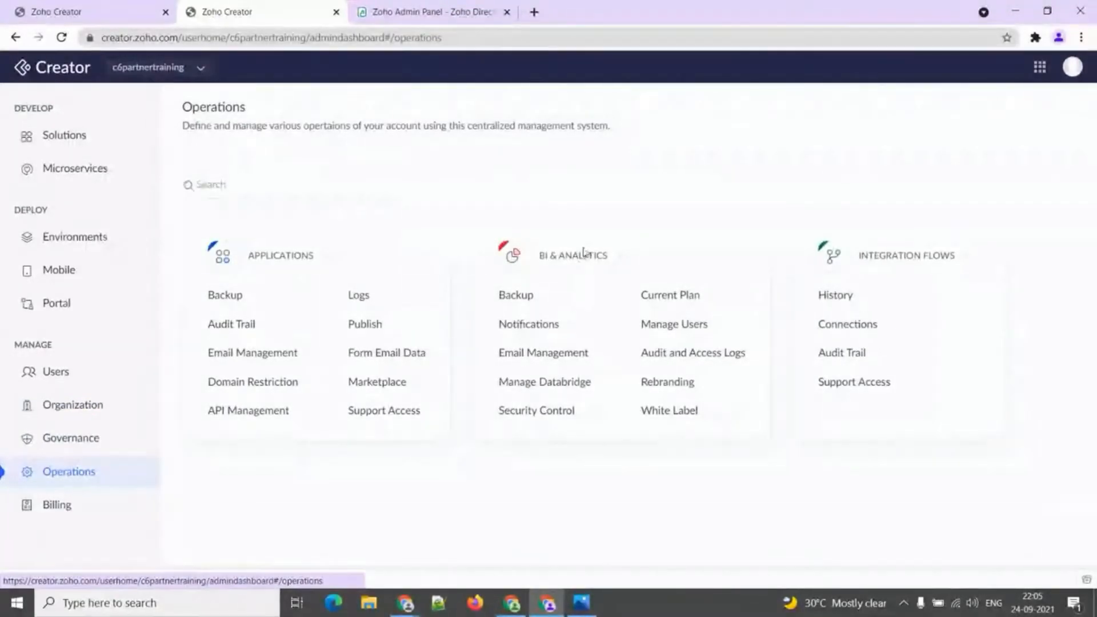
Advance the Zoho Show slideshow to the Billing slide, then return to Zoho Creator Operations.
{"action": "key", "text": "alt+Tab"}
{"action": "key", "text": "alt+Tab"}
{"action": "key", "text": "alt+Tab"}
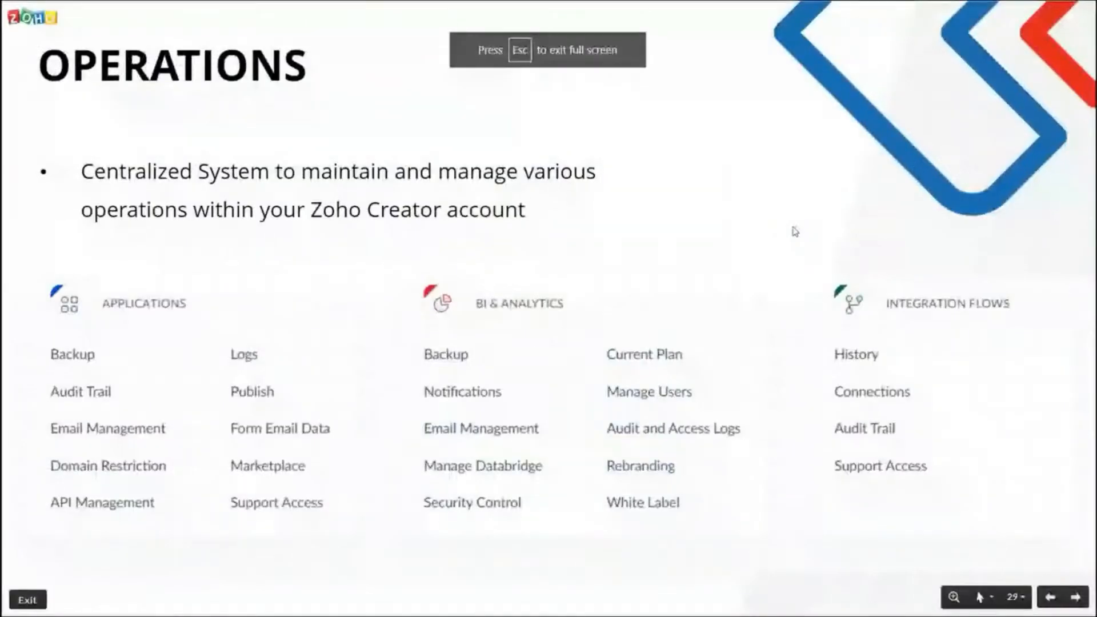
{"action": "key", "text": "Right"}
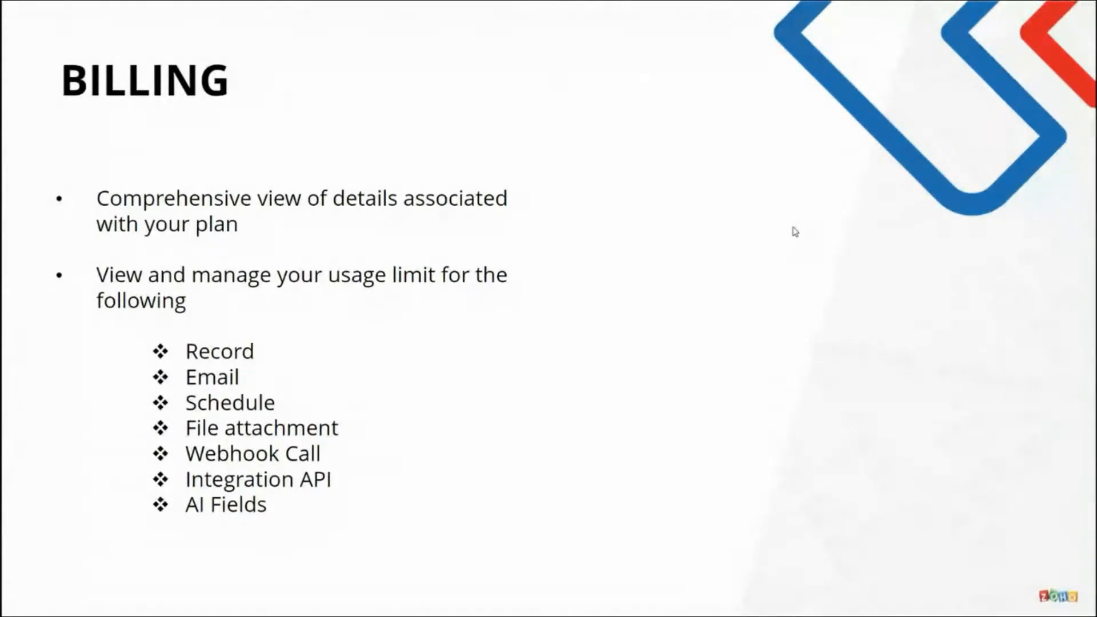
{"action": "key", "text": "alt+Tab"}
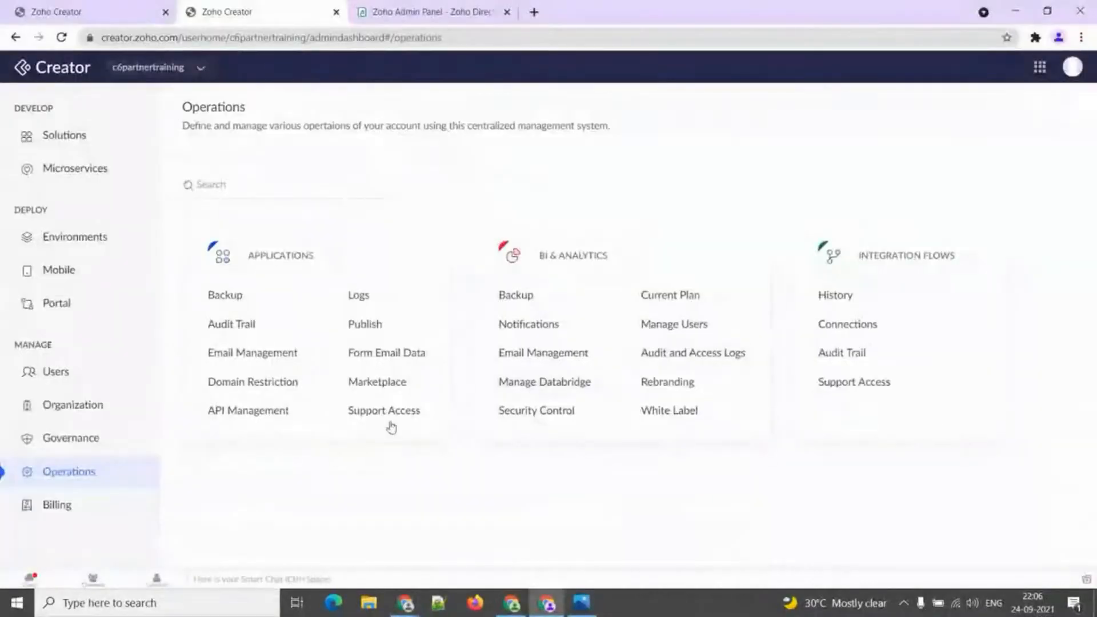
Review the Billing usage cards and open Users, then show the Upcoming session slide (October 13, 9 PM IST).
{"action": "left_click", "coordinate": [91, 507]}
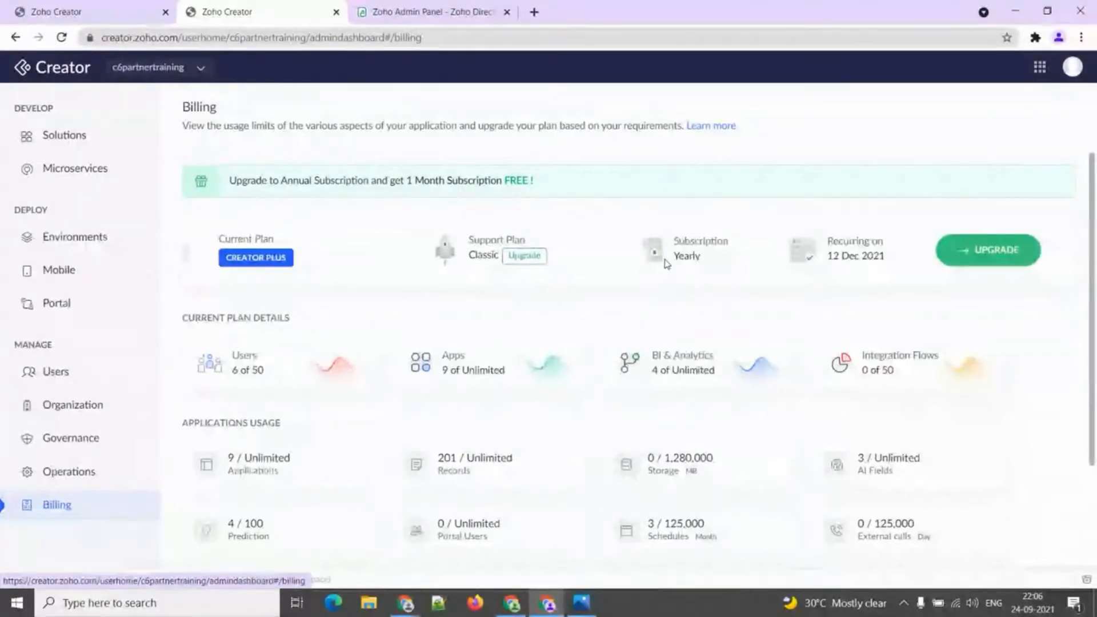
{"action": "scroll", "coordinate": [389, 305], "scroll_direction": "down", "scroll_amount": 1}
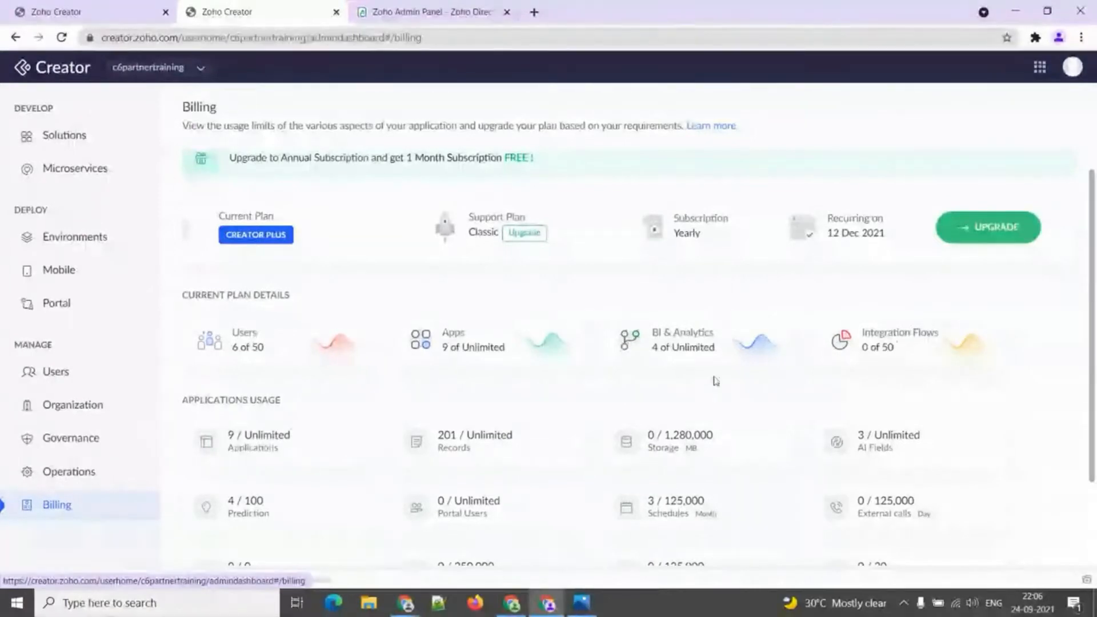
{"action": "scroll", "coordinate": [640, 374], "scroll_direction": "down", "scroll_amount": 2}
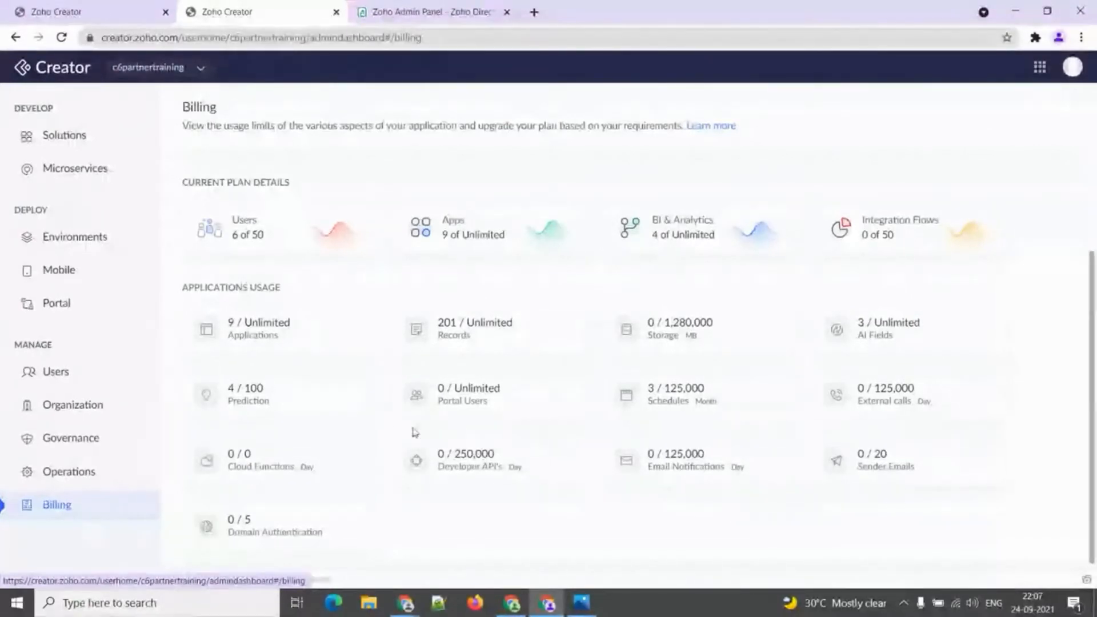
{"action": "left_click", "coordinate": [64, 382]}
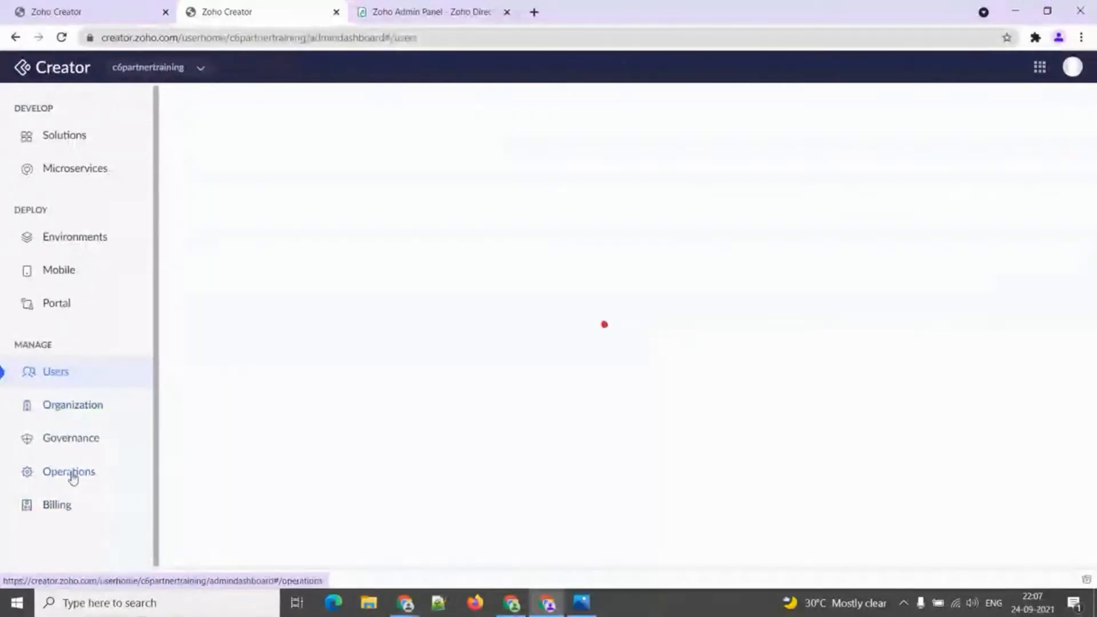
{"action": "key", "text": "alt+Tab"}
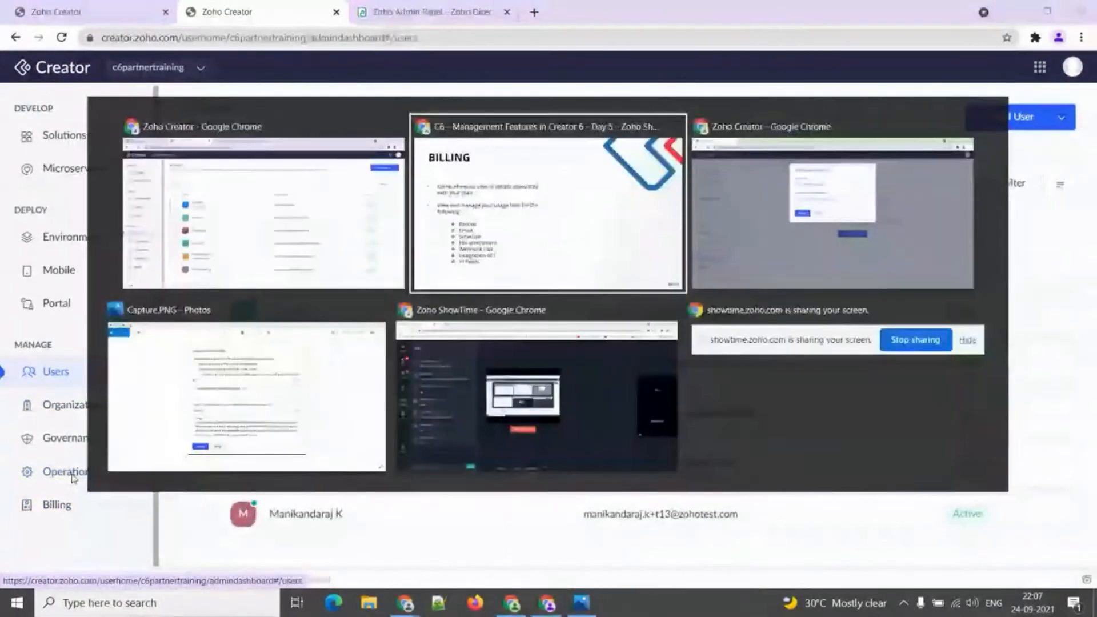
{"action": "key", "text": "Right"}
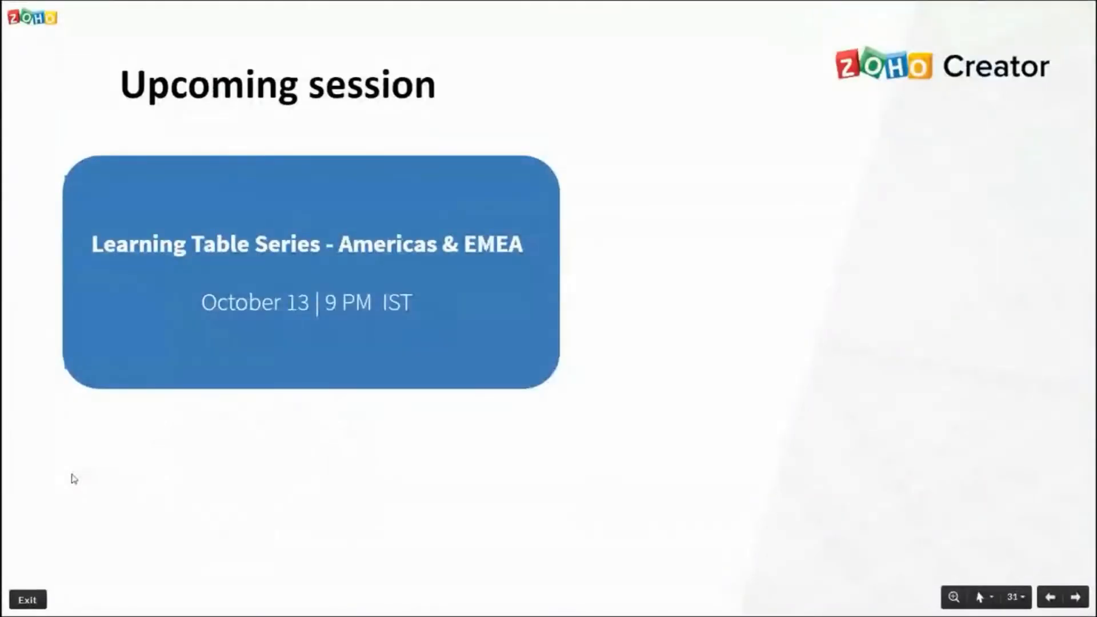